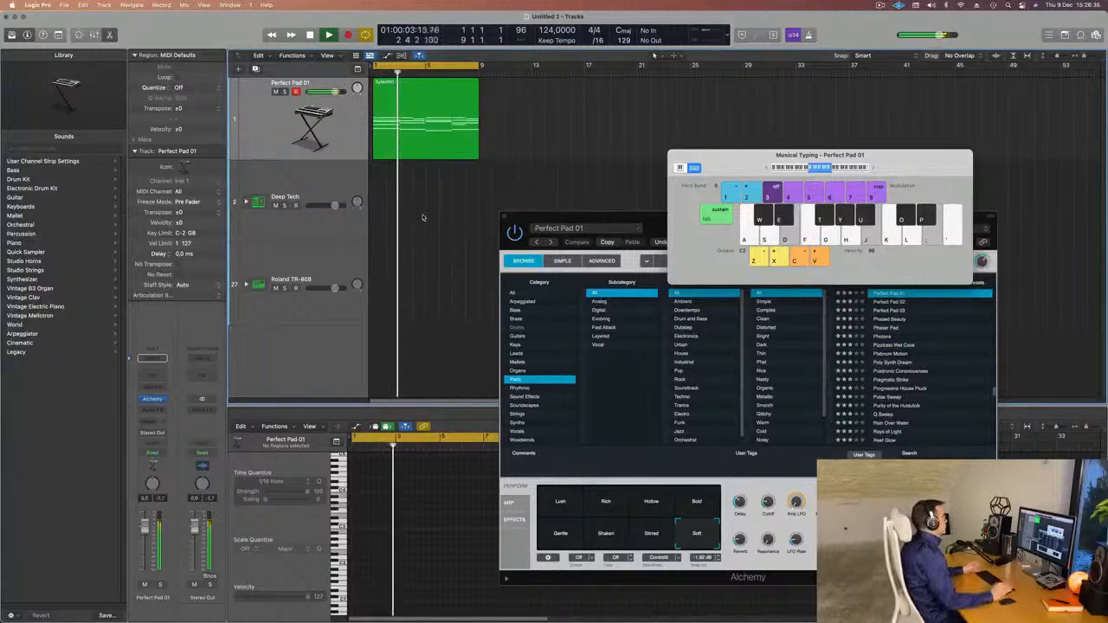
- Move the Musical Typing and Alchemy windows away from the pad region, then select the region and play it back
left_click_drag(915, 153, 1012, 53)
left_click_drag(717, 231, 756, 218)
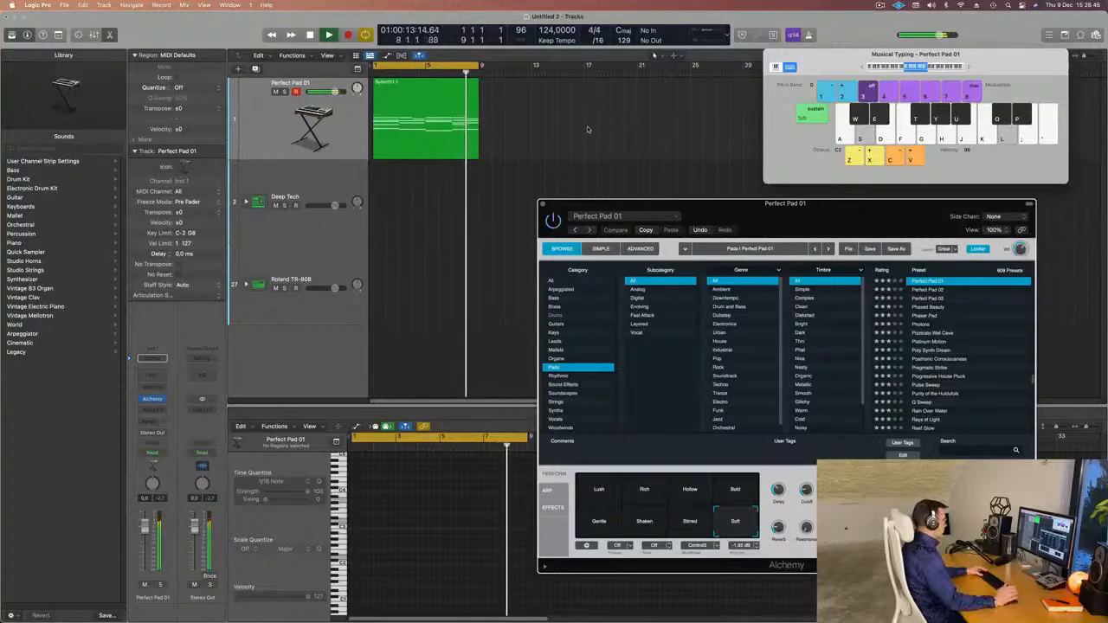
key("space")
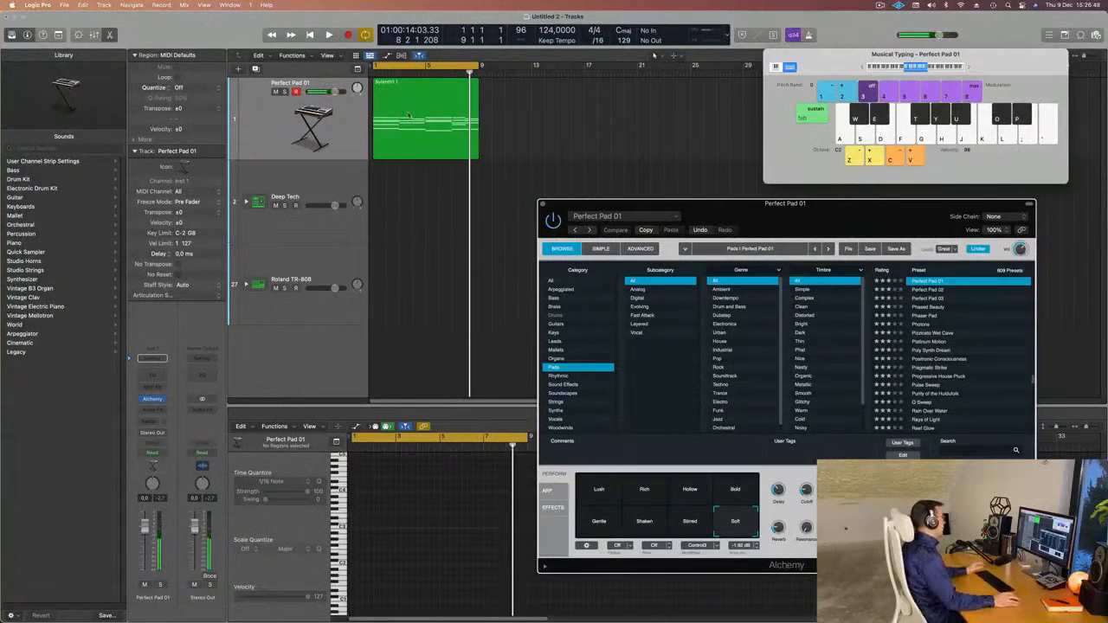
left_click(408, 116)
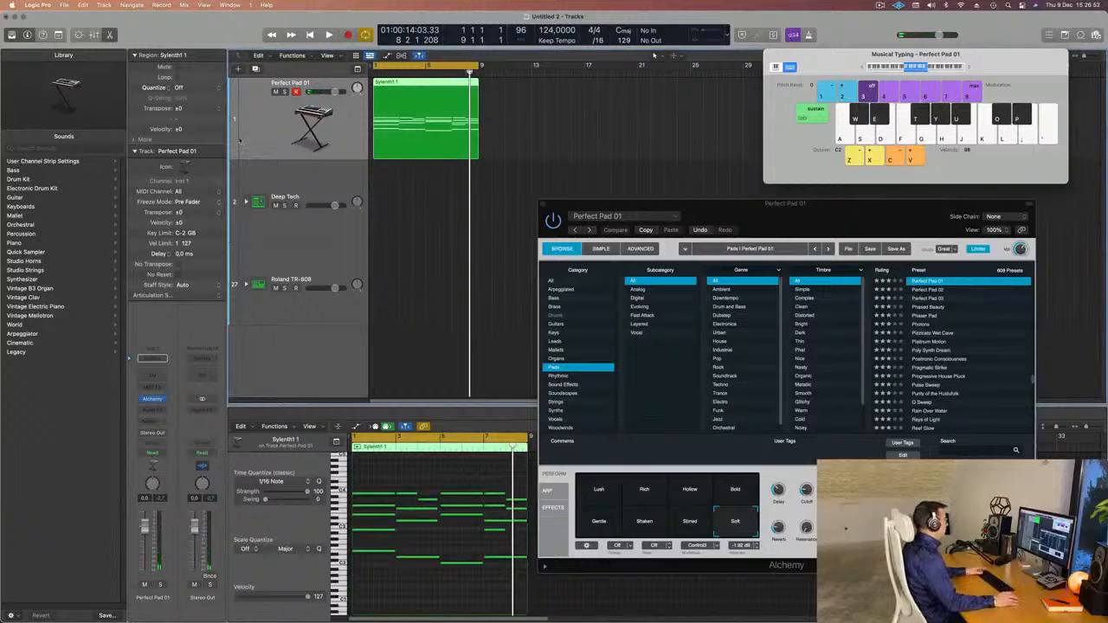
key("space")
key("space")
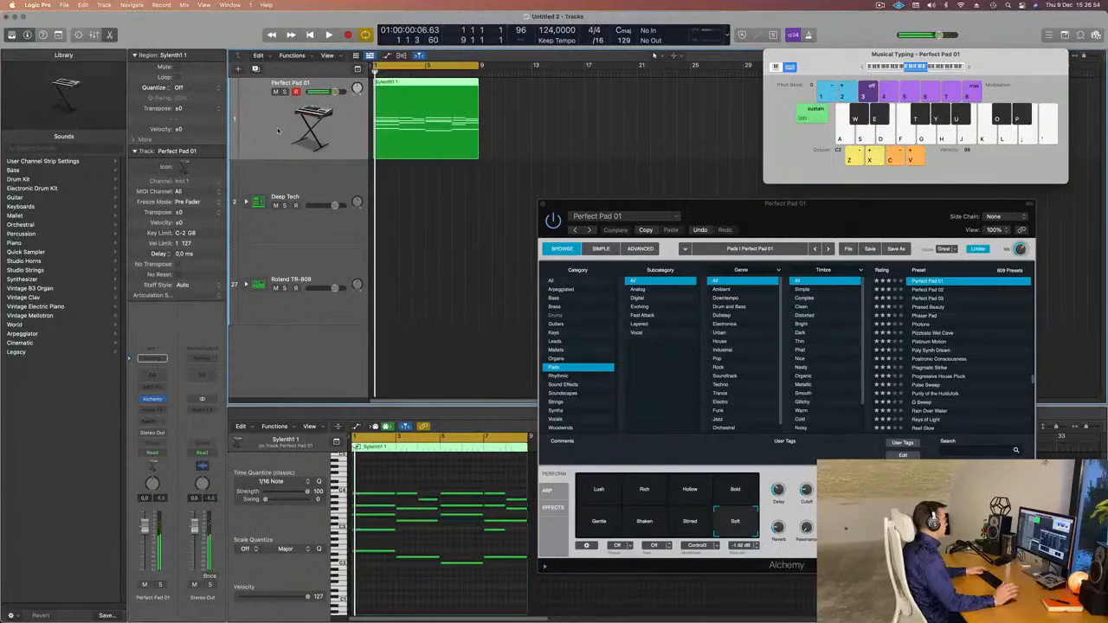
key("space")
key("space")
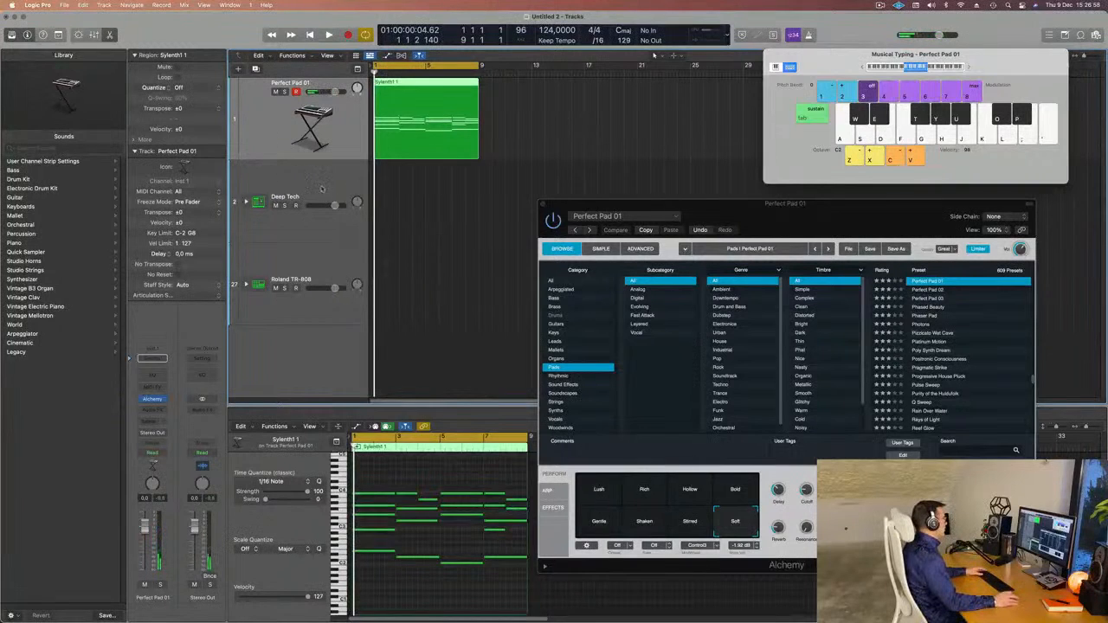
- Expand the Deep Tech drum track into its kit pieces and audition the kick with Musical Typing in octave C1
left_click(327, 188)
left_click(246, 201)
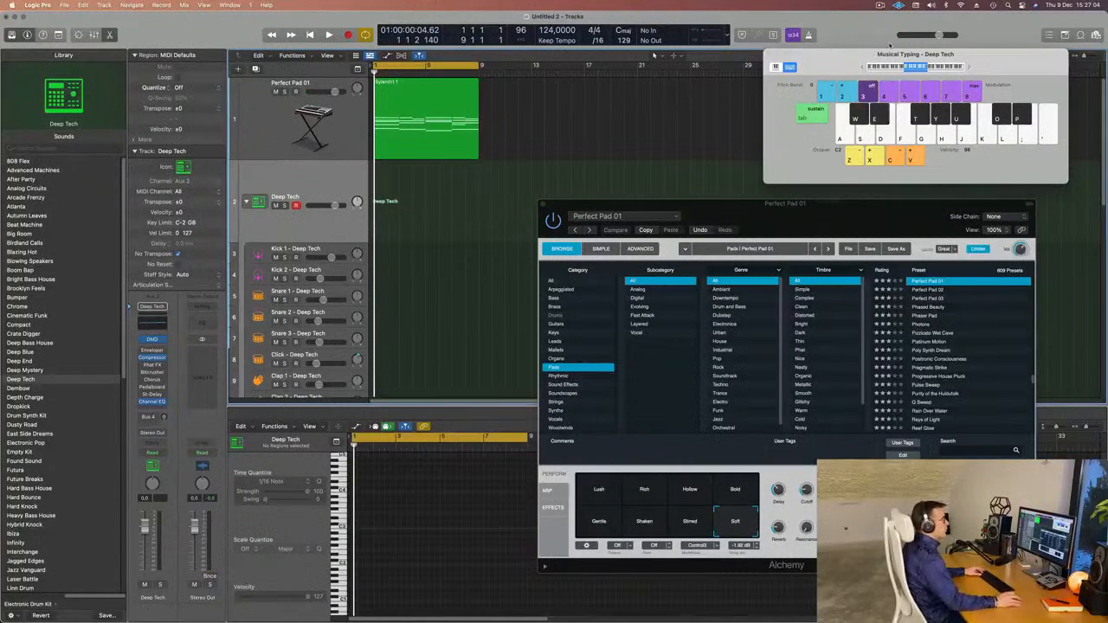
key("a")
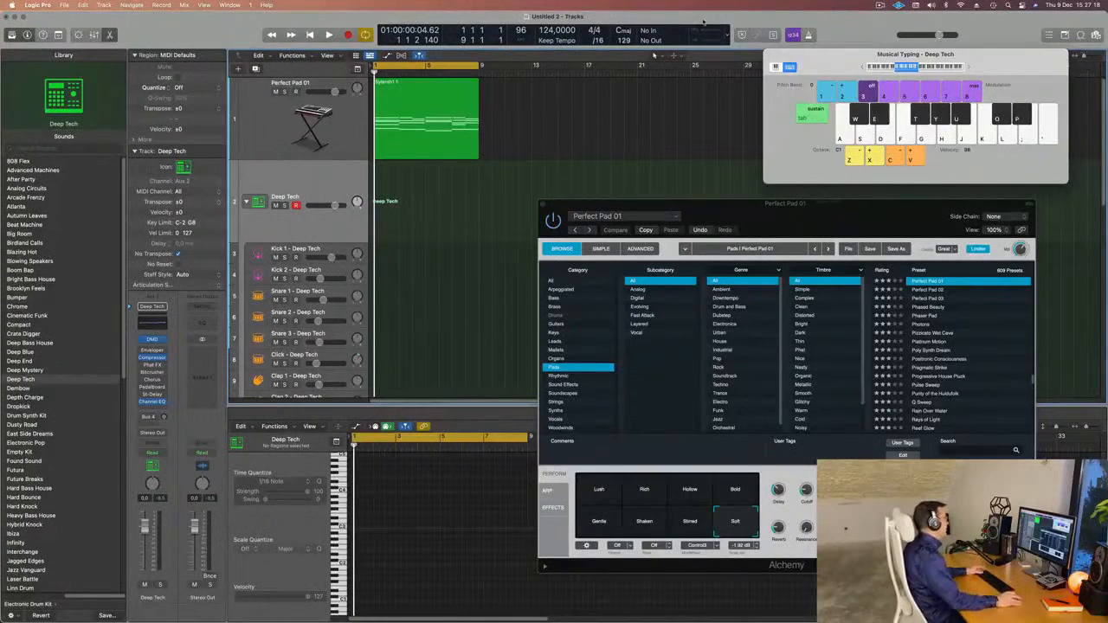
key("a")
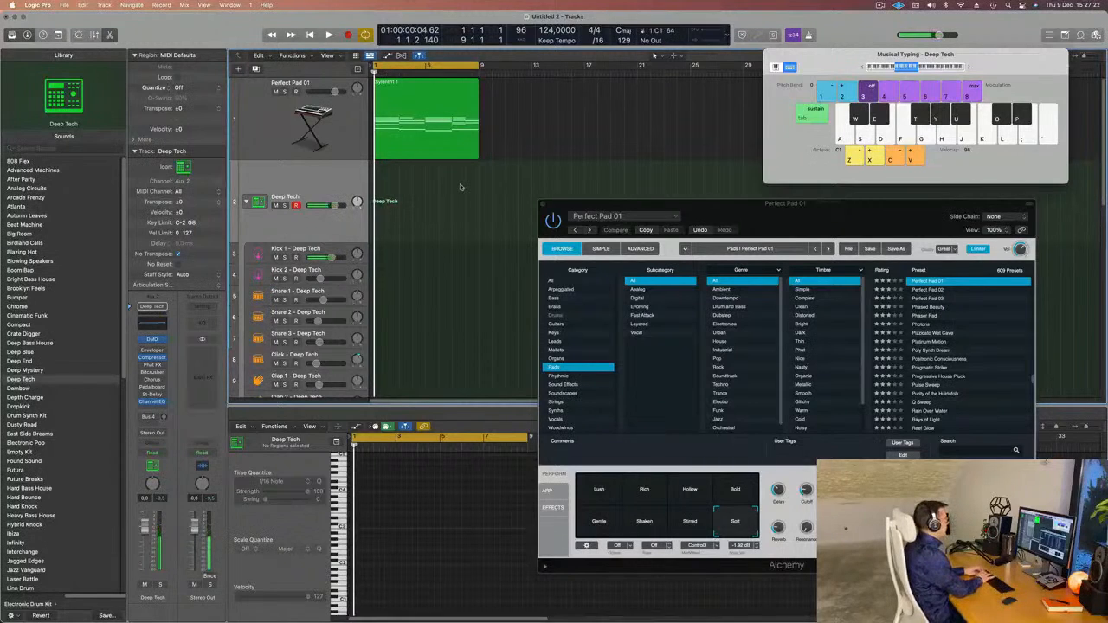
- Record a one-bar, four-note kick pattern with the Deep Tech kit and place its region at bar 1 on the Kick 1 track
key("space")
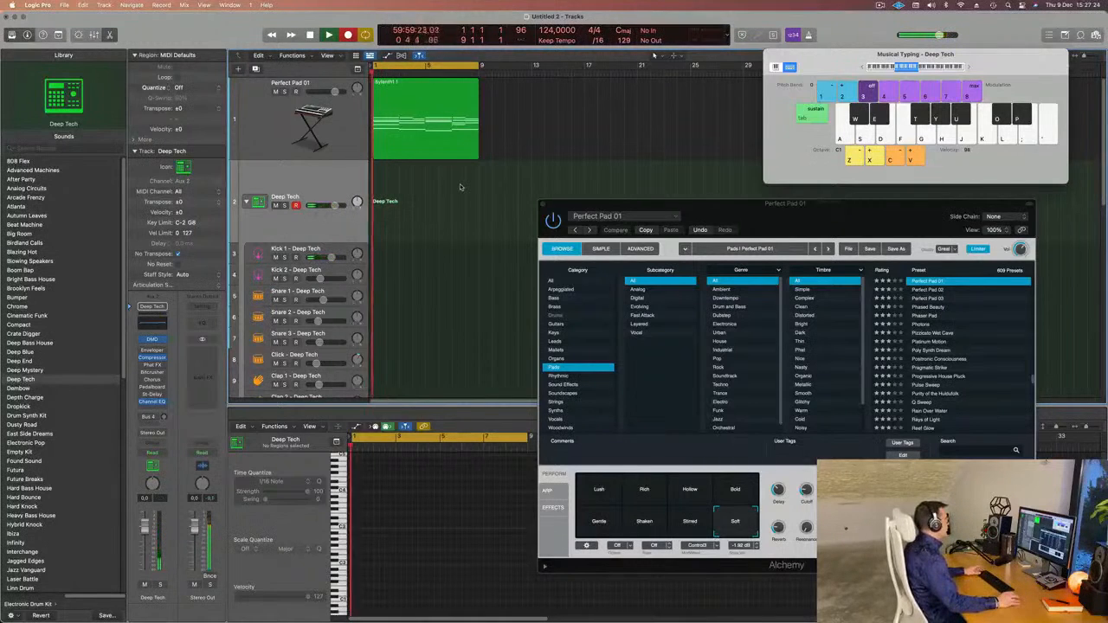
key("space")
left_click_drag(377, 166, 372, 257)
key("space")
key("e")
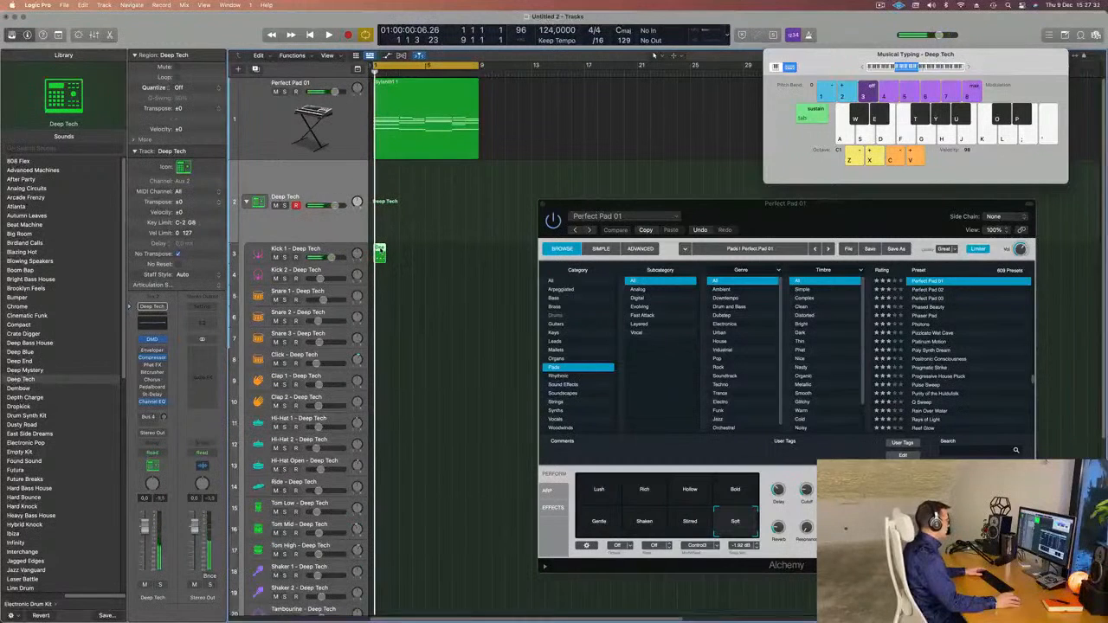
- Open the recorded kick region in the Piano Roll and quantize all its notes to 1/16 Note
key("e")
scroll(361, 544, "right", 5)
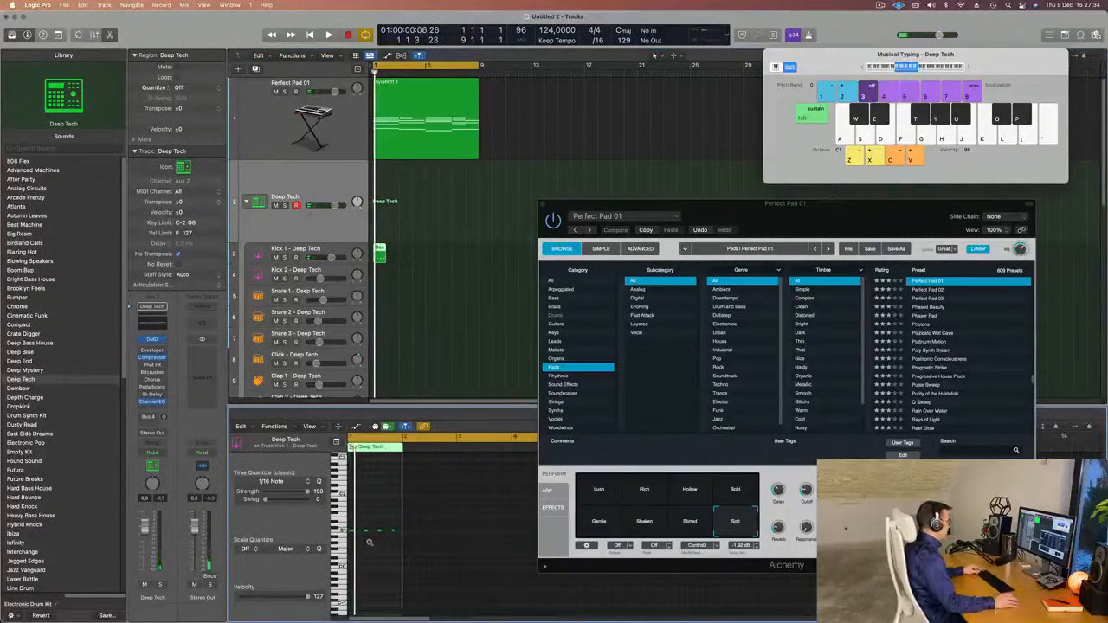
key("super+a")
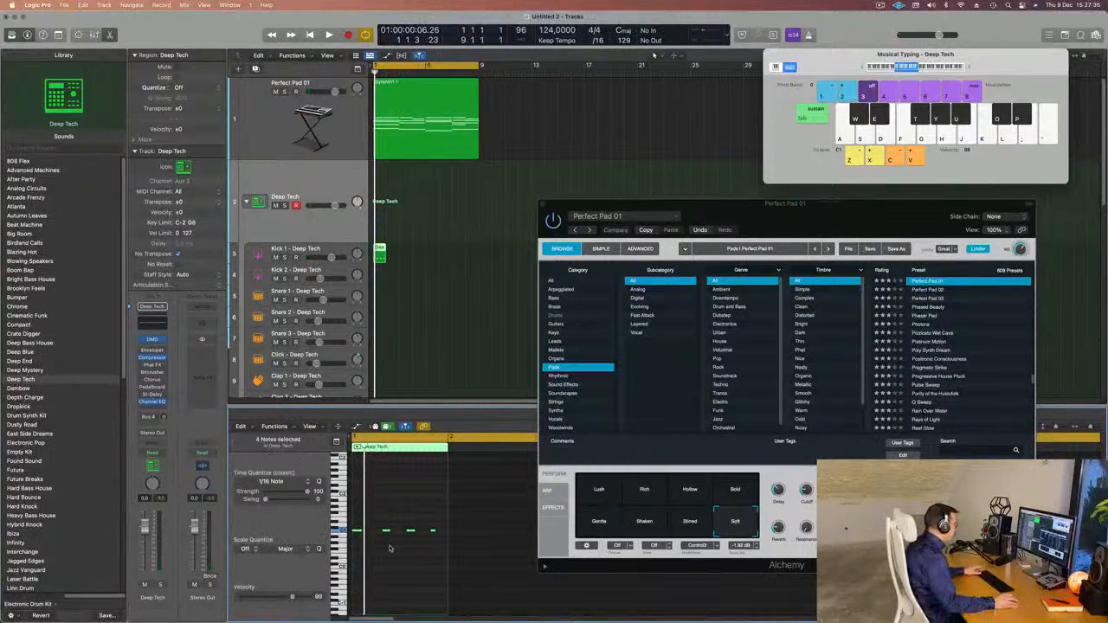
scroll(396, 517, "right", 2)
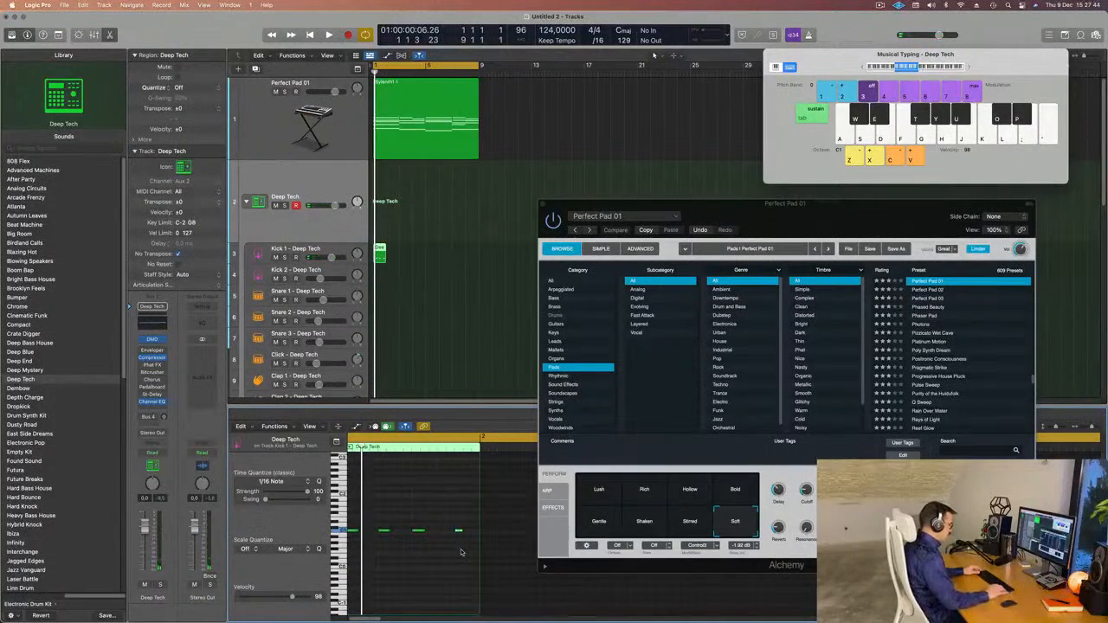
- Play the kick with the pad, lower the Perfect Pad 01 track volume to -11.6 dB and reposition its Alchemy window
key("space")
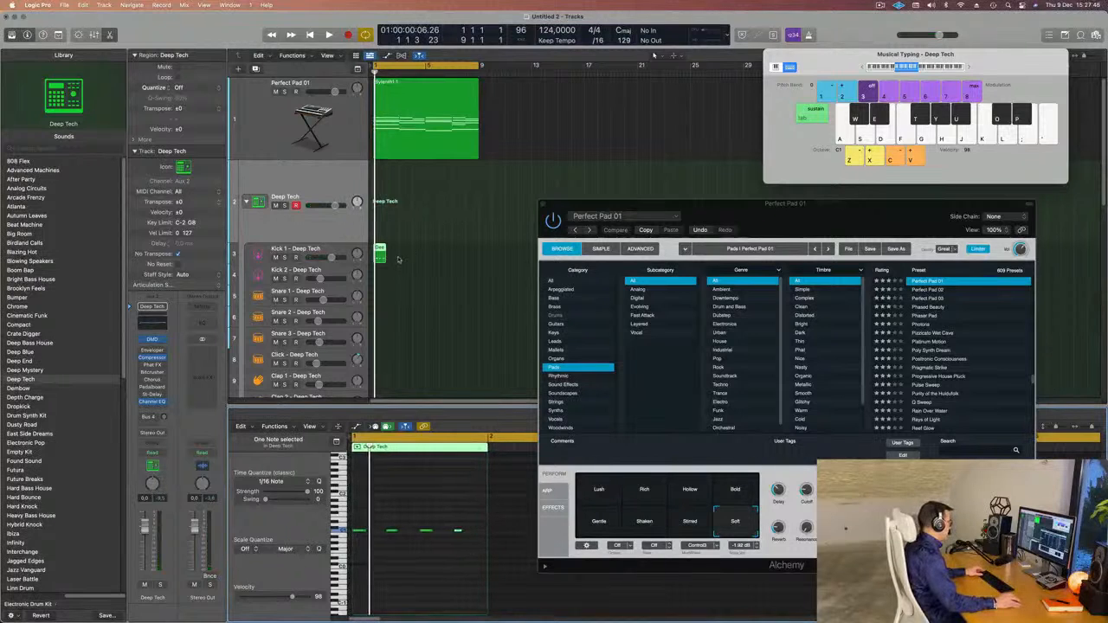
key("space")
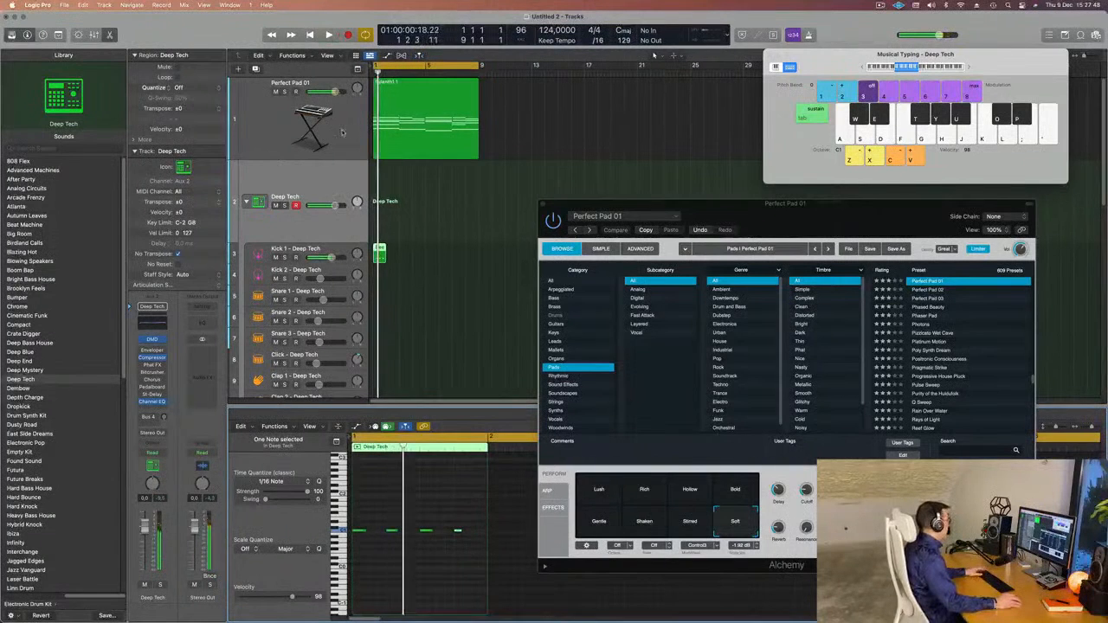
left_click(348, 134)
key("space")
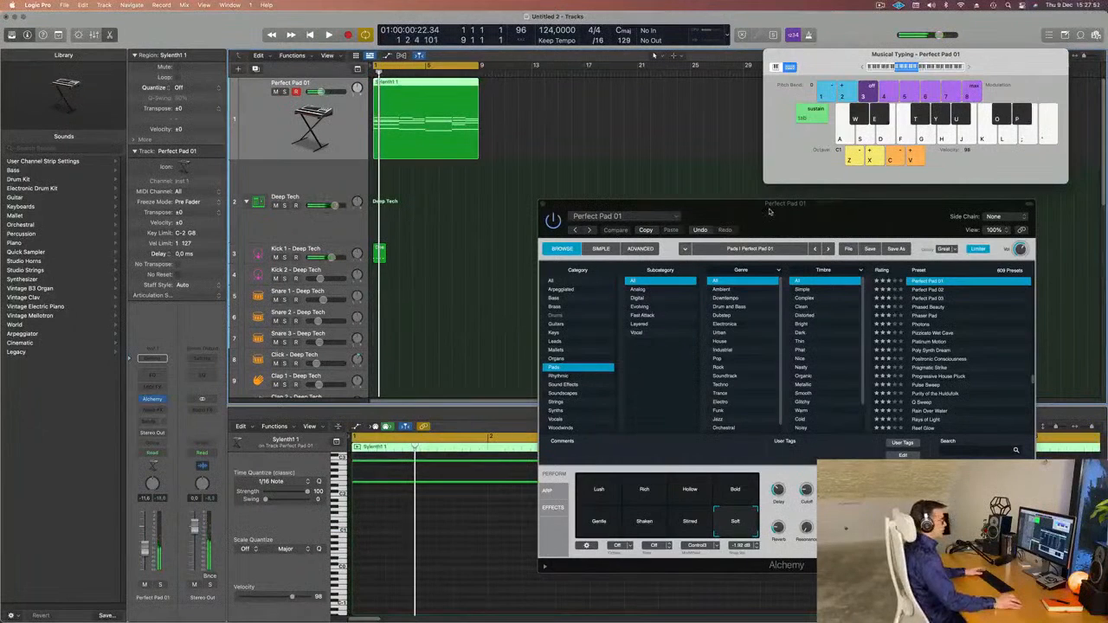
left_click_drag(768, 210, 785, 194)
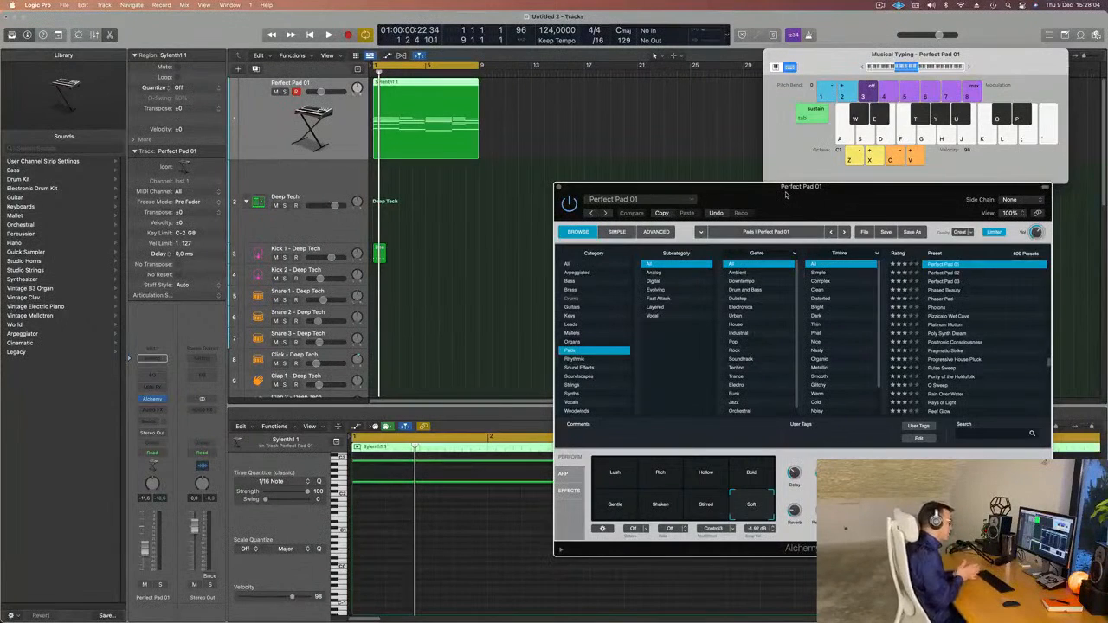
left_click_drag(786, 194, 796, 72)
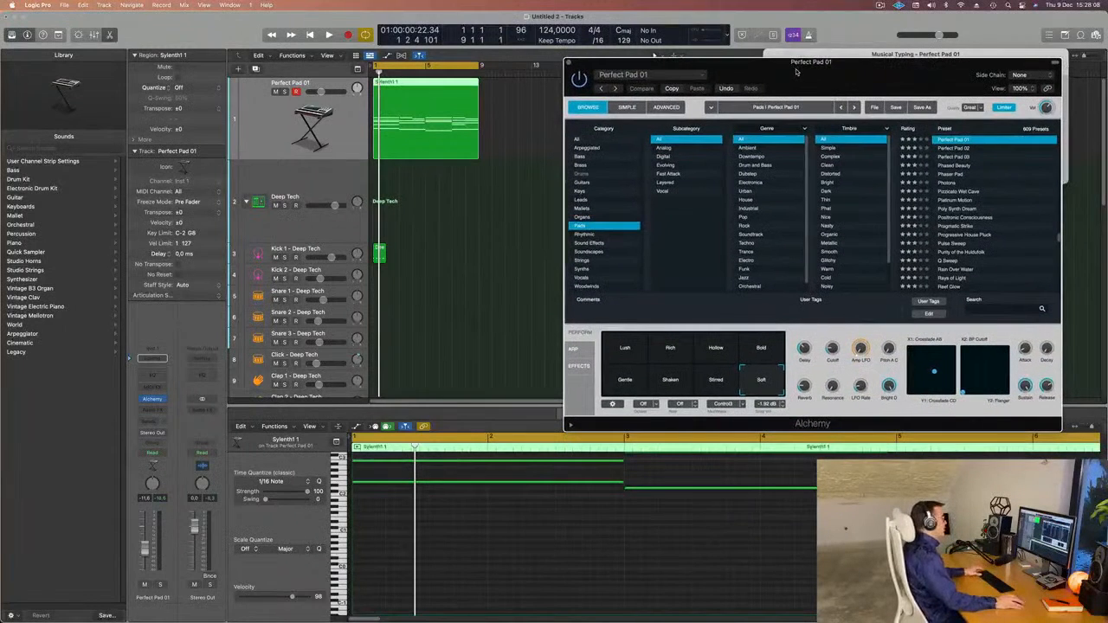
- Transpose all four notes of the Kick 1 region down by several semitones, below C1, and play the result
key("space")
left_click(381, 254)
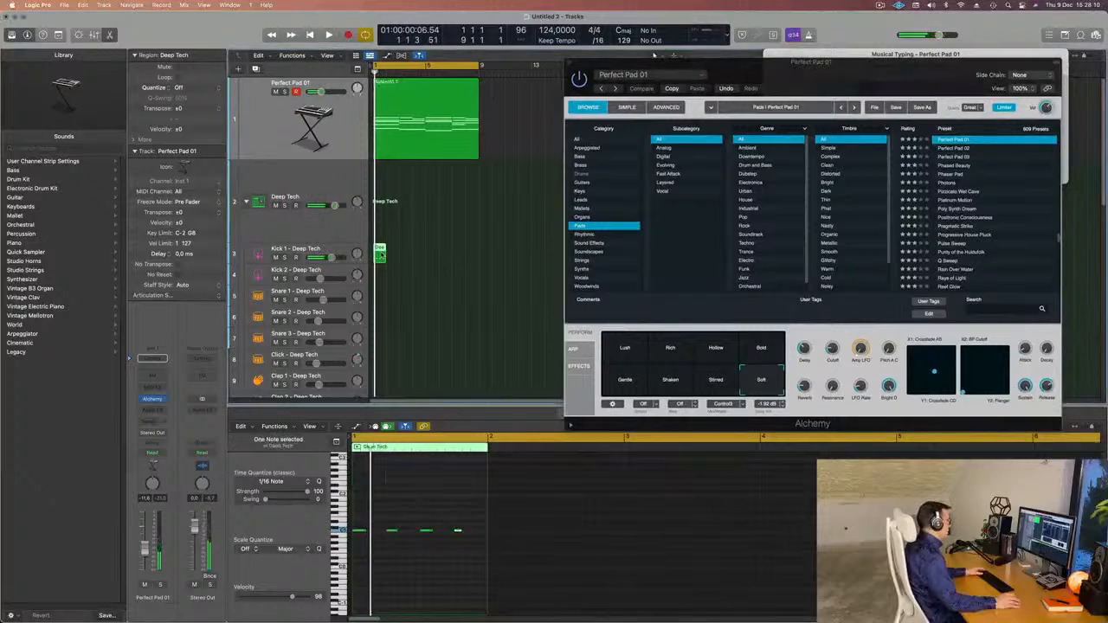
scroll(380, 547, "up", 5)
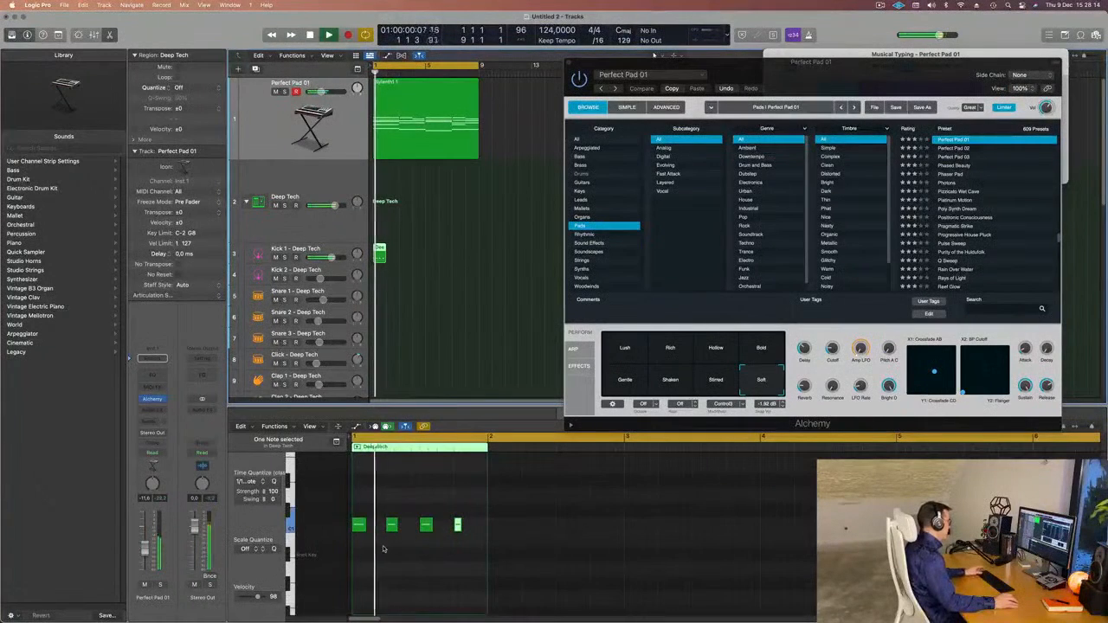
scroll(406, 553, "down", 2)
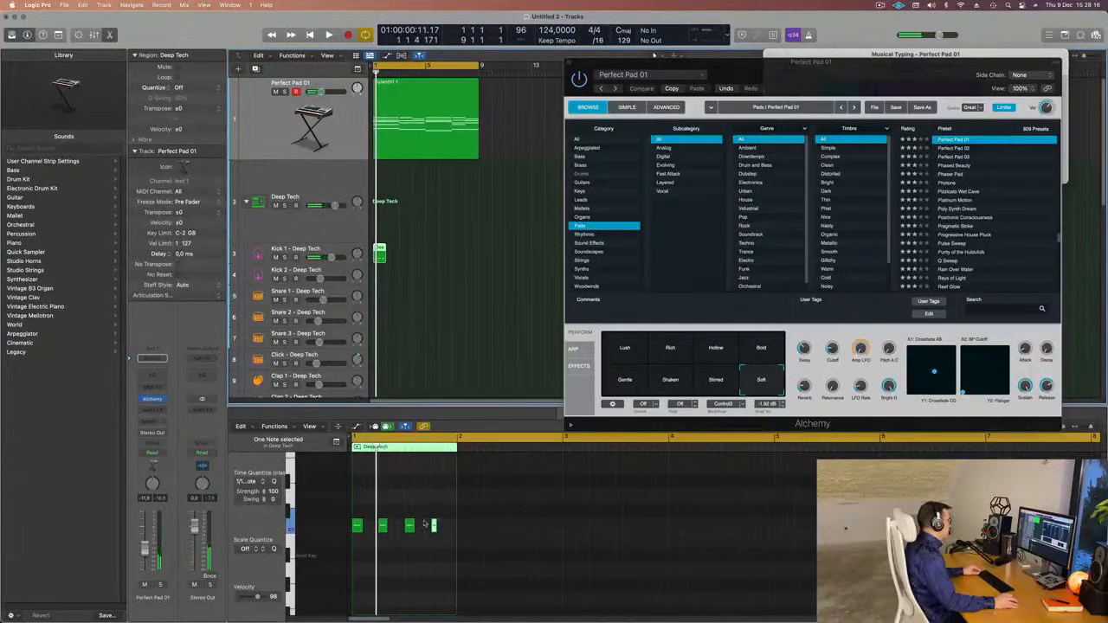
key("super+a")
scroll(372, 489, "down", 3)
left_click_drag(356, 463, 356, 575)
key("space")
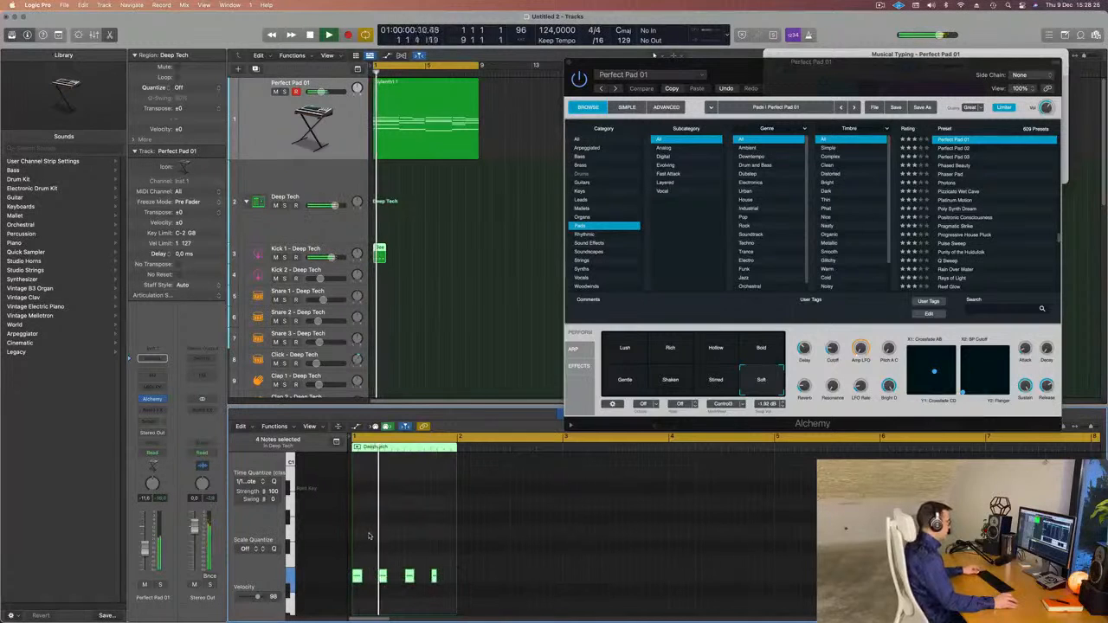
- Repeat the Kick 1 region seven times so the pattern fills bars 1 to 8 under the pad
key("space")
left_click_drag(416, 256, 372, 266)
key("super+r")
key("super+r")
key("super+r")
key("super+r")
key("super+r")
key("super+r")
key("super+r")
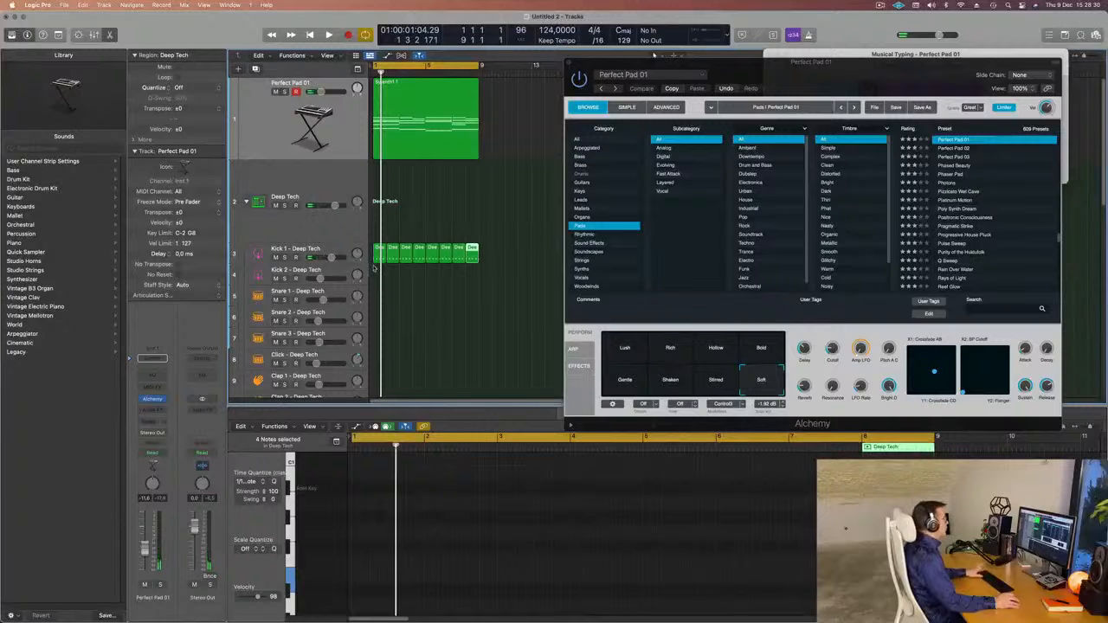
- Select the Kick 1 track with its regions and play the repeated kick pattern together with the pad
key("space")
left_click(318, 249)
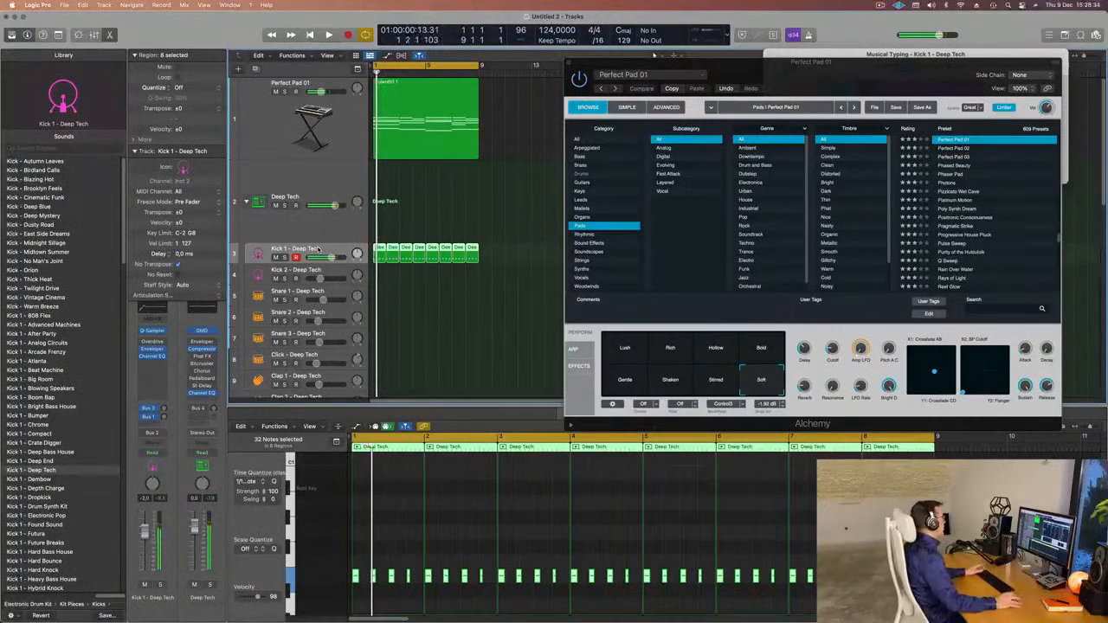
key("space")
key("space")
key("space")
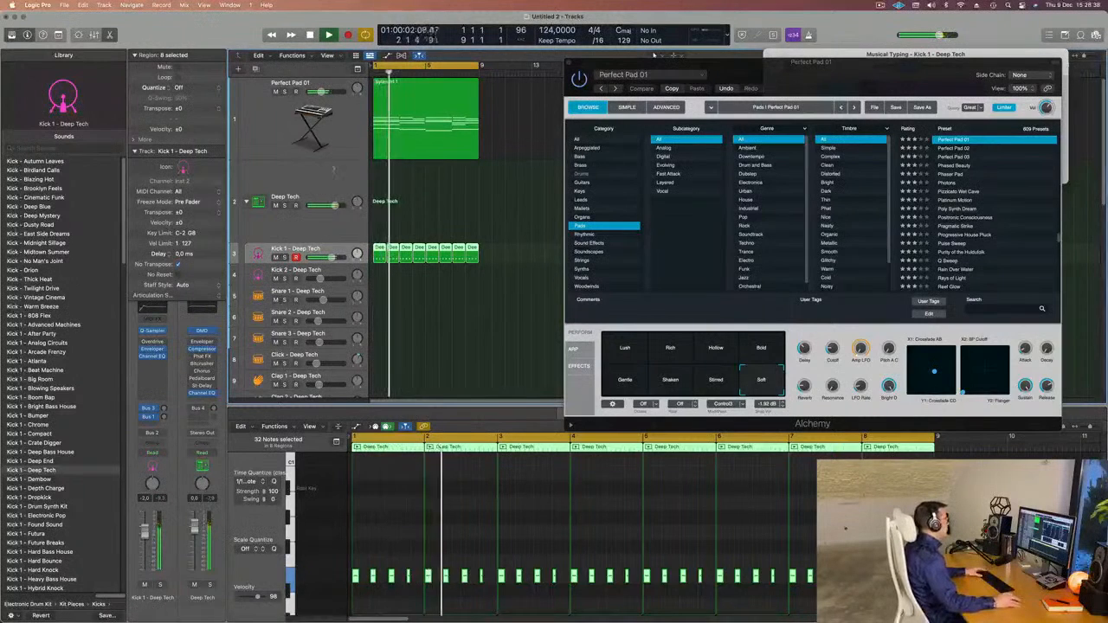
- Turn down Alchemy's Cutoff on Perfect Pad 01, set the track volume to about -12.2 dB and close the synth window
left_click(281, 131)
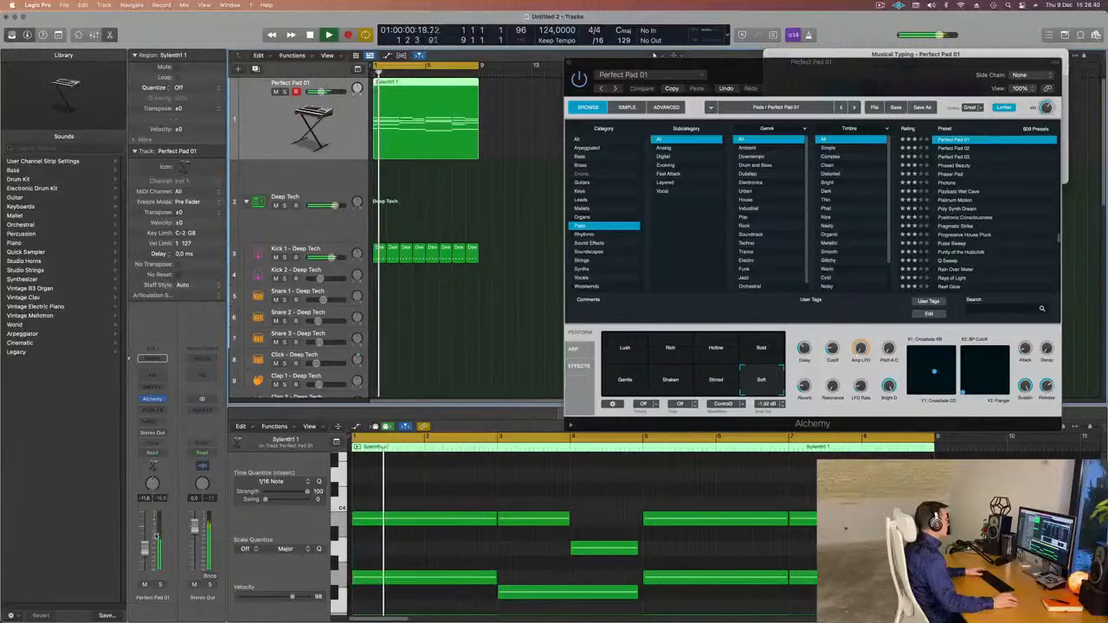
key("Return")
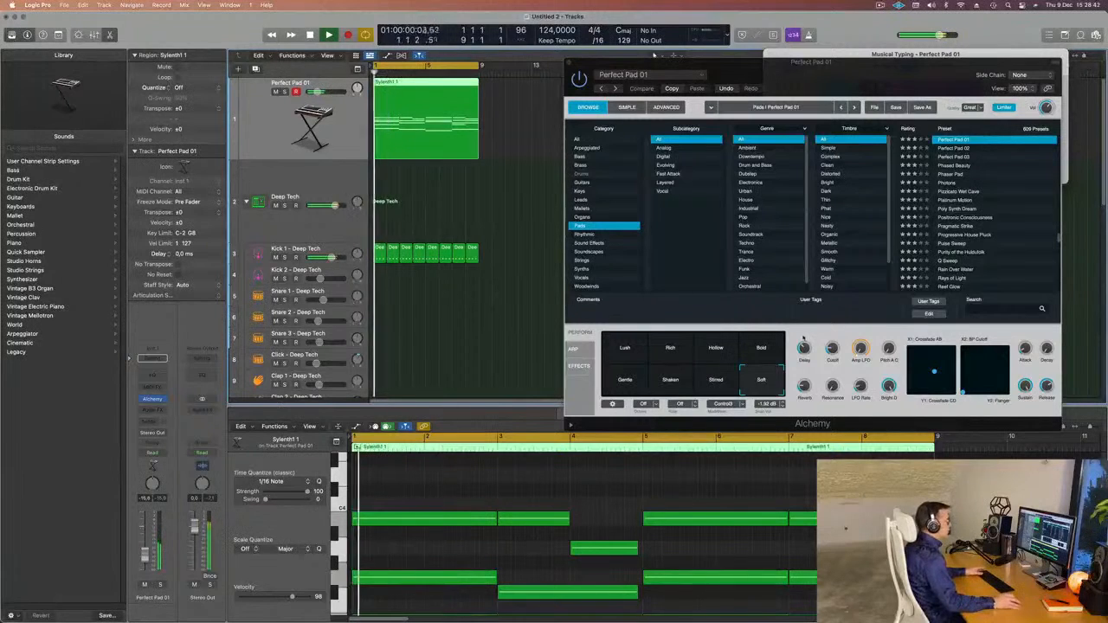
left_click_drag(829, 349, 826, 363)
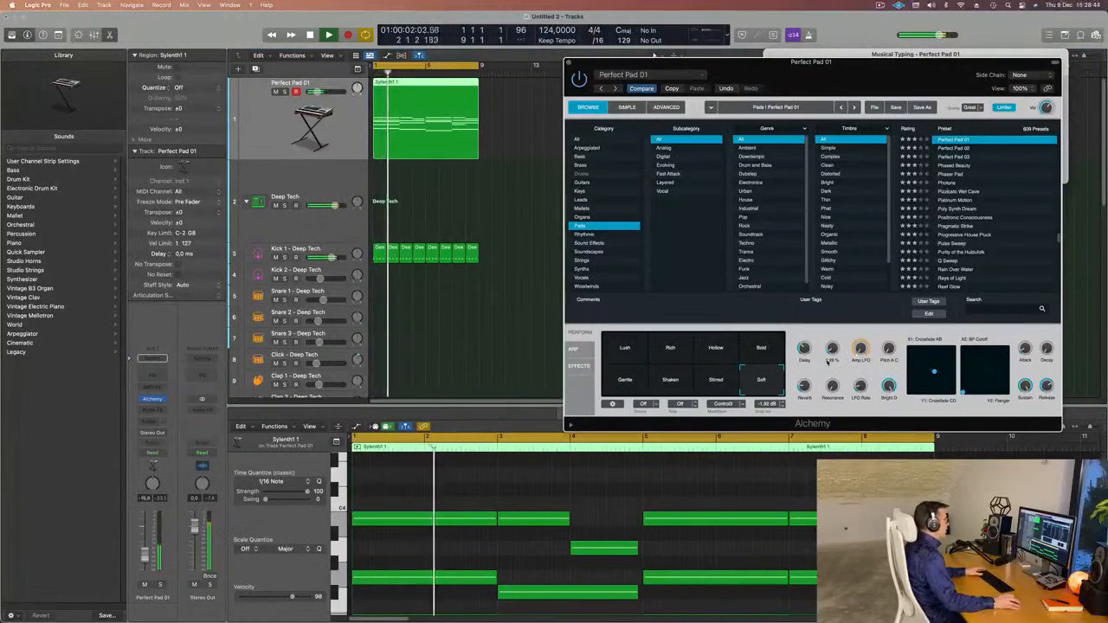
key("Return")
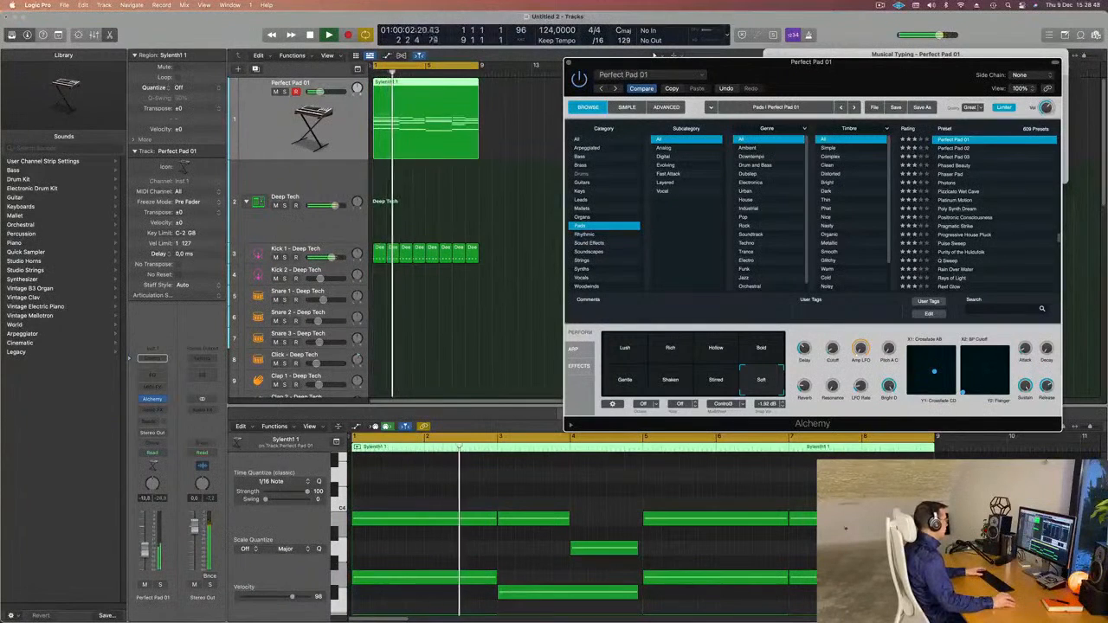
key("super+k")
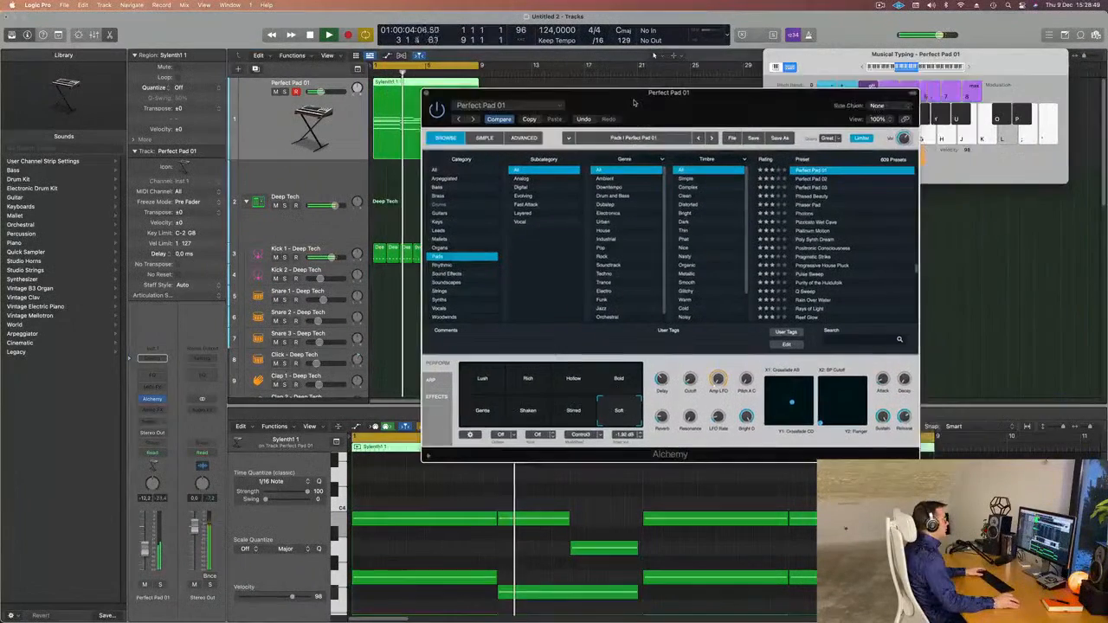
left_click(427, 93)
key("Return")
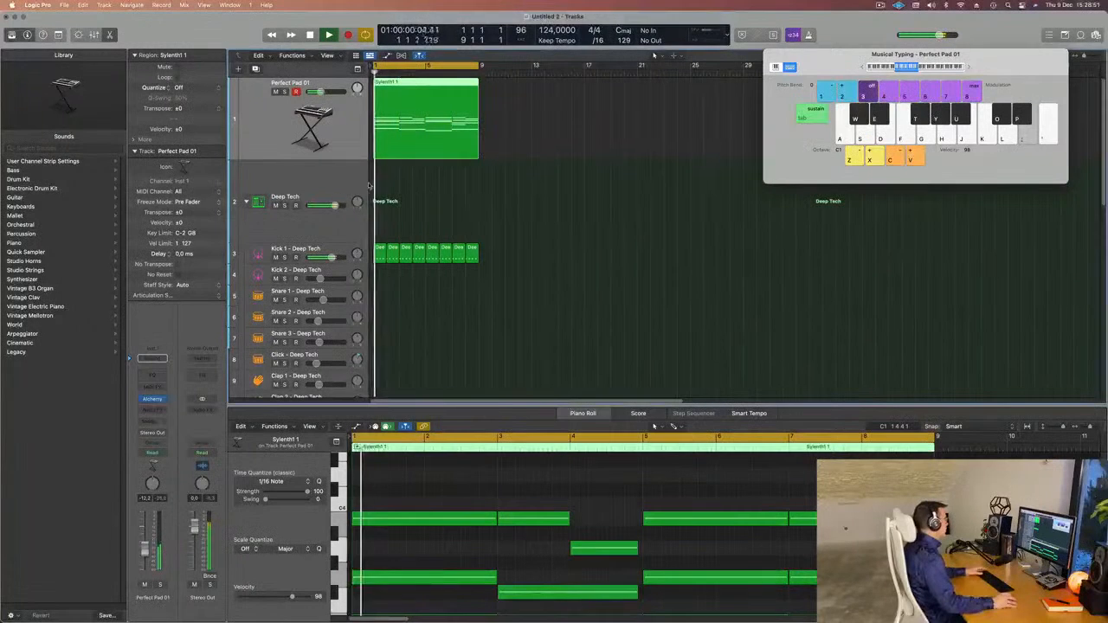
- In the Kick 1 track's Channel EQ, set the high shelf to 4120 Hz at -4.5 dB and close the plug-in
left_click(341, 248)
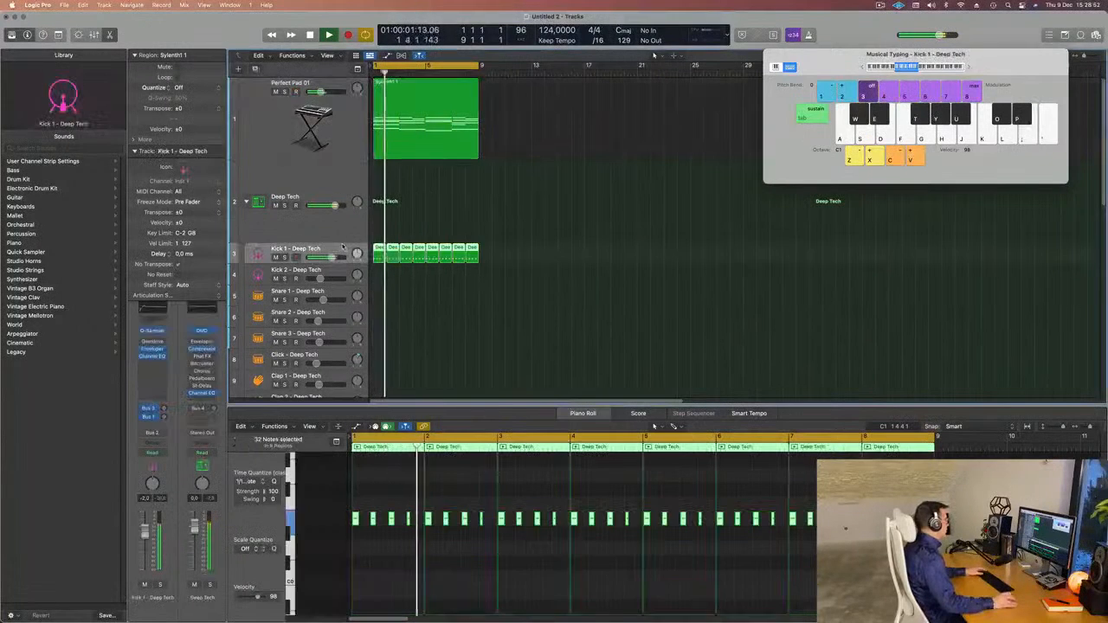
left_click(151, 314)
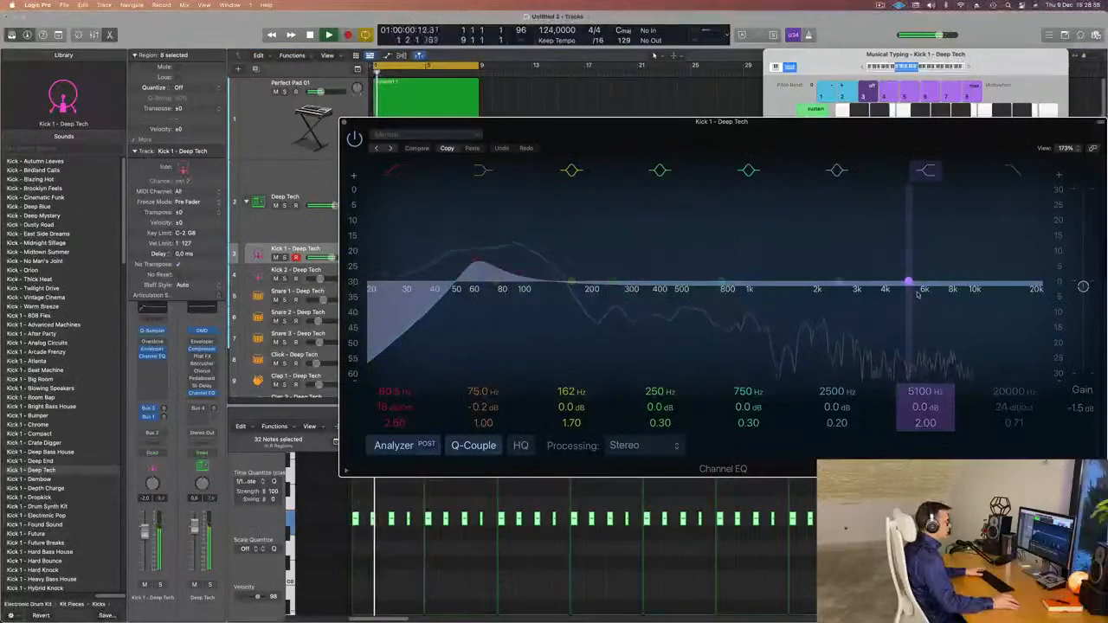
left_click_drag(908, 284, 888, 300)
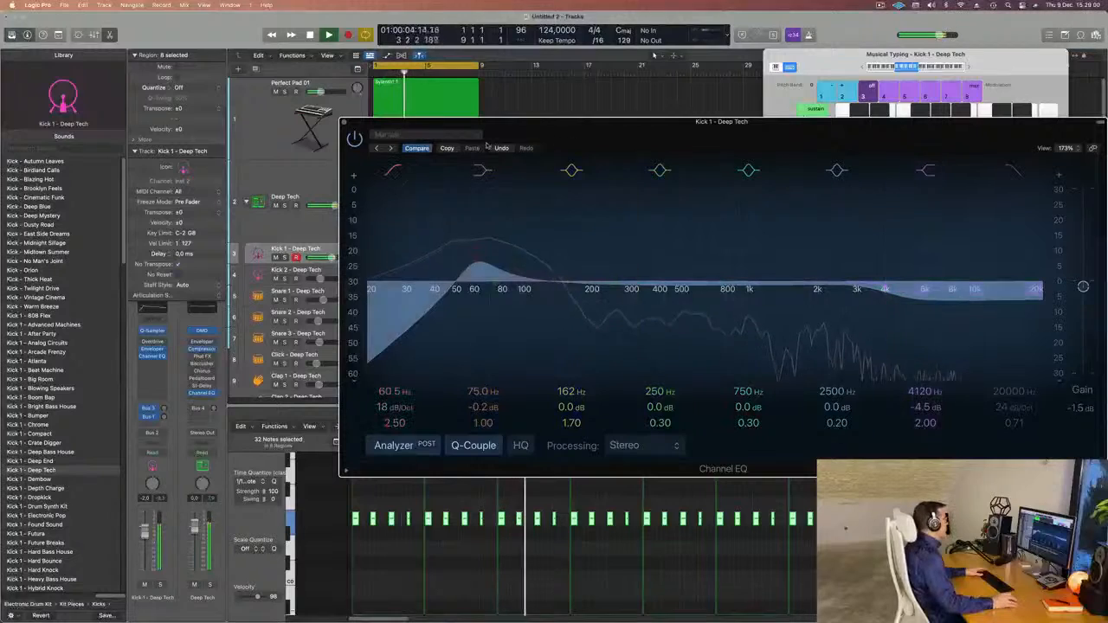
left_click(345, 122)
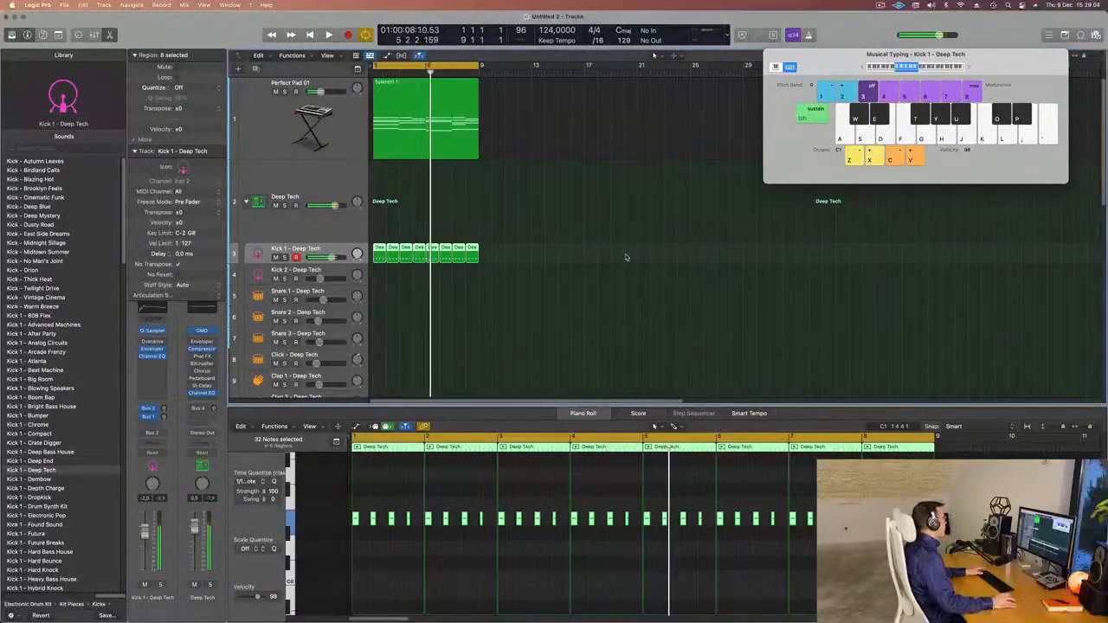
- Copy the first Kick 1 region to the Hi-Hat Open track at bar 1
scroll(374, 238, "down", 2)
scroll(374, 238, "down", 1)
left_click(366, 164)
left_click_drag(376, 171, 374, 383)
- Shift the four notes in the Hi-Hat Open region onto the off-beats and play them against the kick
left_click_drag(429, 503, 360, 530)
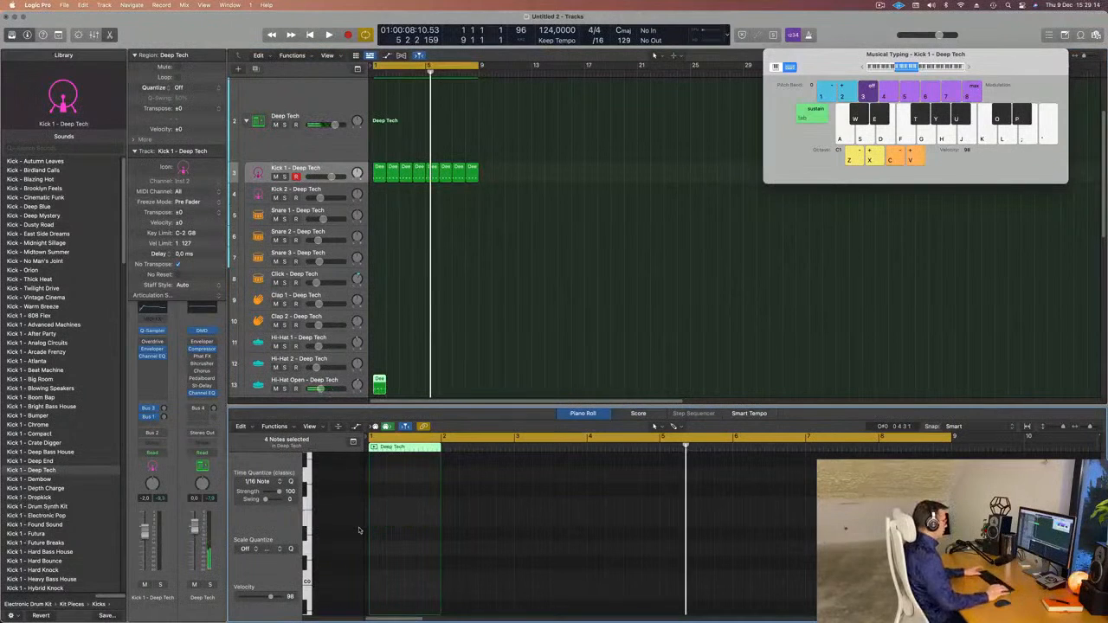
key("Return")
key("space")
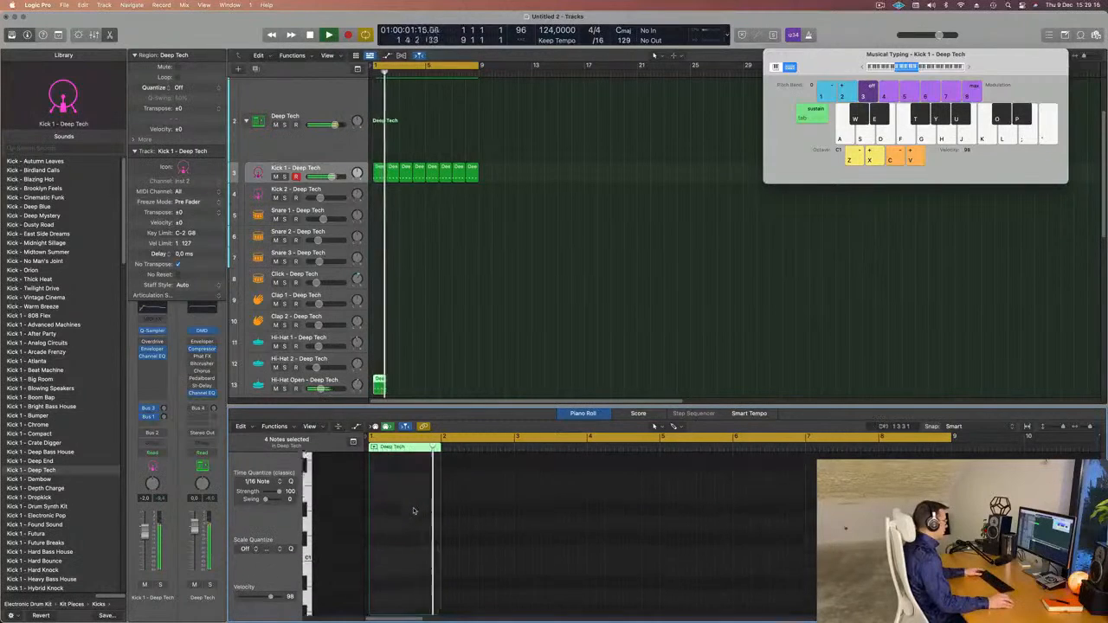
key("space")
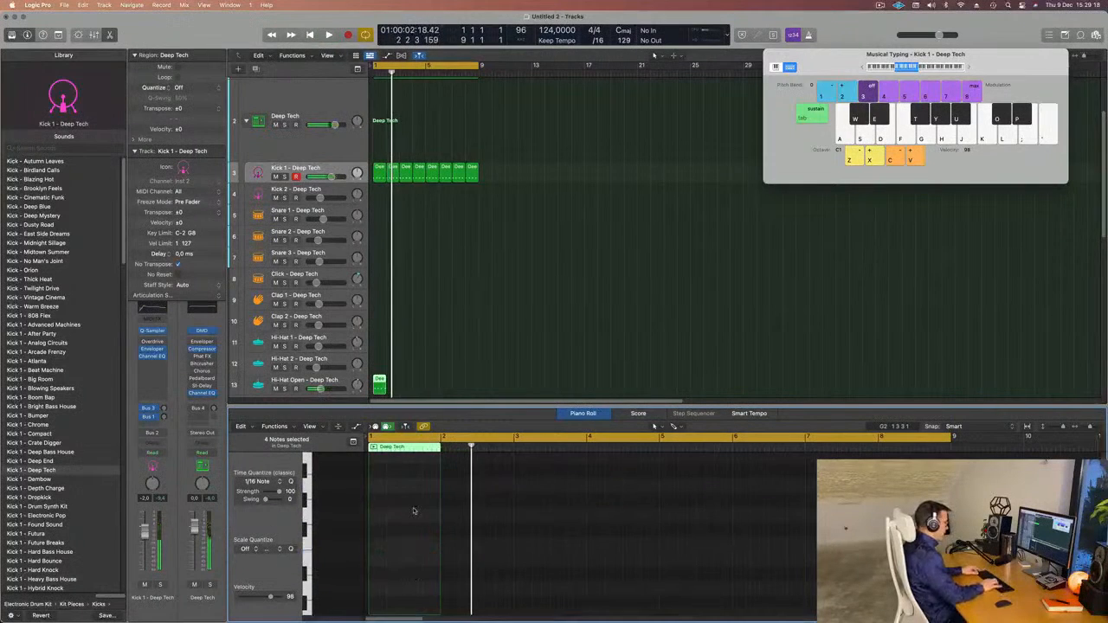
key("space")
key("space")
- Repeat the Hi-Hat Open region seven times to fill bars 1 to 8 and start playback
left_click_drag(411, 383, 378, 396)
key("super+r")
key("super+r")
key("super+r")
key("super+r")
key("super+r")
key("super+r")
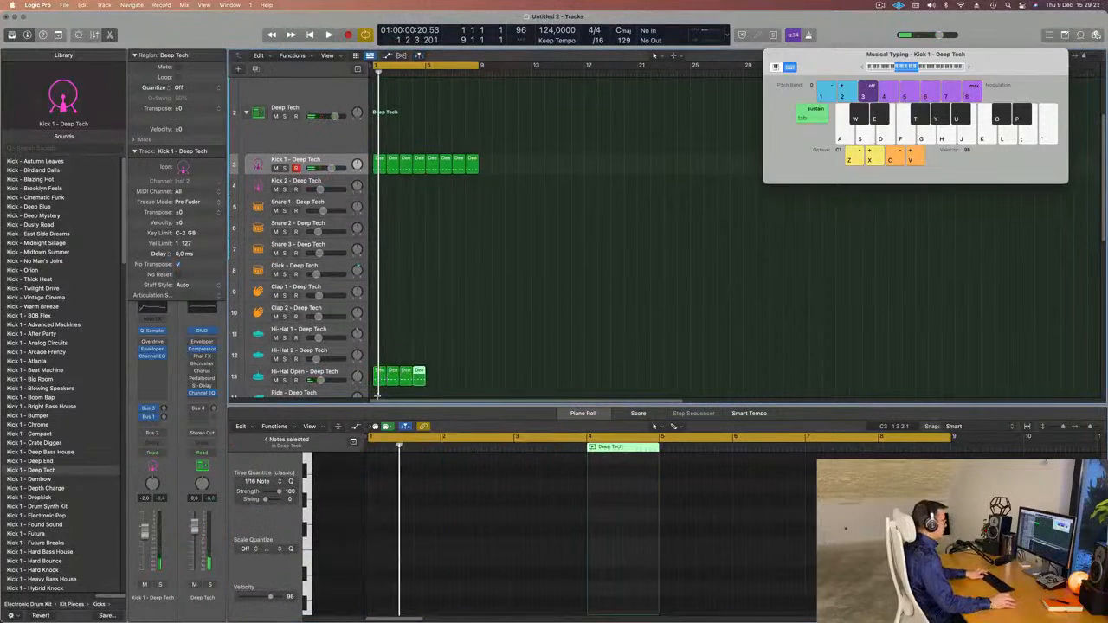
key("super+r")
key("space")
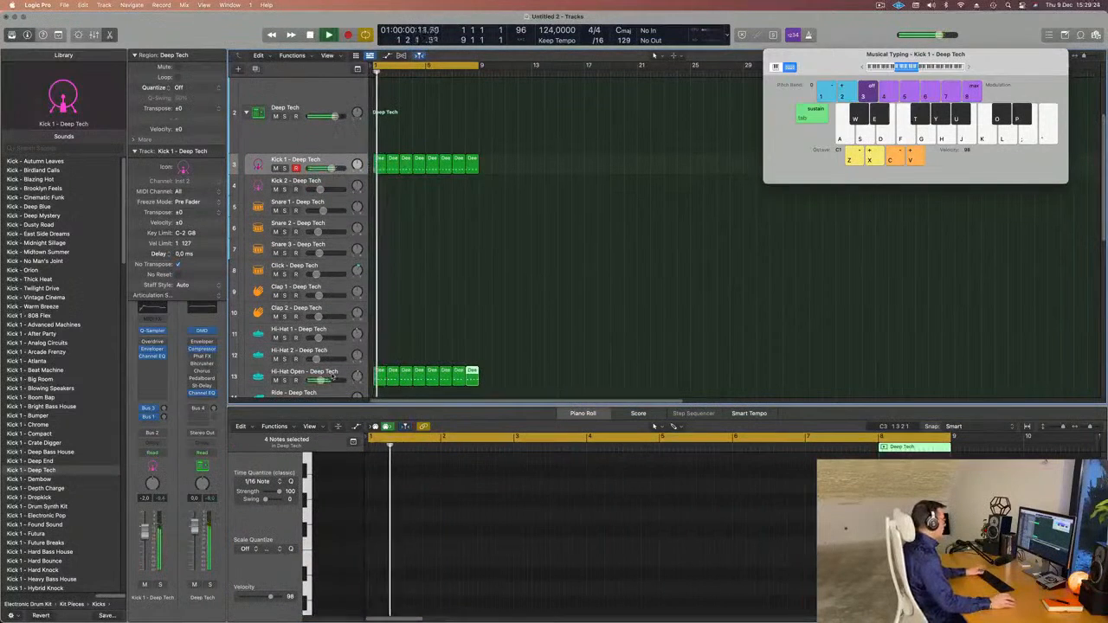
- Select the Hi-Hat Open track and lower its volume to about -16.4 dB while listening to the beat
left_click(294, 376)
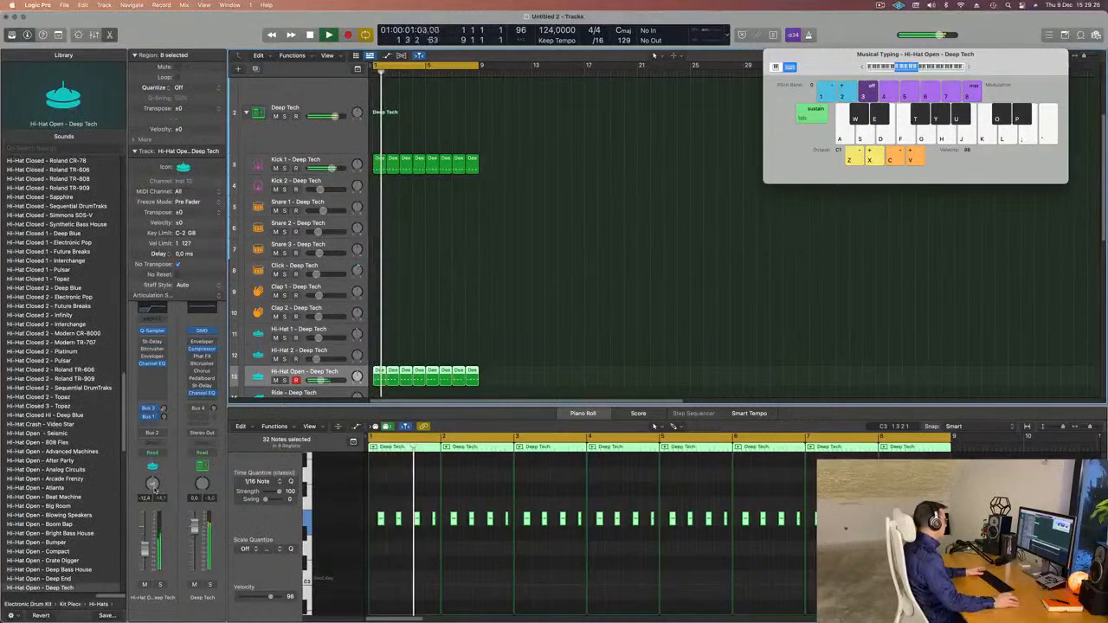
key("space")
key("space")
left_click_drag(144, 550, 144, 555)
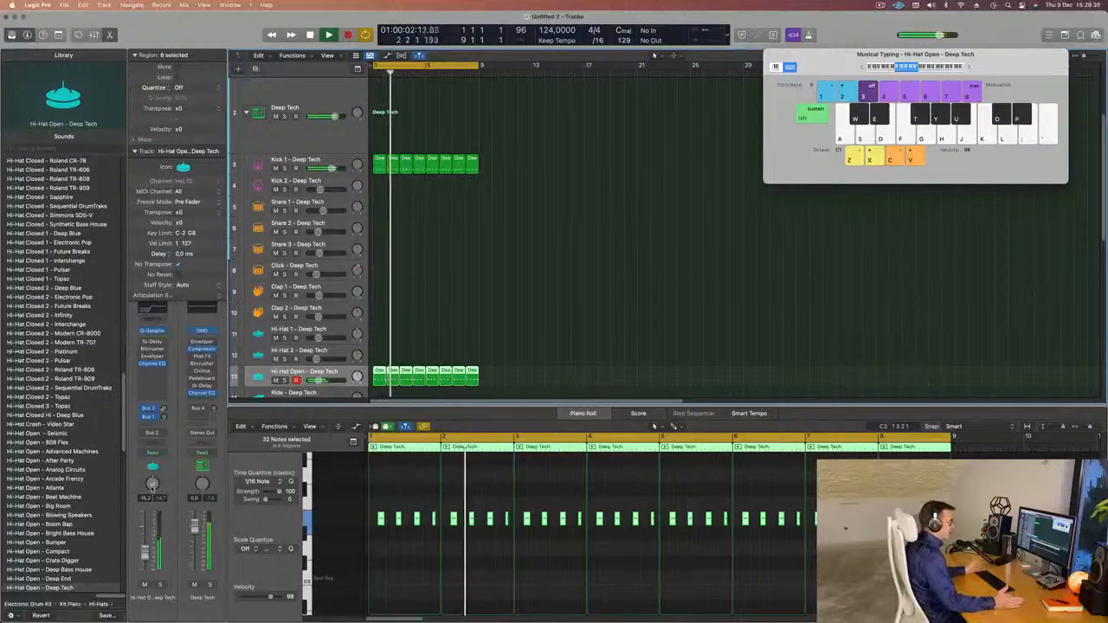
key("space")
key("space")
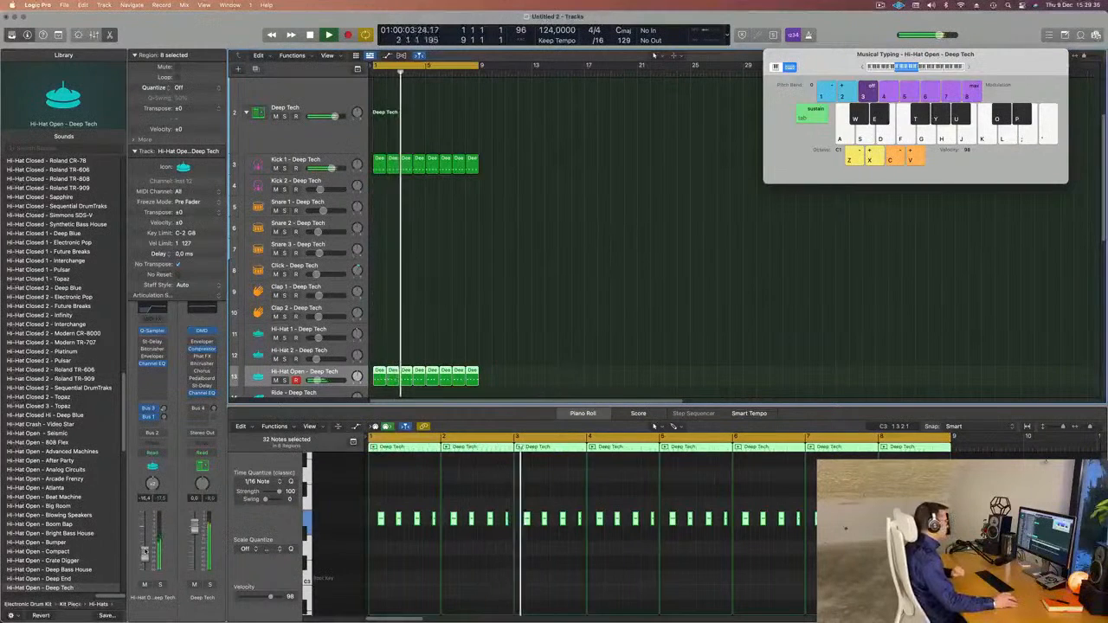
- Copy the first Hi-Hat Open region to the Clap 1 track at bar 1 and reduce it to a single note on beat 1
scroll(523, 330, "down", 1)
scroll(517, 325, "down", 3)
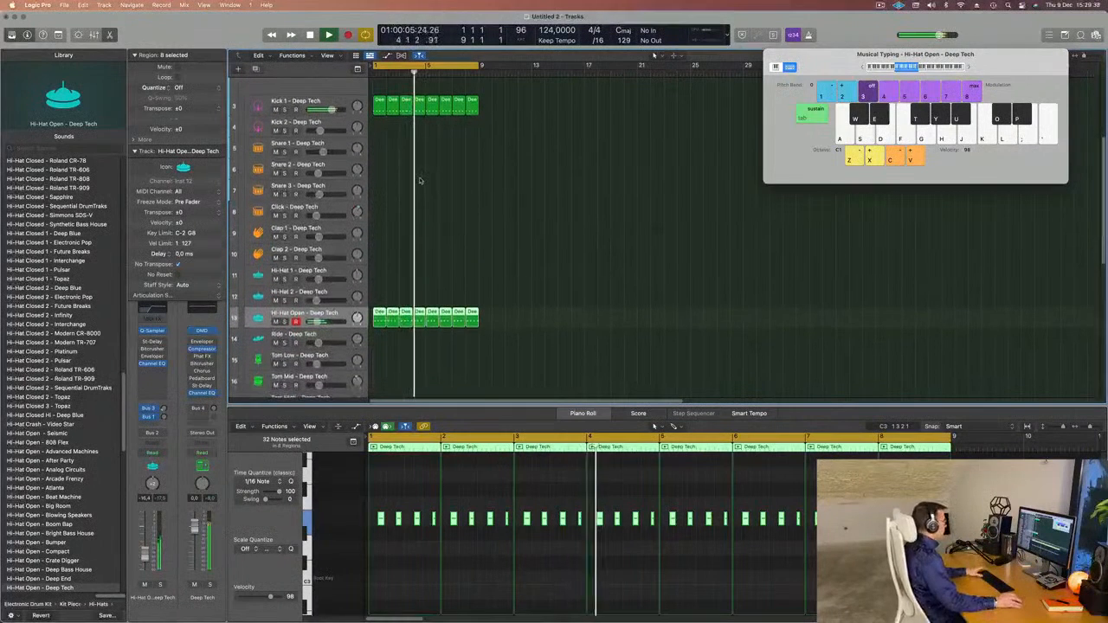
left_click(378, 317)
left_click_drag(378, 317, 375, 232)
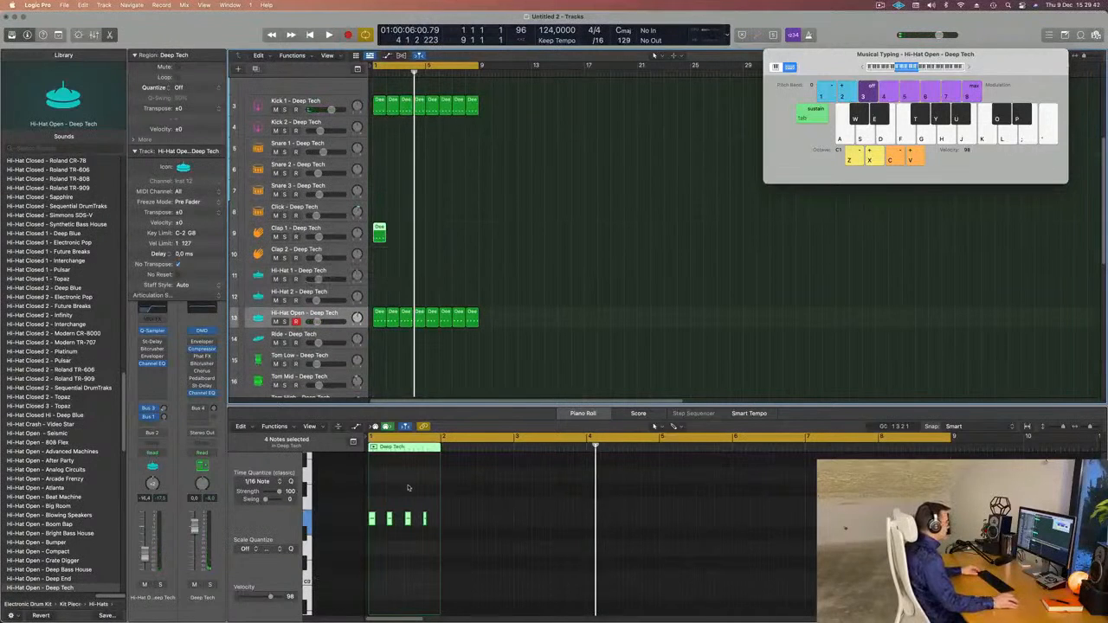
left_click_drag(424, 499, 331, 545)
key("Delete")
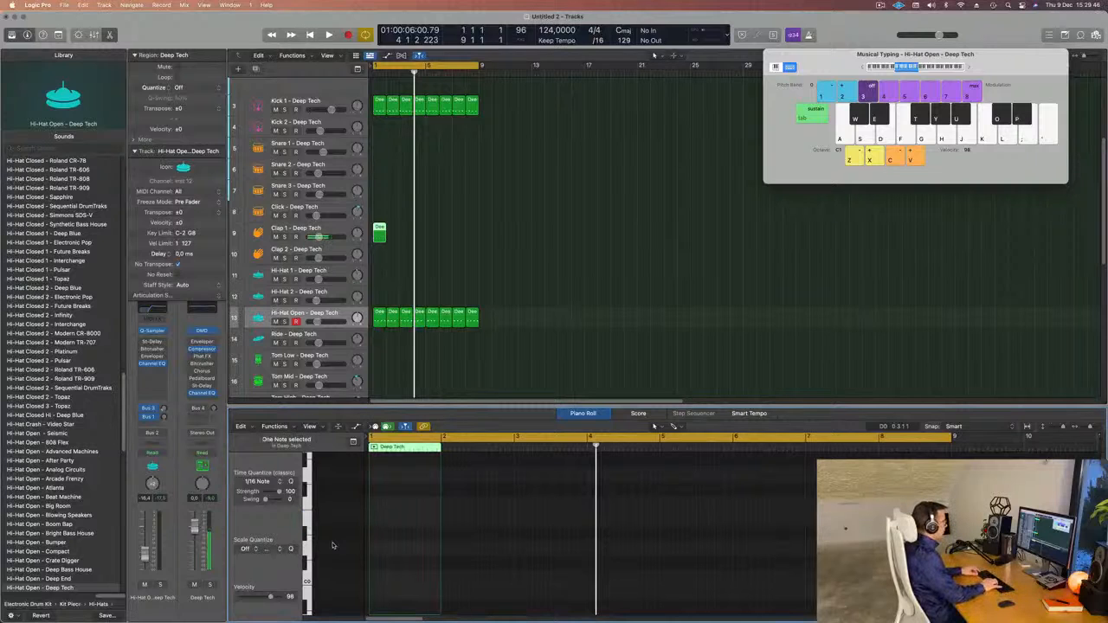
- Play the clap with the beat, select the Clap 1 track and adjust its Bus 1 delay send
key("space")
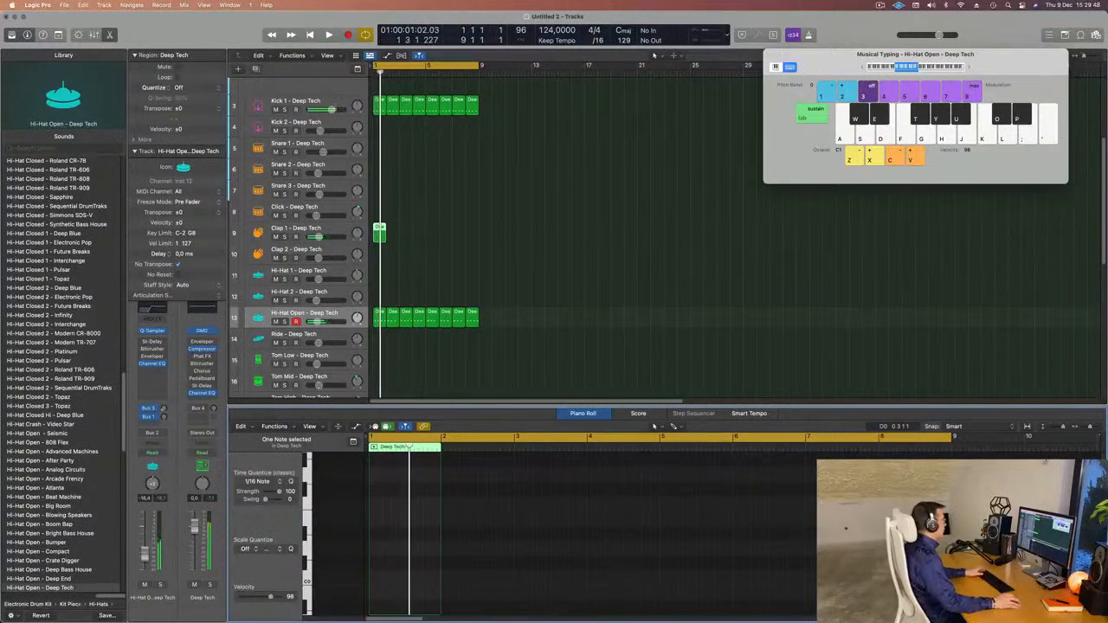
left_click(328, 229)
key("space")
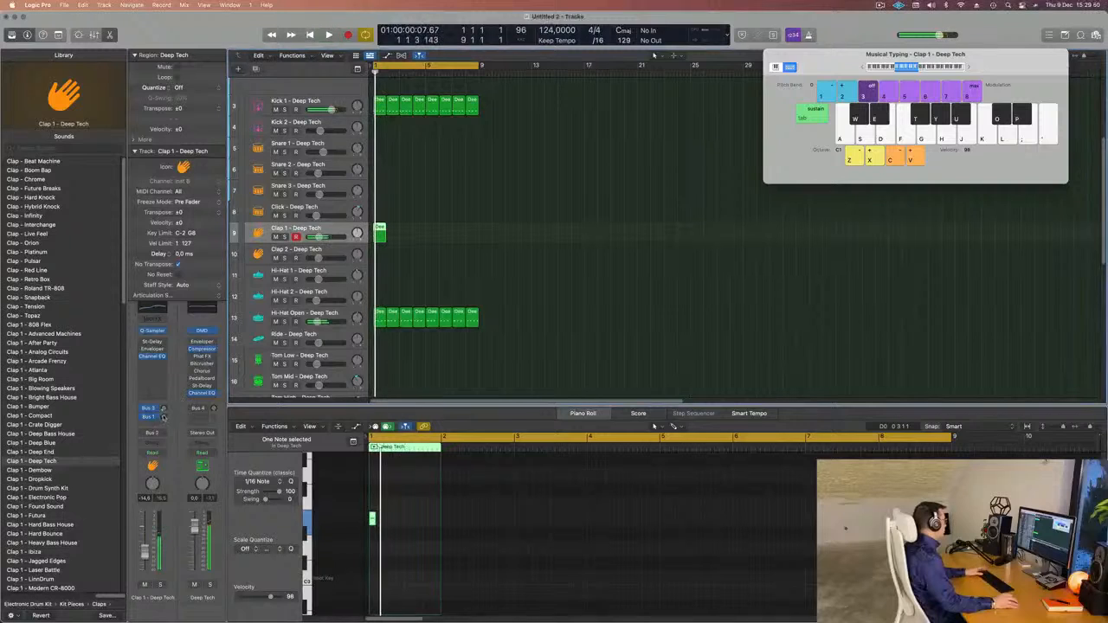
key("space")
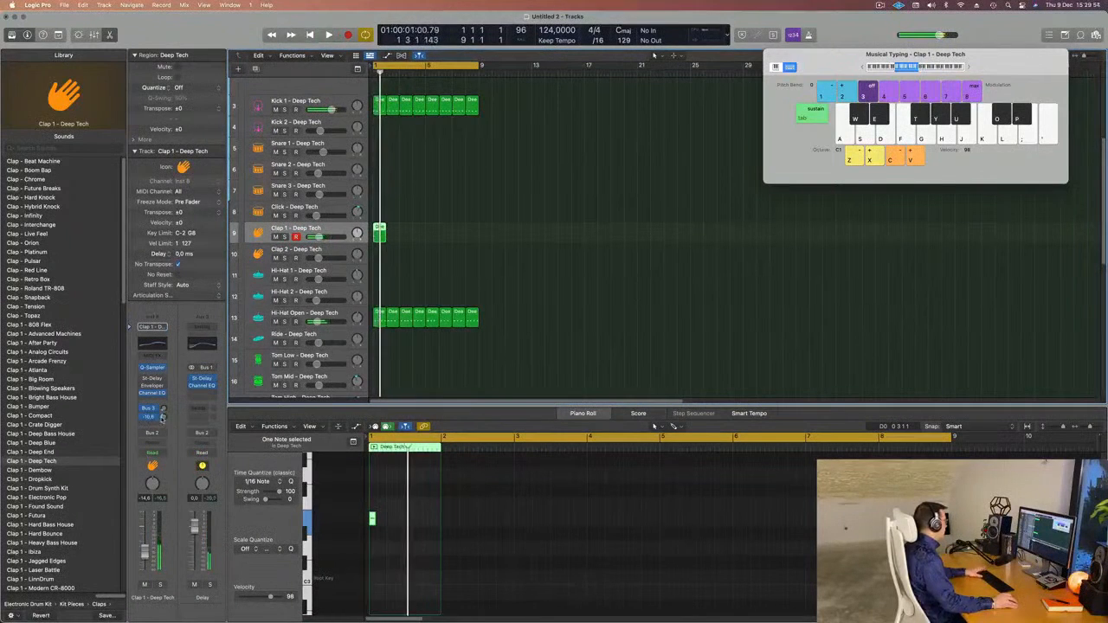
- Repeat the Clap 1 region seven times so it fills bars 1 to 8
left_click(412, 240)
key("super+r")
key("super+r")
key("super+r")
key("super+r")
key("super+r")
key("super+r")
key("super+r")
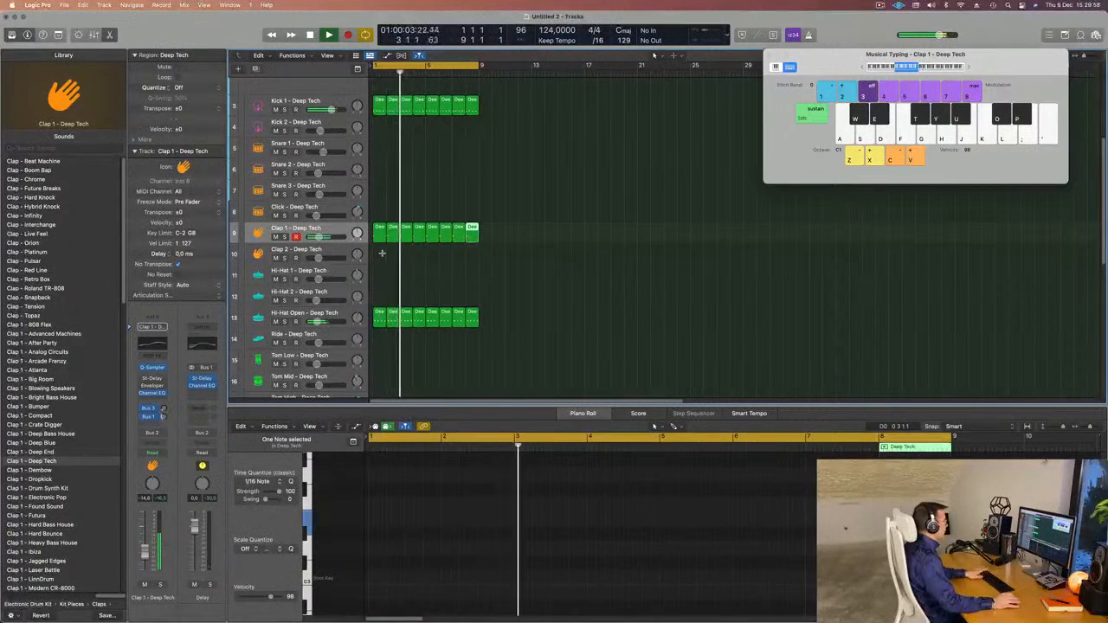
- Lower the Clap 1 track's volume to about -17.6 dB during playback
left_click(510, 206)
left_click(339, 231)
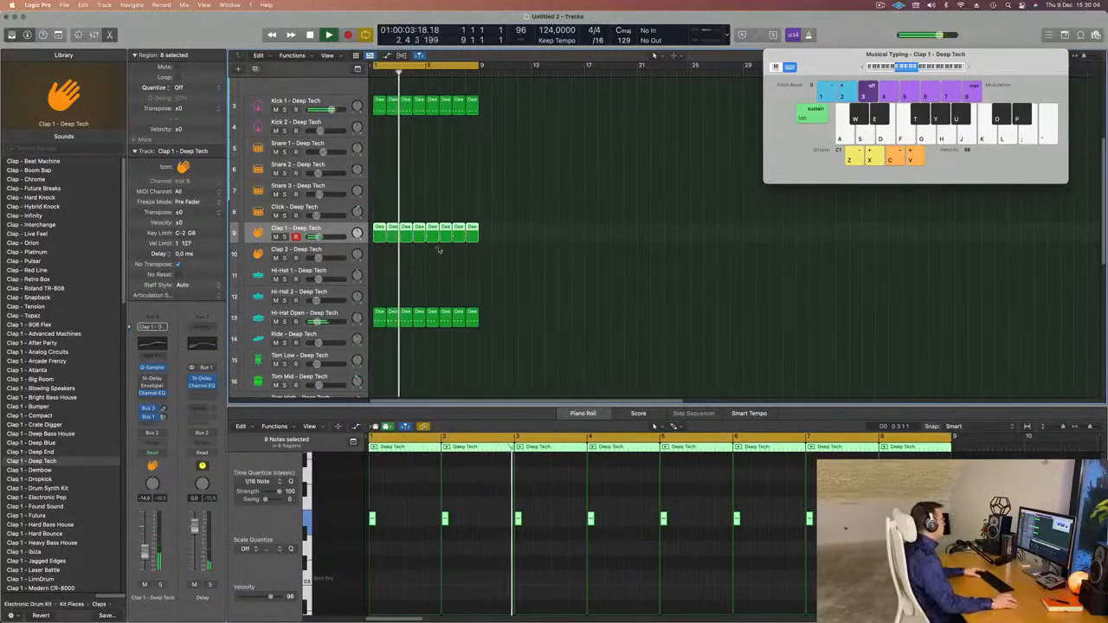
scroll(439, 248, "down", 1)
left_click_drag(145, 551, 144, 555)
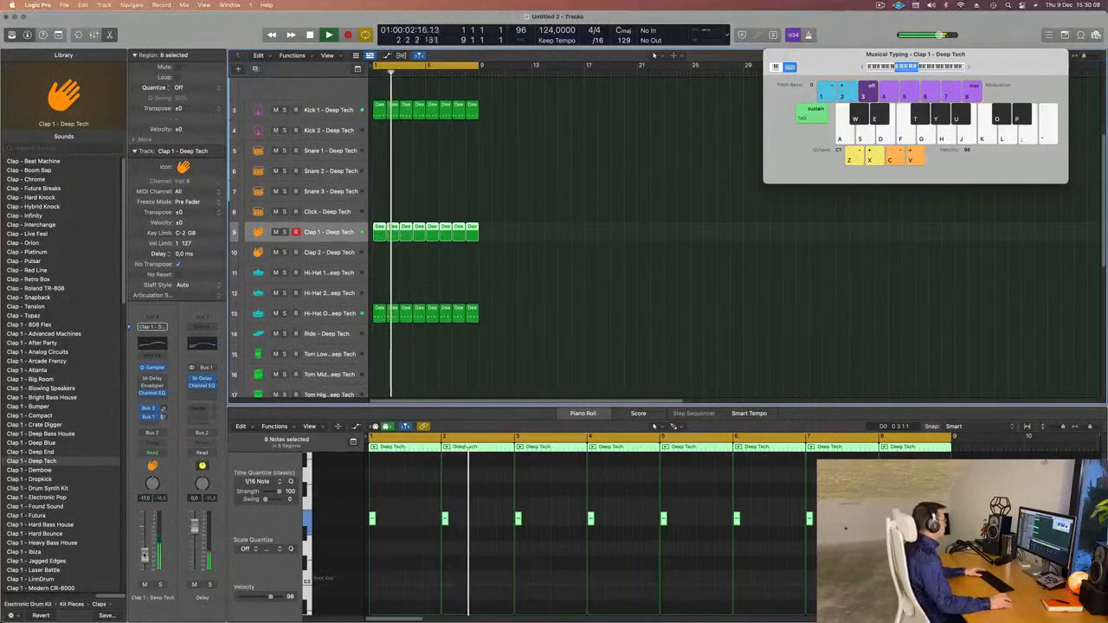
left_click(480, 273)
- Copy the first Clap 1 region to the Block track at bar 1 and play it with the beat
scroll(480, 274, "down", 3)
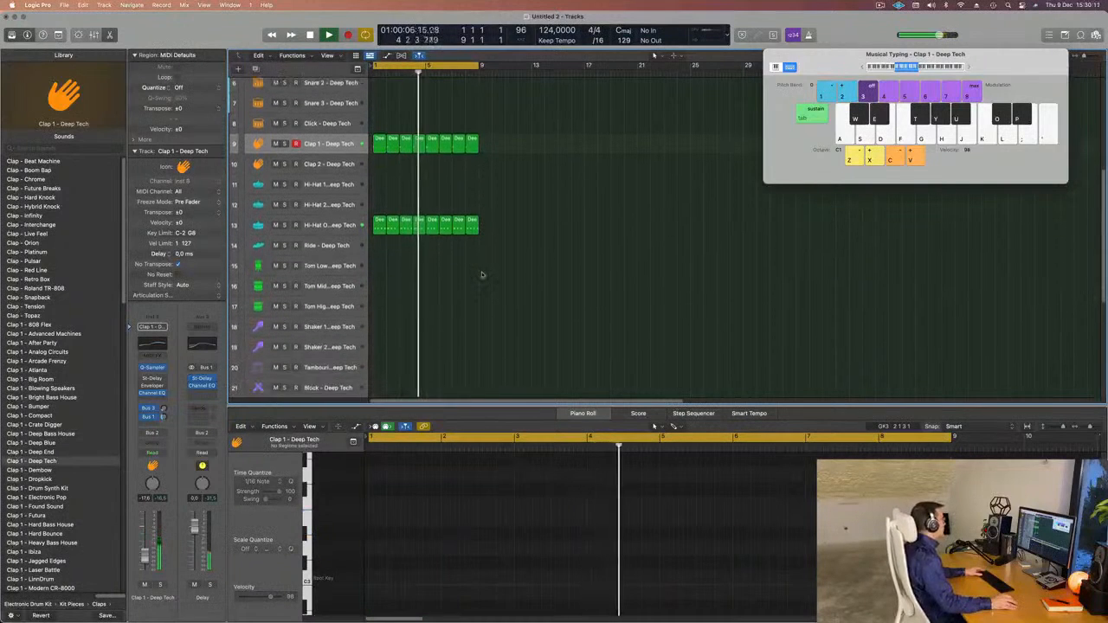
left_click(379, 218)
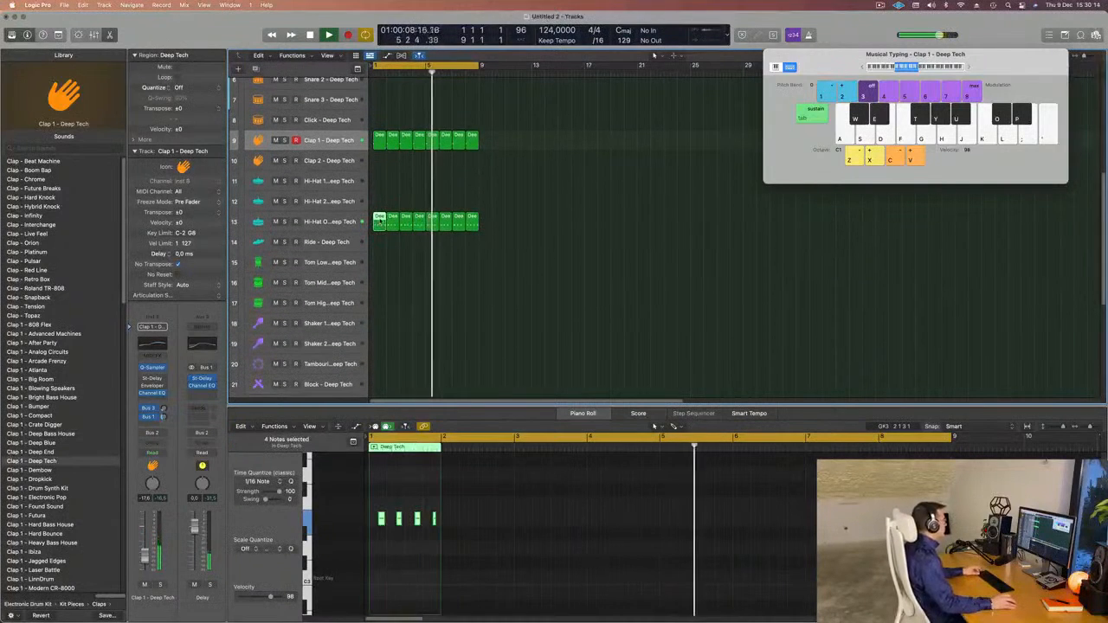
scroll(391, 258, "down", 3)
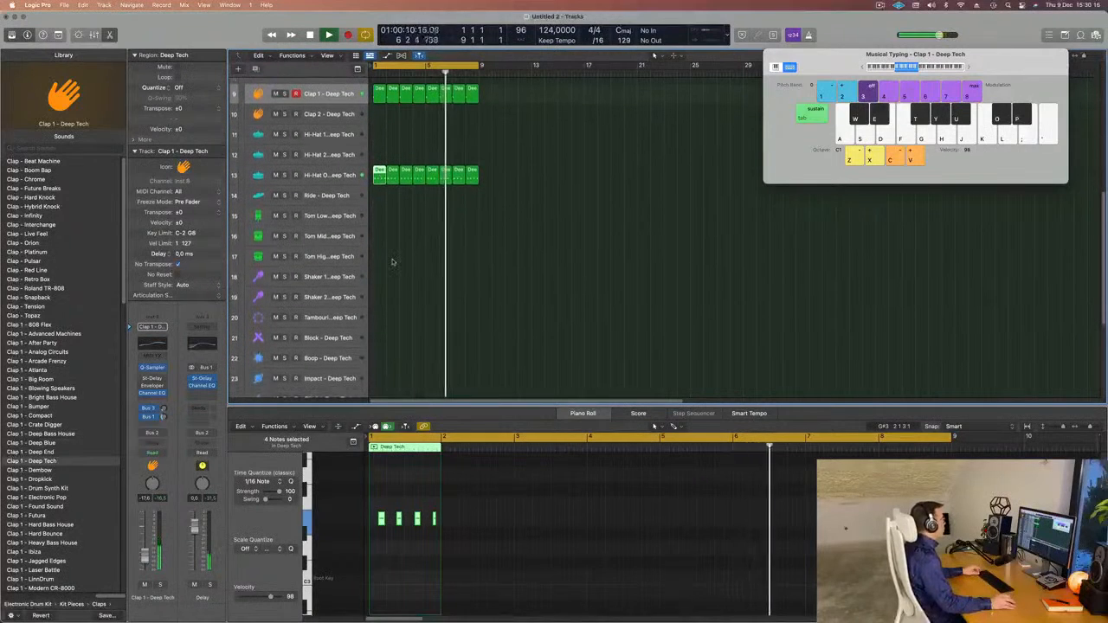
scroll(420, 227, "down", 2)
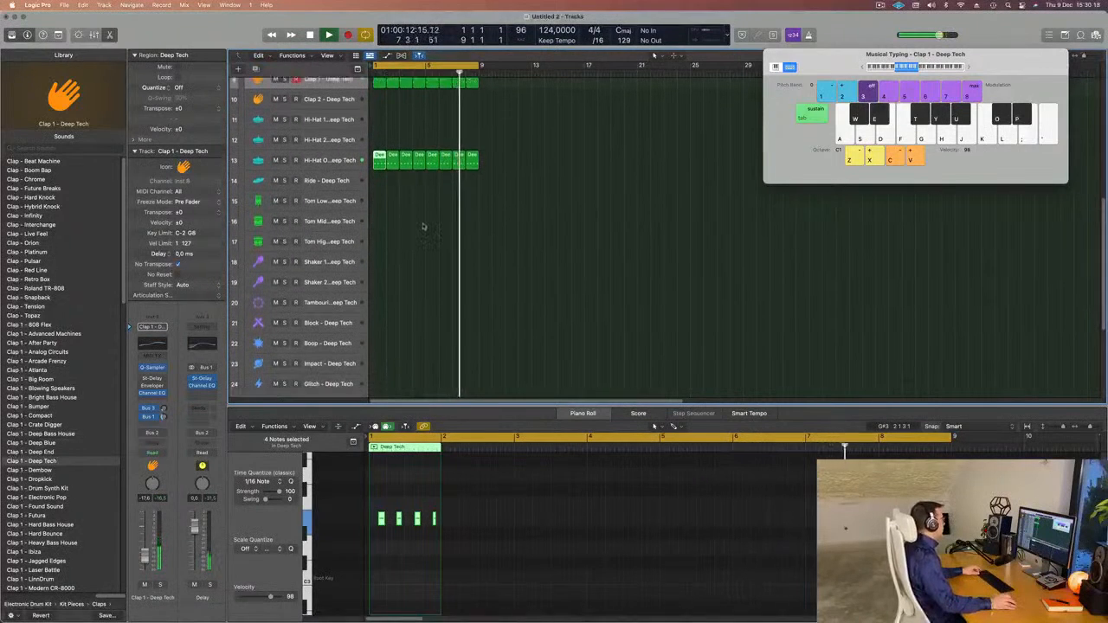
scroll(422, 228, "up", 1)
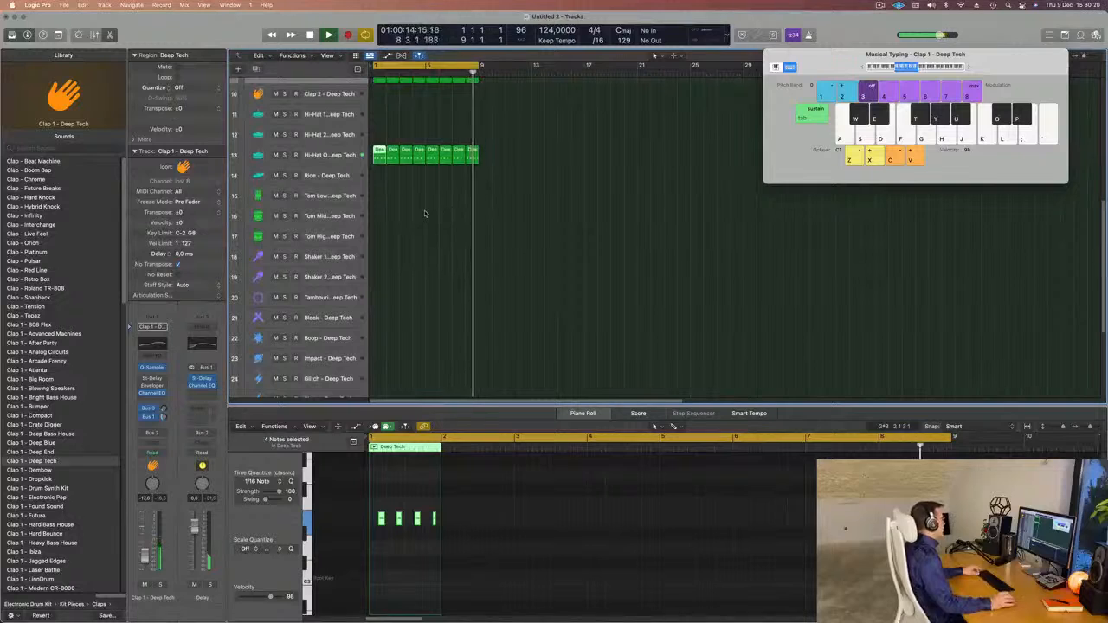
scroll(366, 127, "up", 3)
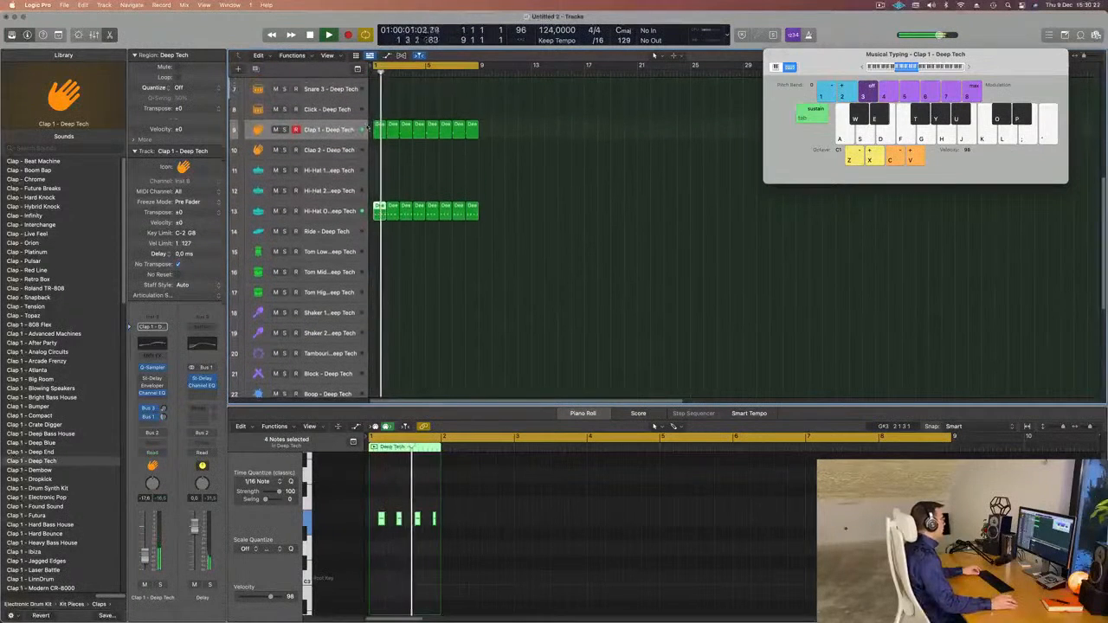
left_click_drag(378, 135, 369, 382)
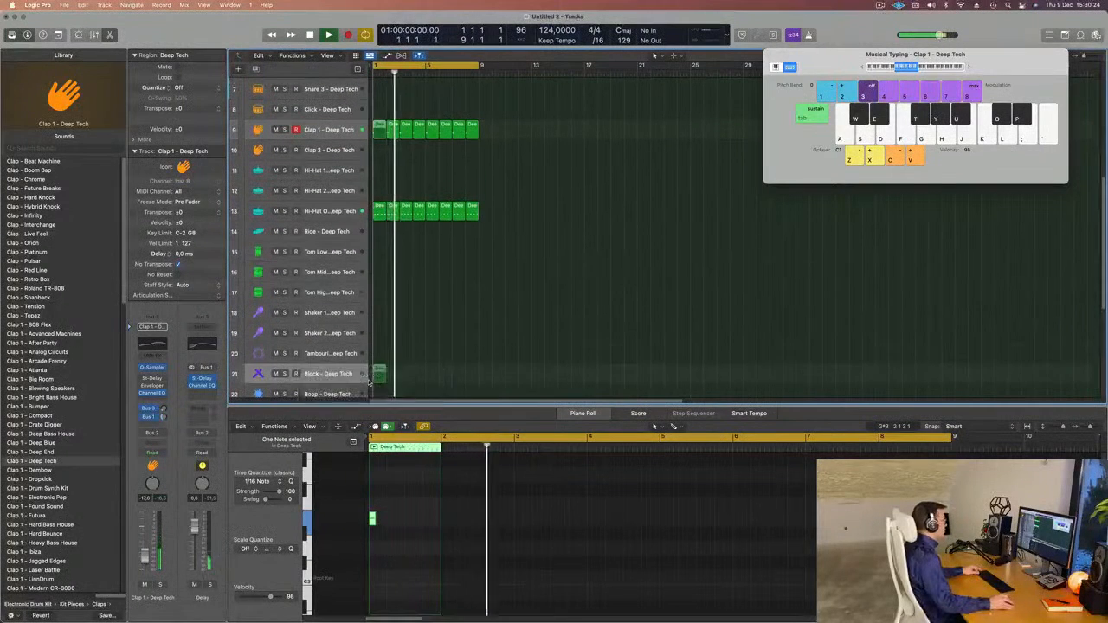
left_click_drag(379, 130, 379, 377)
key("space")
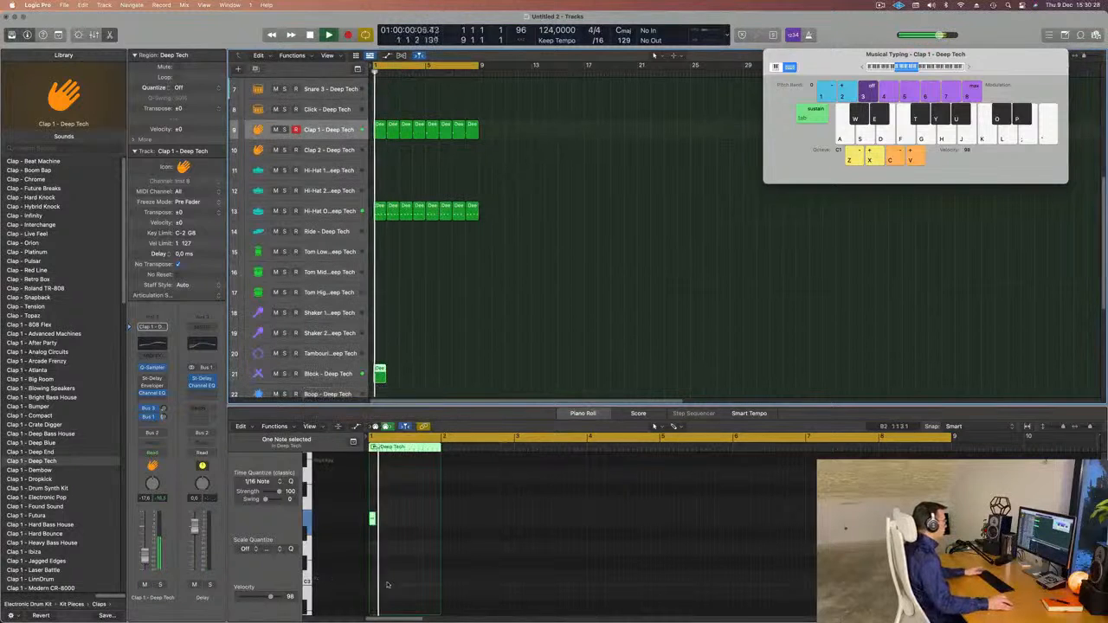
- Move the Block region's note to the second sixteenth of beat 2 and set the track volume to about -17.2 dB
left_click_drag(389, 506, 358, 544)
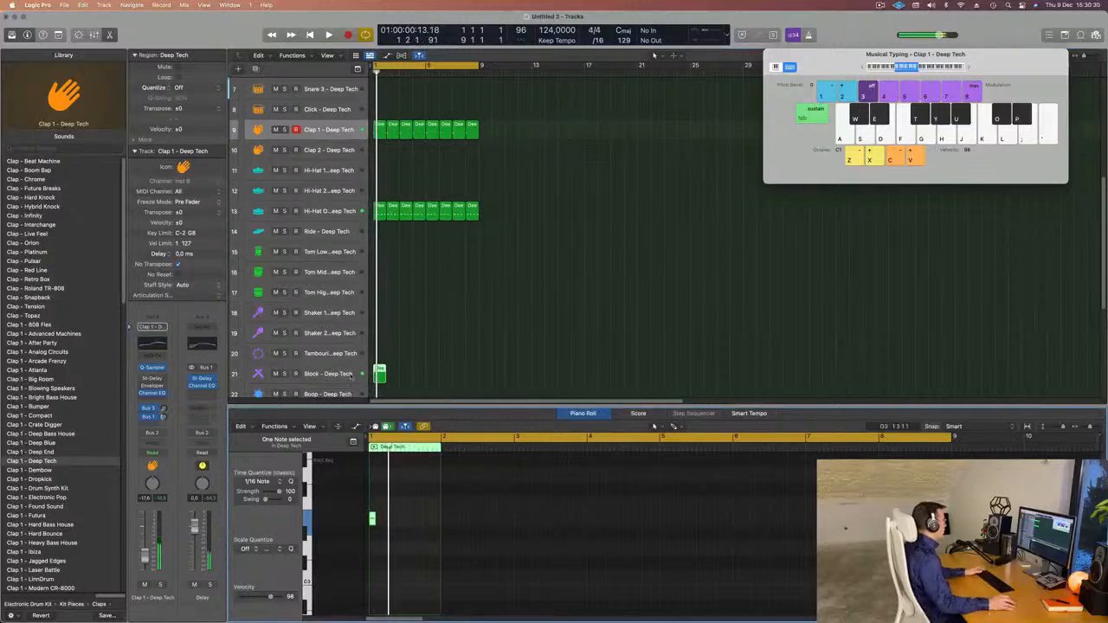
left_click(364, 372)
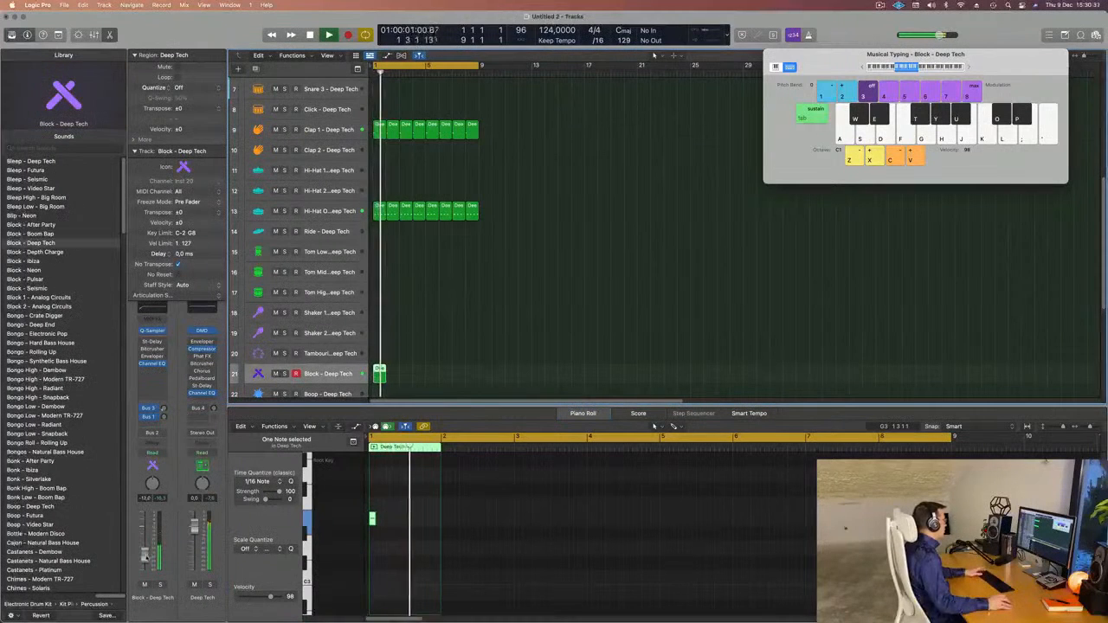
left_click_drag(385, 507, 360, 531)
key("space")
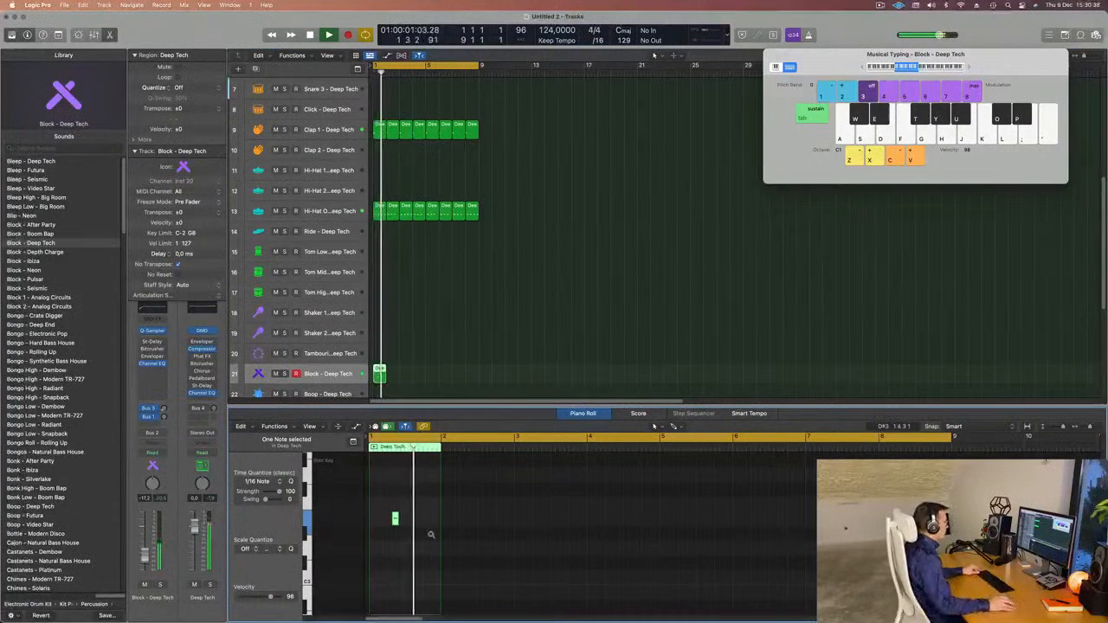
- Duplicate the Block note two sixteenths further on, at the last sixteenth of beat 2, and play the region
scroll(431, 534, "up", 5)
key("super+space")
scroll(407, 526, "left", 3)
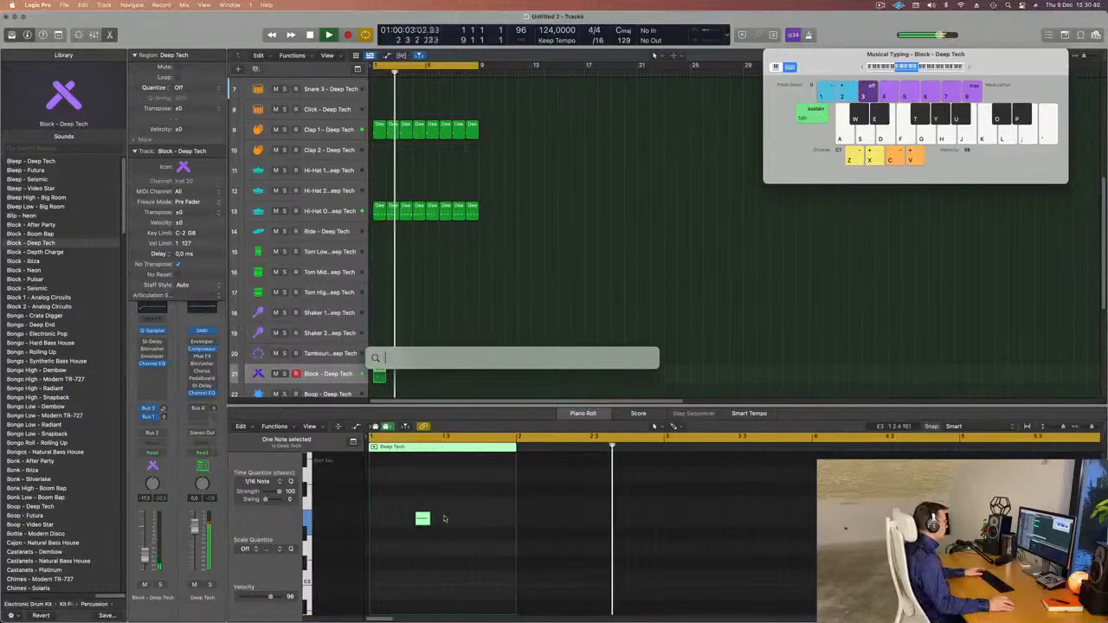
left_click(490, 345)
key("Return")
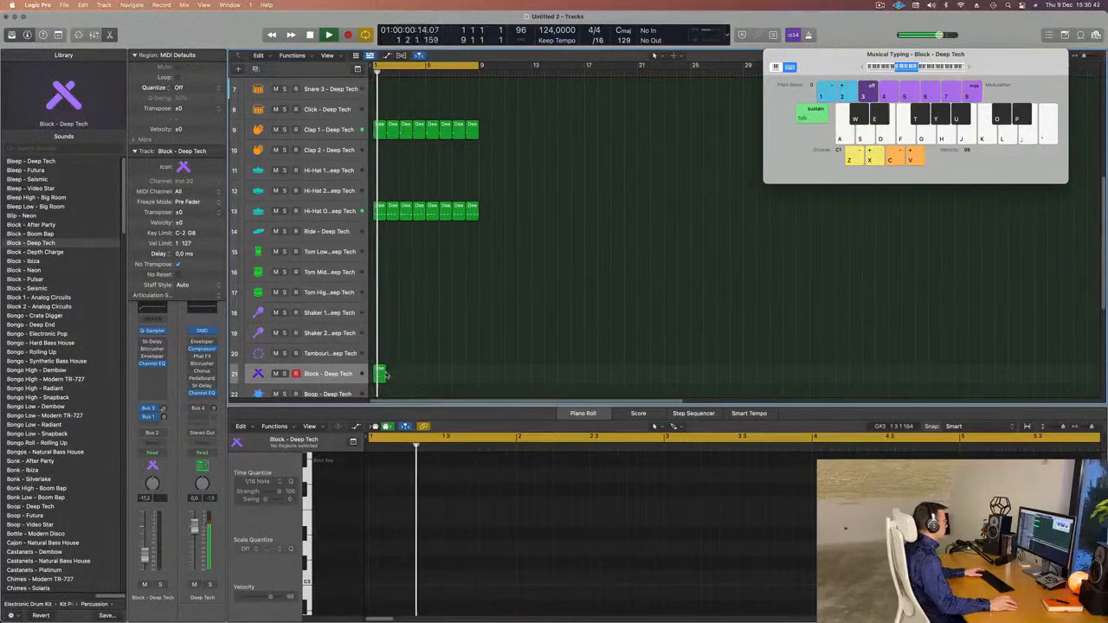
left_click(385, 372)
left_click_drag(421, 519, 455, 529)
key("space")
key("super+Left")
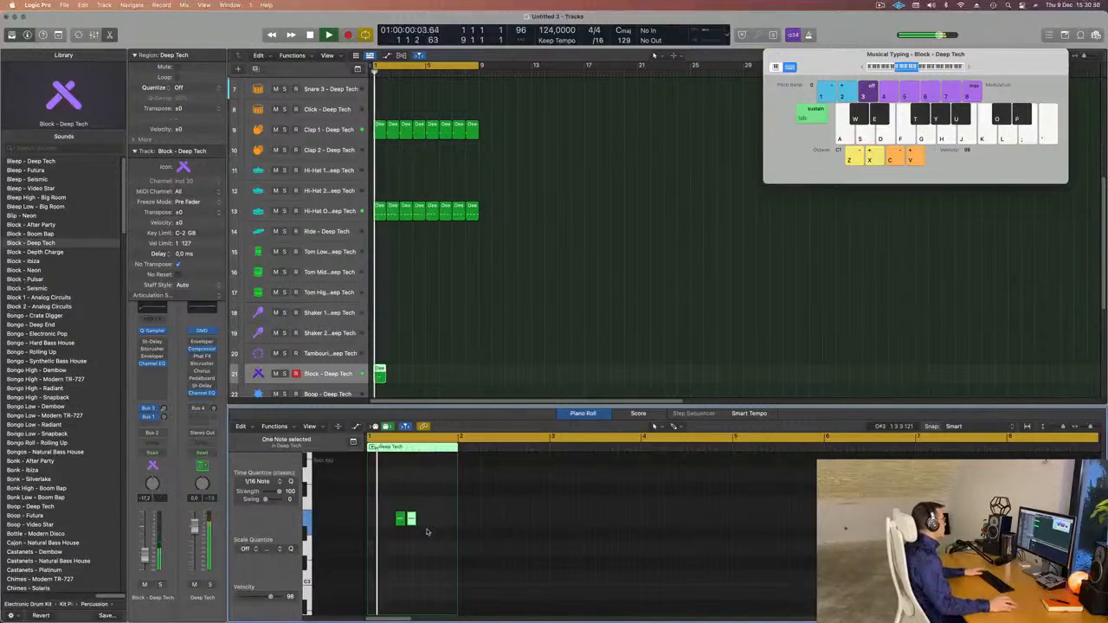
- Shift the pitch of both Block notes and set the Block track's volume to about -19.5 dB during playback
left_click(330, 371)
key("space")
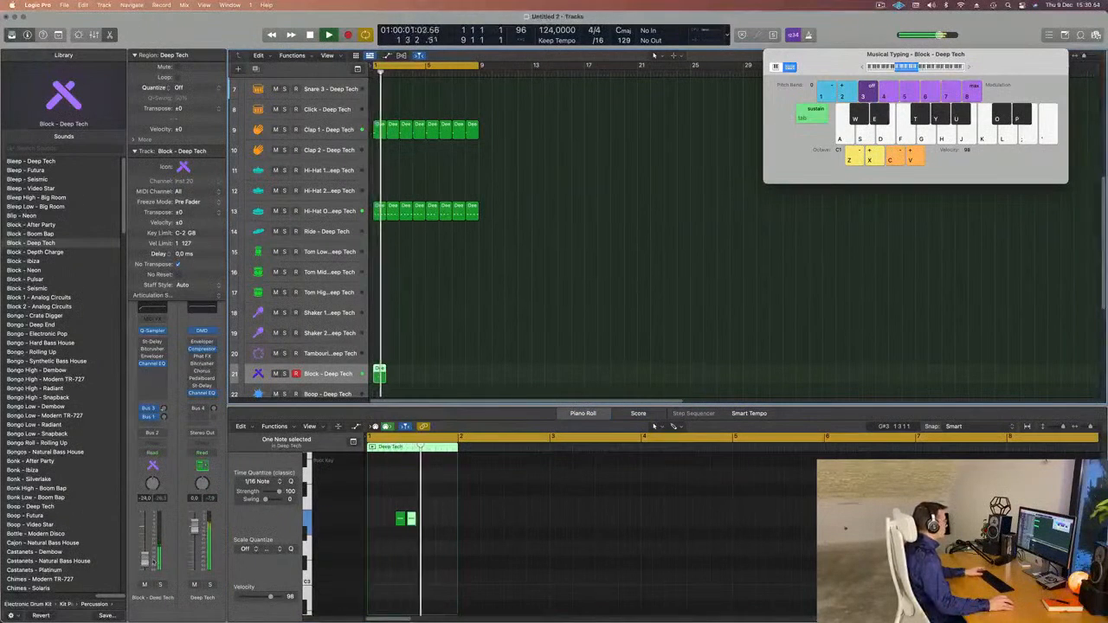
left_click(389, 525)
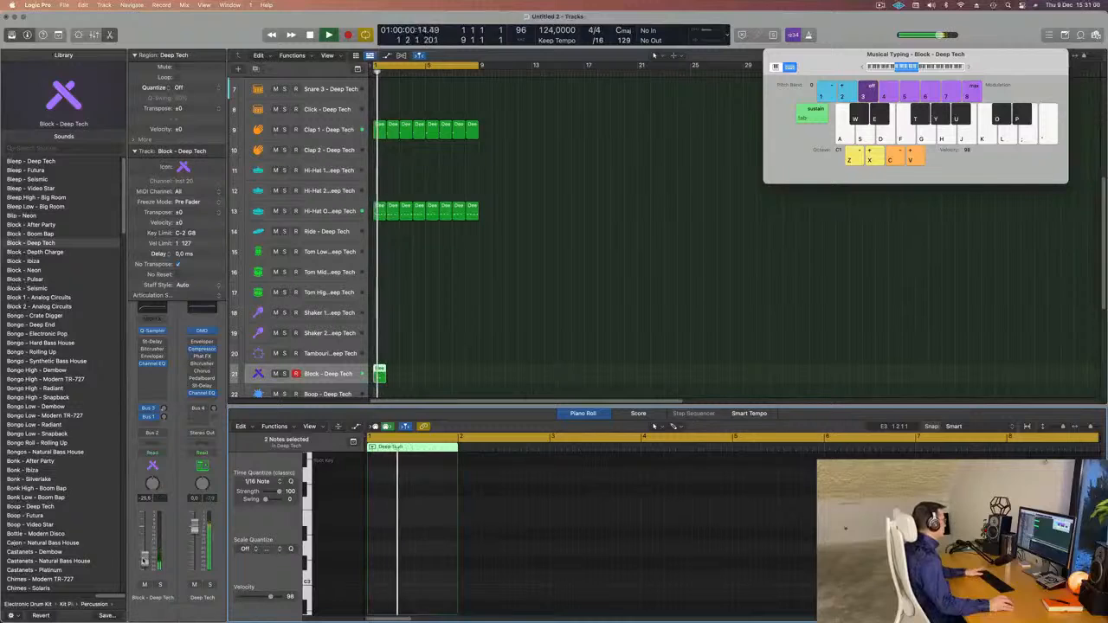
scroll(398, 537, "down", 5)
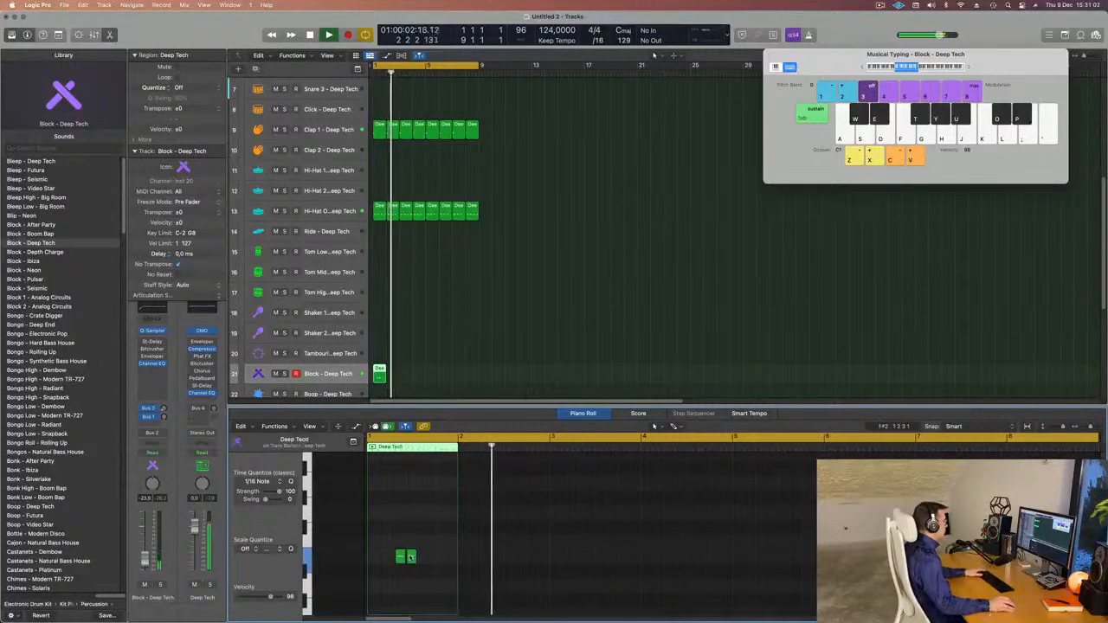
left_click_drag(424, 529, 397, 570)
key("space")
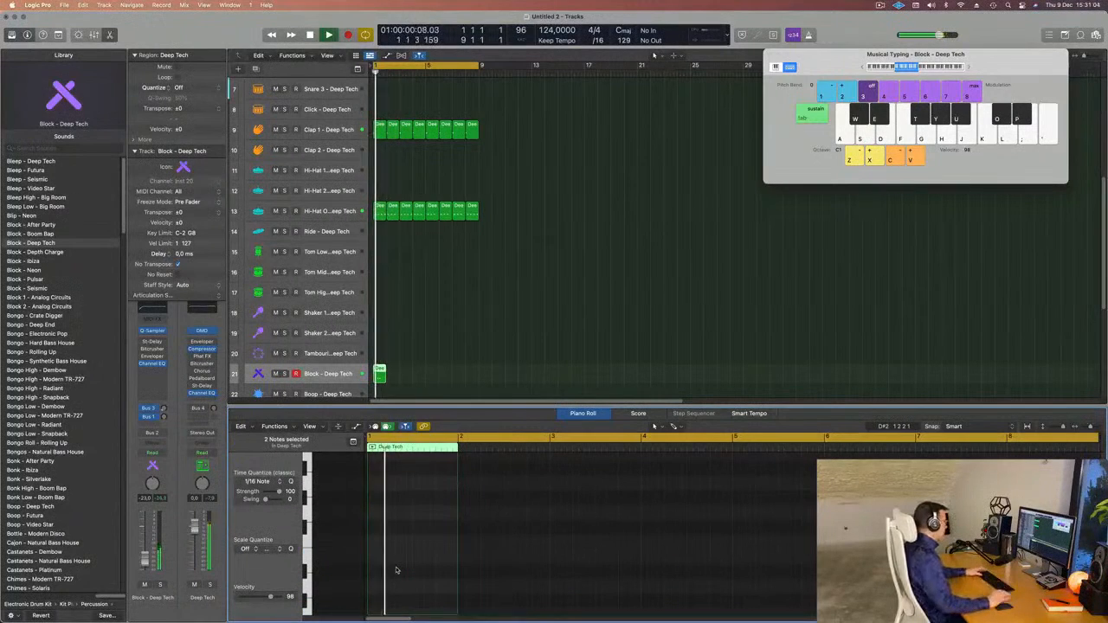
key("space")
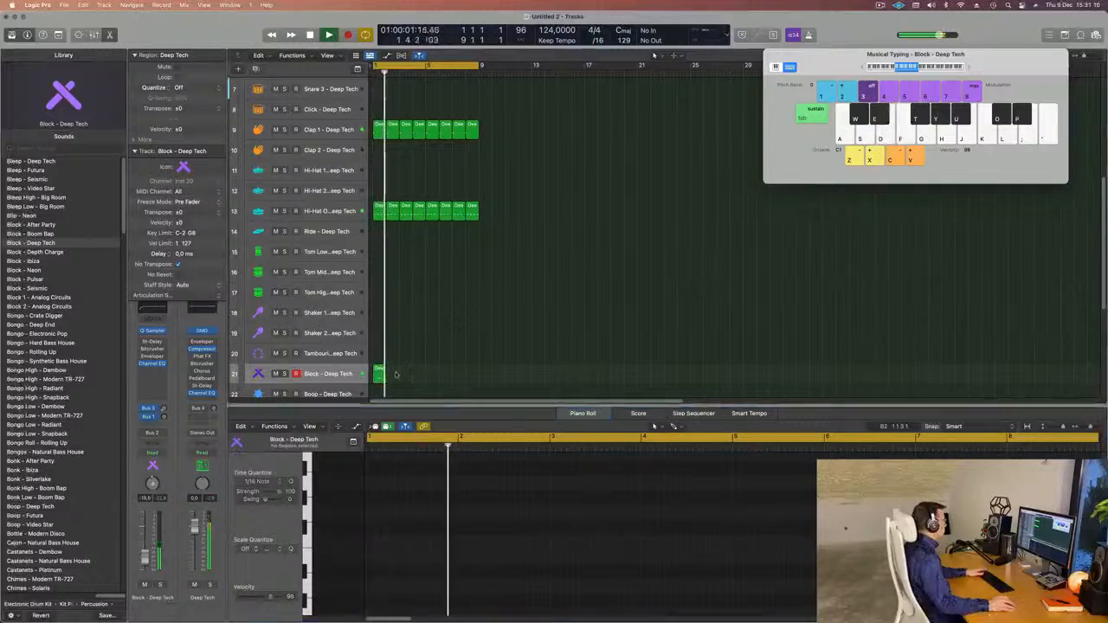
- Repeat the one-bar Block region to fill bars 1 to 8, removing any copy beyond bar 8
key("super+r")
key("super+r")
key("super+r")
key("super+r")
key("super+r")
key("super+r")
key("super+r")
key("super+r")
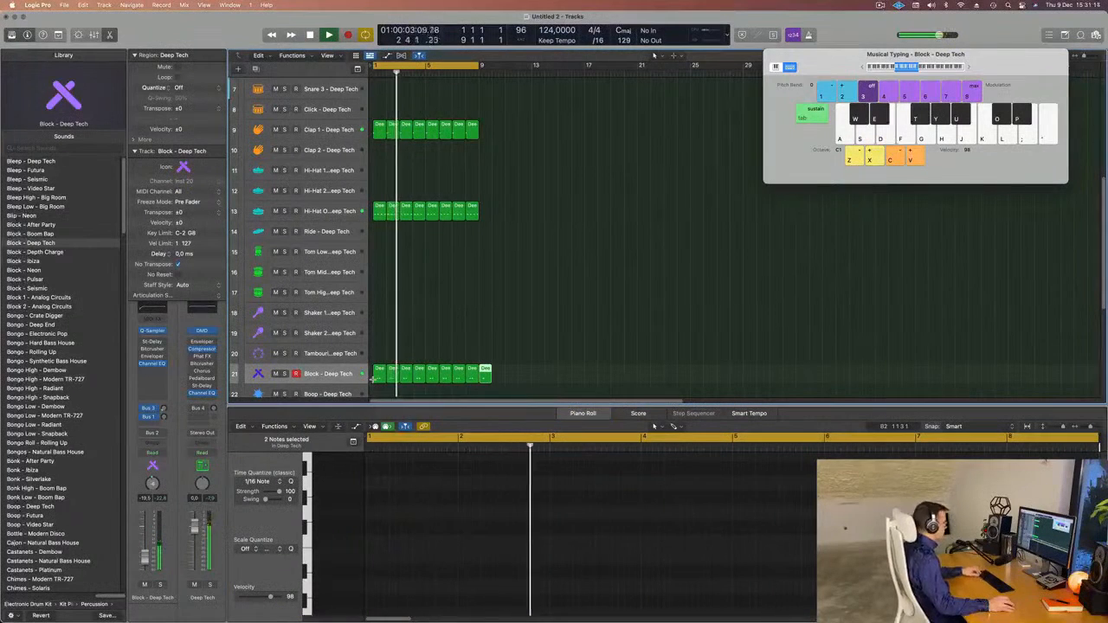
- Copy the first Hi-Hat Open region to the Shaker 2 track at bar 1 and stop playback
scroll(456, 320, "up", 5)
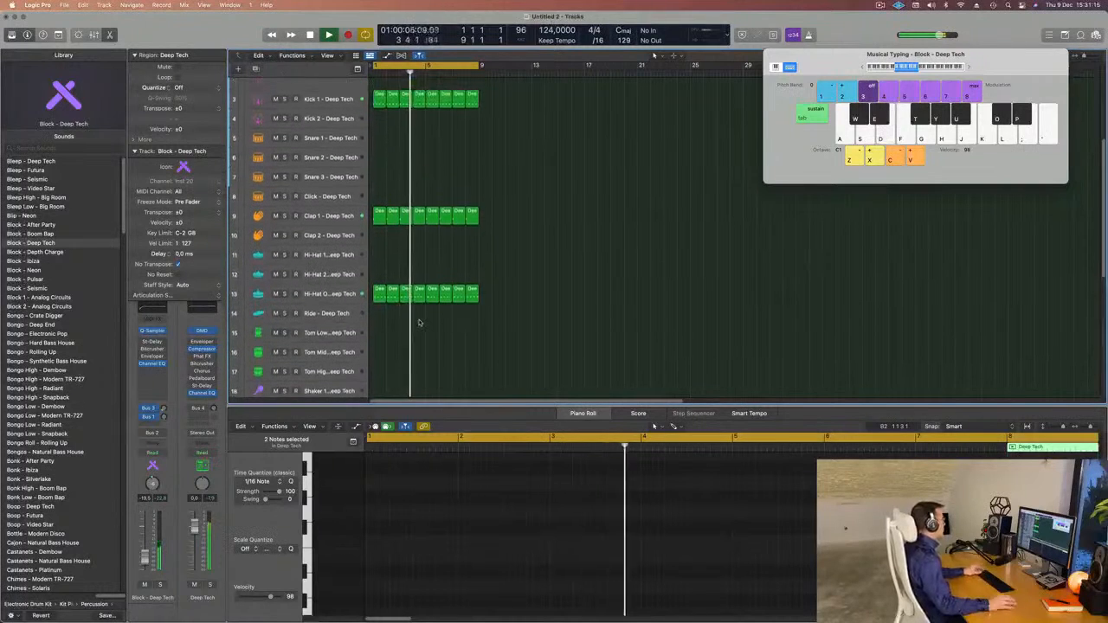
scroll(394, 315, "down", 5)
scroll(397, 313, "down", 1)
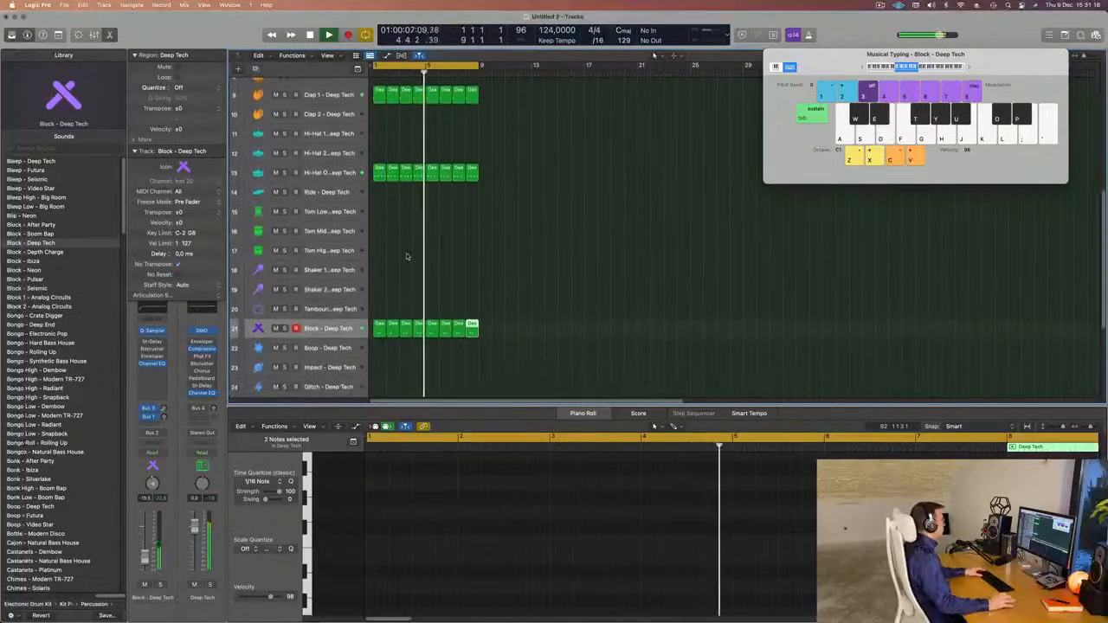
left_click(377, 168)
left_click_drag(378, 168, 374, 288)
key("space")
- Fill the Shaker 2 region with continuous sixteenth notes by duplicating its four existing notes across the bar
left_click_drag(378, 504, 449, 537)
key("z")
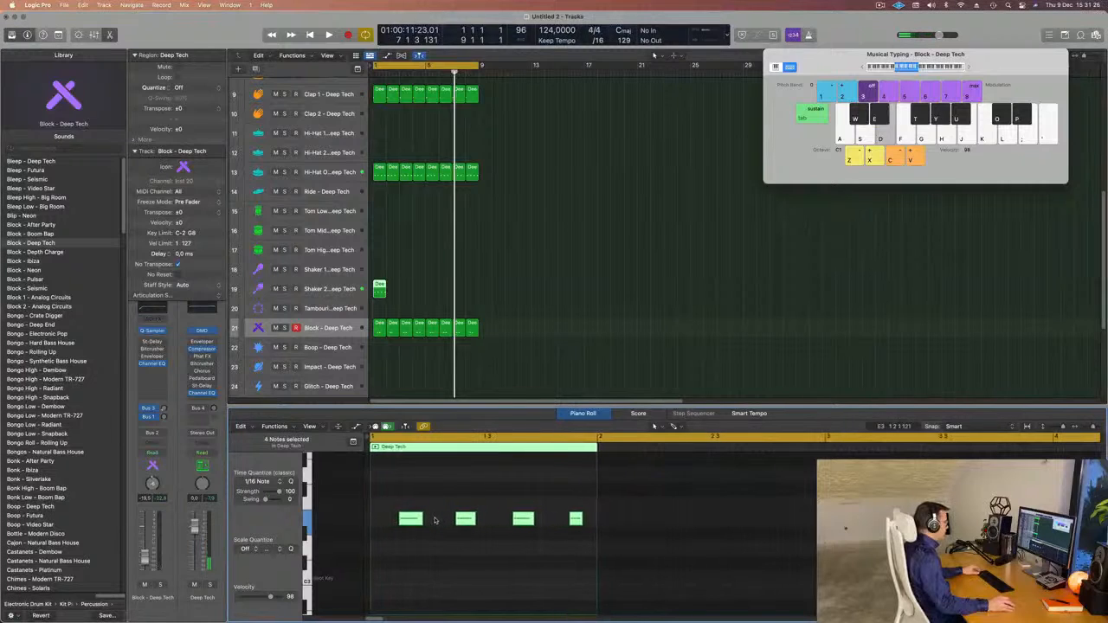
mouse_move(418, 519)
left_mouse_down()
mouse_move(374, 524)
mouse_move(419, 529)
left_mouse_up()
- Repeat the Shaker 2 region through bar 8 and play it with the beat
left_click_drag(397, 283, 372, 304)
key("super+r")
key("super+r")
key("super+r")
key("super+r")
key("super+r")
key("space")
- Lower the Shaker 2 track's volume to about -22 dB and replay the pattern
left_click(351, 290)
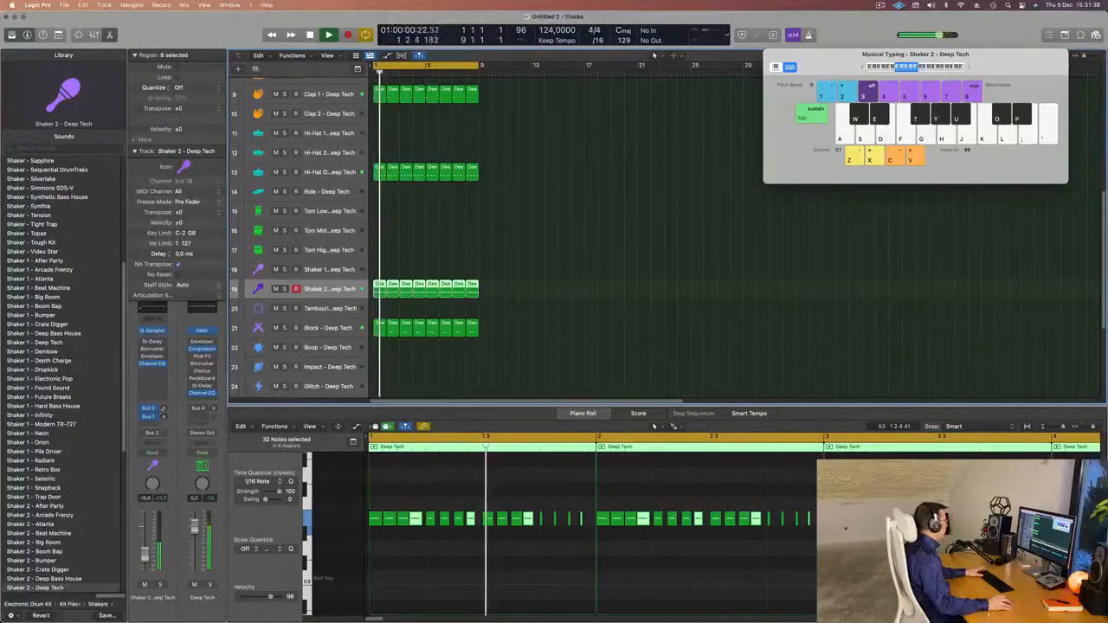
left_click_drag(145, 555, 145, 559)
key("space")
key("space")
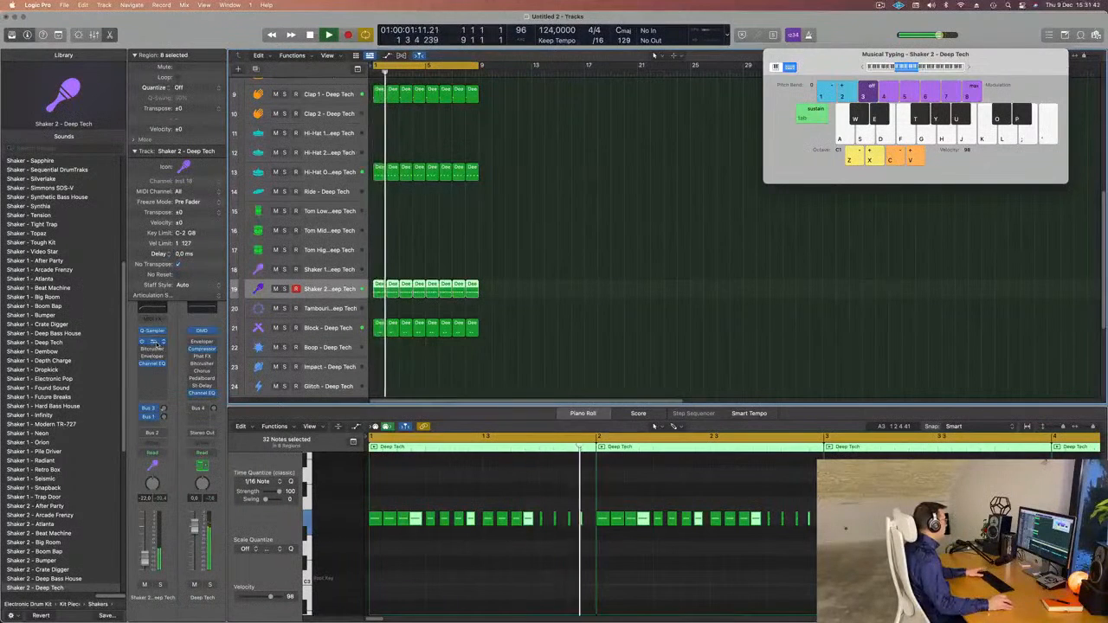
- Enable the Stereo Delay on the Shaker 2 track and load its Dual 1/16 Slap preset
left_click(148, 342)
left_click(438, 136)
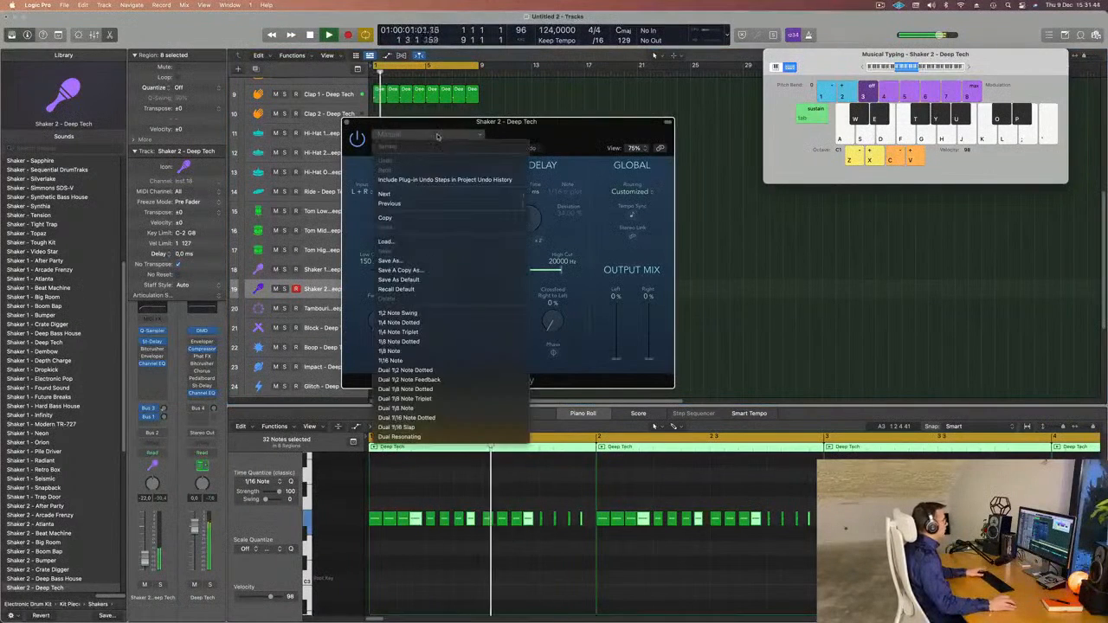
left_click(448, 426)
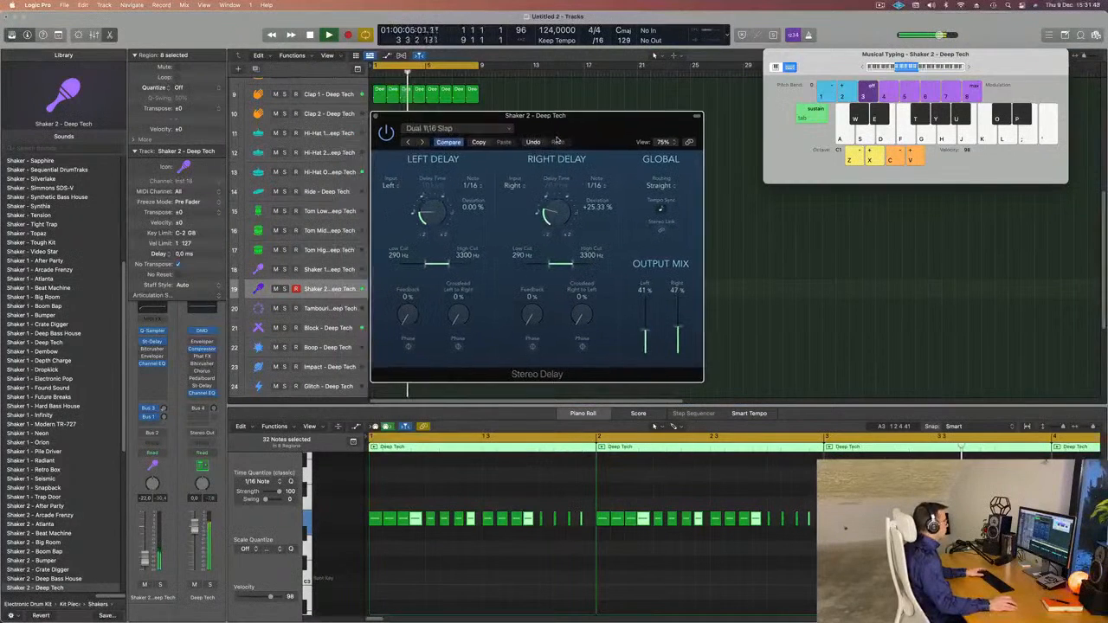
left_click_drag(558, 130, 553, 170)
key("space")
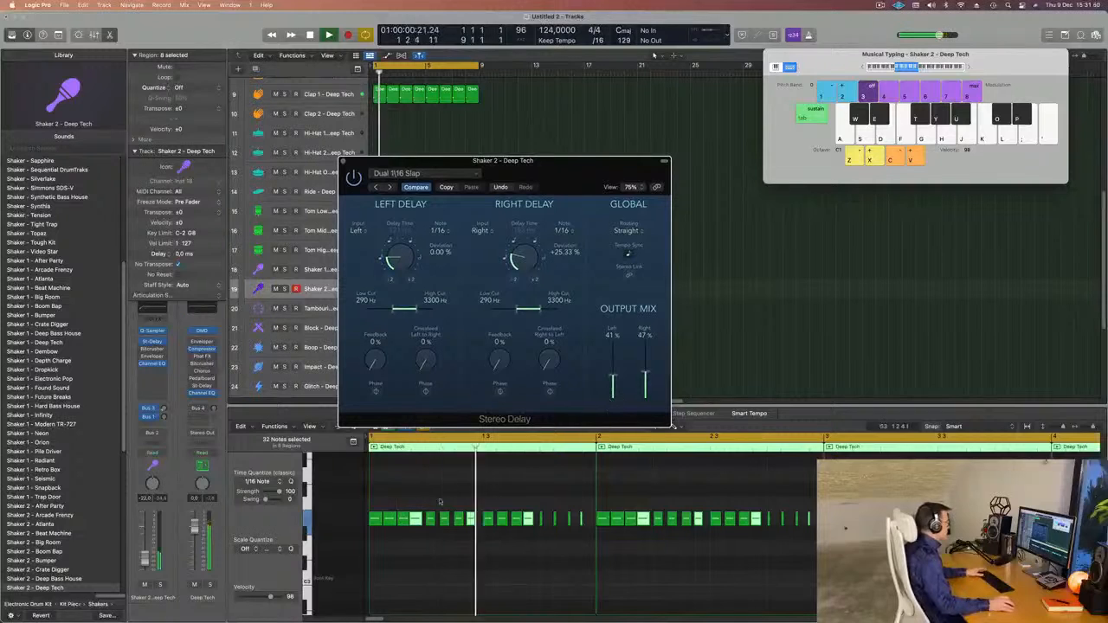
- Set the Stereo Delay's deviation to about +3.67 % for the left delay and -1.33 % for the right
left_click_drag(570, 175, 633, 139)
left_click_drag(466, 223, 478, 190)
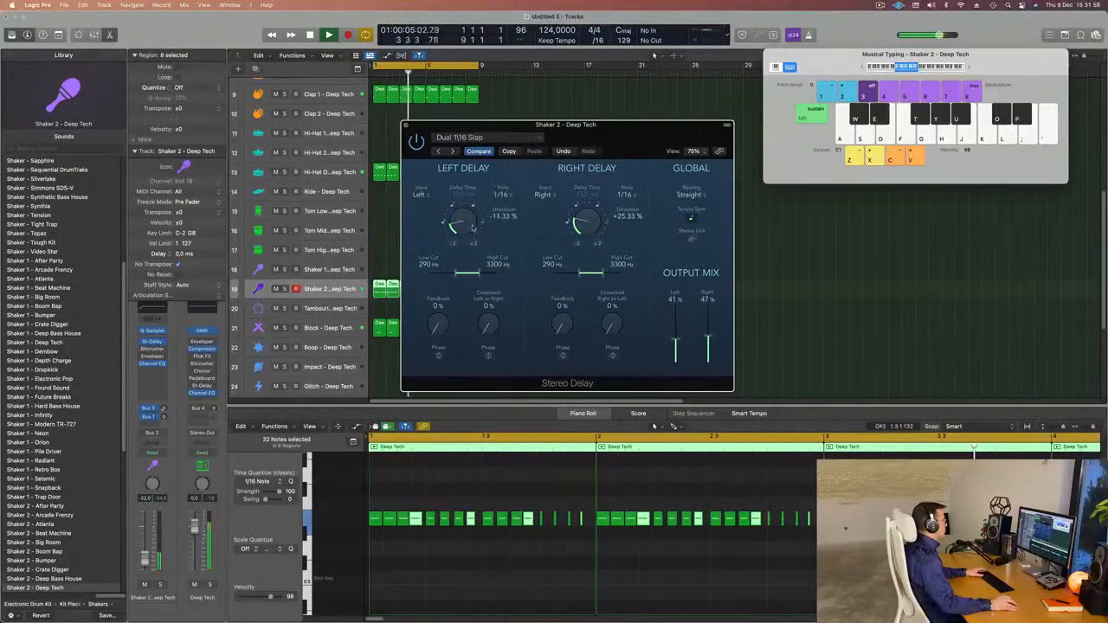
left_click_drag(578, 231, 576, 240)
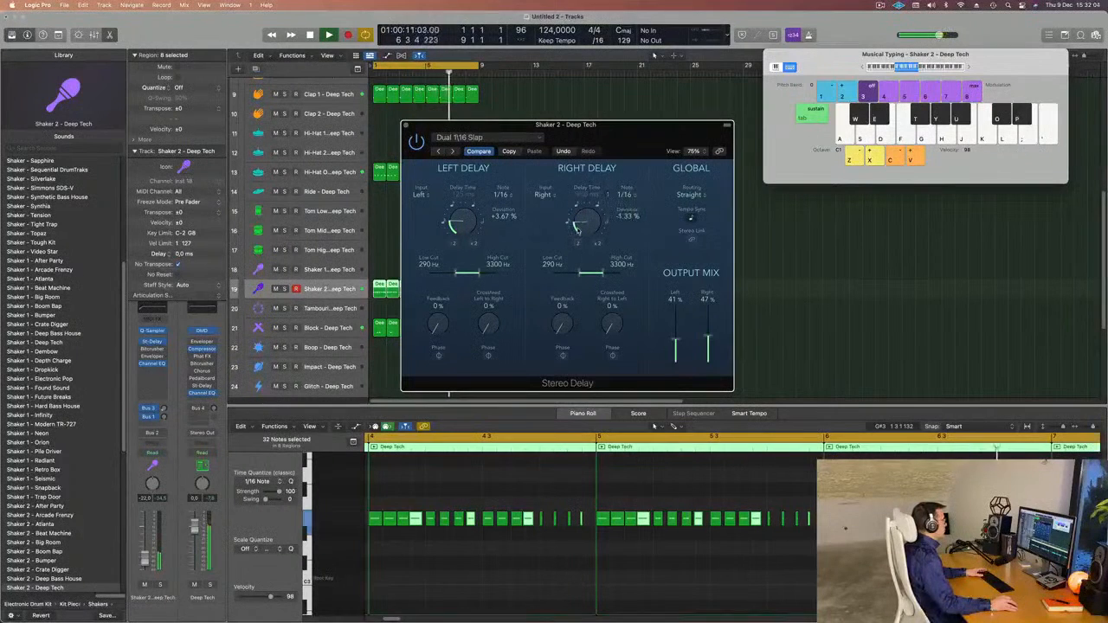
- Set the Stereo Delay's output mix to about 38 % left and 39 % right
left_click_drag(678, 326, 678, 299)
left_click_drag(709, 335, 679, 345)
key("space")
left_click_drag(628, 134, 615, 128)
key("space")
- Lower the Shaker 2 track's volume to about -25 dB and play the loop from the start
key("space")
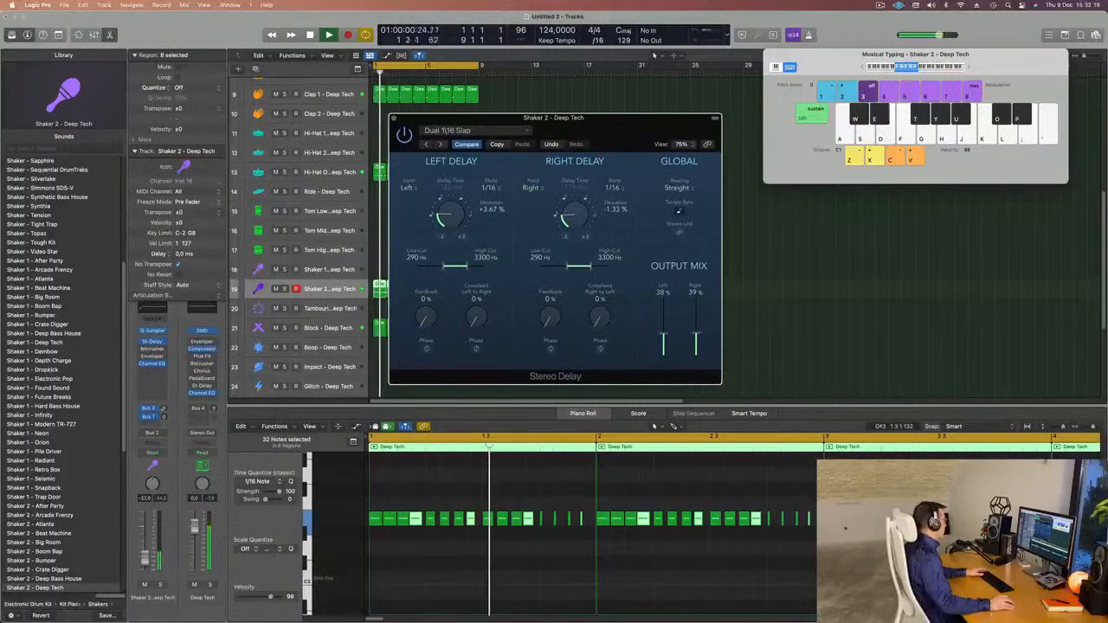
left_click_drag(145, 558, 146, 561)
key("space")
key("space")
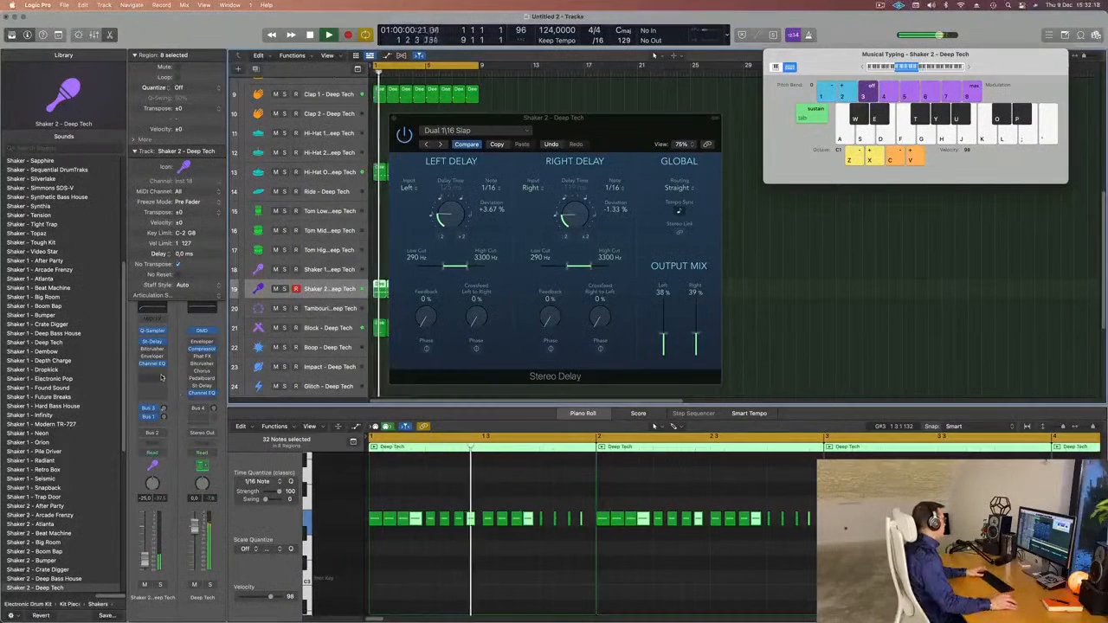
- Insert a stereo Compressor after the Channel EQ on the Shaker 2 track
left_click(161, 378)
mouse_move(172, 396)
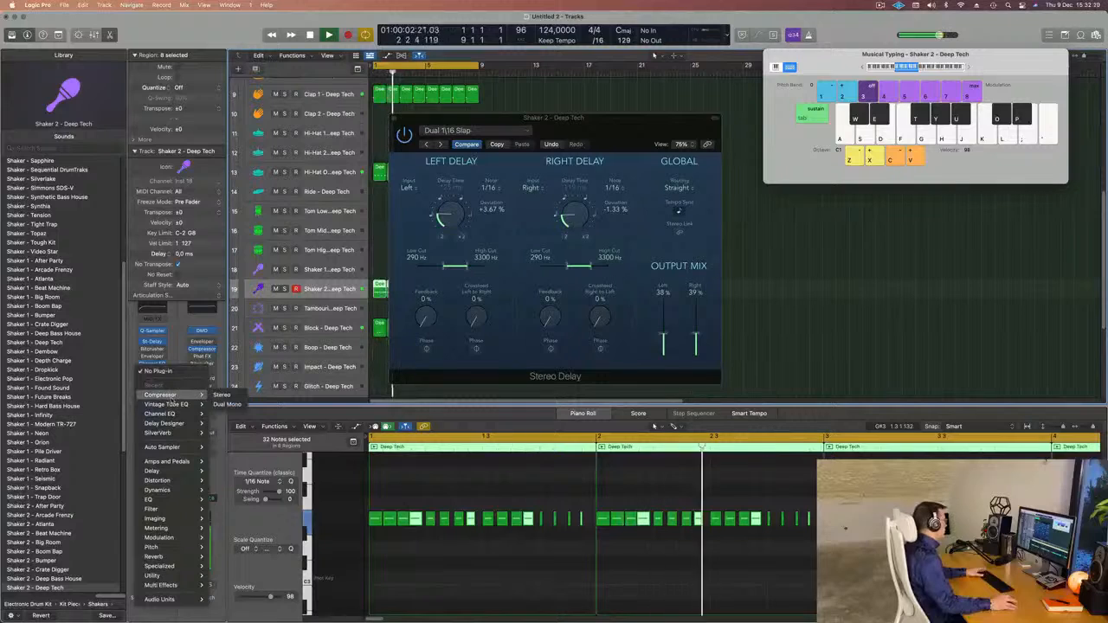
left_click(224, 395)
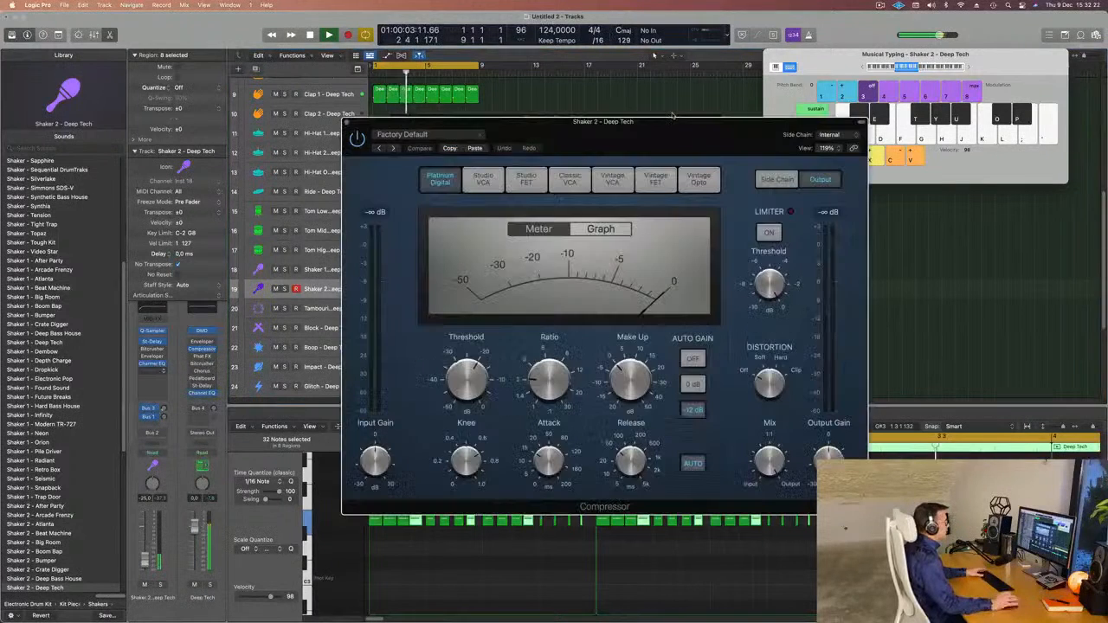
- Side-chain the Shaker 2 Compressor to Kick 1, set its threshold to about -24 dB and close it
left_click(829, 135)
mouse_move(841, 161)
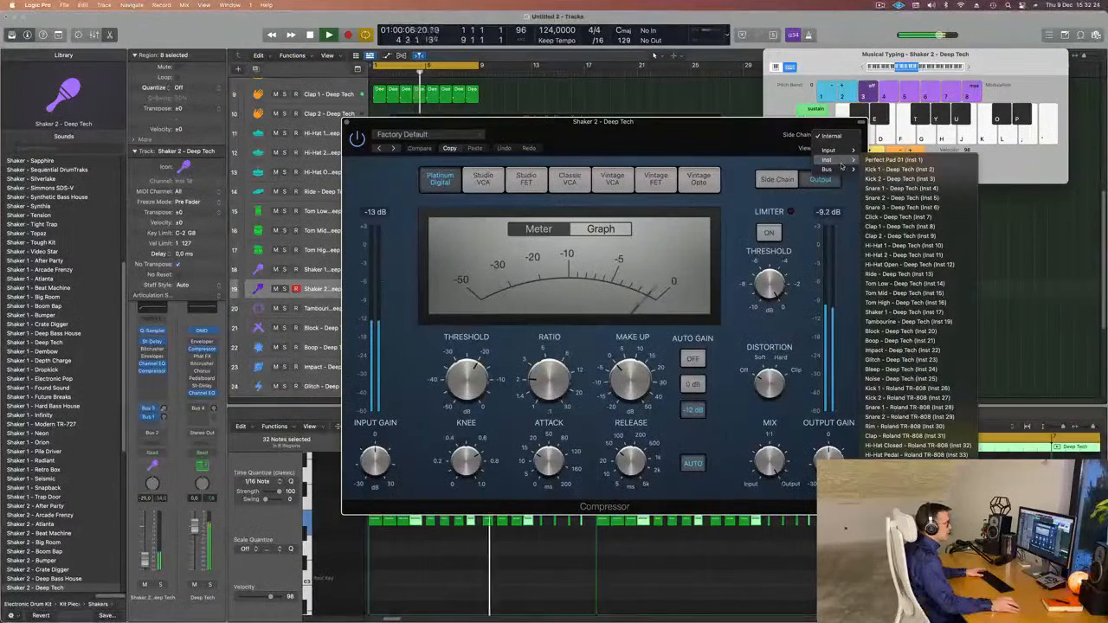
left_click(900, 164)
key("Return")
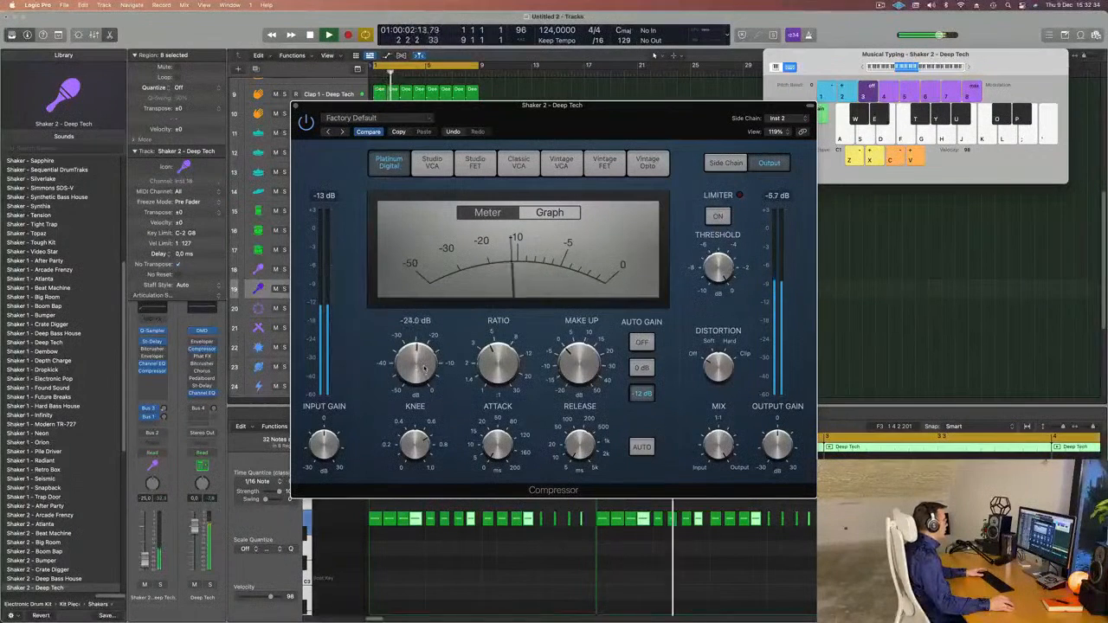
left_click(295, 105)
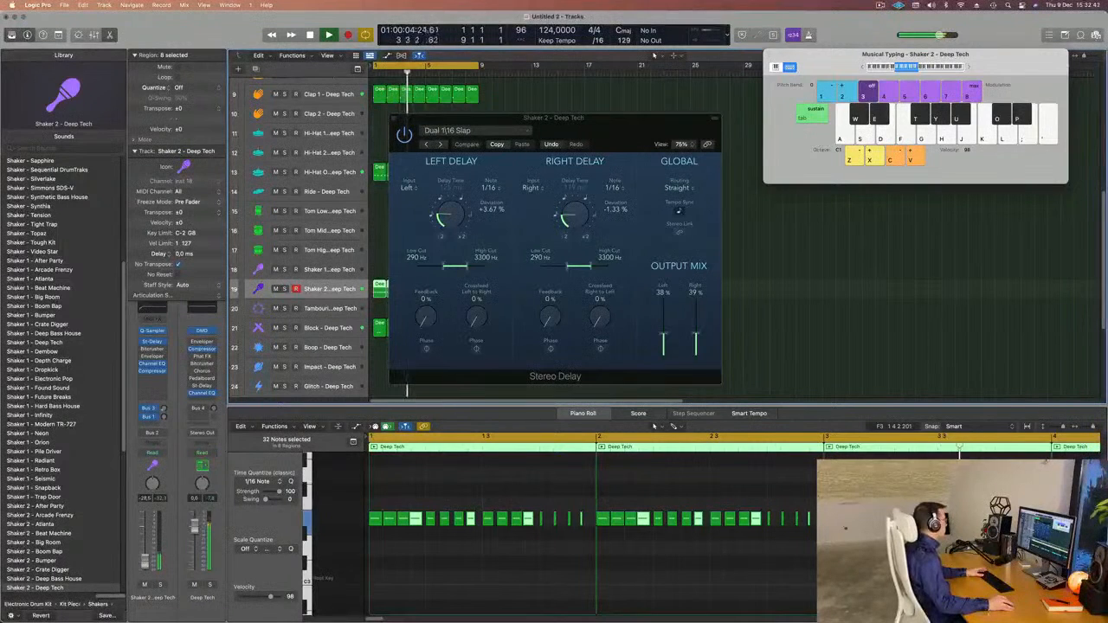
- Set the Shaker 2 track's volume to about -29 dB and play the shaker pattern from bar 1
left_click(429, 552)
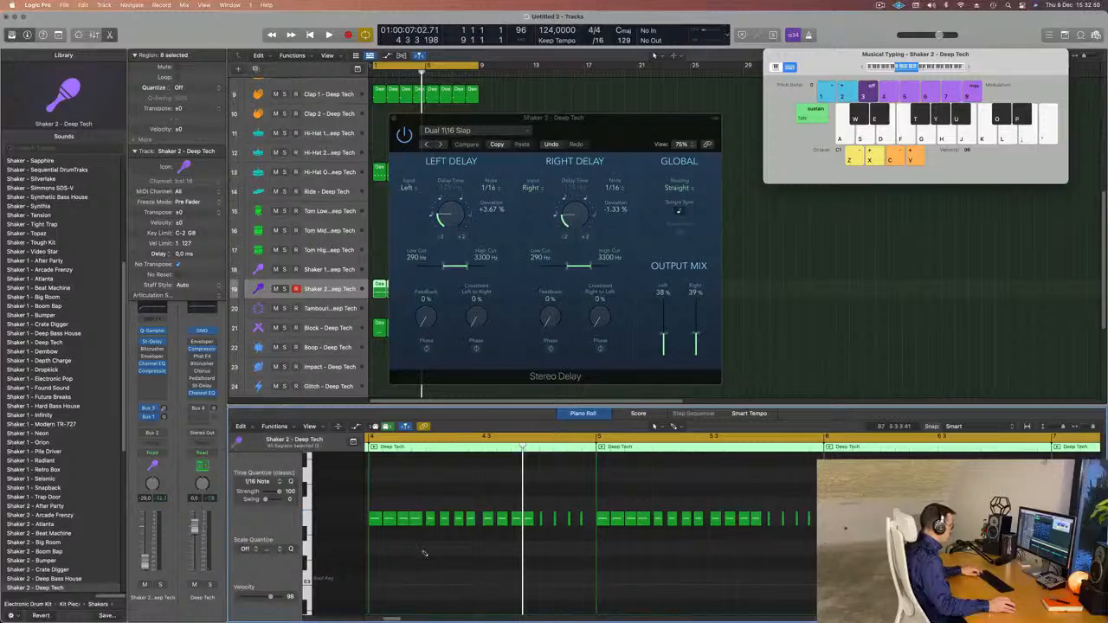
key("super+a")
left_click(424, 553)
key("space")
key("super+Left")
key("super+Left")
key("super+Left")
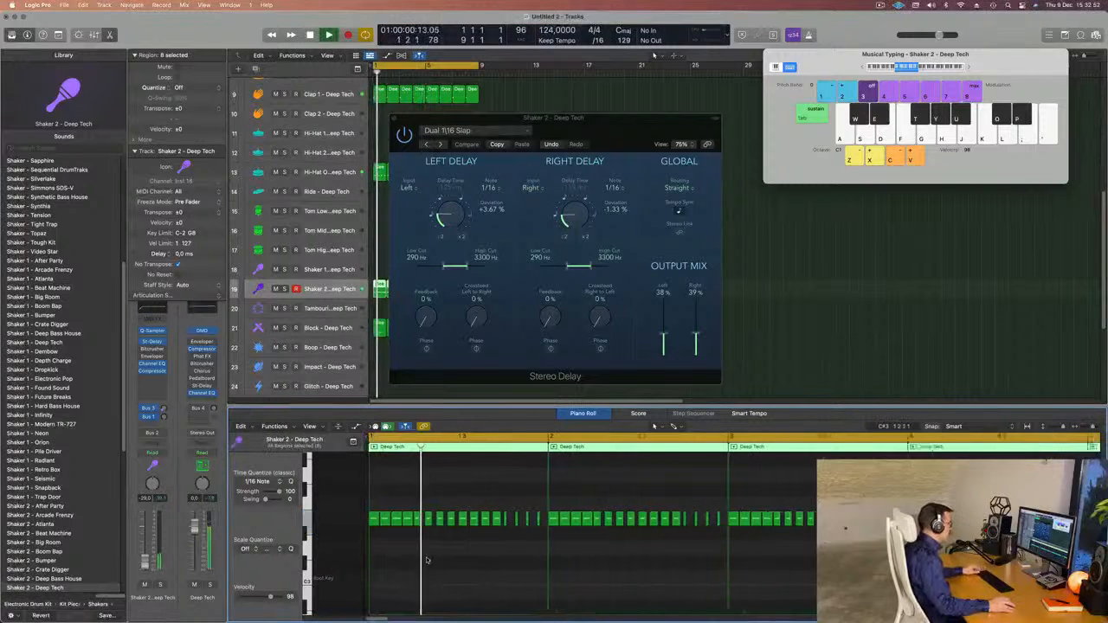
key("super+Left")
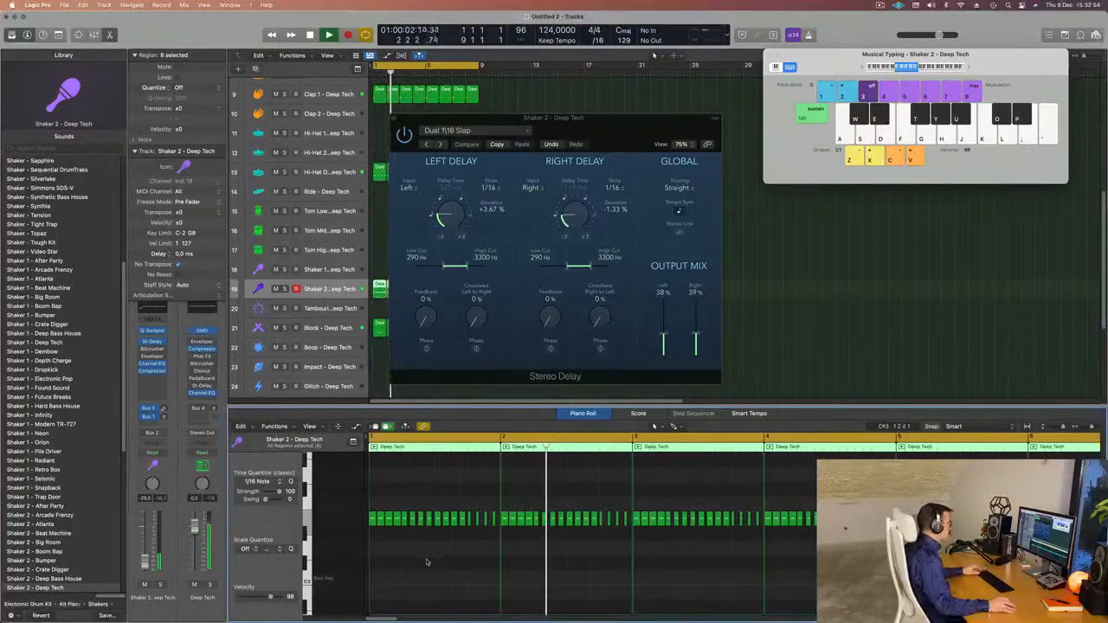
- Move the Stereo Delay window clear of the regions and select all notes in the Shaker 2 regions
left_click(564, 91)
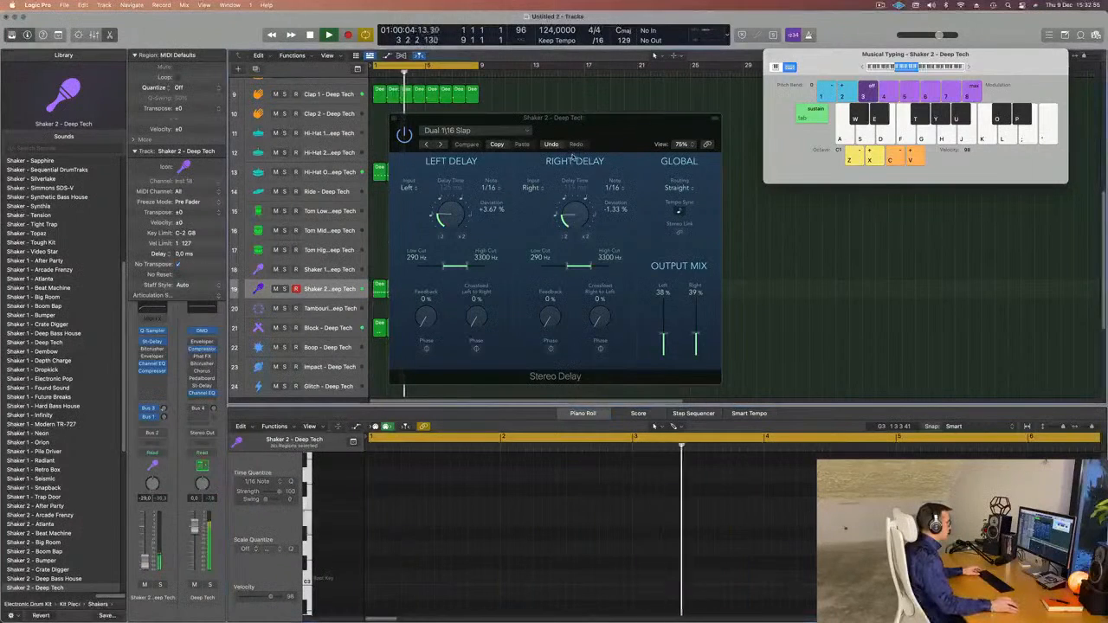
left_click_drag(604, 121, 994, 134)
key("super+a")
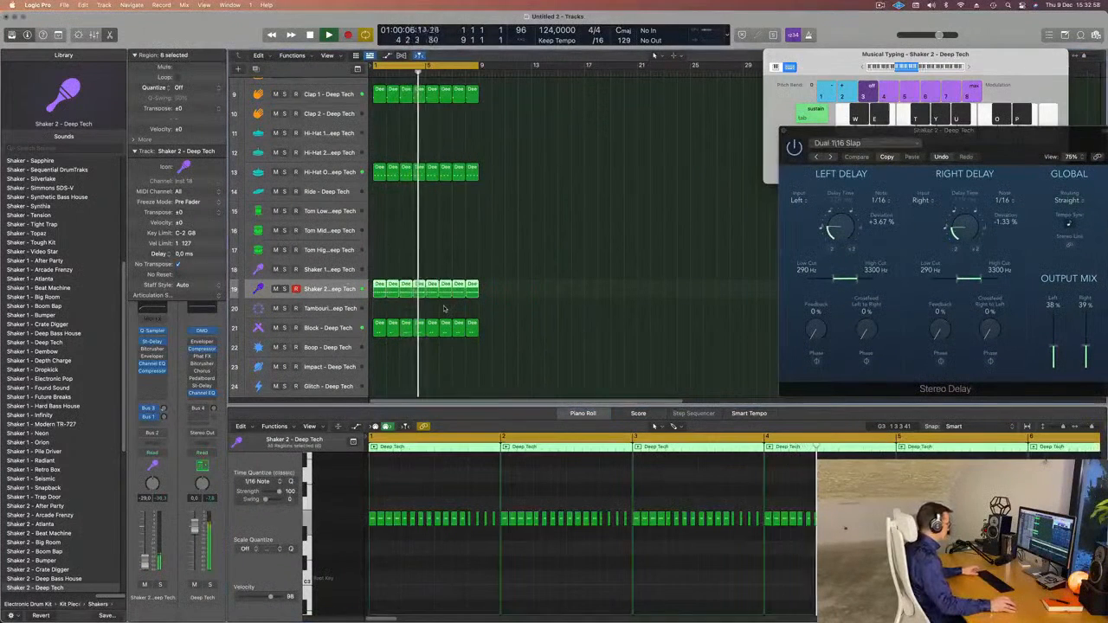
left_click(563, 596)
key("super+a")
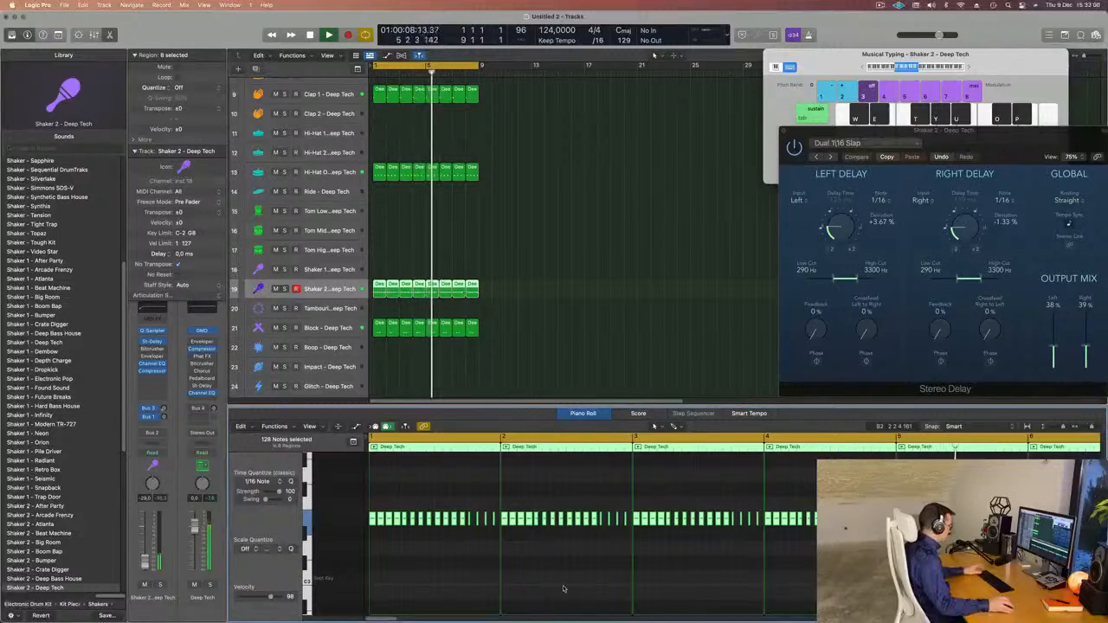
- Duplicate the Perfect Pad 01 track and copy its eight-bar region onto the new track at bar 1
left_click(554, 272)
key("Return")
scroll(554, 262, "up", 5)
scroll(558, 267, "up", 3)
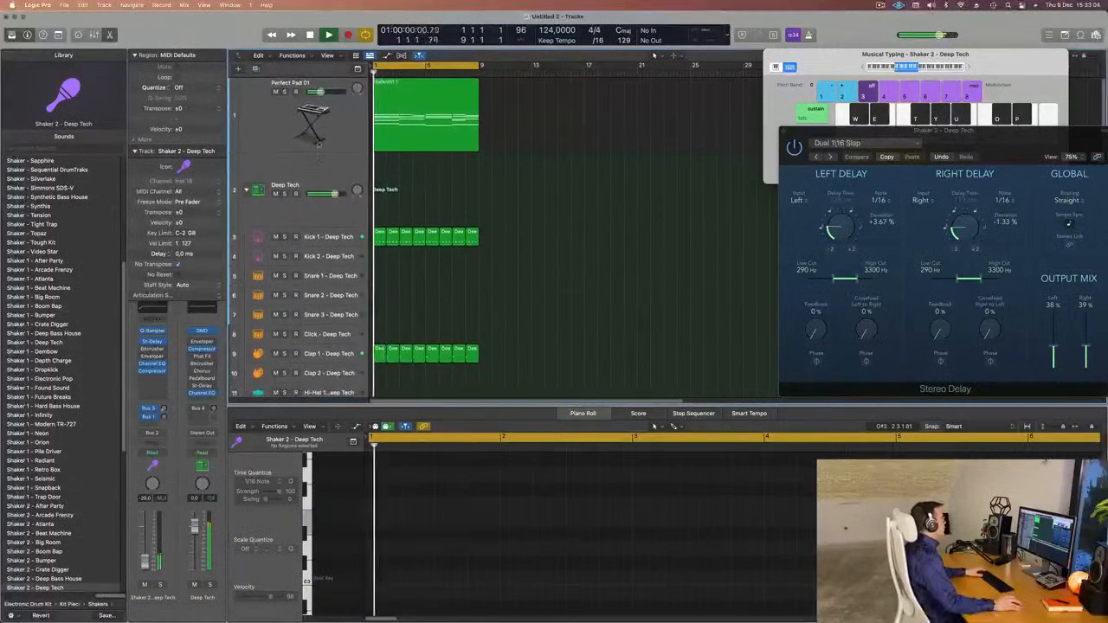
left_click(435, 90)
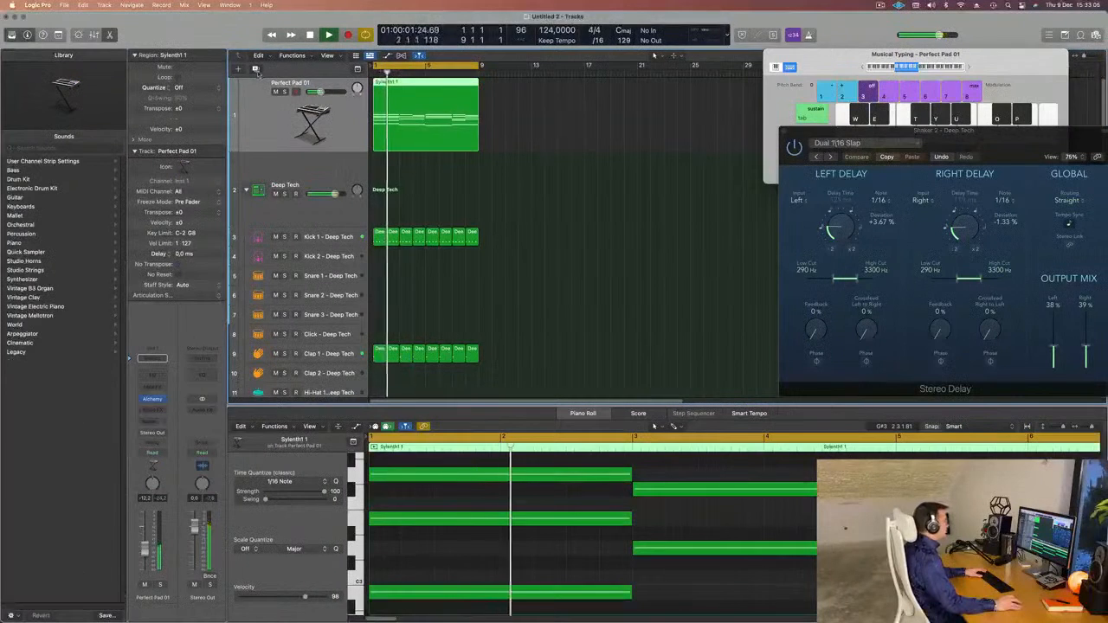
key("super+d")
left_click_drag(435, 90, 339, 184)
key("space")
- Reduce the copied pad region to a single note at velocity 127 for each two-bar chord
scroll(410, 385, "down", 2)
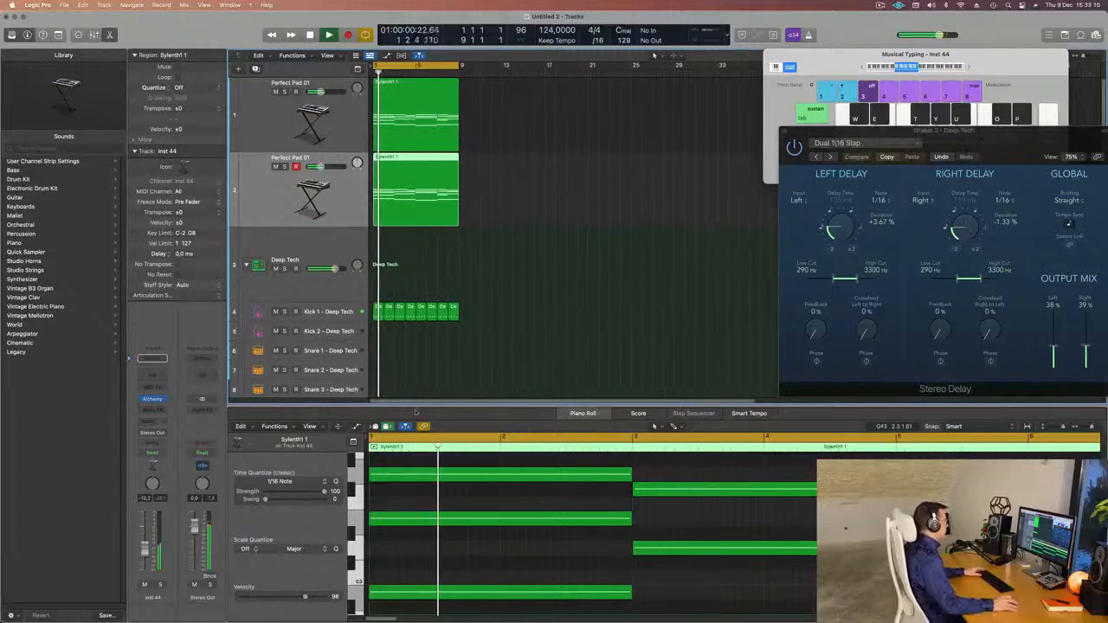
key("space")
scroll(461, 531, "down", 6)
scroll(461, 531, "down", 8)
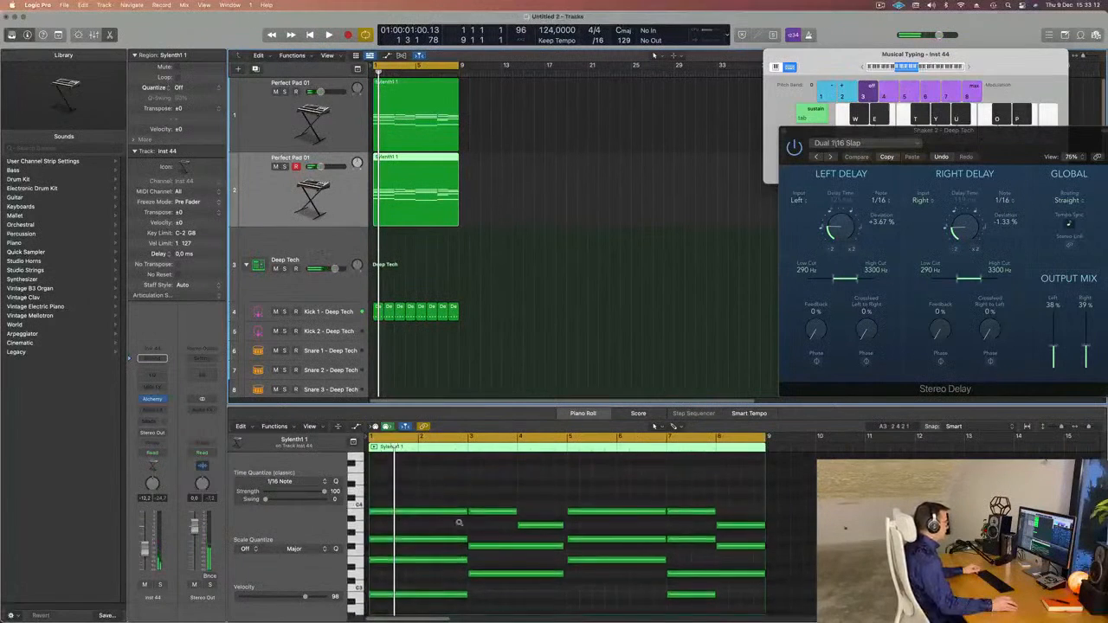
left_click_drag(452, 470, 766, 523)
key("Delete")
left_click_drag(677, 585, 737, 592)
- Shorten all four notes in the copied region to hits of less than one beat and play them
scroll(515, 558, "up", 3)
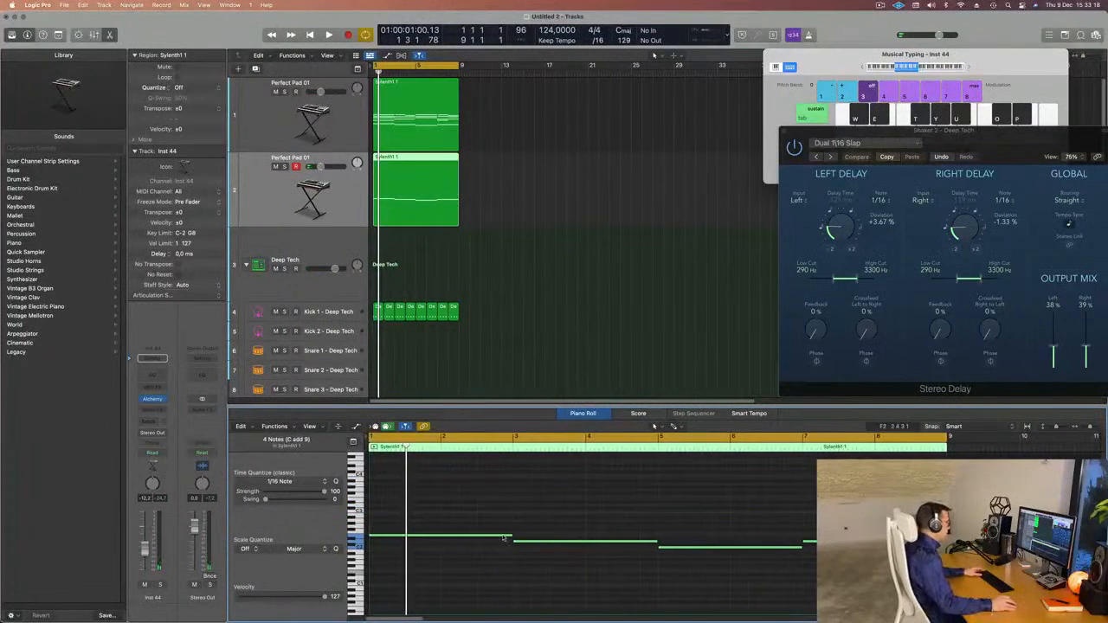
left_click_drag(509, 534, 377, 535)
key("space")
key("space")
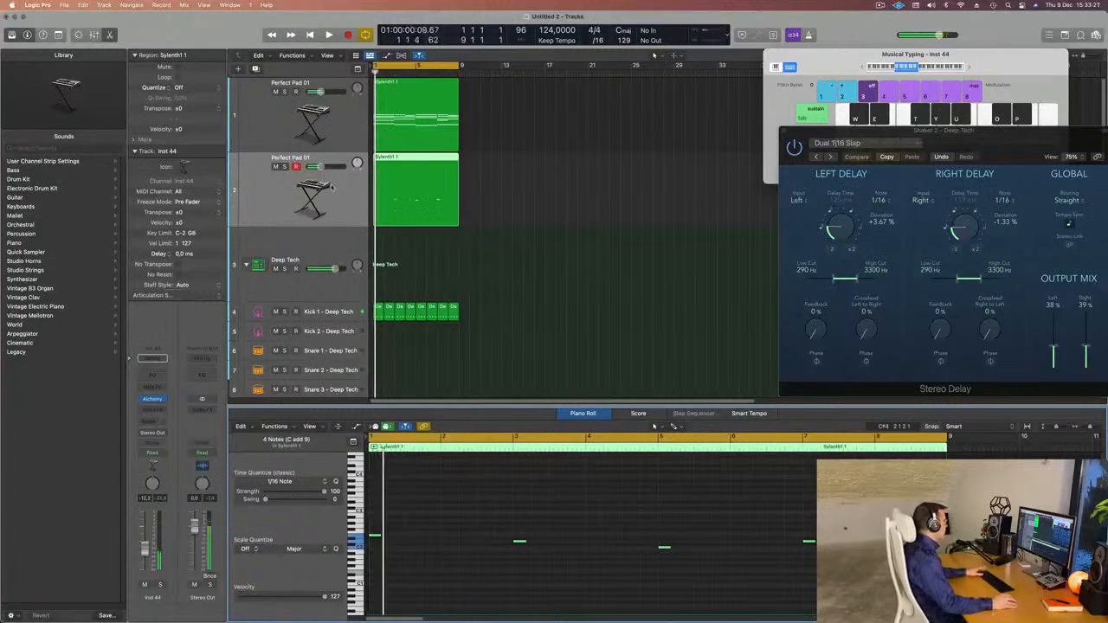
- Open the Alchemy instrument on the duplicated pad track and filter its presets to the Bass category
left_click(153, 398)
left_click_drag(563, 145, 554, 145)
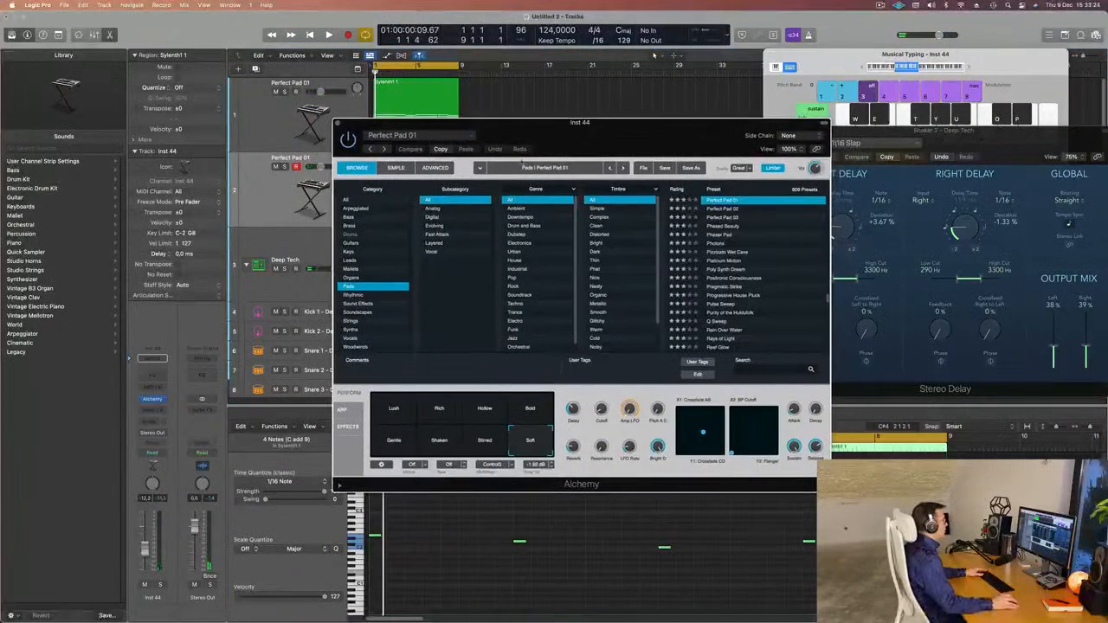
left_click(351, 216)
scroll(817, 256, "down", 10)
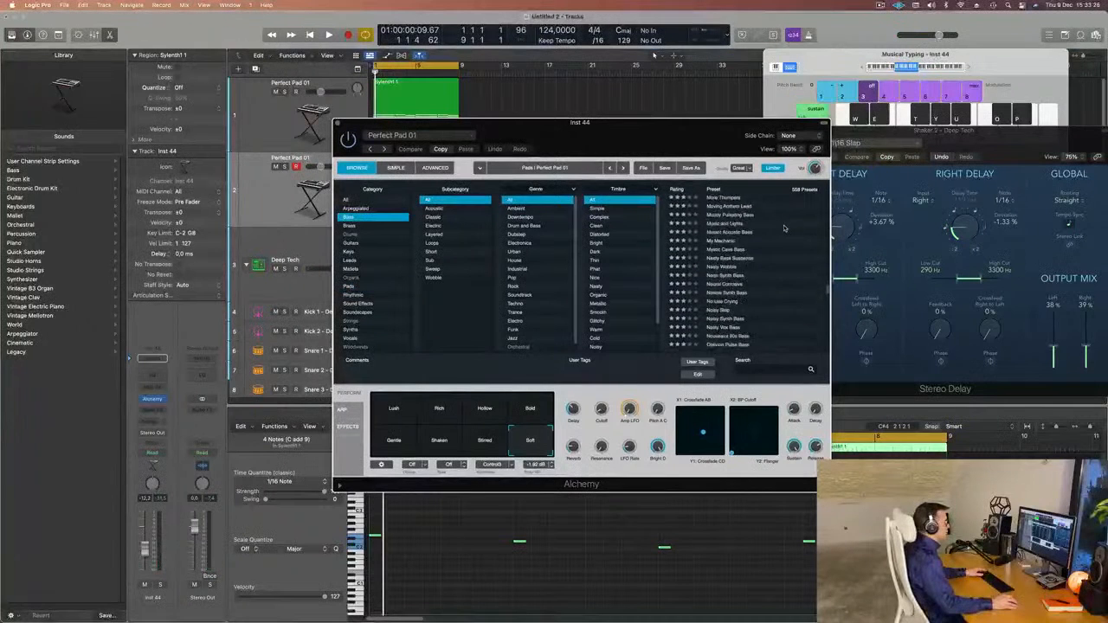
left_click_drag(826, 256, 834, 147)
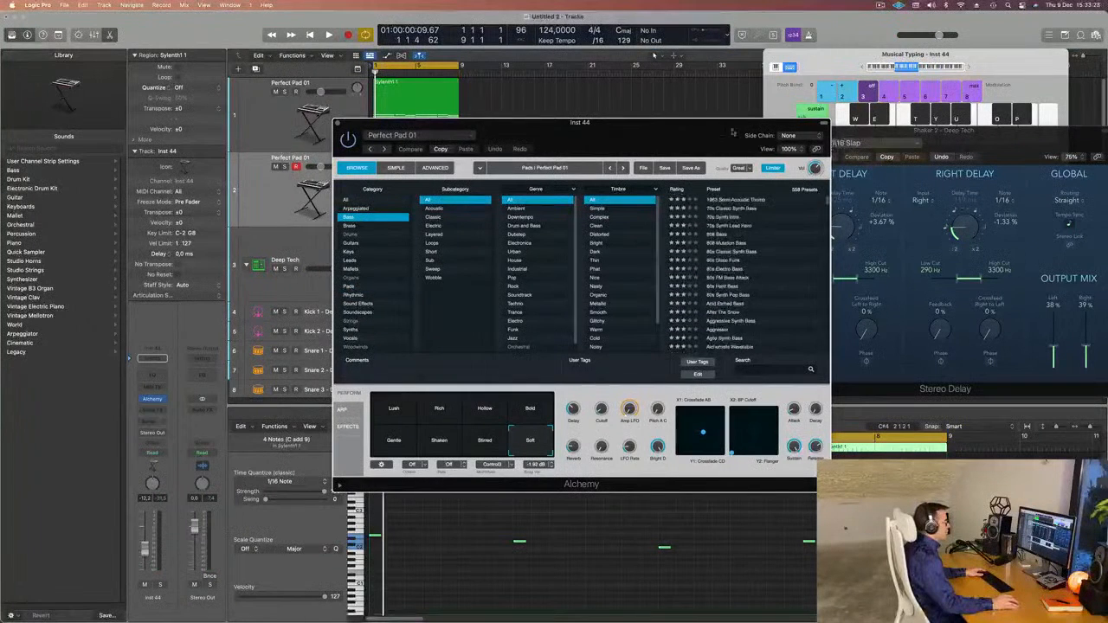
- Load the 1963 Semi-Acoustic Thumb bass preset and audition it with the loop
left_click_drag(750, 134, 727, 98)
left_click(749, 170)
key("space")
left_click_drag(693, 92, 767, 90)
key("space")
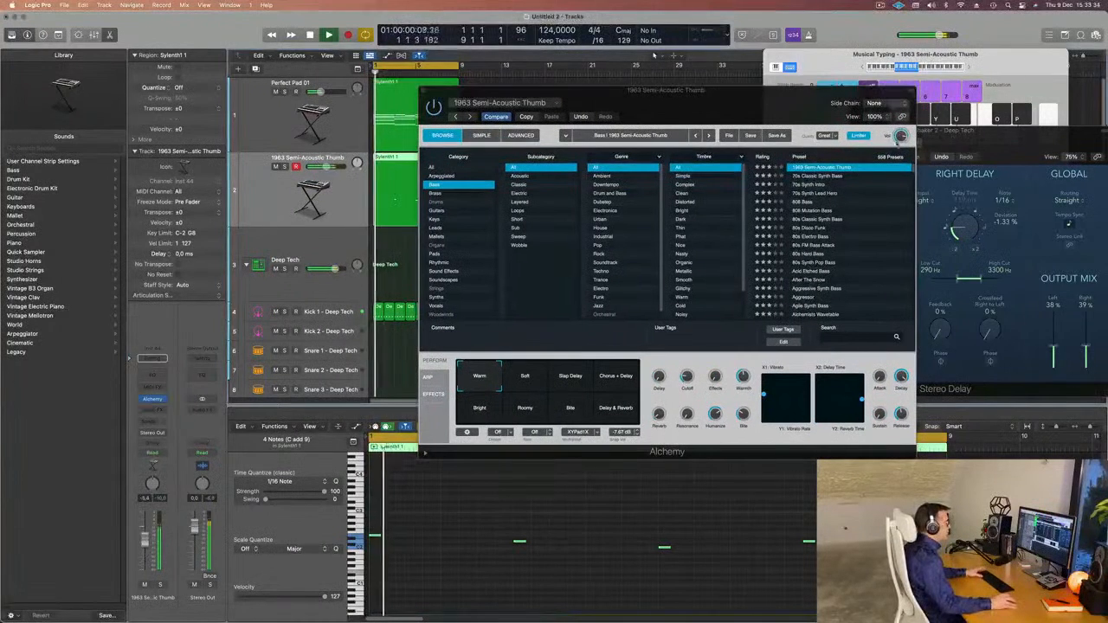
- Load the 70s Classic Synth Bass preset, lower the track volume to -11.0 dB and move Alchemy clear of the piano roll
left_click(812, 176)
key("space")
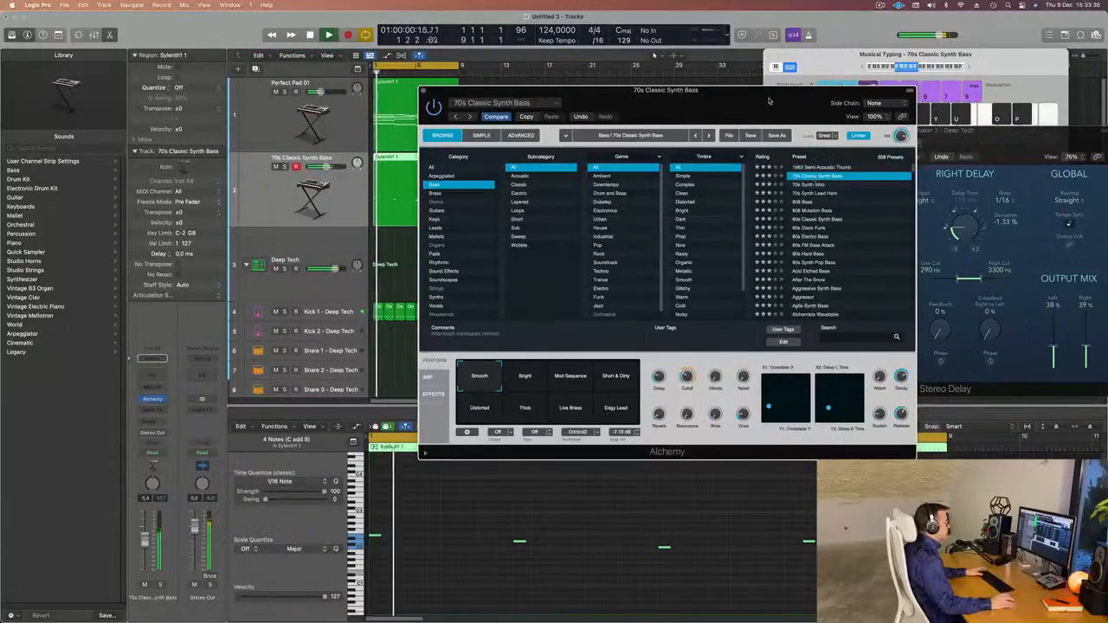
left_click_drag(718, 90, 767, 93)
left_click_drag(143, 539, 144, 548)
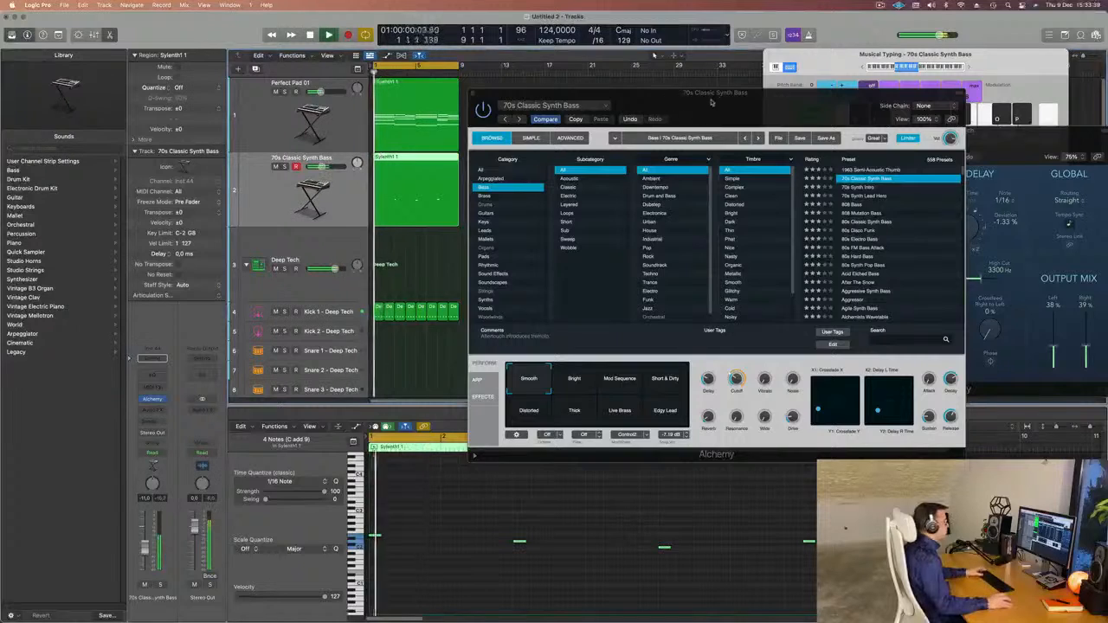
left_click_drag(702, 106, 955, 83)
key("space")
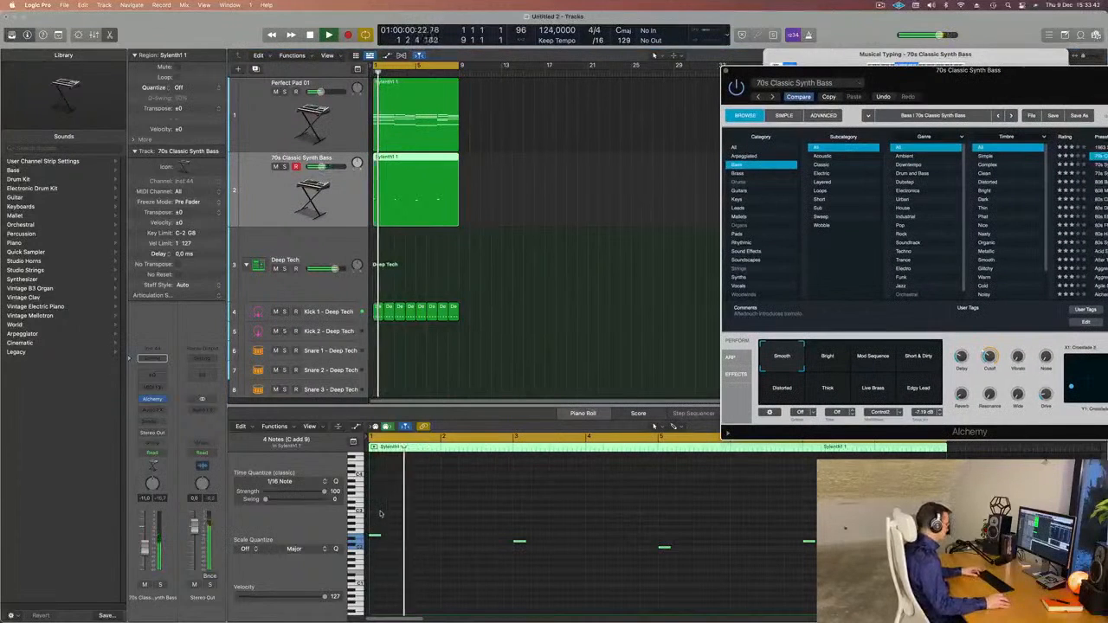
- Try copying the four bass notes to about the middle of each phrase's first bar
key("Return")
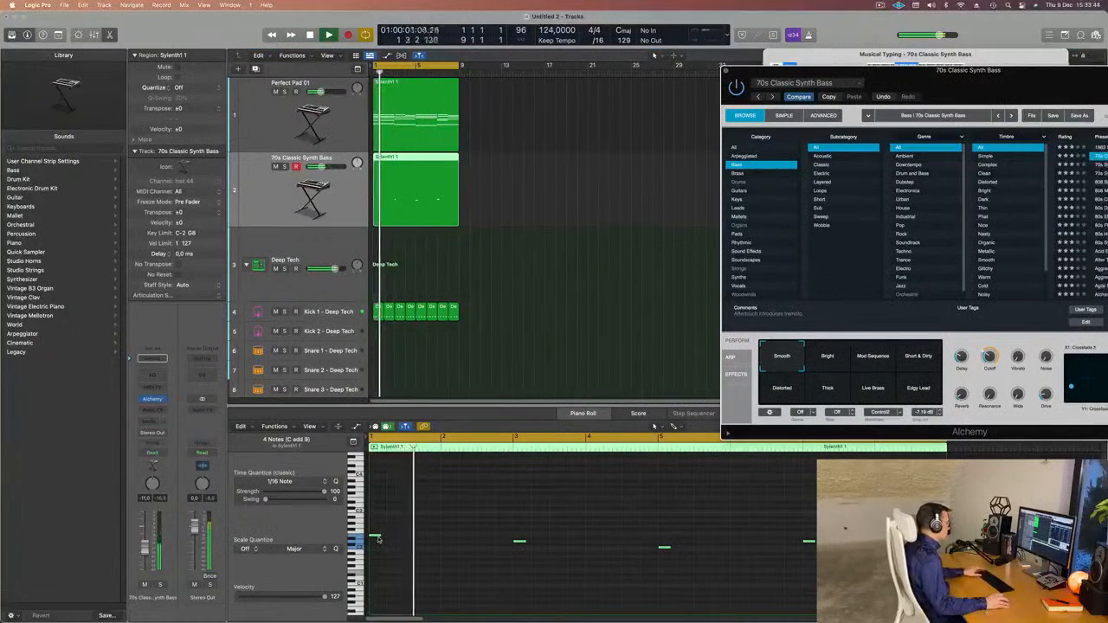
left_click_drag(377, 538, 411, 540)
key("Return")
key("super+Left")
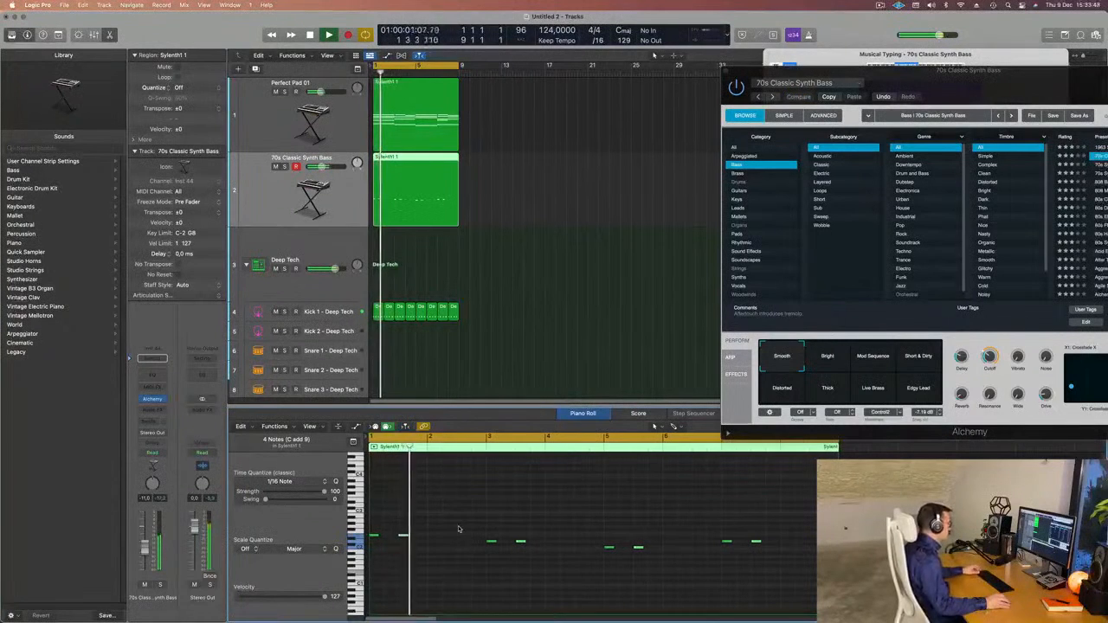
key("super+Right")
key("super+Right")
key("super+Right")
key("super+Right")
key("super+Right")
key("Return")
left_click(446, 539)
key("super+z")
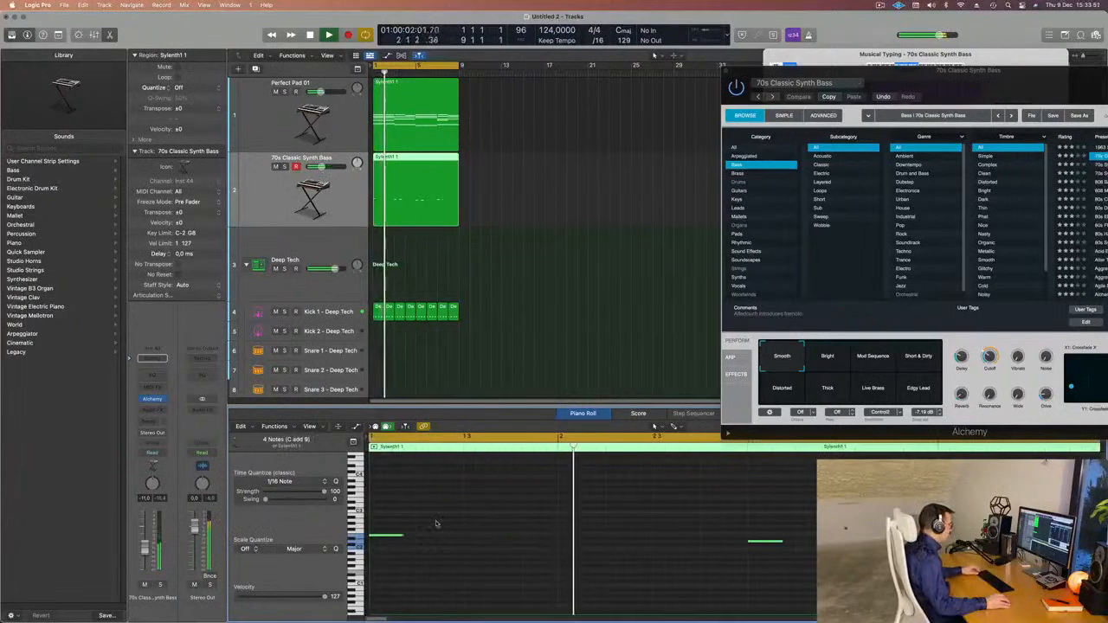
- Copy the four bass notes to the off-beat after beat 3 in the first bar of each two-bar phrase
left_click_drag(396, 538, 453, 535)
key("super+Left")
key("super+Left")
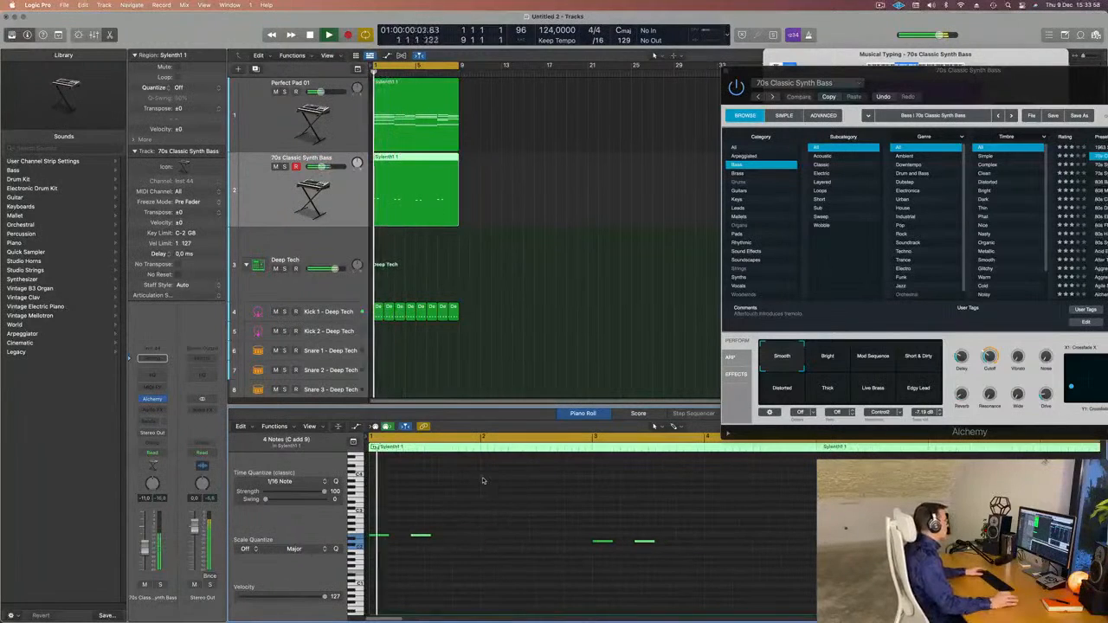
key("Return")
left_click_drag(432, 537, 452, 539)
key("super+Left")
key("Return")
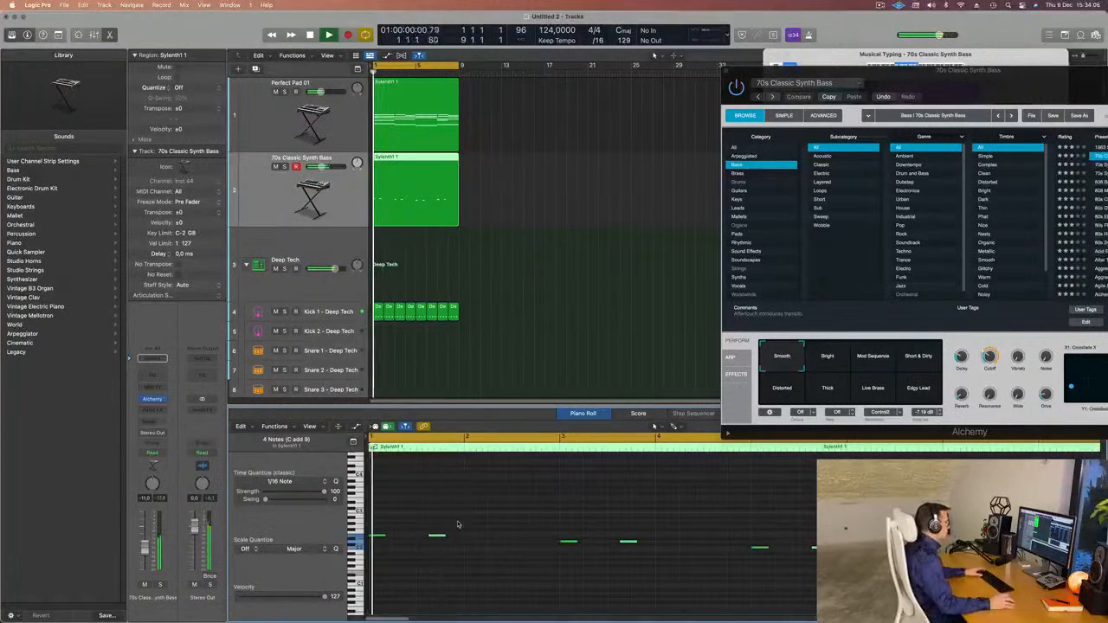
- Repeat the bass hits on beat 1 and the off-beat after beat 3 in the second bar of each phrase
left_click_drag(437, 537, 472, 538)
key("super+Left")
key("Return")
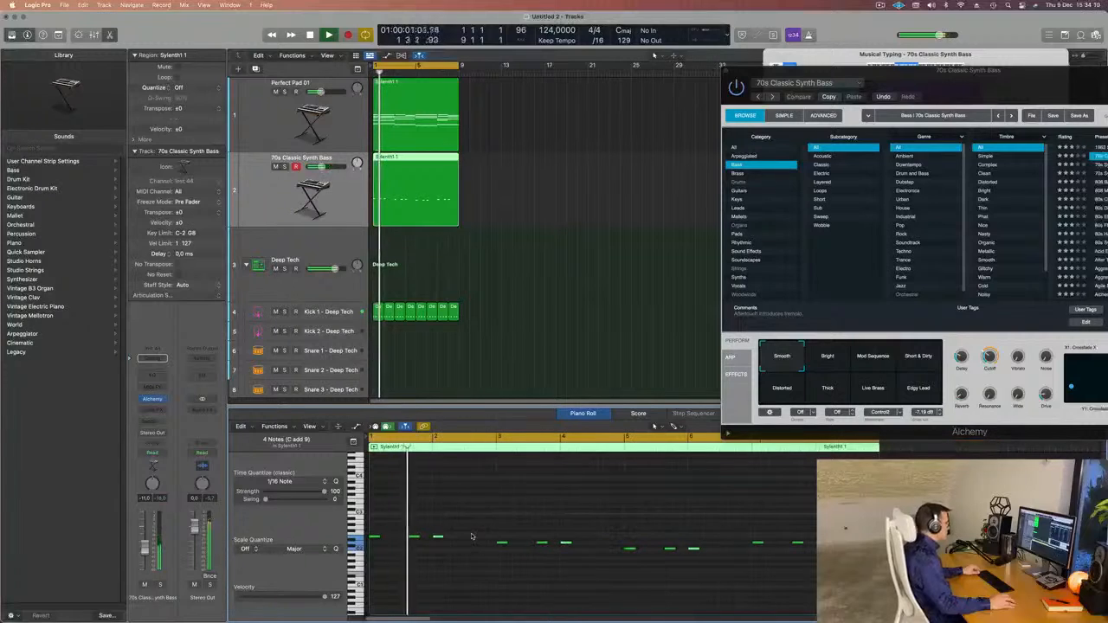
key("super+Right")
key("Return")
left_click_drag(463, 537, 518, 542)
key("Return")
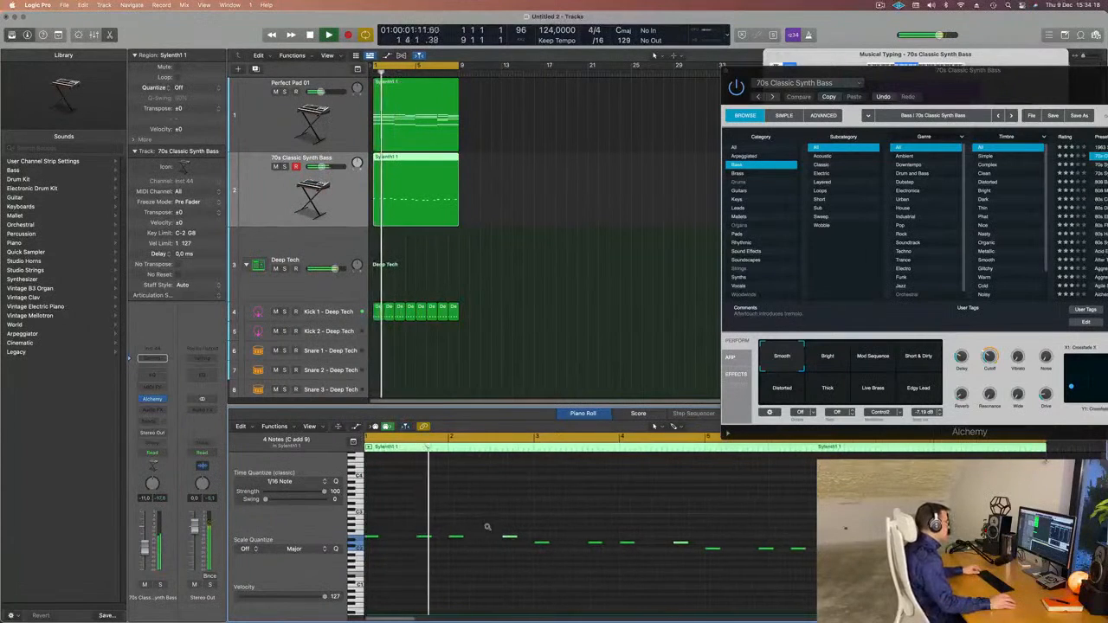
scroll(488, 526, "down", 4)
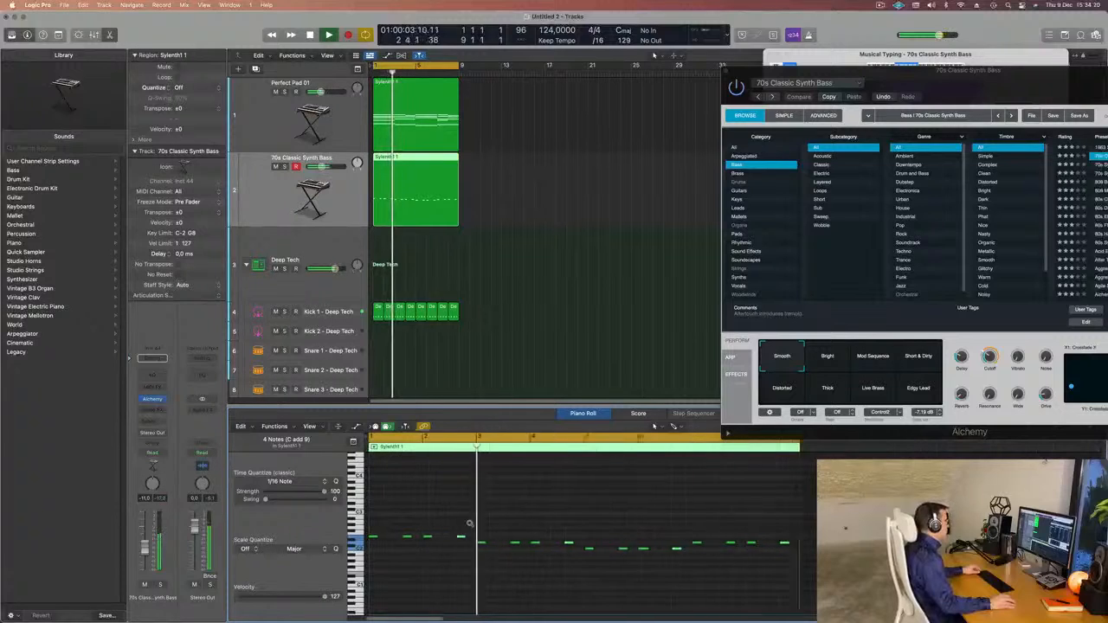
scroll(482, 525, "down", 2)
- Audition Alchemy's Short & Dirty, Bright, Mod Sequence, Distorted, Thick and Live Brass sound variations, and return to Smooth
left_click_drag(976, 91, 578, 271)
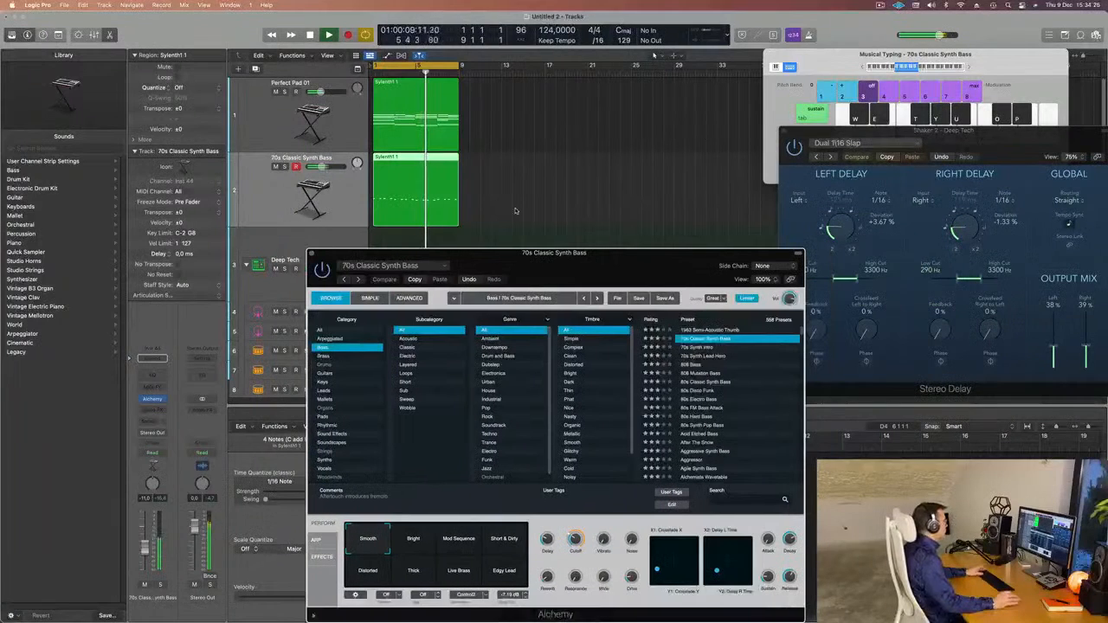
left_click(117, 544)
key("Return")
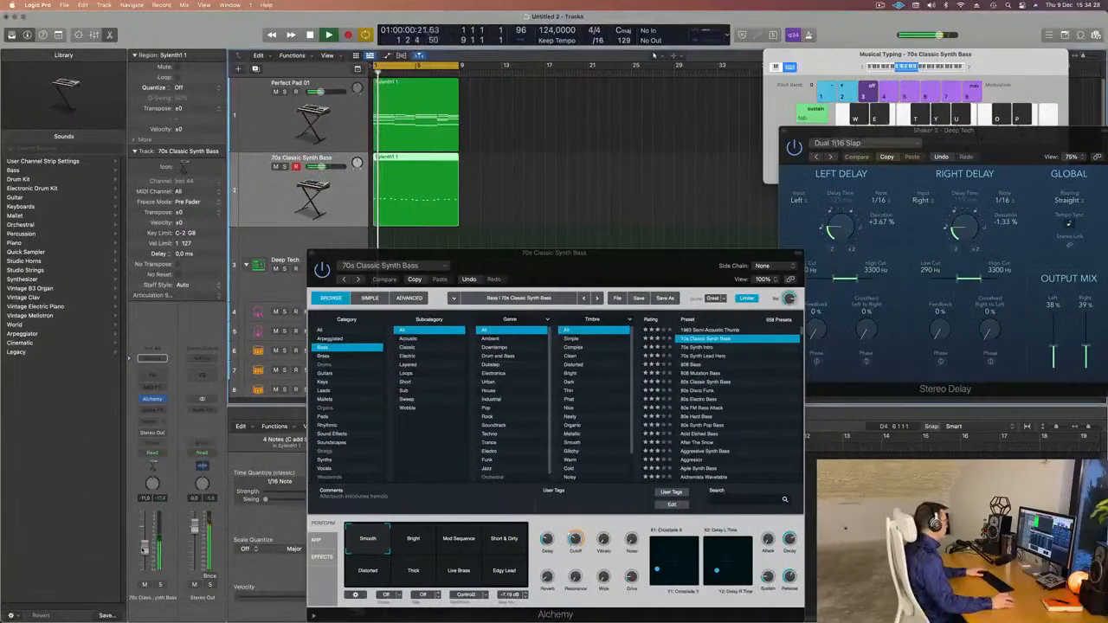
left_click_drag(563, 266, 656, 111)
left_click(597, 387)
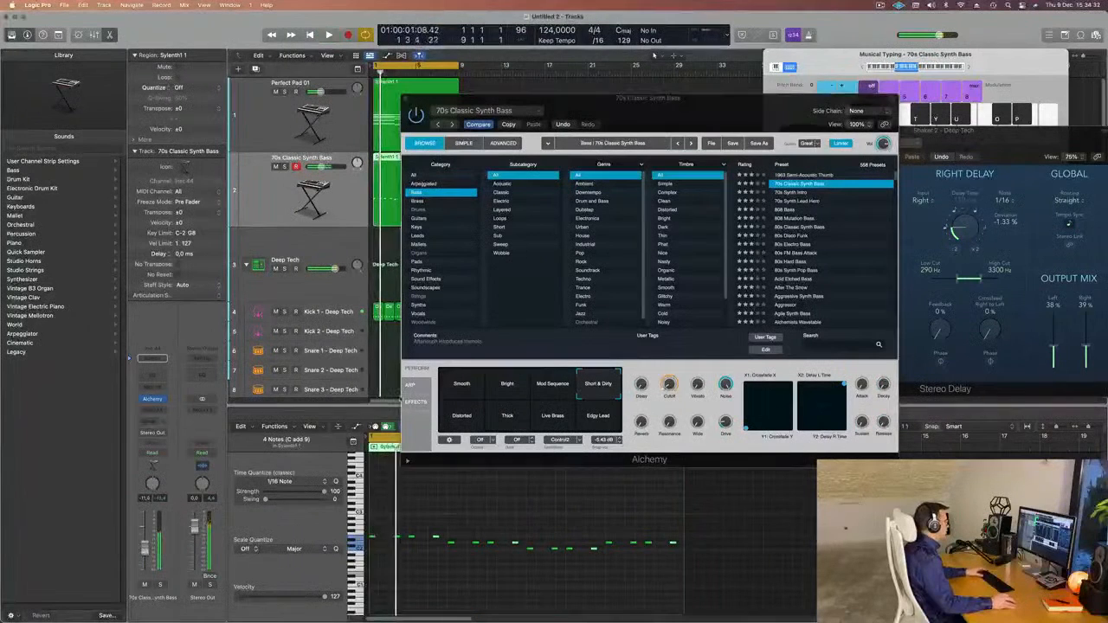
left_click(508, 387)
left_click(547, 390)
left_click(467, 420)
left_click(509, 420)
left_click(553, 422)
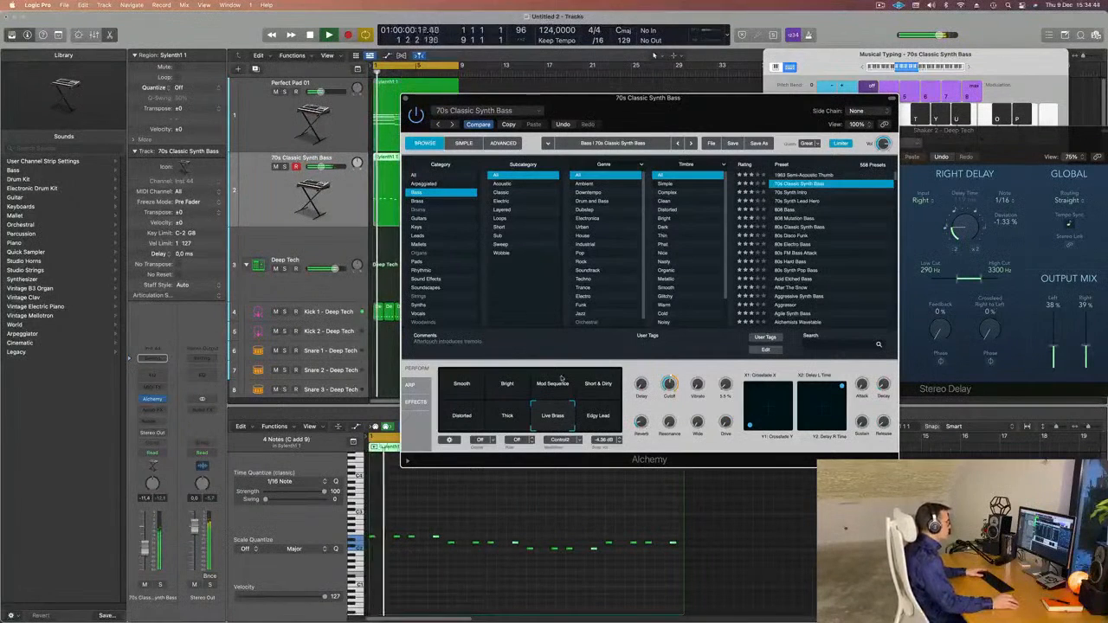
left_click(471, 396)
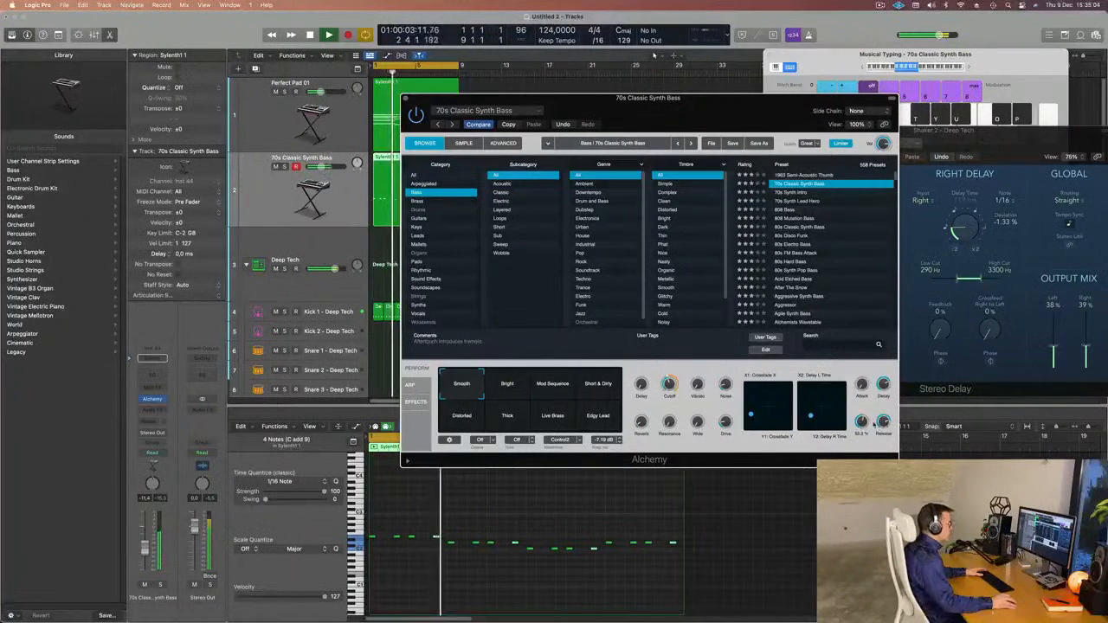
- Fine-tune the Cutoff, Wide and Drive controls of the Smooth bass sound while the loop plays
left_click_drag(778, 101, 822, 75)
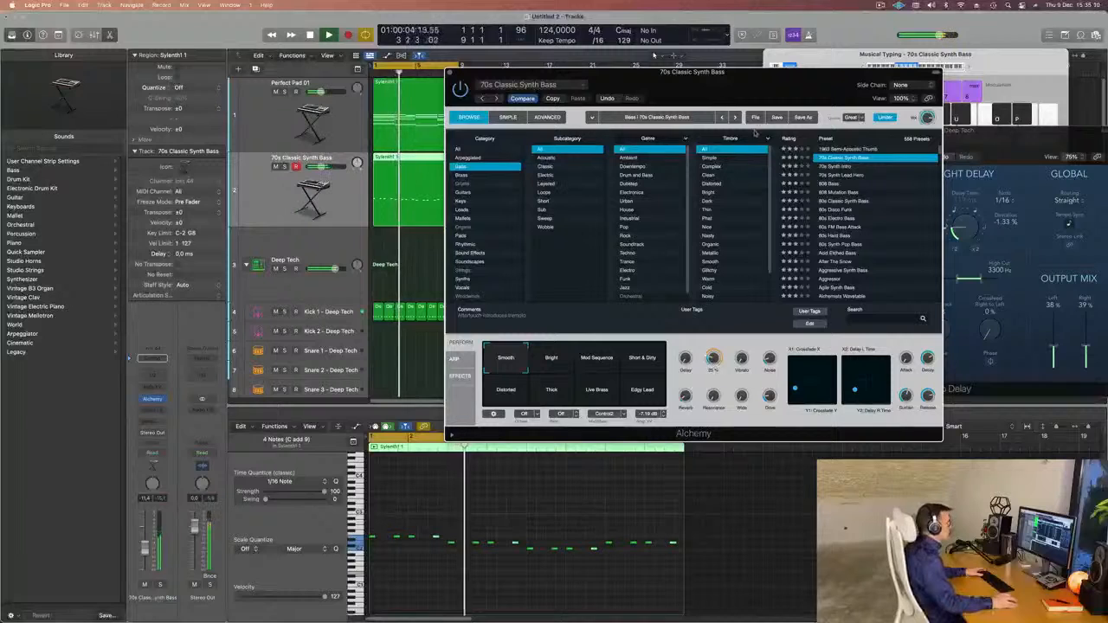
left_click_drag(759, 98, 735, 99)
left_click_drag(688, 359, 687, 363)
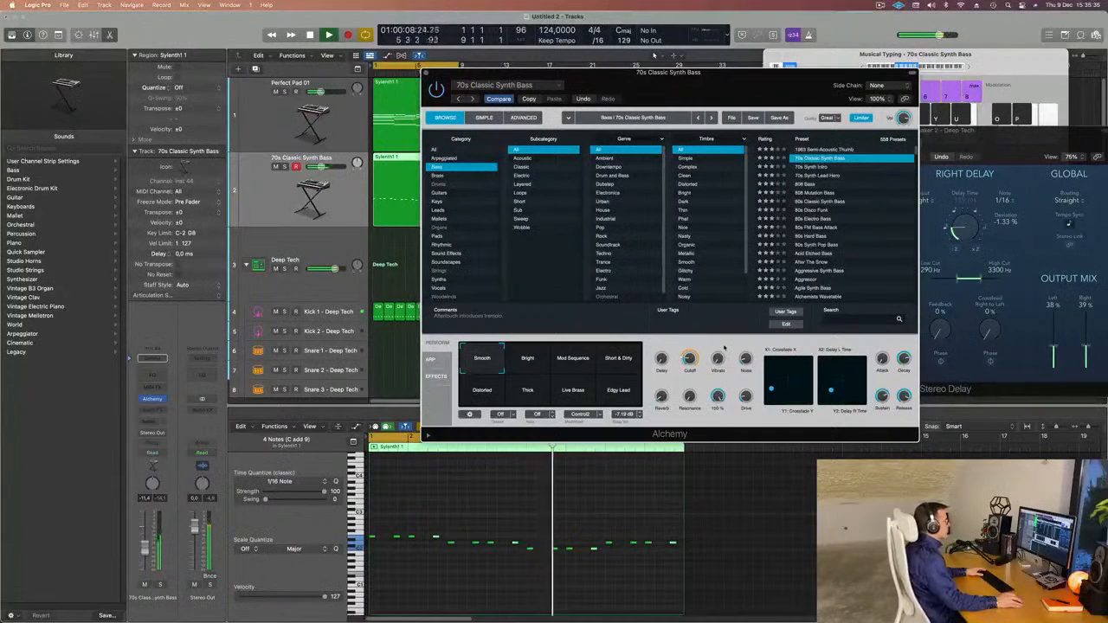
left_click_drag(724, 372, 721, 449)
left_click_drag(743, 399, 751, 382)
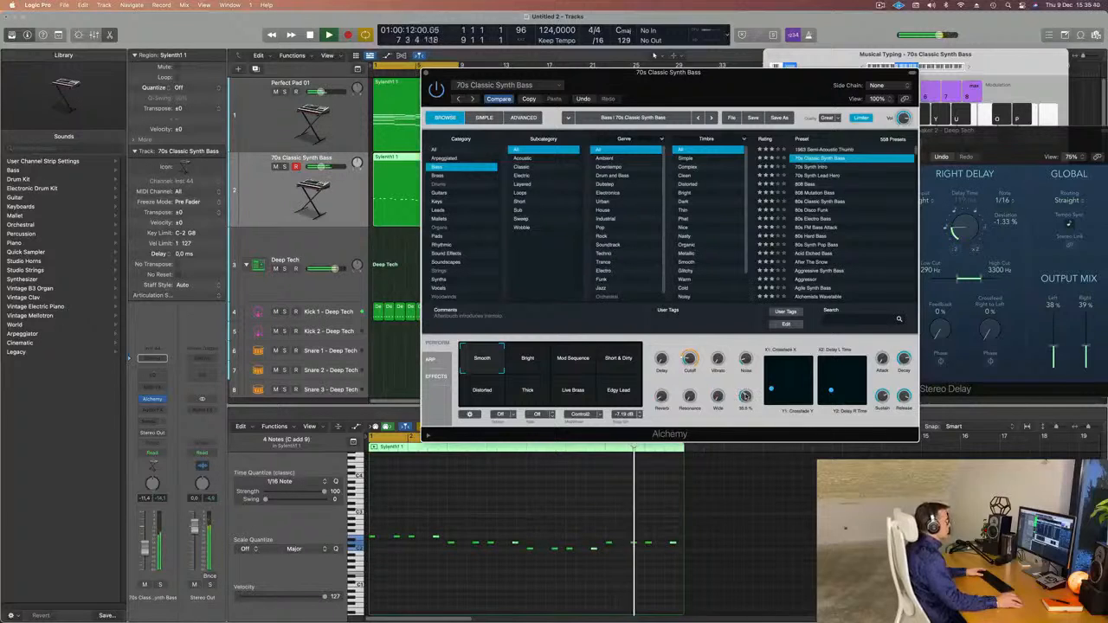
left_click_drag(731, 81, 785, 108)
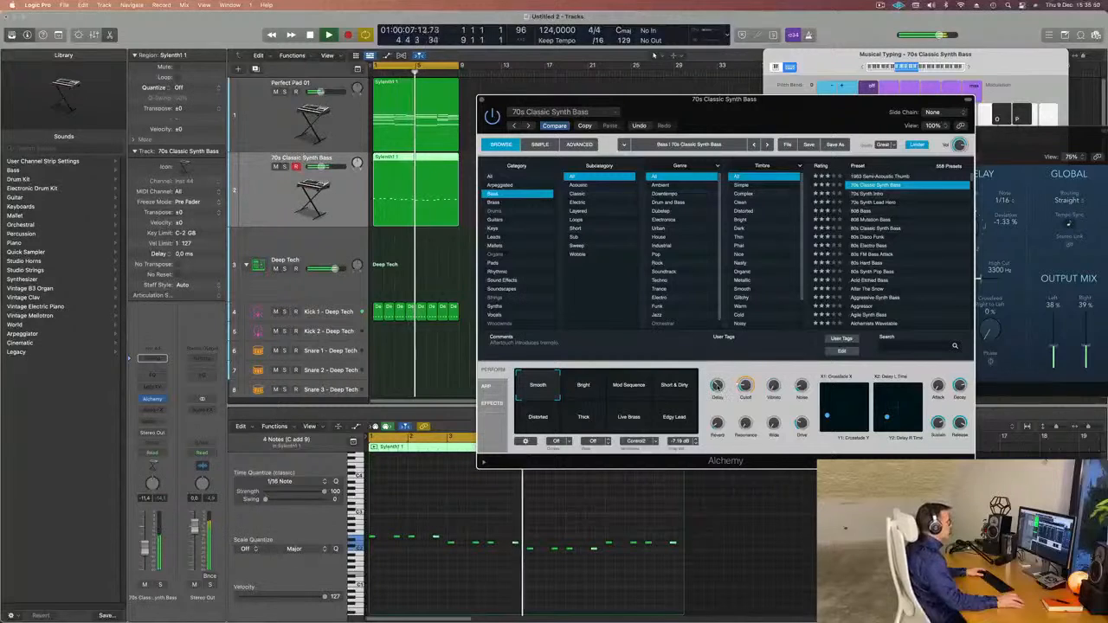
left_click_drag(723, 99, 811, 84)
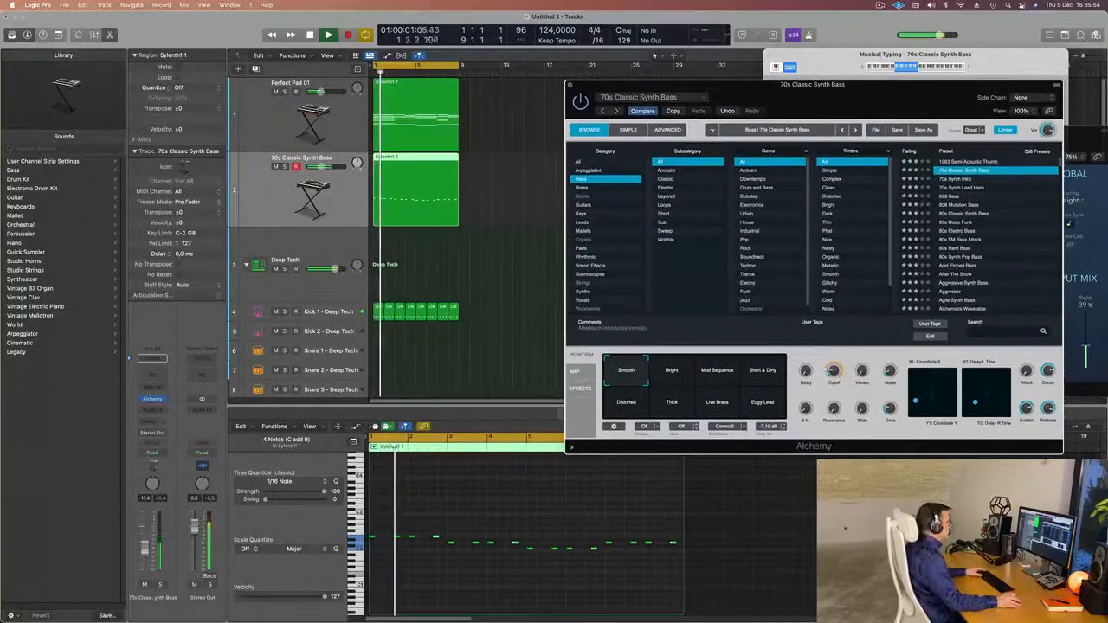
- Select all 16 bass notes and lengthen them slightly to just under one beat each
left_click(451, 571)
scroll(430, 574, "up", 3)
key("super+a")
left_click_drag(378, 537, 382, 537)
scroll(422, 581, "down", 2)
- Readjust the bass Cutoff, close Alchemy and lower the bass track's volume to -15.6 dB
left_click_drag(822, 99, 773, 114)
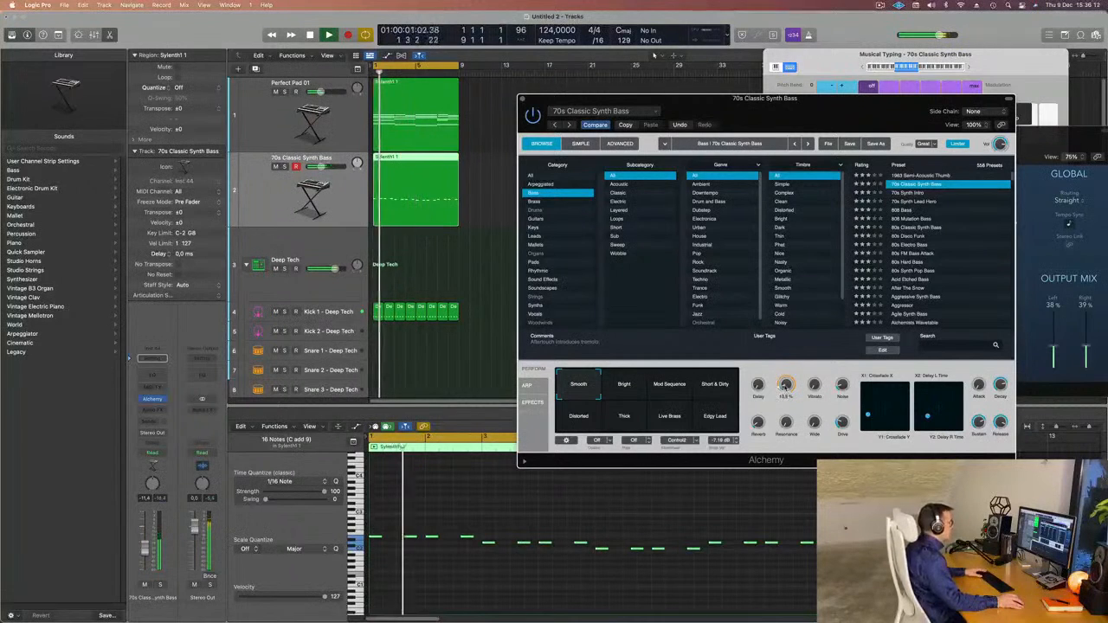
left_click_drag(529, 99, 442, 219)
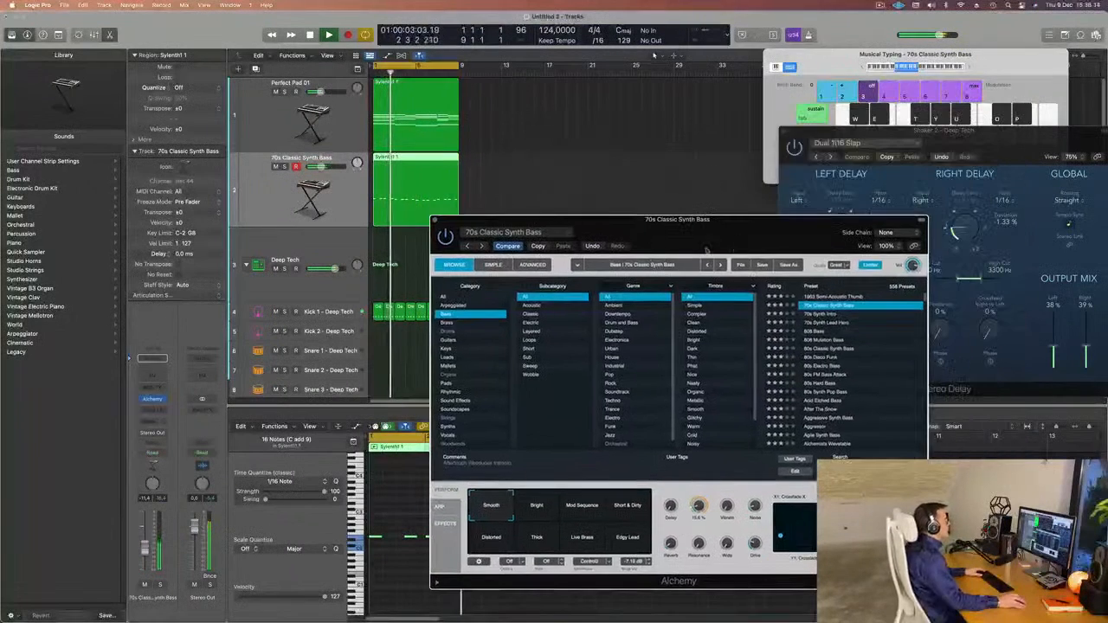
left_click(435, 219)
left_click(283, 130)
left_click(277, 197)
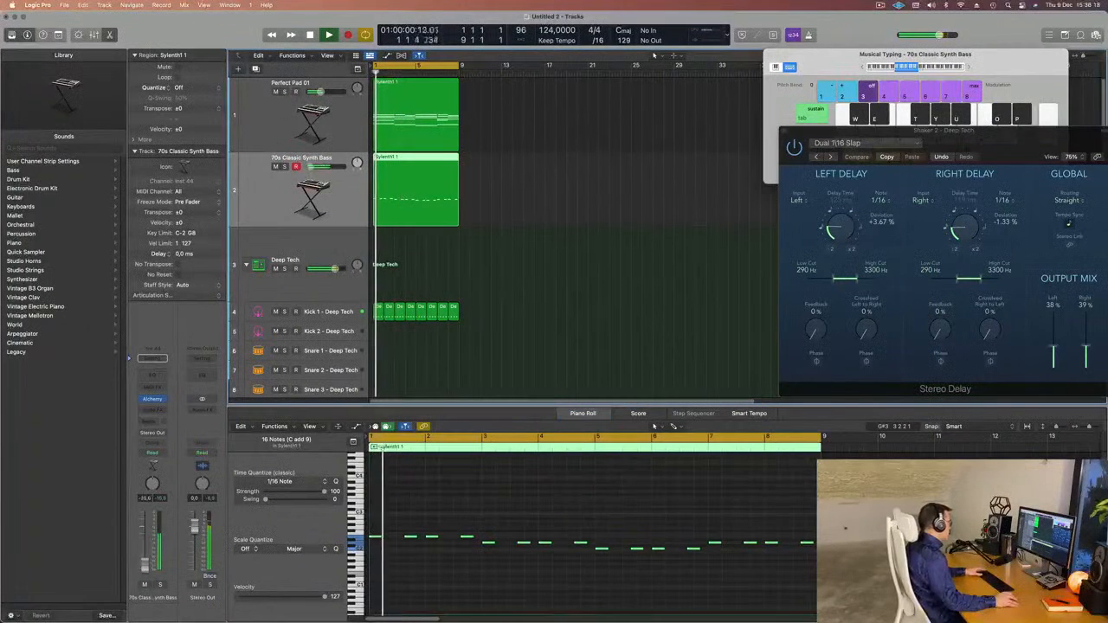
- Insert a Compressor on the 70s Classic Synth Bass track and set its side chain source to Inst 2
left_click(152, 410)
mouse_move(177, 433)
left_click(221, 434)
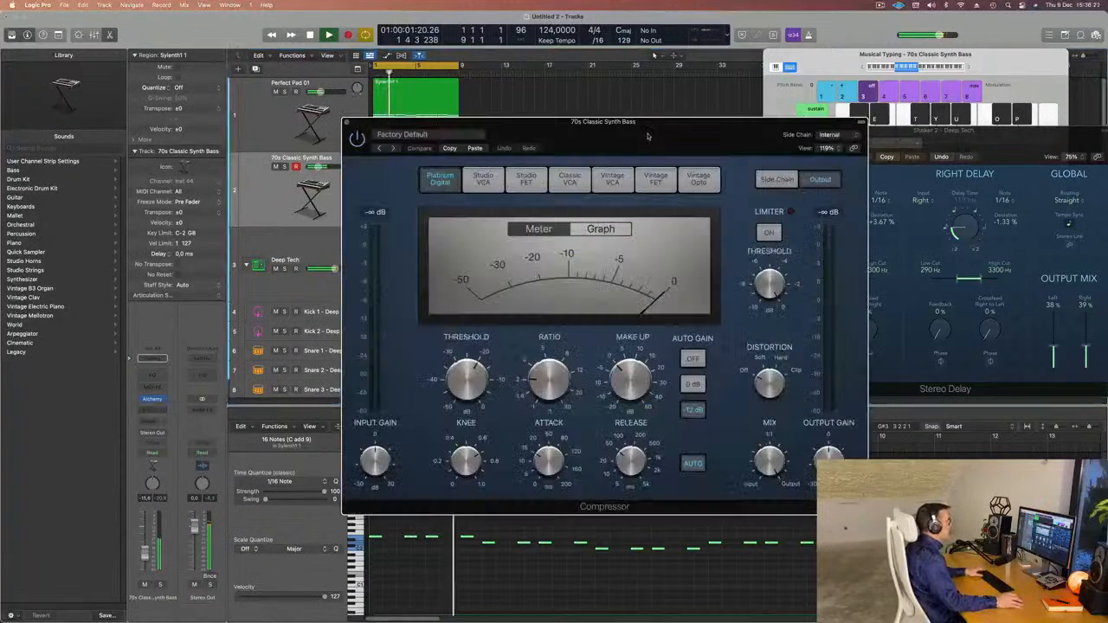
left_click(787, 136)
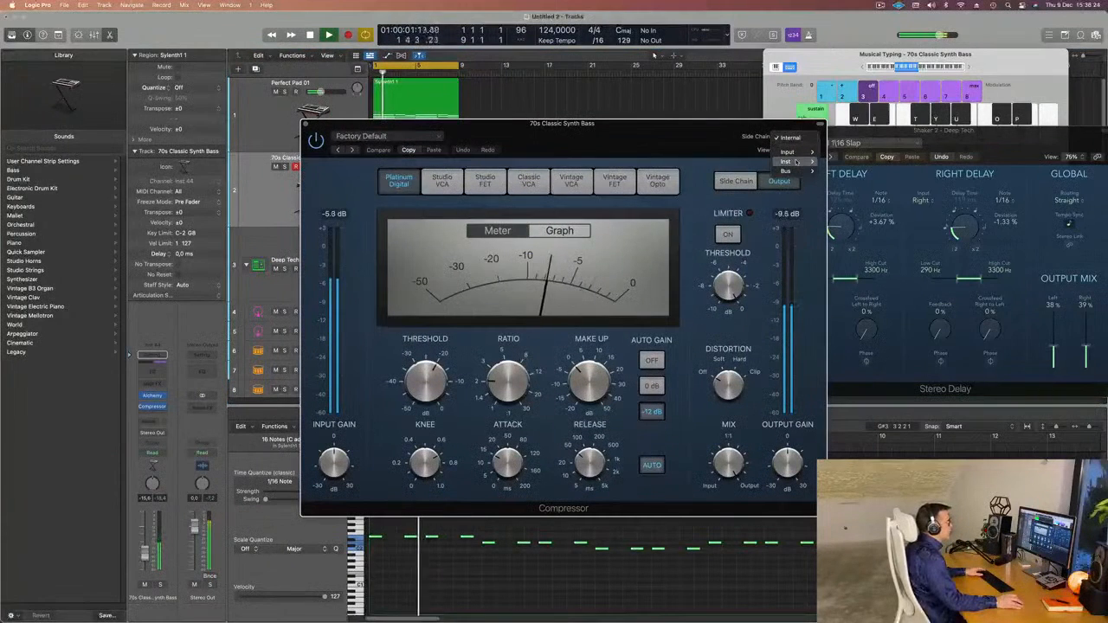
mouse_move(785, 162)
left_click(857, 170)
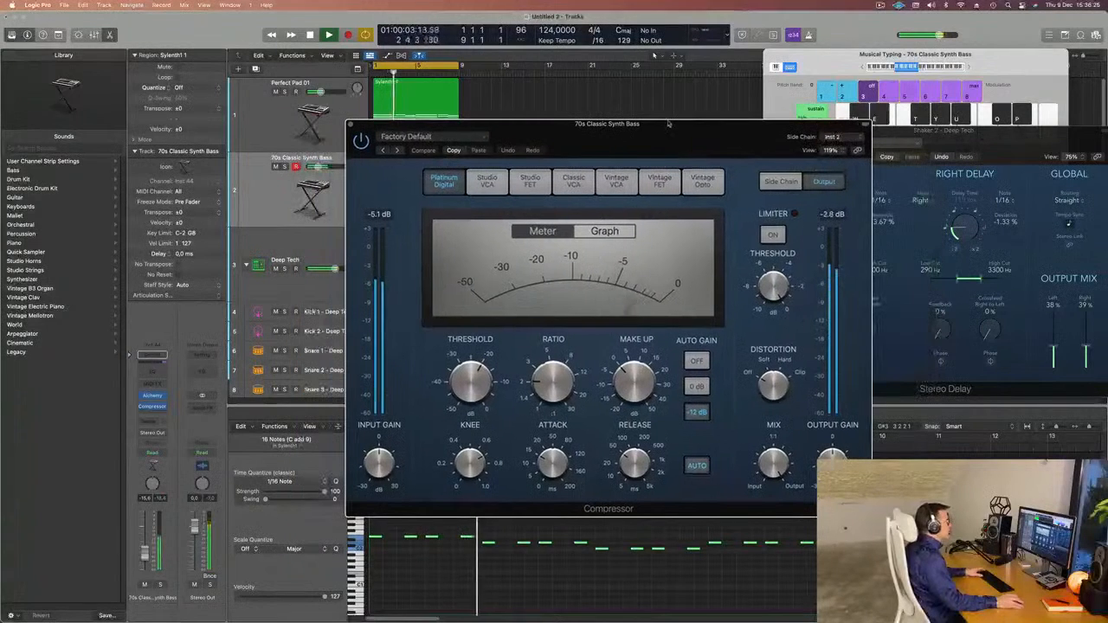
- Set the compressor's attack to 0.0 ms, adjust its release and ratio, and close the plug-in window
left_click_drag(624, 460, 625, 510)
left_click_drag(553, 463, 552, 511)
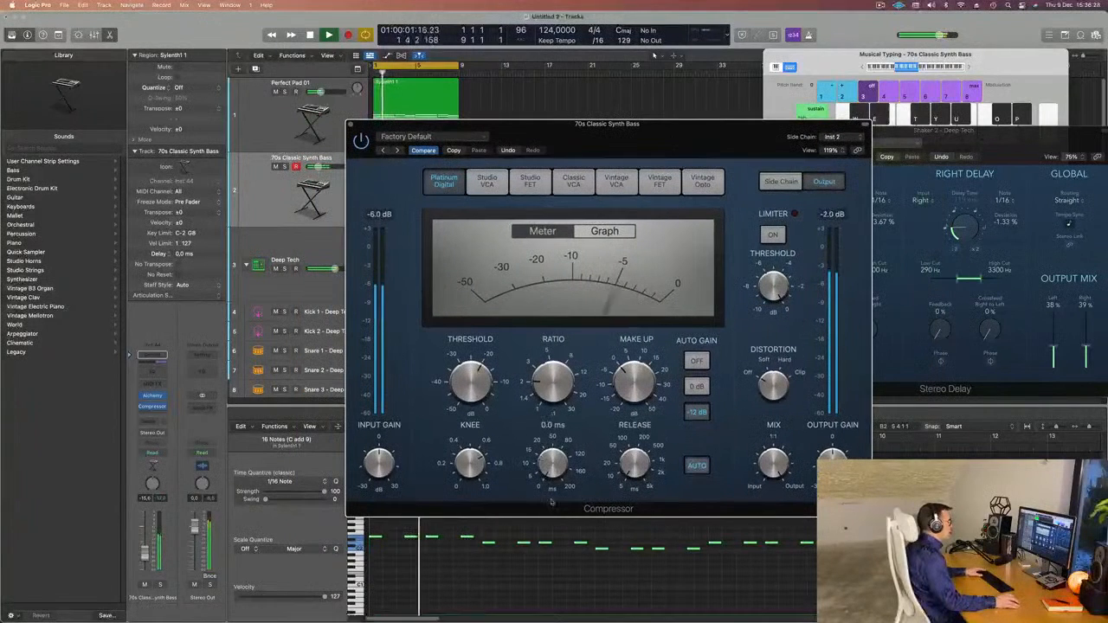
left_click_drag(552, 357, 554, 350)
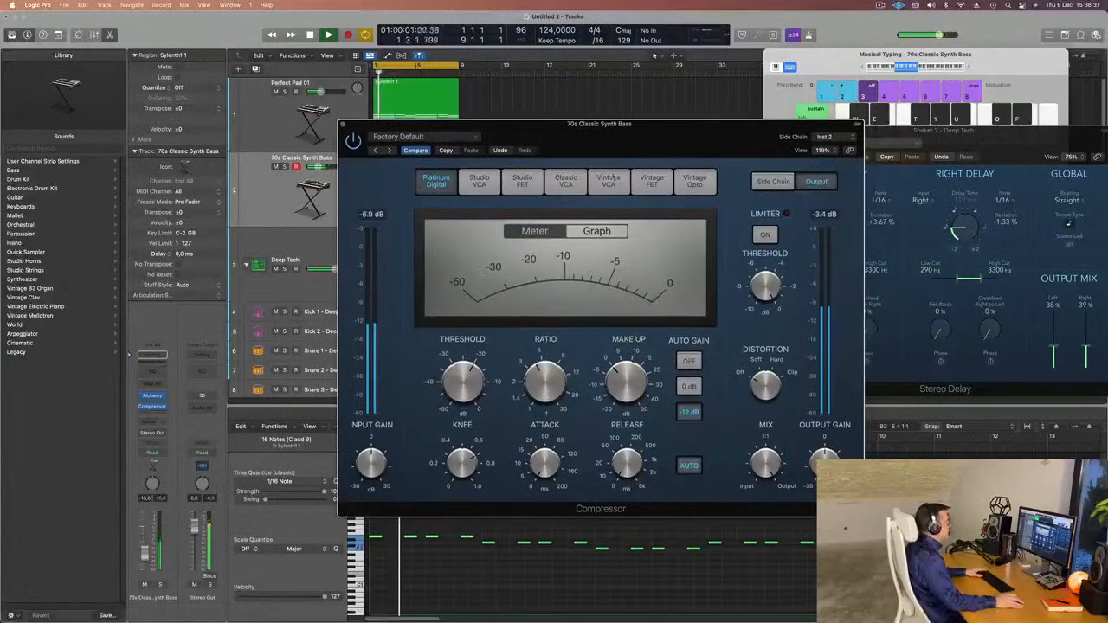
left_click_drag(360, 128, 303, 133)
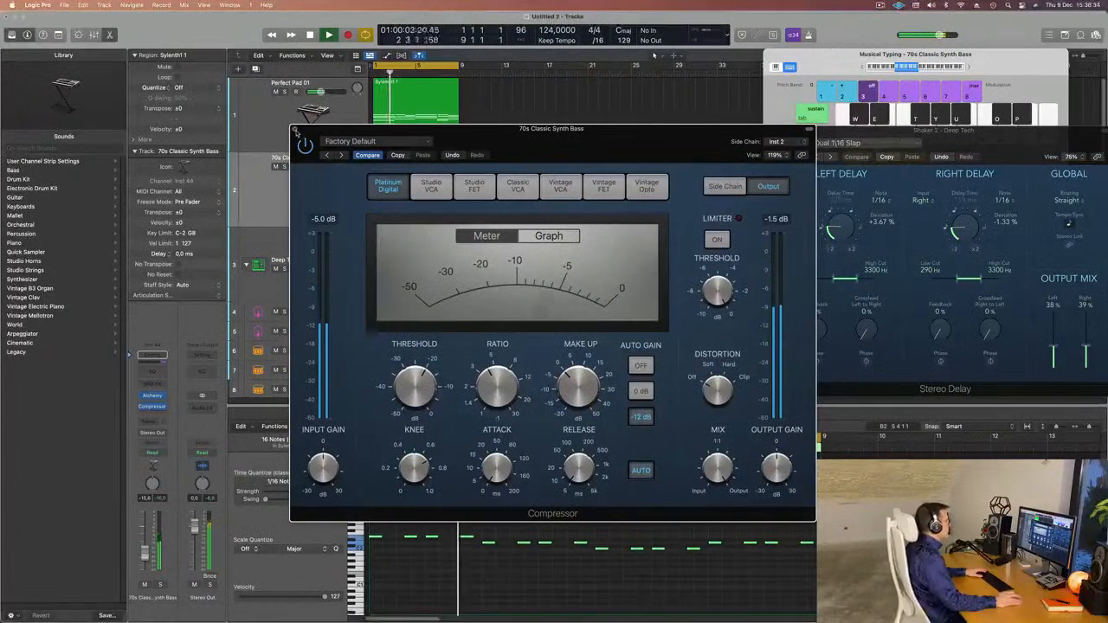
left_click(295, 130)
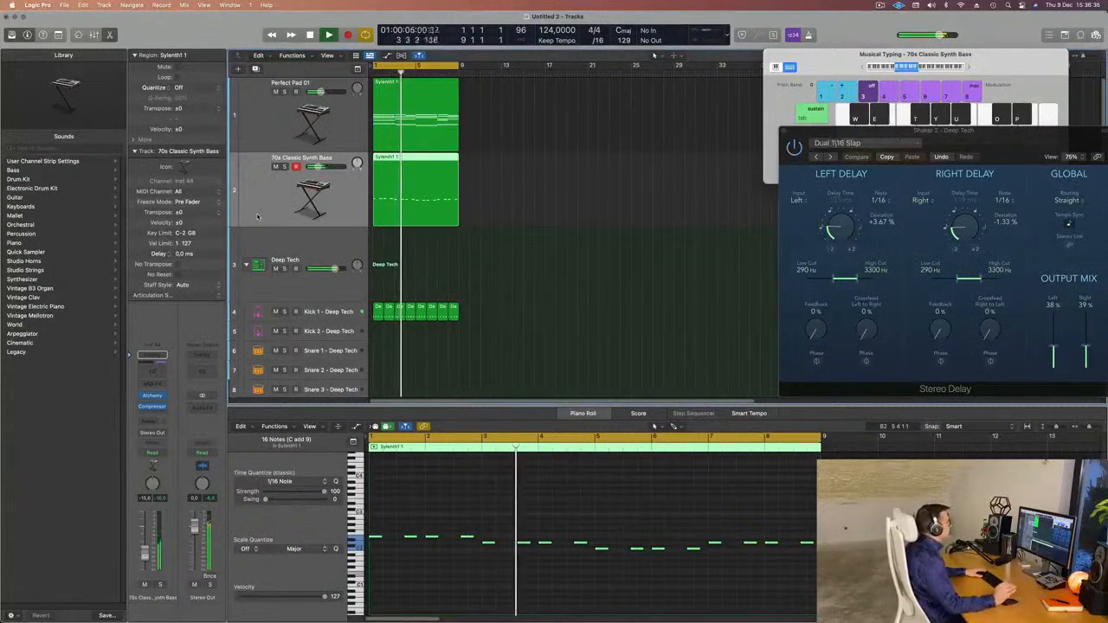
- Duplicate the Perfect Pad 01 track and copy its eight-bar region onto the new track
scroll(562, 299, "up", 1)
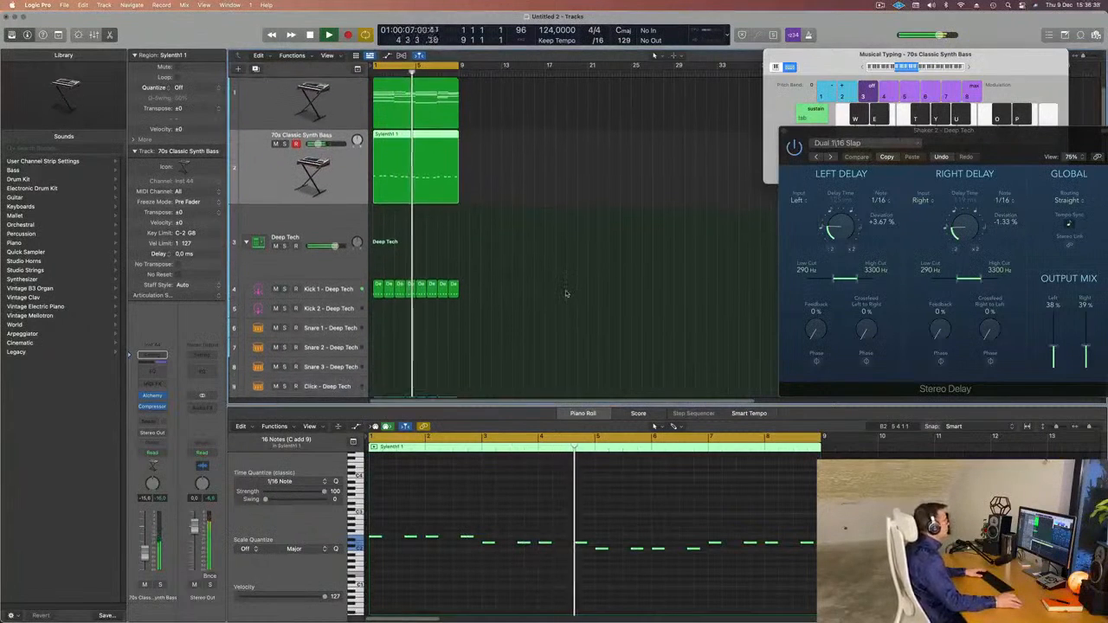
key("Up")
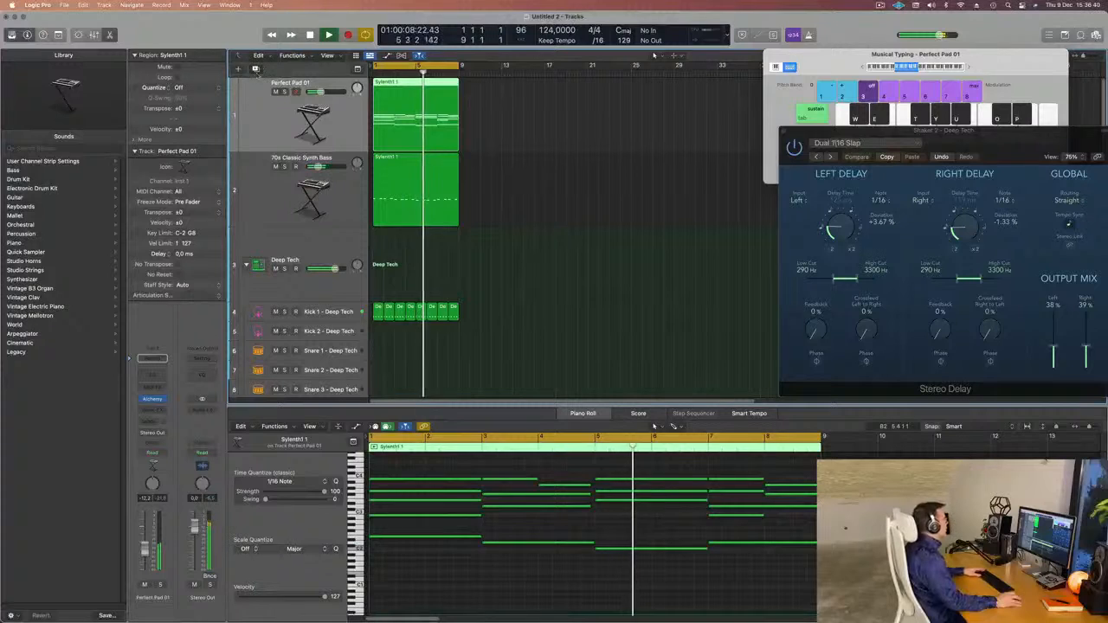
left_click(256, 68)
left_click_drag(413, 128, 413, 203)
key("space")
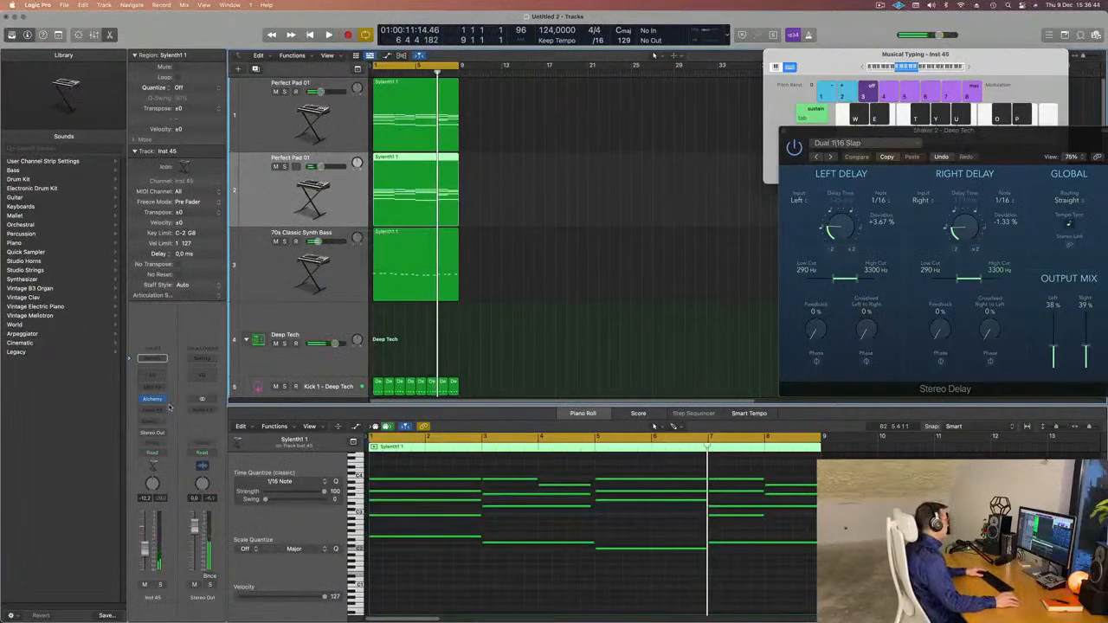
- Replace the Alchemy instrument on the duplicated pad track with Retro Synth
left_click(163, 399)
mouse_move(224, 456)
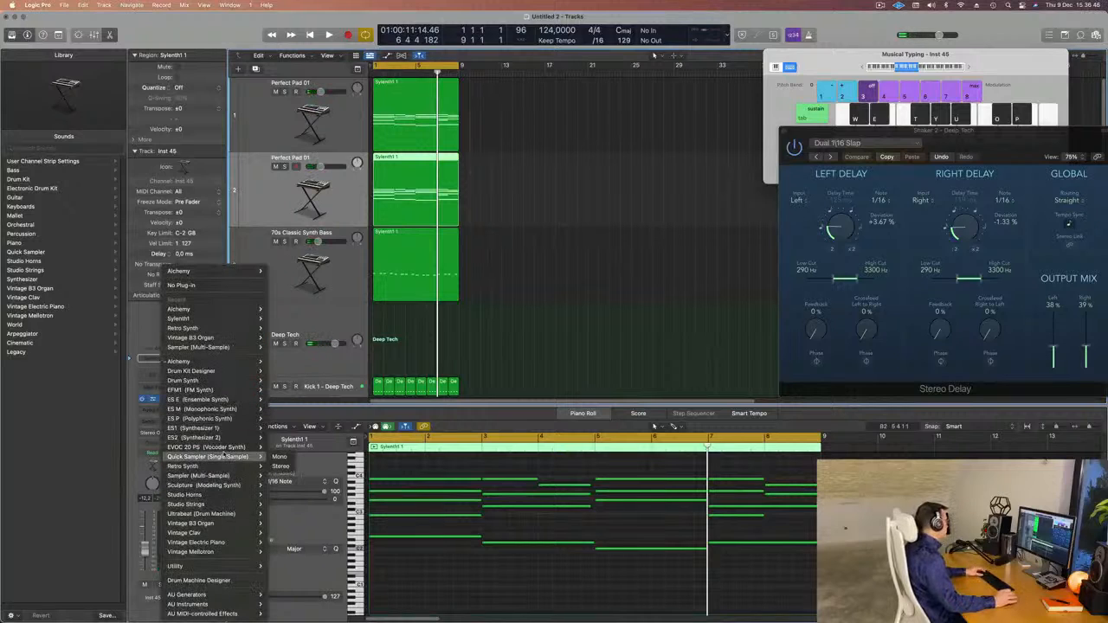
left_click(278, 468)
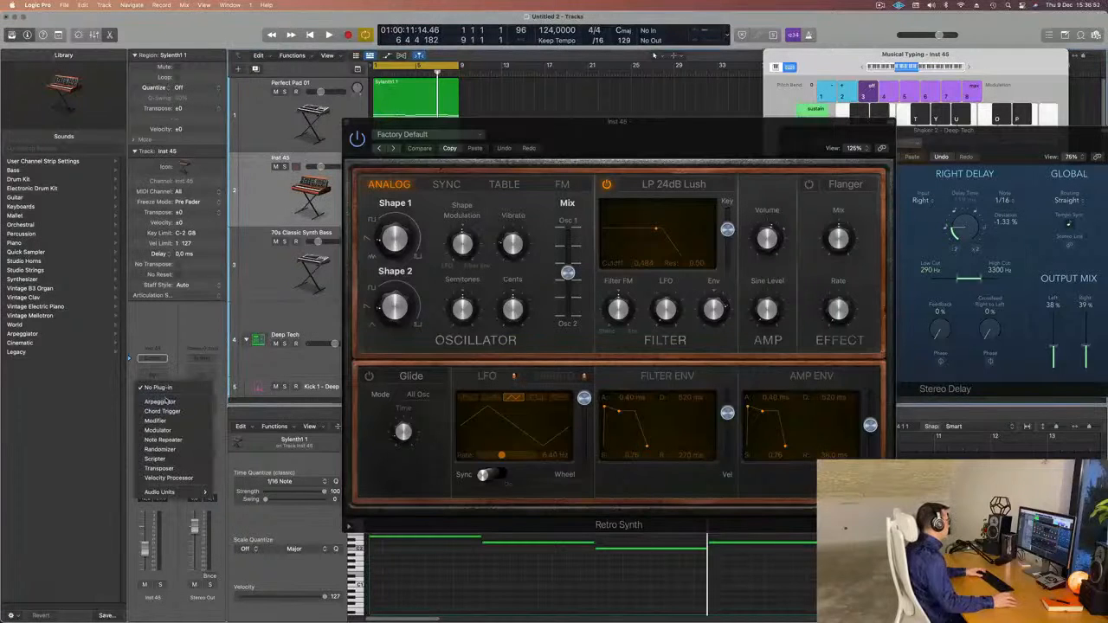
- Insert an Arpeggiator MIDI effect on the Retro Synth track, close its window, lower the track's volume and play the loop
left_click_drag(642, 136, 918, 137)
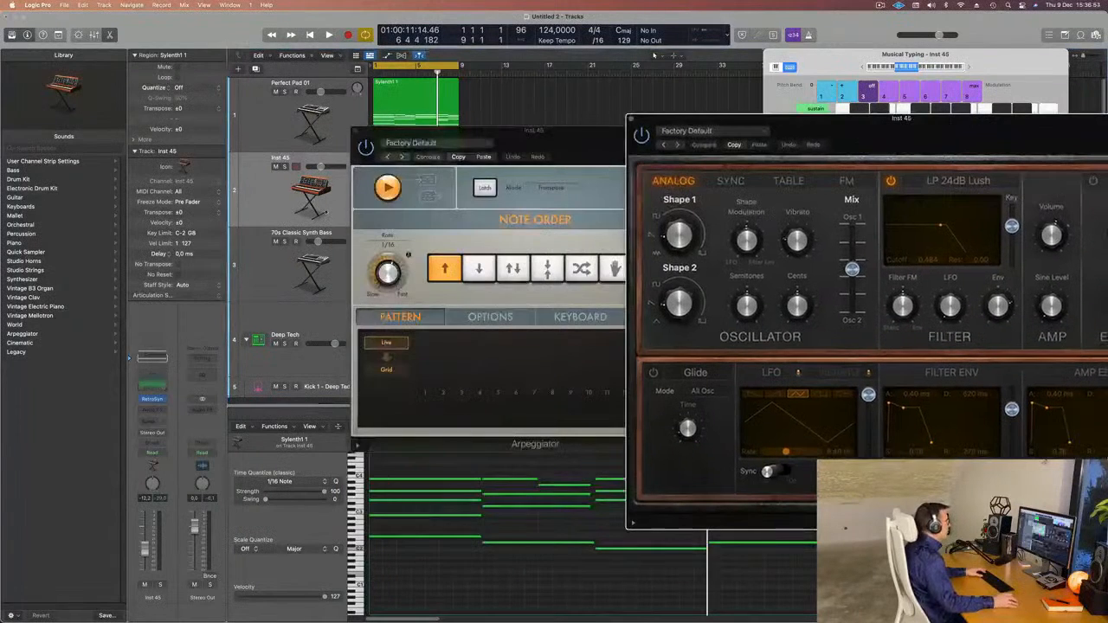
left_click_drag(531, 135, 672, 153)
left_click(616, 152)
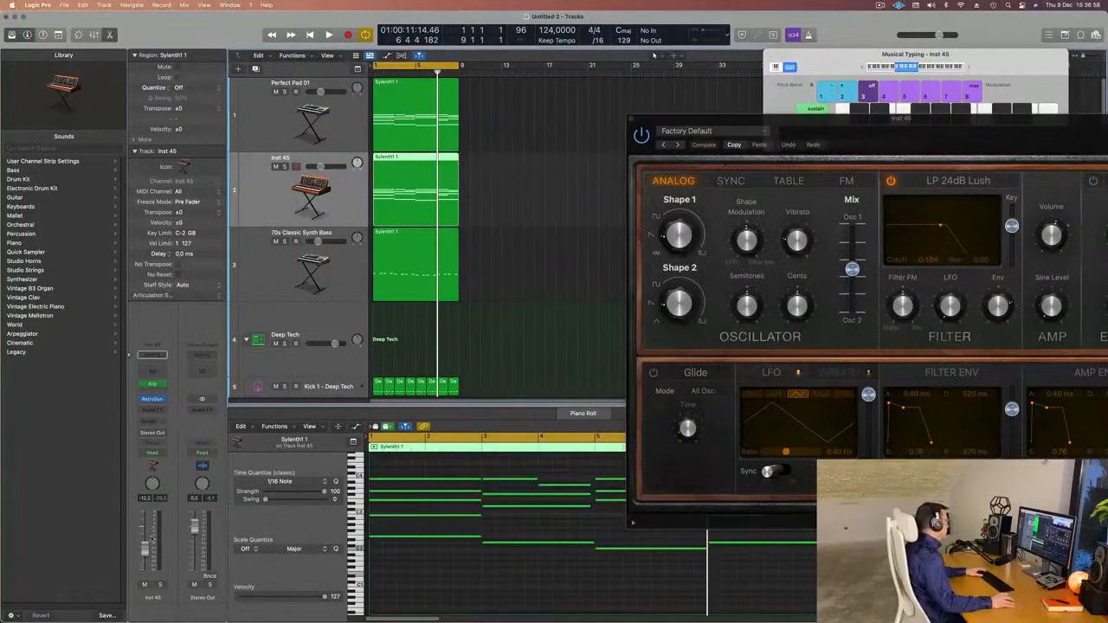
key("space")
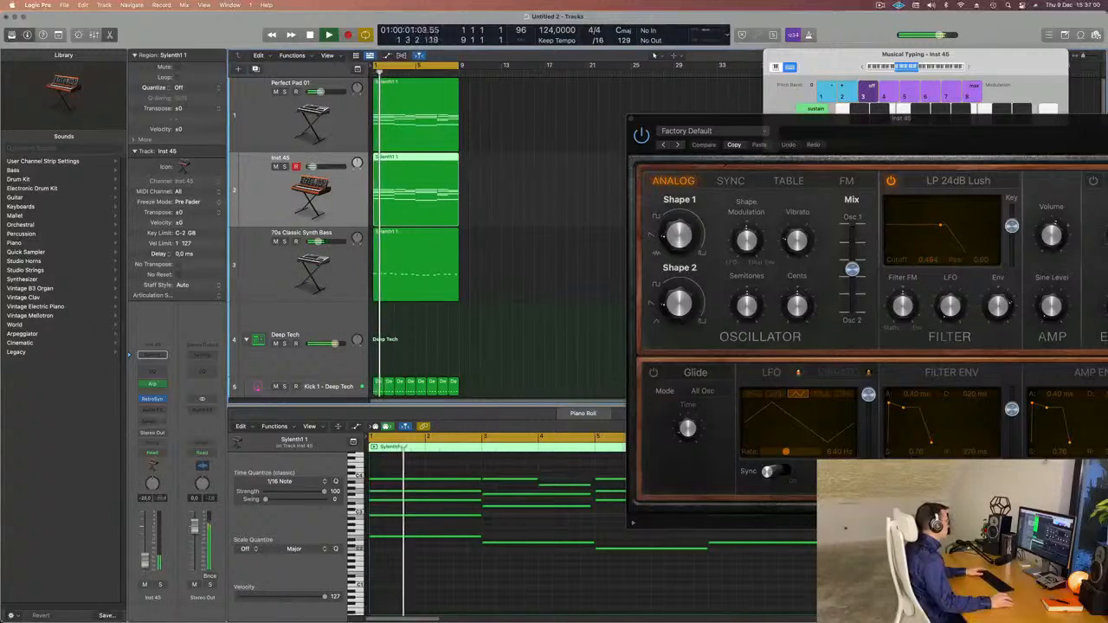
- Audition the Calming Bells keyboard preset in Retro Synth and switch to Delicate Chimes
left_click_drag(961, 125, 635, 125)
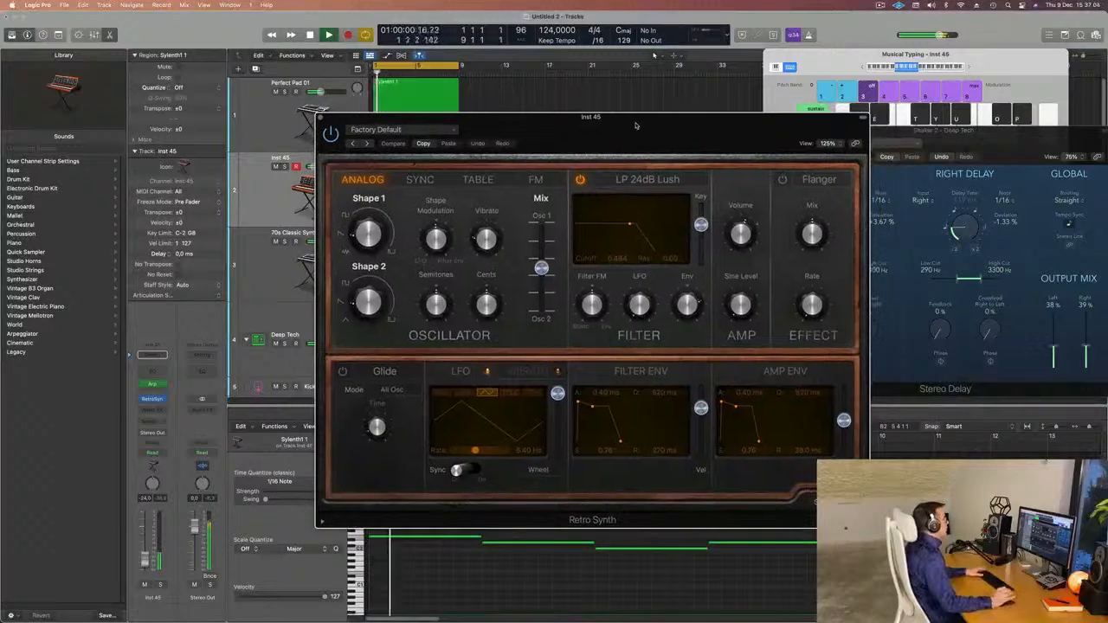
left_click(406, 132)
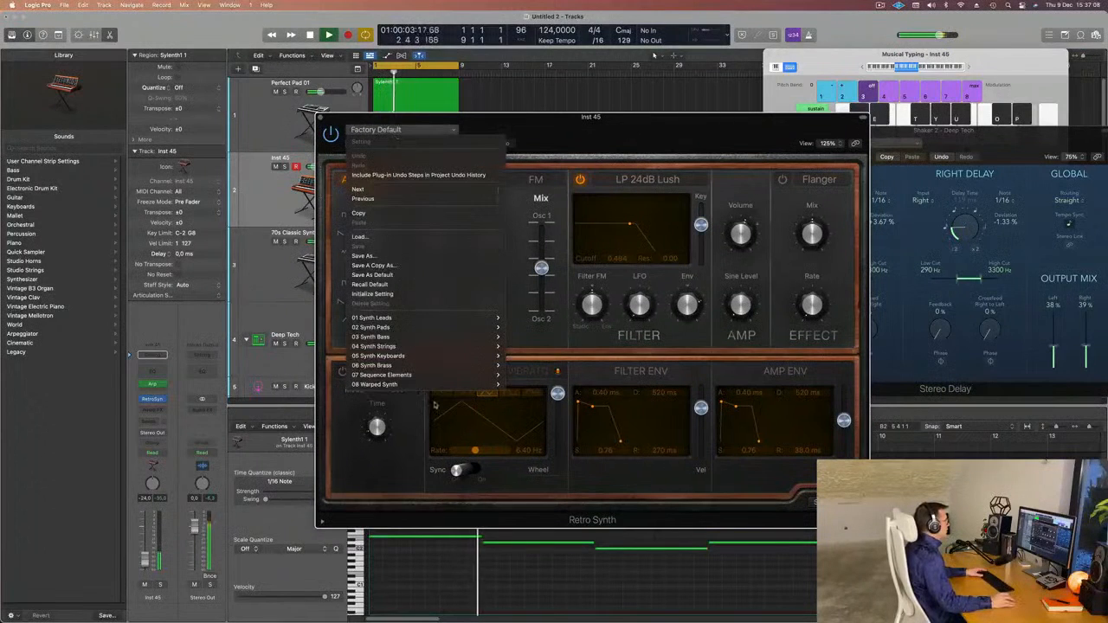
mouse_move(467, 348)
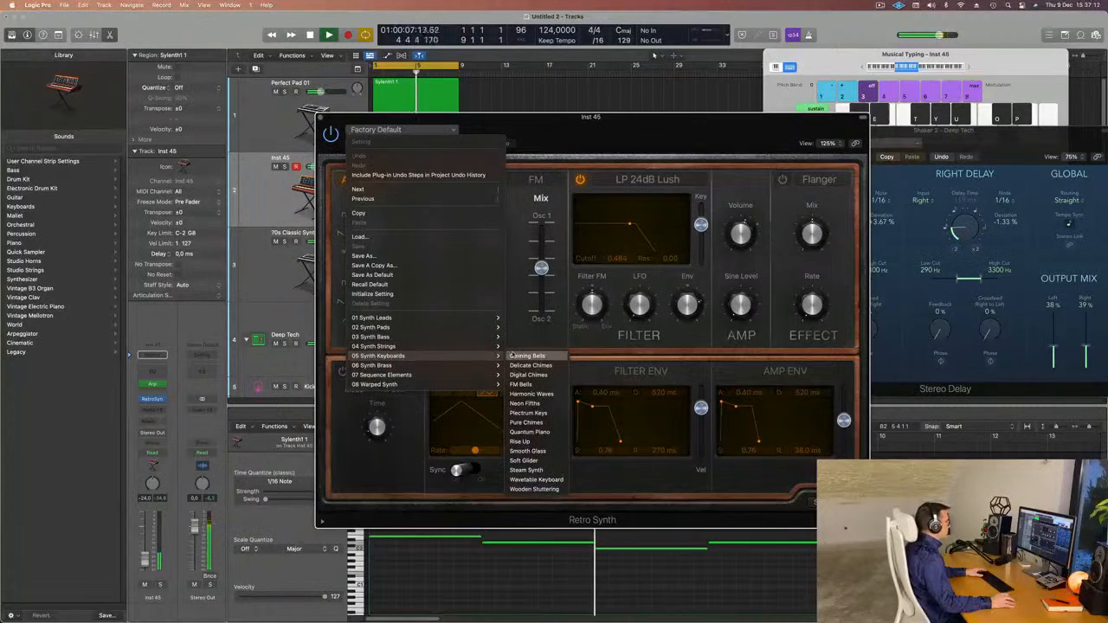
left_click(555, 130)
left_click_drag(621, 117, 716, 74)
key("Return")
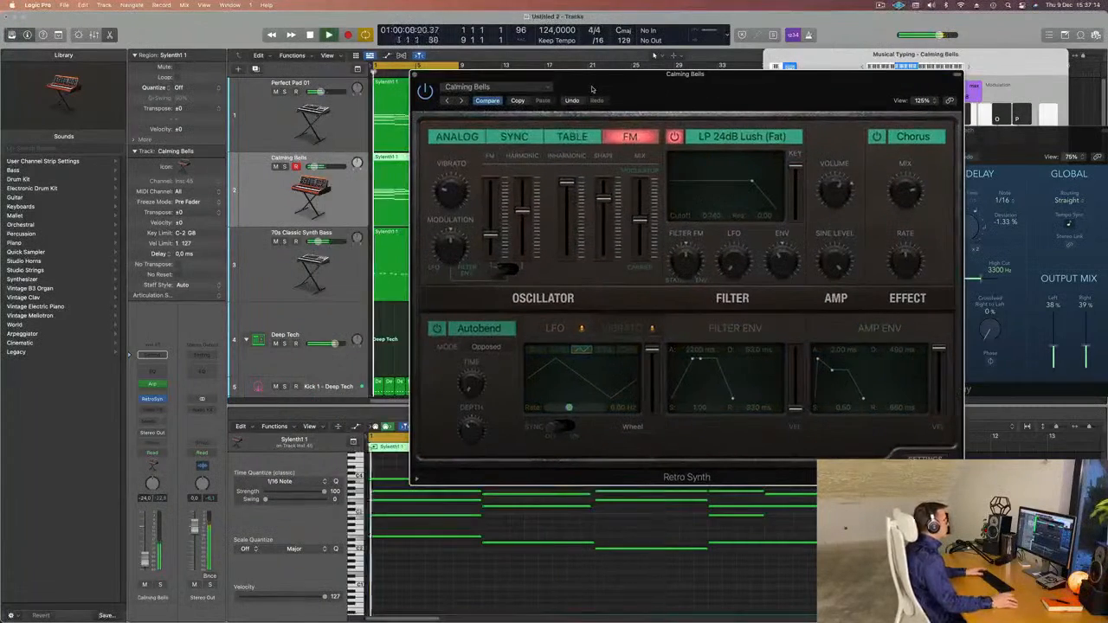
left_click(461, 100)
left_click_drag(663, 93, 590, 147)
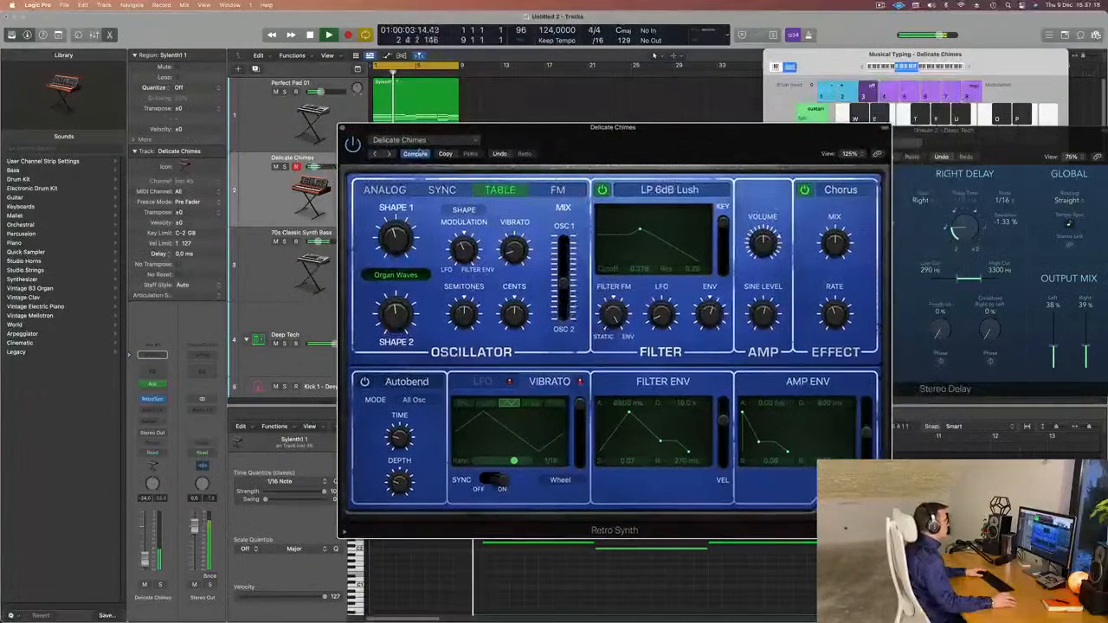
- Compare the Sync, Table and FM oscillators on the Delicate Chimes sound and settle on the Analog oscillator
left_click(427, 189)
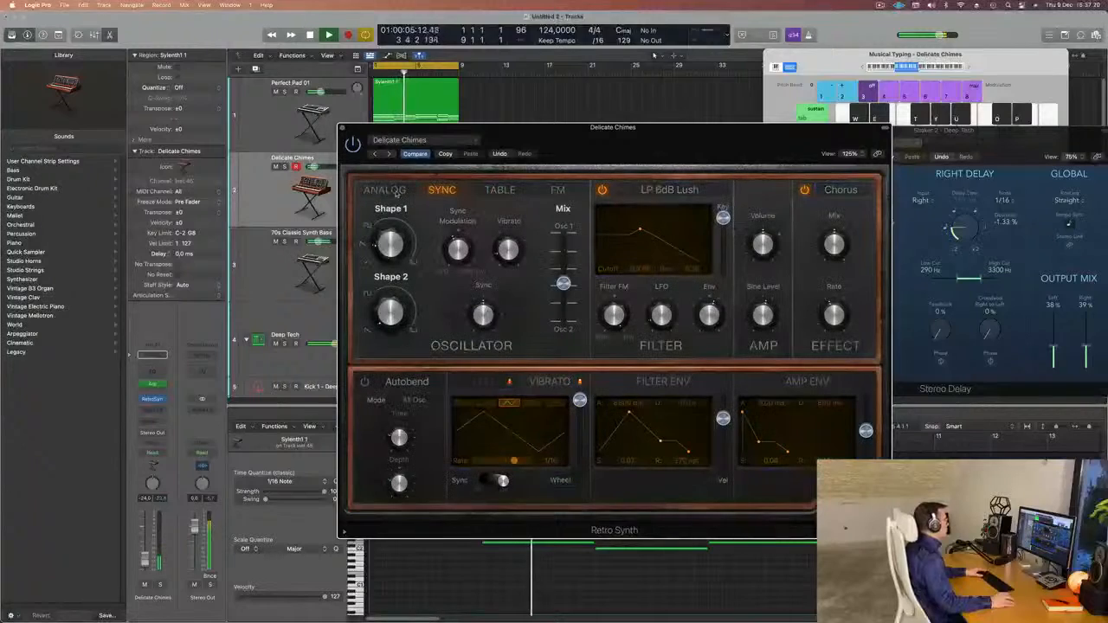
left_click(499, 189)
mouse_move(592, 148)
left_mouse_down()
mouse_move(571, 145)
mouse_move(581, 146)
left_mouse_up()
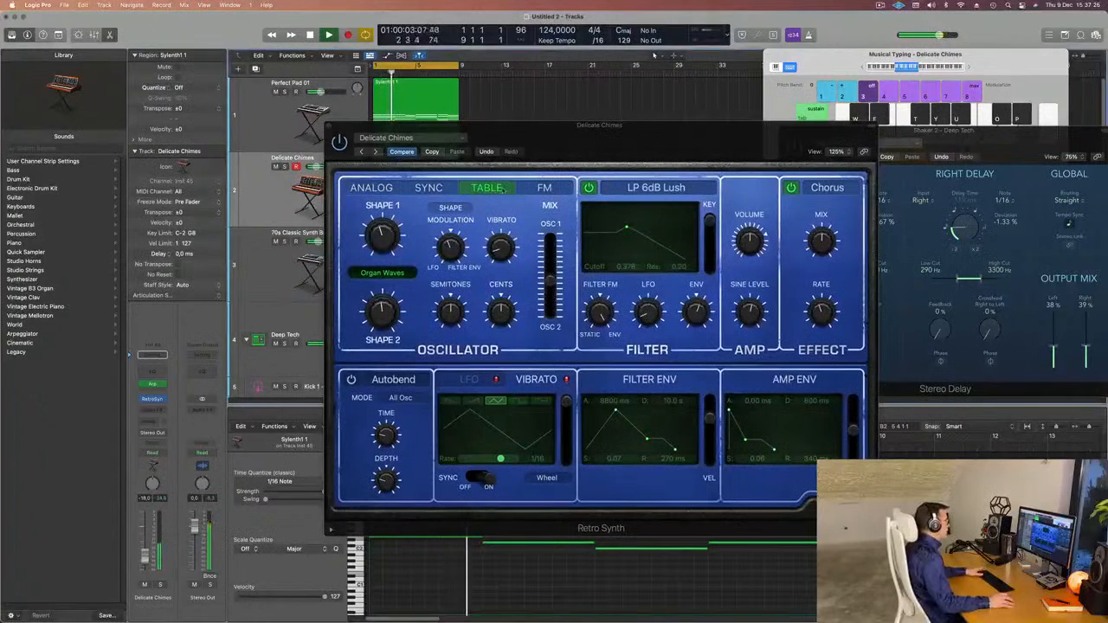
left_click(533, 190)
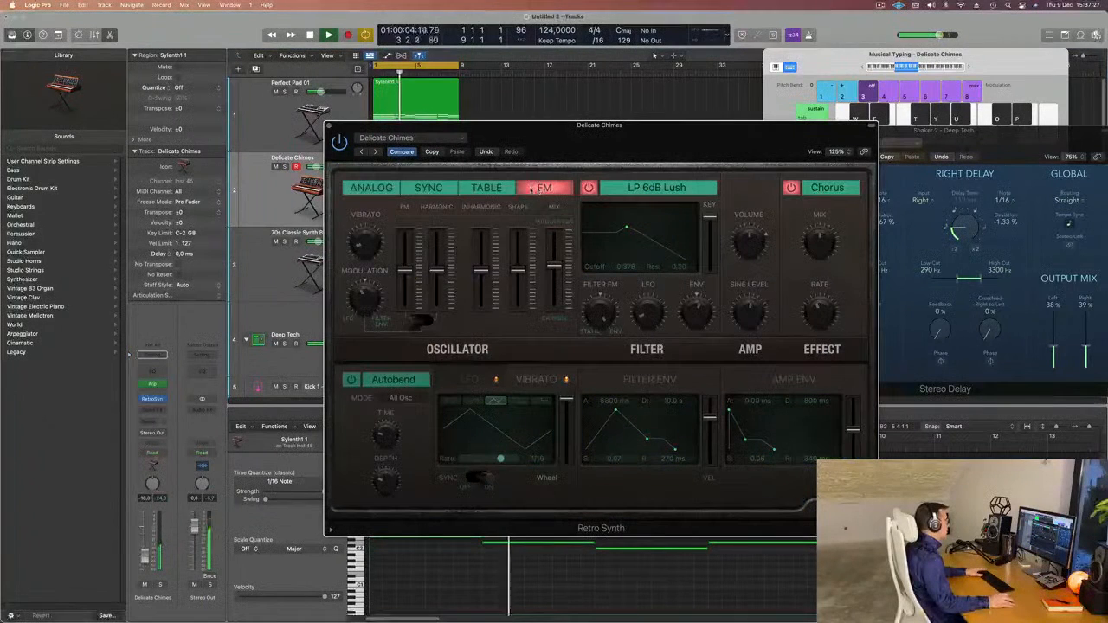
left_click(430, 189)
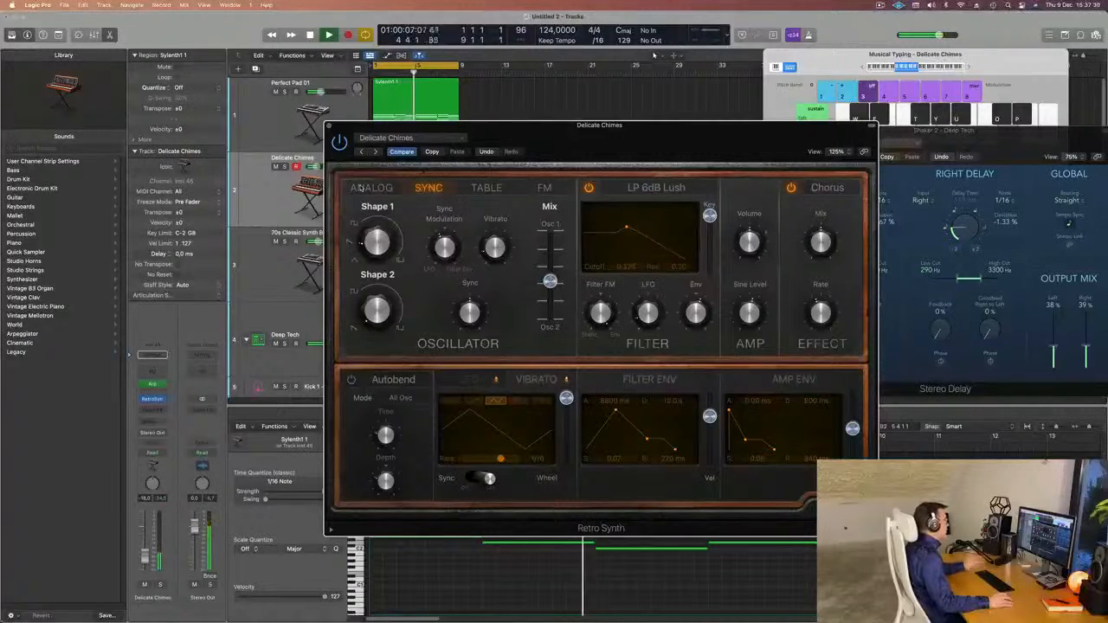
left_click(358, 188)
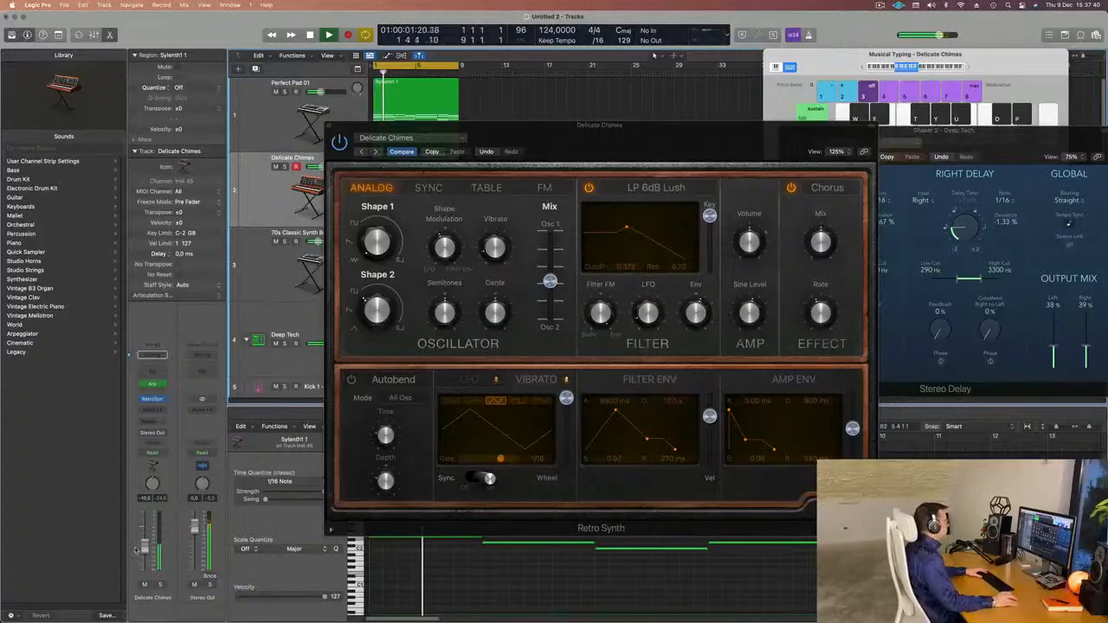
- Adjust Retro Synth's oscillator mix and set its filter to cutoff 0.490 with resonance 0.37
left_click_drag(602, 126, 516, 125)
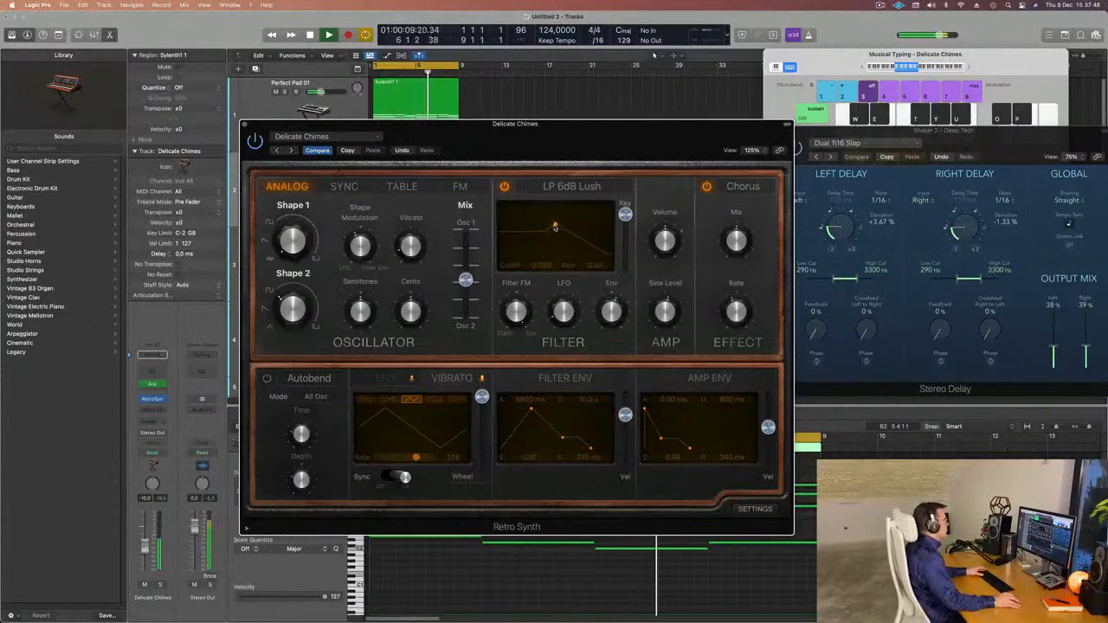
mouse_move(465, 279)
left_mouse_down()
mouse_move(466, 251)
mouse_move(466, 291)
mouse_move(467, 262)
left_mouse_up()
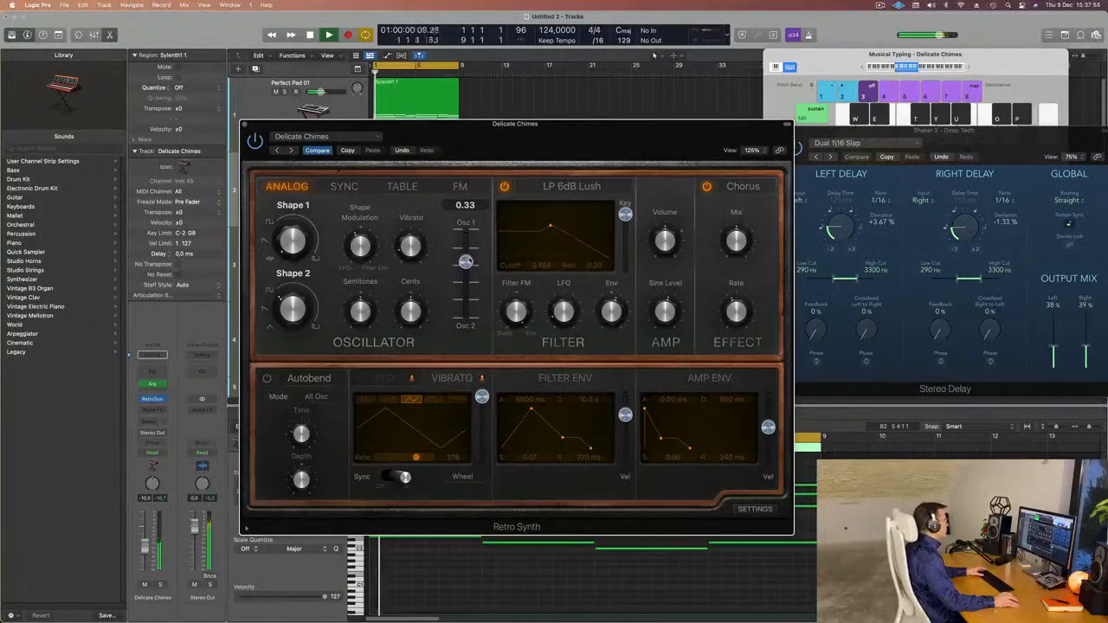
left_click_drag(571, 127, 601, 129)
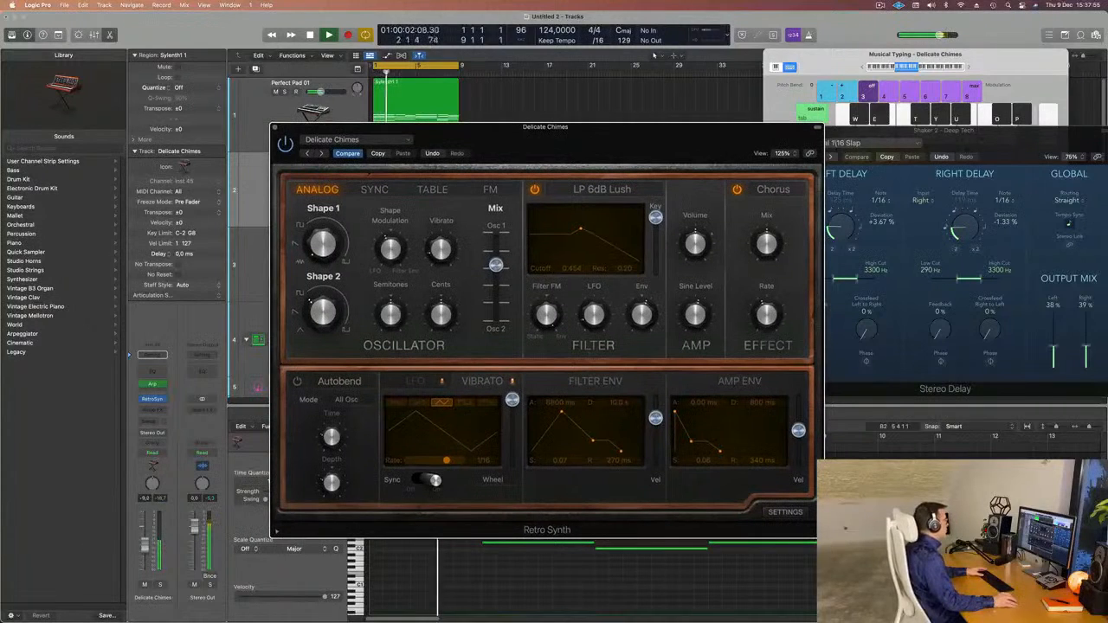
left_click(152, 383)
left_click_drag(500, 270, 495, 278)
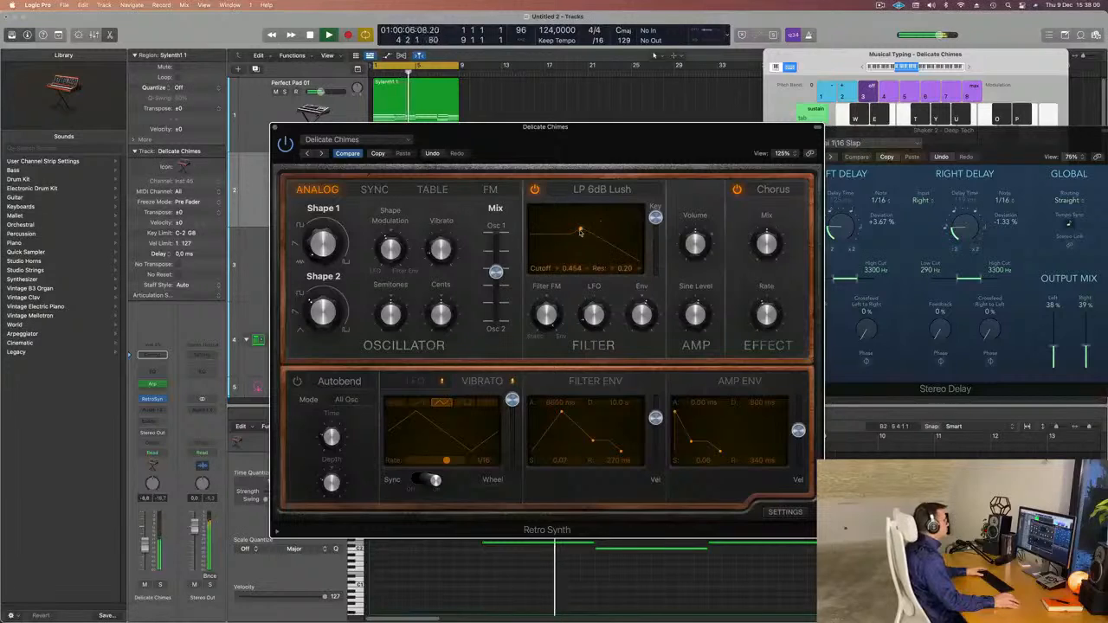
left_click_drag(588, 228, 594, 229)
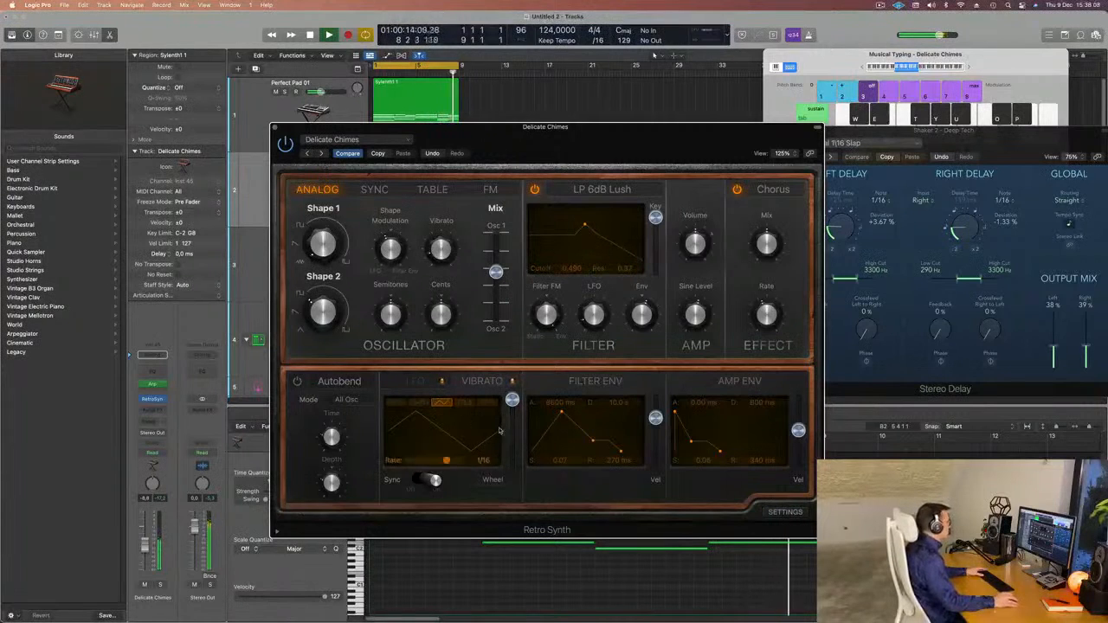
- Fine-tune Retro Synth's oscillator mix and shapes, with Shape 2 at 27.5 %, and set filter cutoff 0.376 and resonance 0.40
left_click_drag(566, 146, 719, 115)
mouse_move(470, 197)
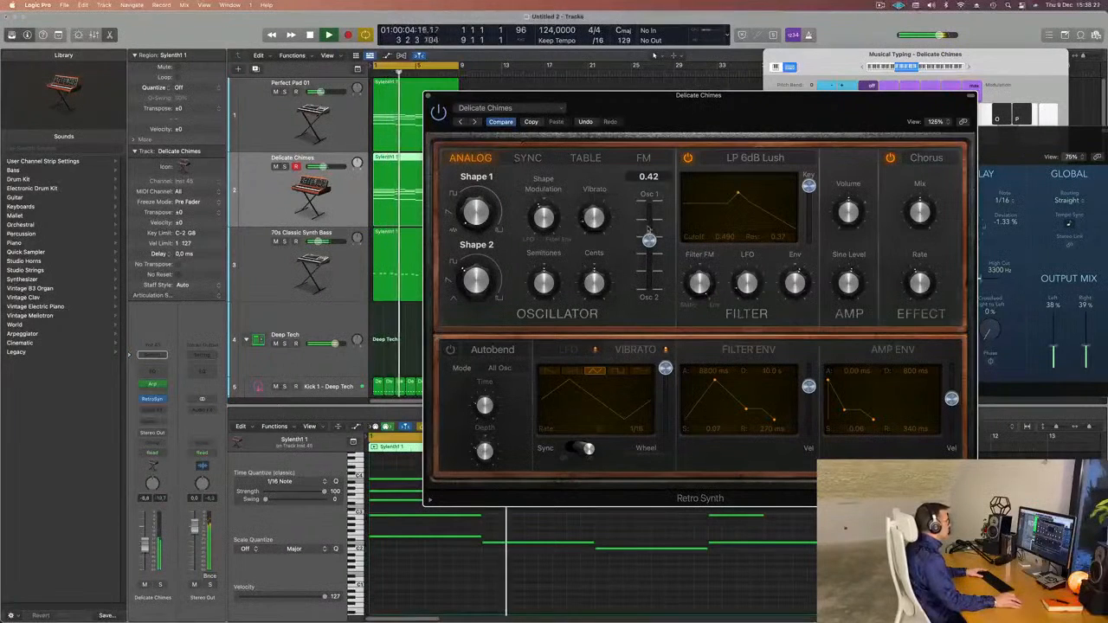
mouse_move(648, 243)
left_mouse_down()
mouse_move(649, 253)
mouse_move(651, 242)
left_mouse_up()
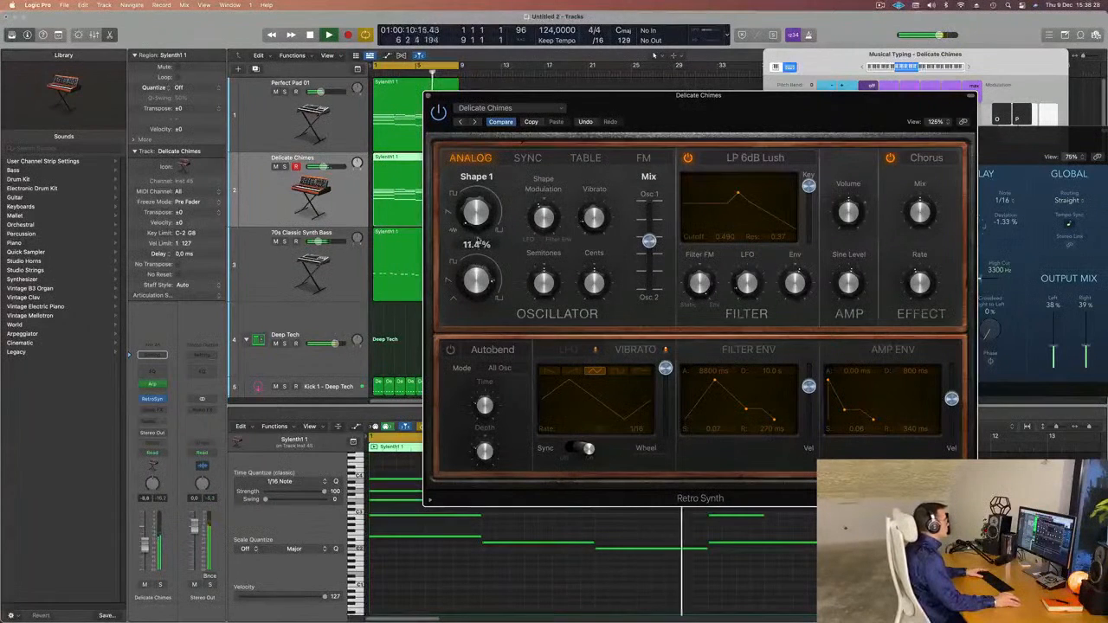
left_click_drag(478, 231, 479, 220)
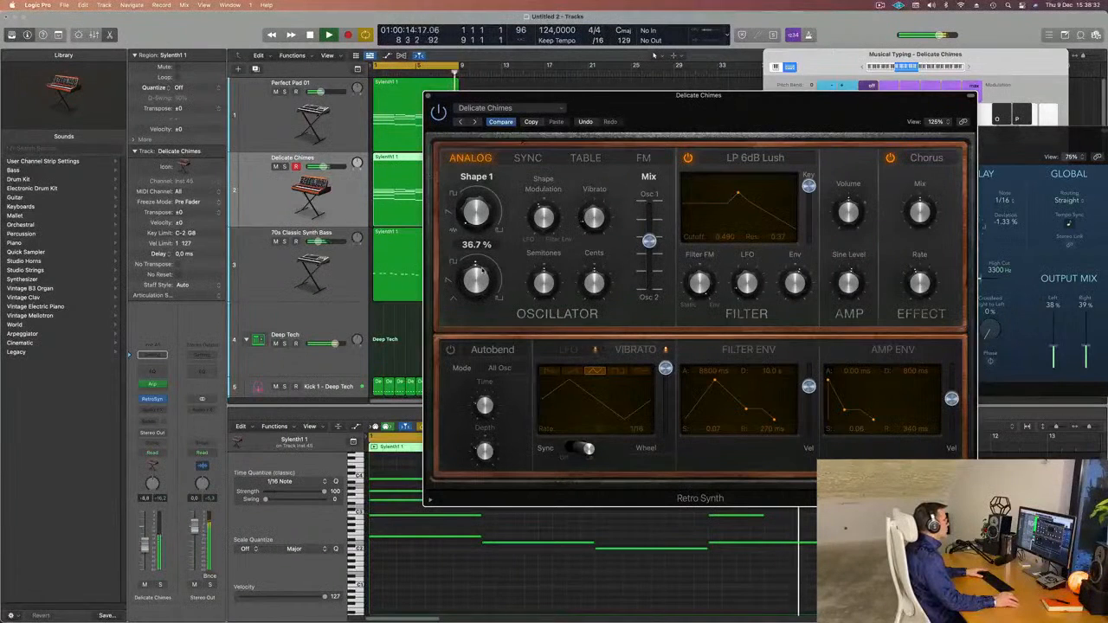
left_click_drag(482, 265, 482, 268)
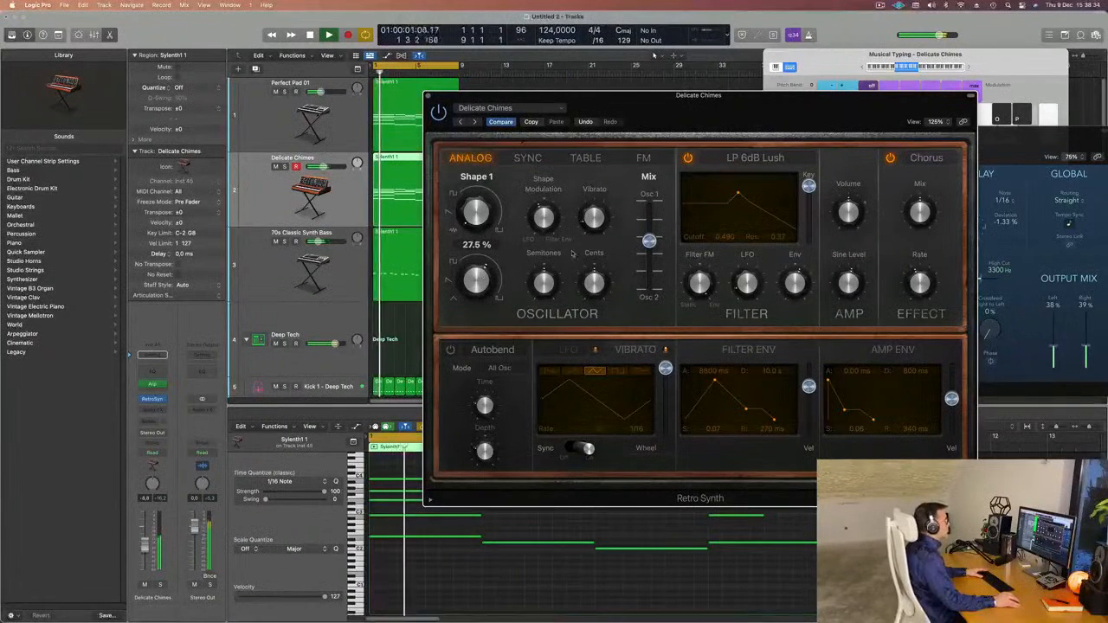
left_click_drag(737, 193, 726, 195)
- Delete the short upper note in bar 4 of the Delicate Chimes region and lengthen the top bar 3 note to two bars
left_click_drag(747, 120, 1063, 116)
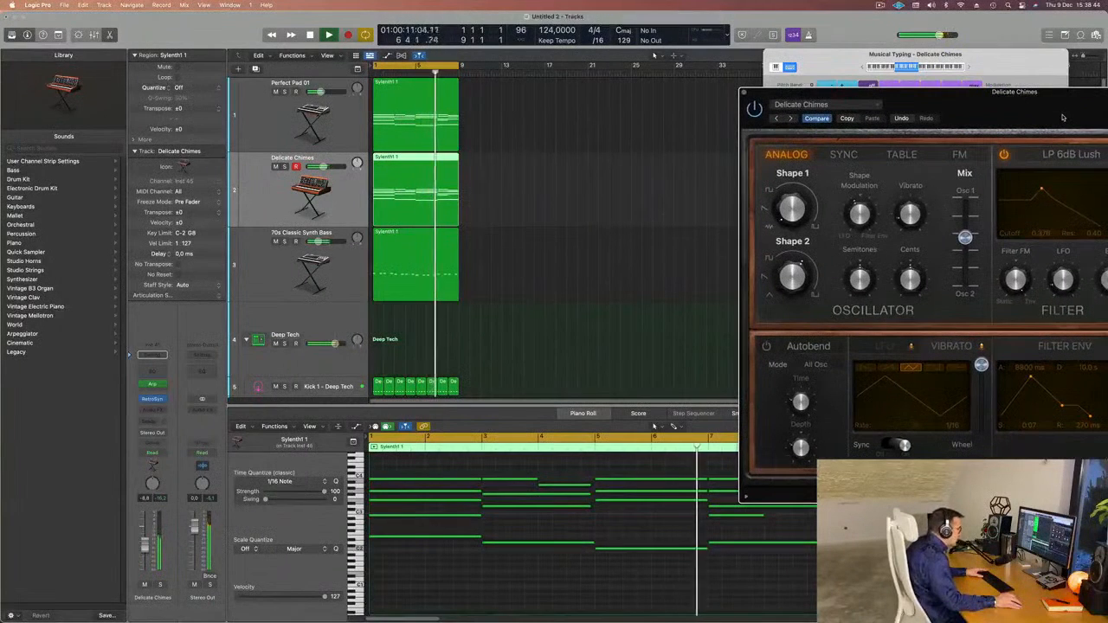
left_click_drag(1062, 117, 1087, 104)
key("space")
left_click(563, 486)
key("BackSpace")
left_click_drag(538, 478, 596, 480)
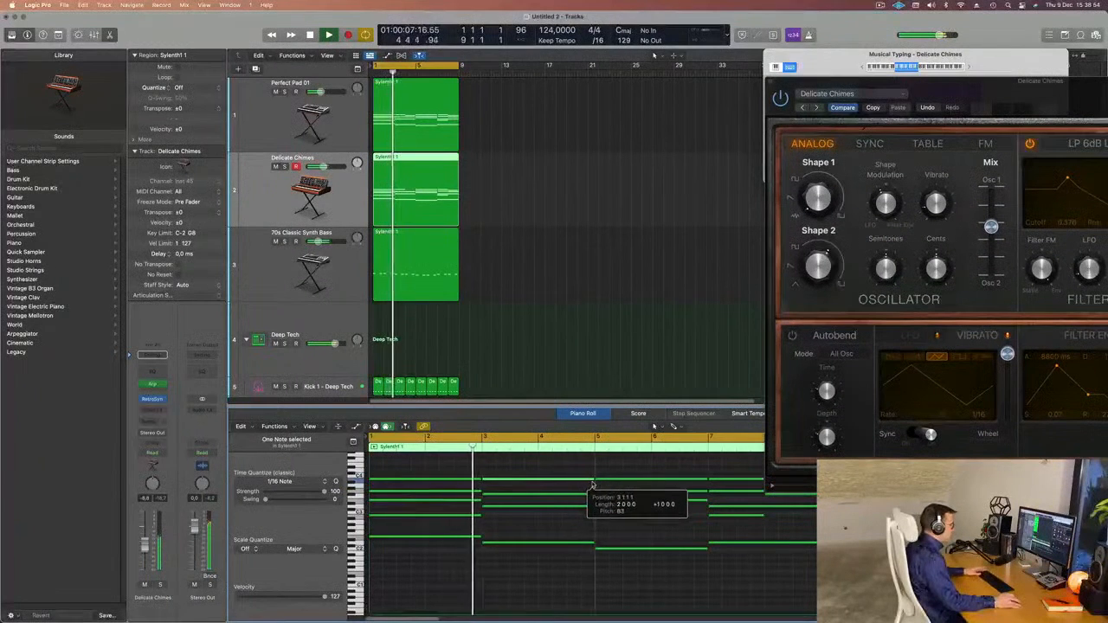
- Delete the extra upper notes in bar 8, extend the bar 7 chord notes to the region's end and play the loop
scroll(751, 530, "right", 4)
left_click_drag(666, 473, 705, 479)
key("BackSpace")
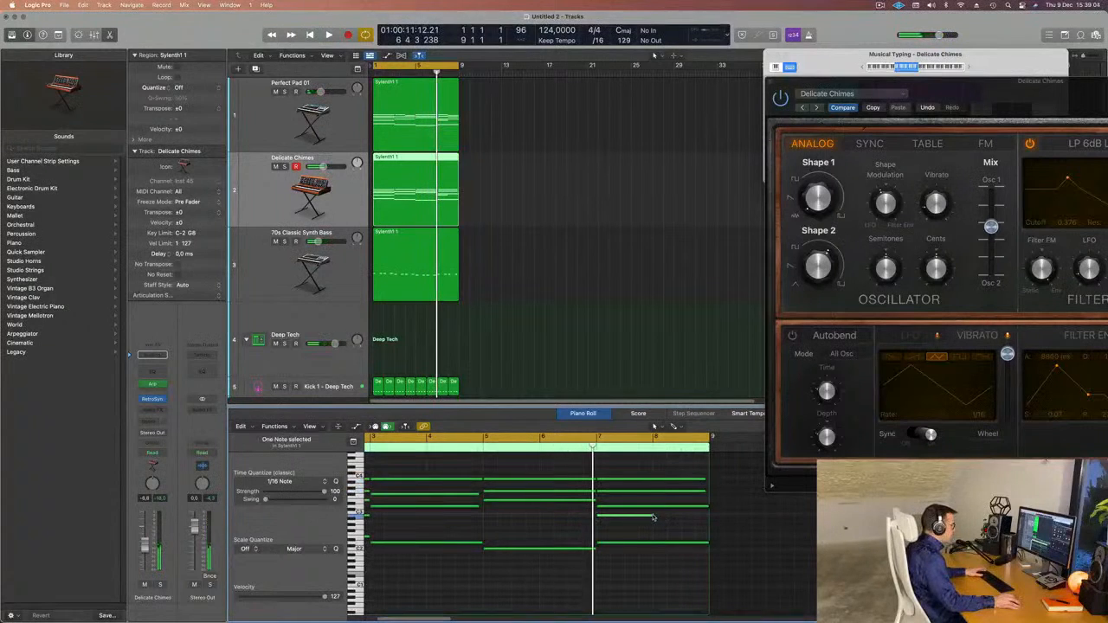
left_click_drag(653, 515, 707, 491)
key("space")
- Close Musical Typing, open the mixer, move the Retro Synth window clear of the channel strips and restart playback
left_click_drag(974, 92, 876, 59)
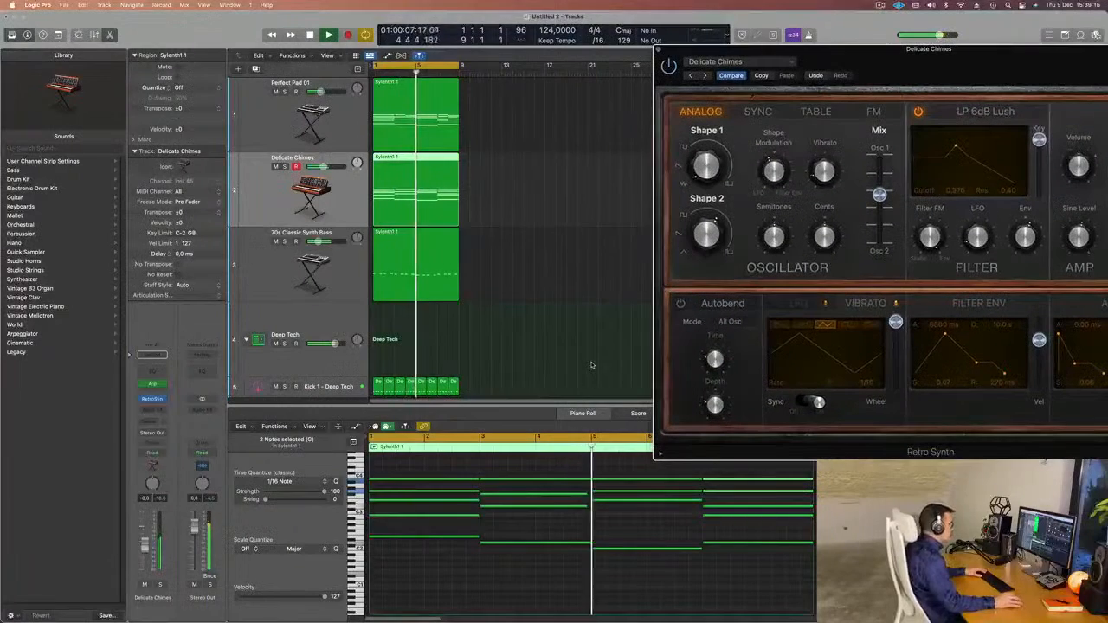
left_click_drag(949, 58, 790, 127)
left_click(265, 184)
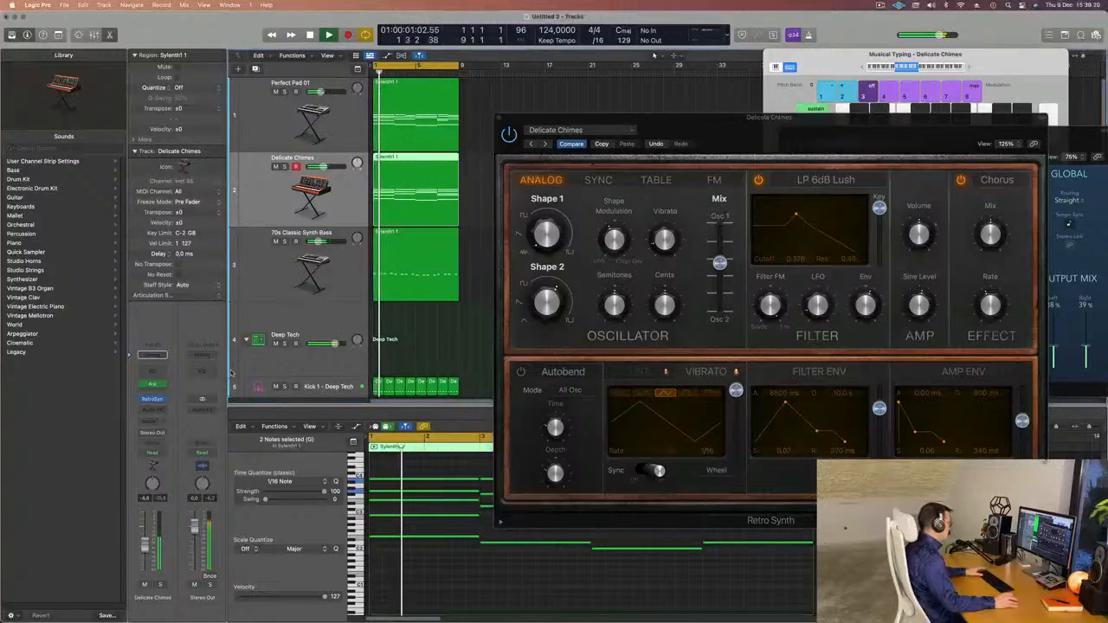
key("super+k")
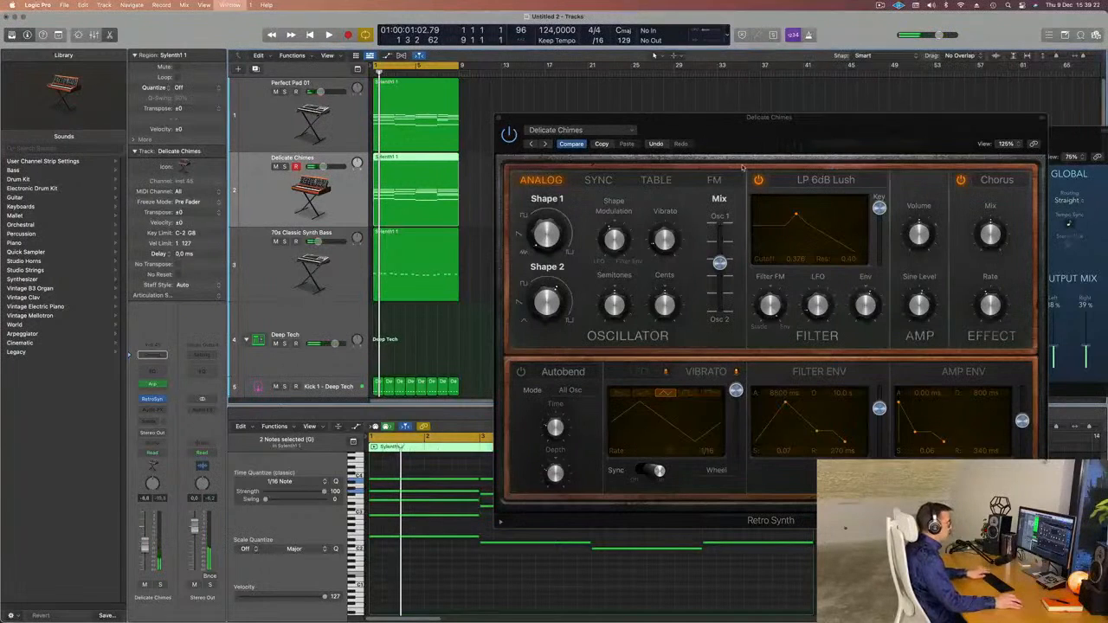
key("x")
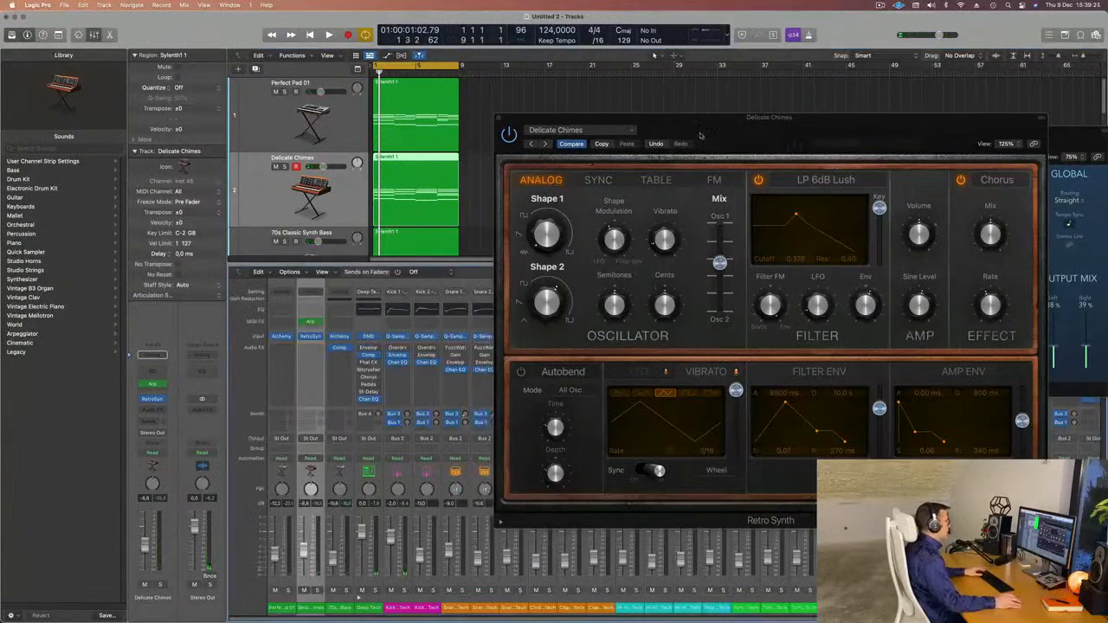
left_click_drag(688, 127, 962, 122)
key("space")
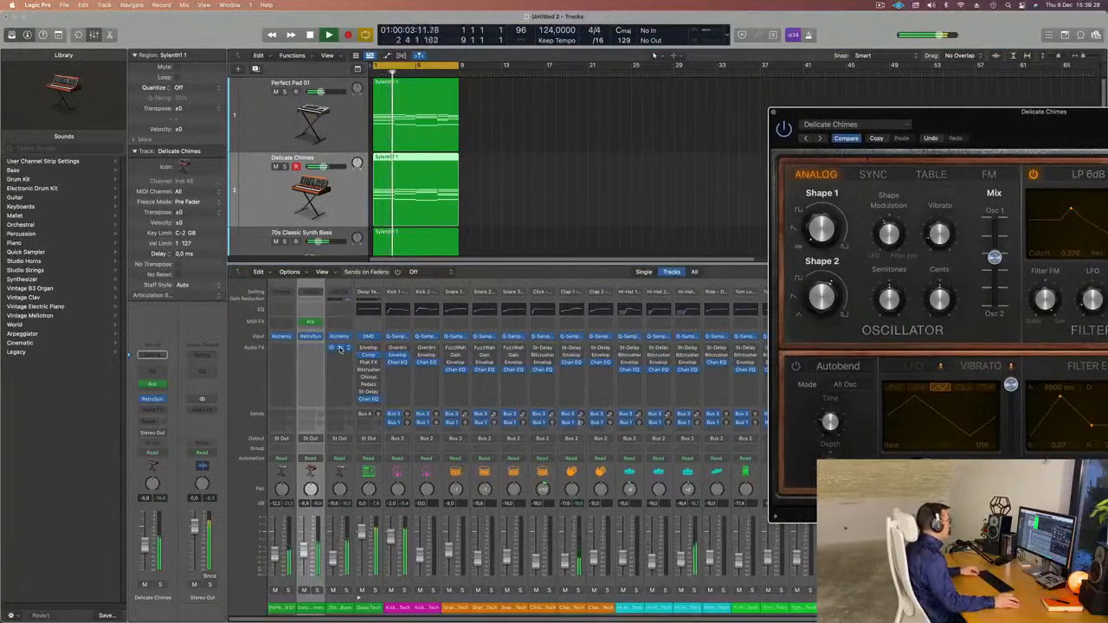
- Copy the synth bass channel's Compressor onto the Delicate Chimes channel and play the loop with it
left_click_drag(310, 351, 309, 350)
left_click_drag(992, 143, 859, 143)
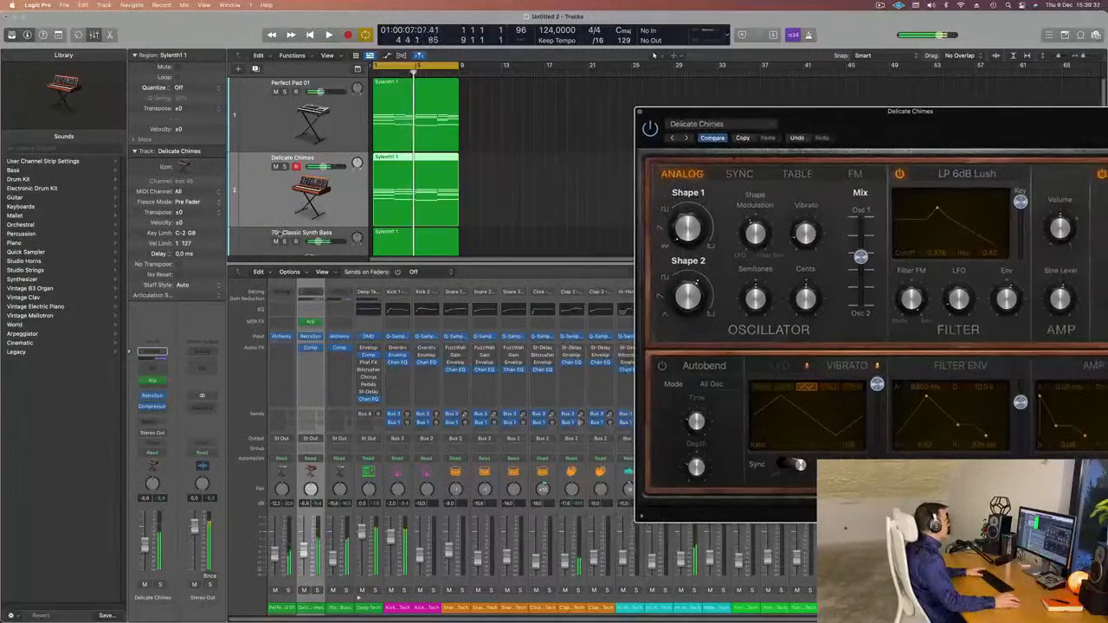
key("Down")
scroll(278, 142, "down", 3)
scroll(279, 142, "up", 2)
left_click(277, 142)
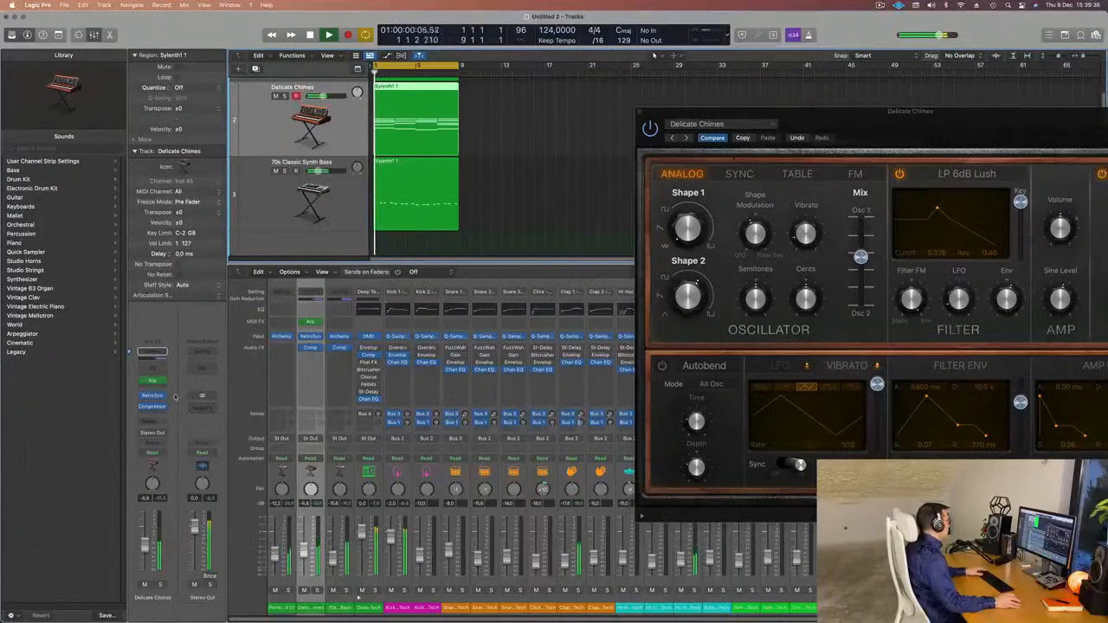
- Insert a stereo Delay Designer after the Compressor on Delicate Chimes and enlarge its window to 184 %
left_click(156, 407)
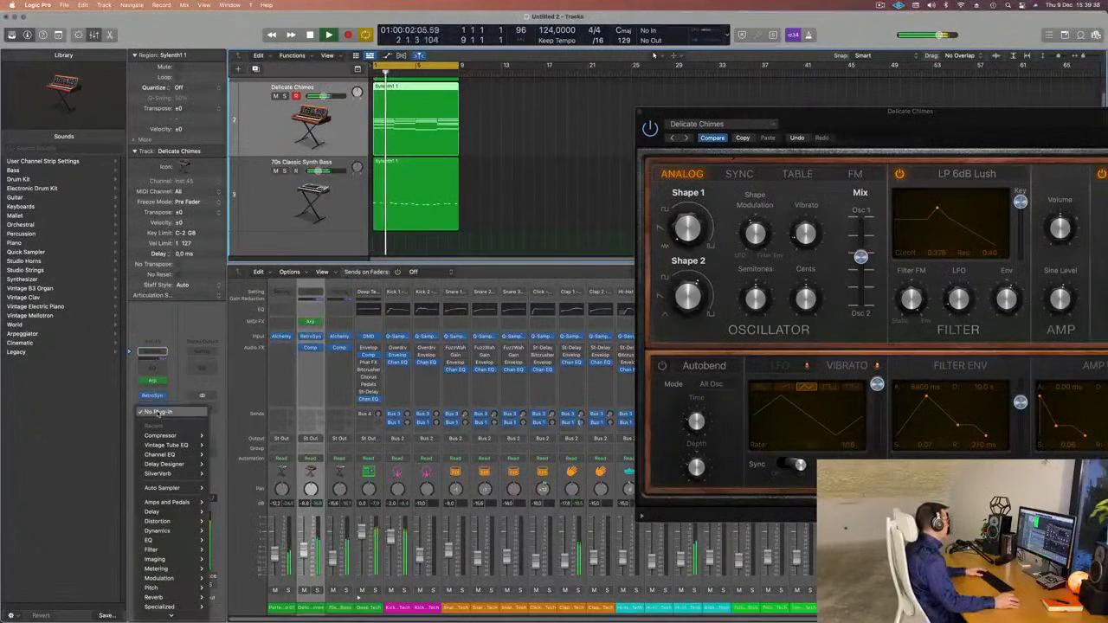
mouse_move(168, 474)
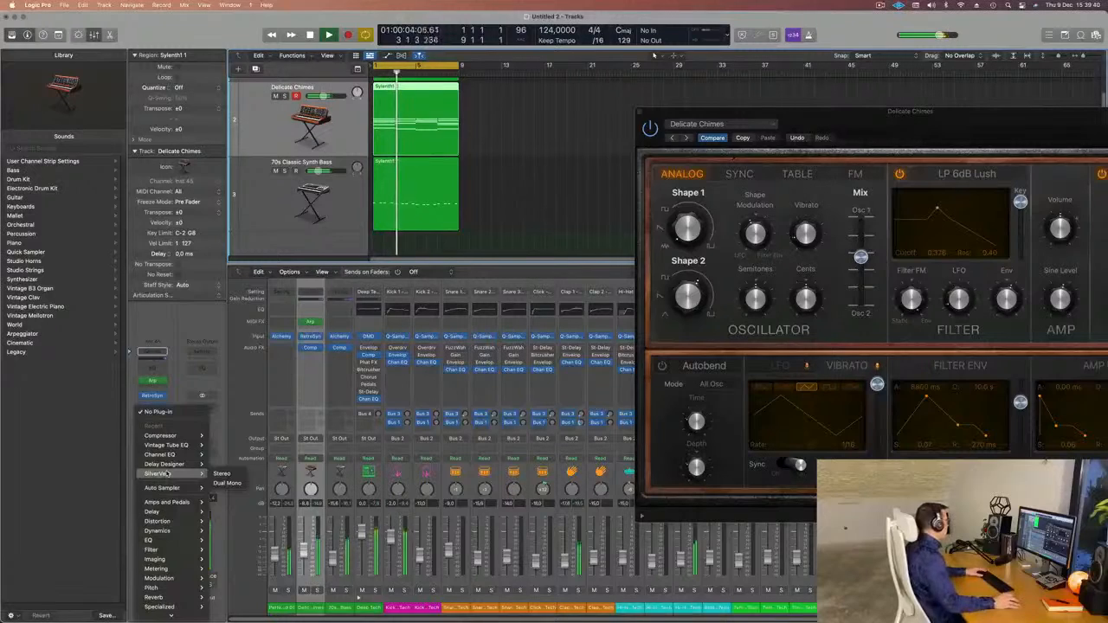
left_click(225, 464)
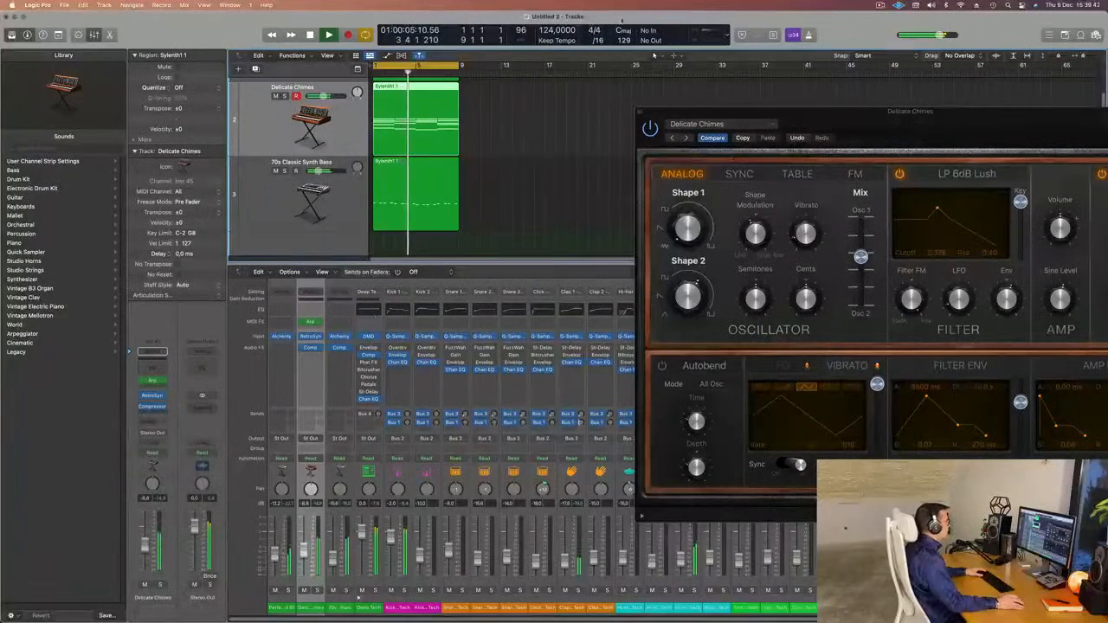
left_click_drag(438, 122, 540, 90)
left_click_drag(593, 221, 1019, 437)
left_click_drag(515, 103, 170, 79)
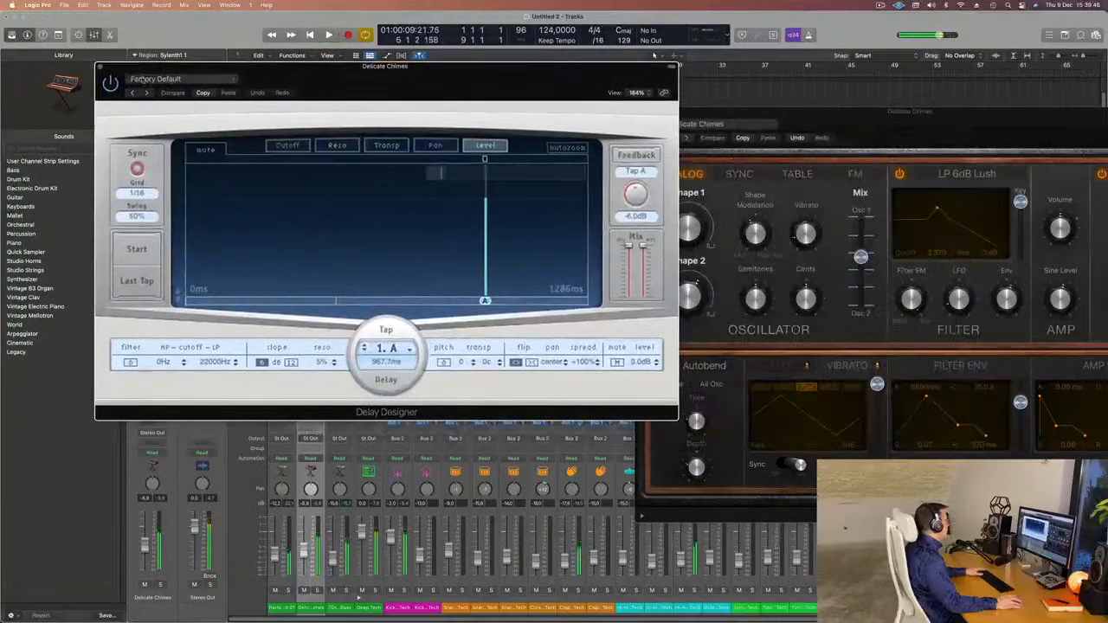
- Load Delay Designer's 1/16 Slow Pan preset, raise the dry level fully and balance the wet level during playback
left_click(190, 80)
mouse_move(210, 269)
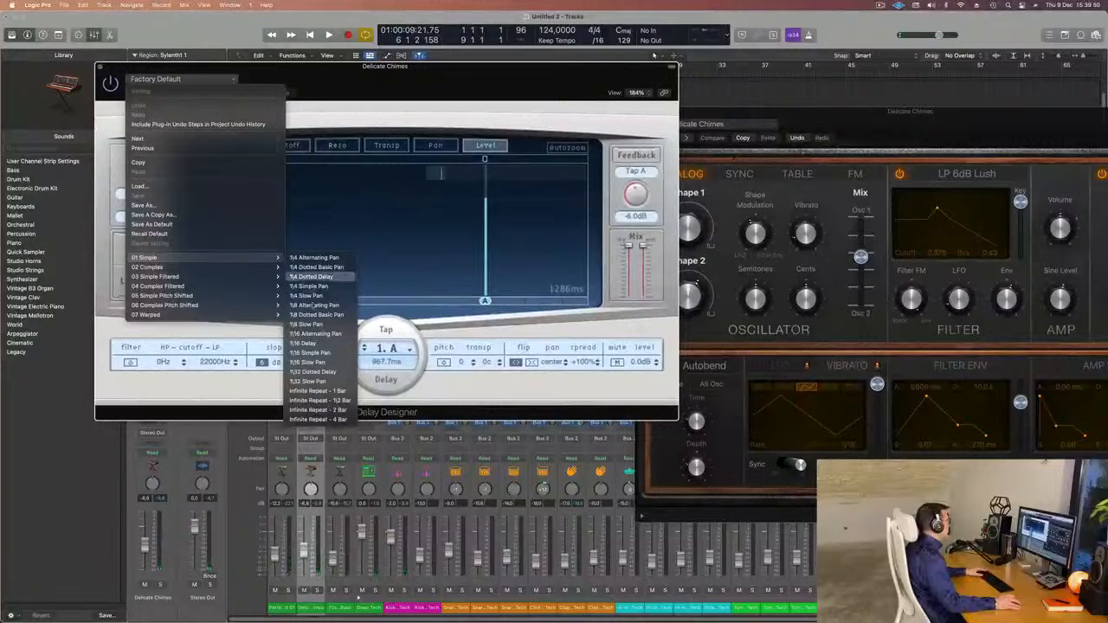
left_click(308, 362)
left_click_drag(466, 125, 774, 104)
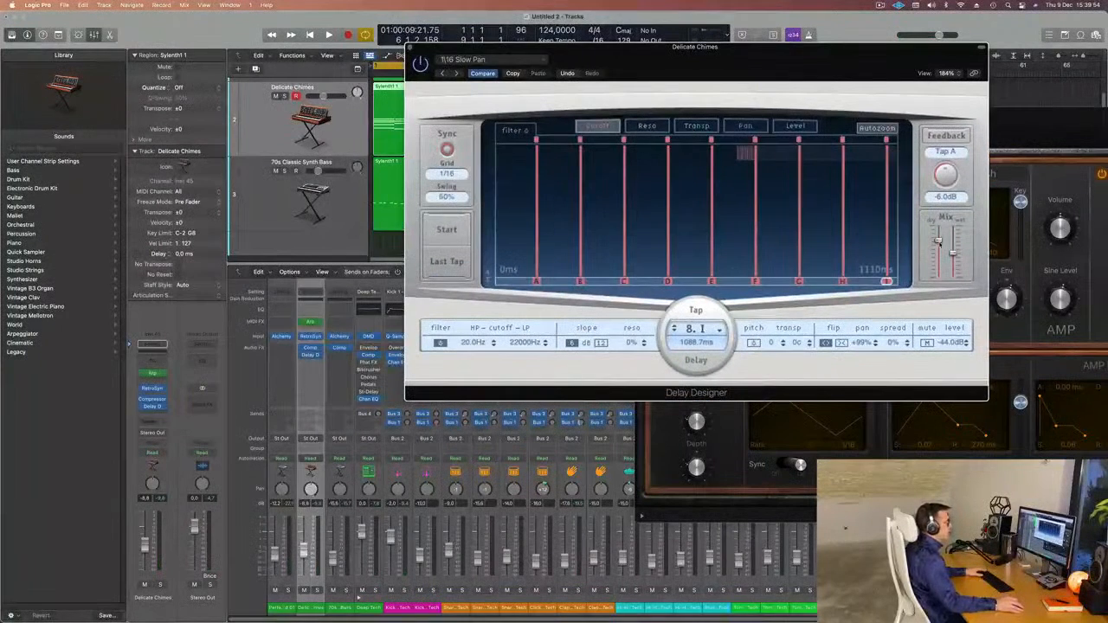
key("space")
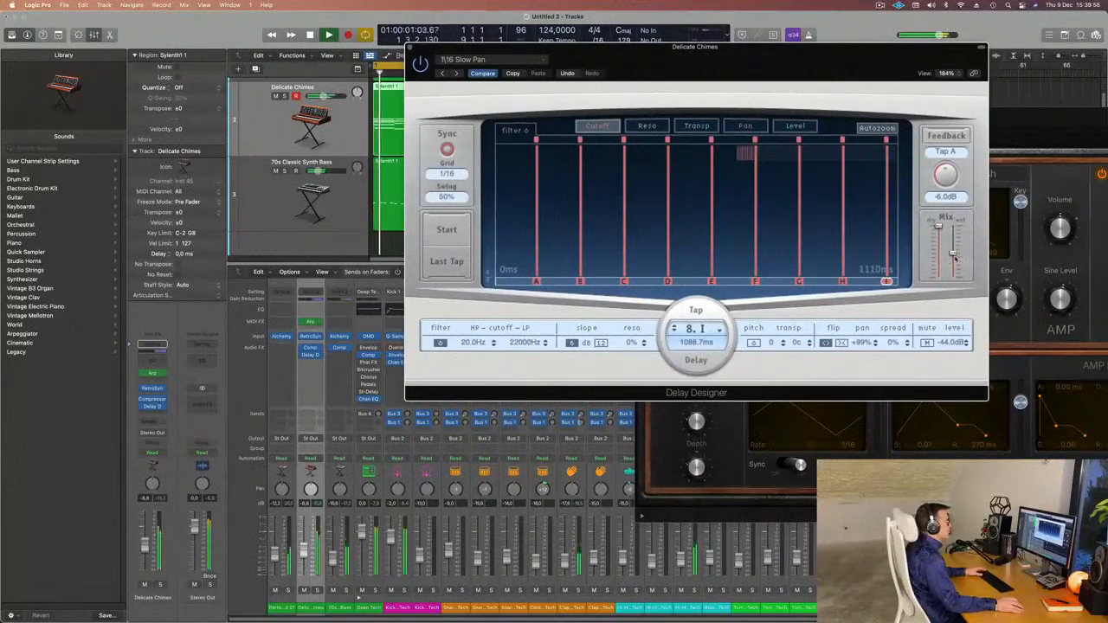
left_click_drag(946, 223, 952, 258)
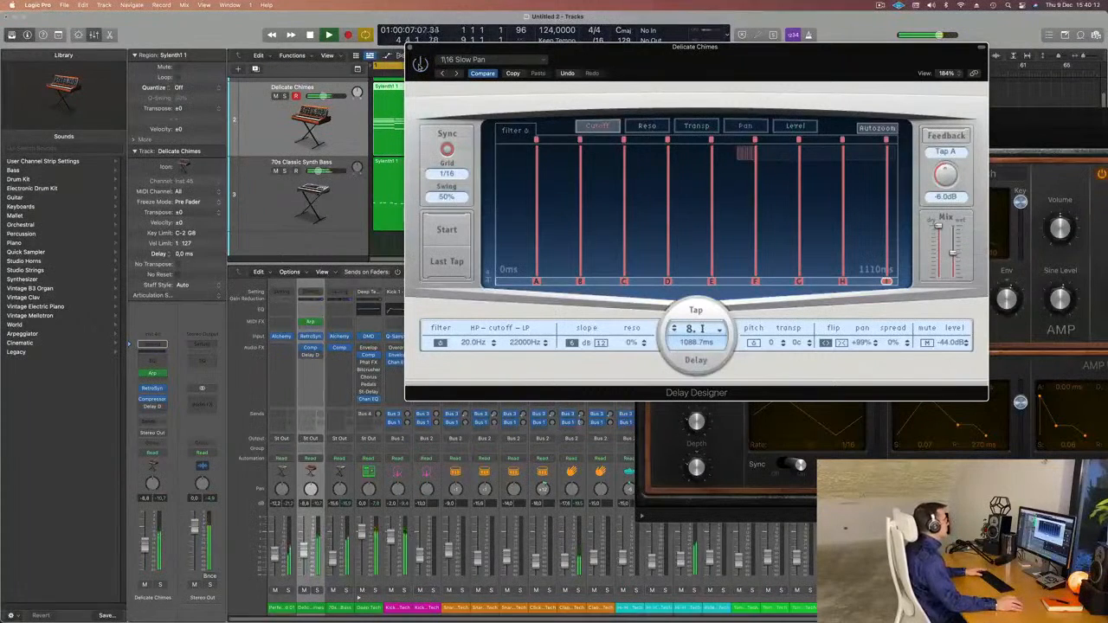
- Move Delay Designer ahead of the Compressor on Delicate Chimes, then close the Delay Designer and Retro Synth windows
left_click_drag(561, 65, 692, 60)
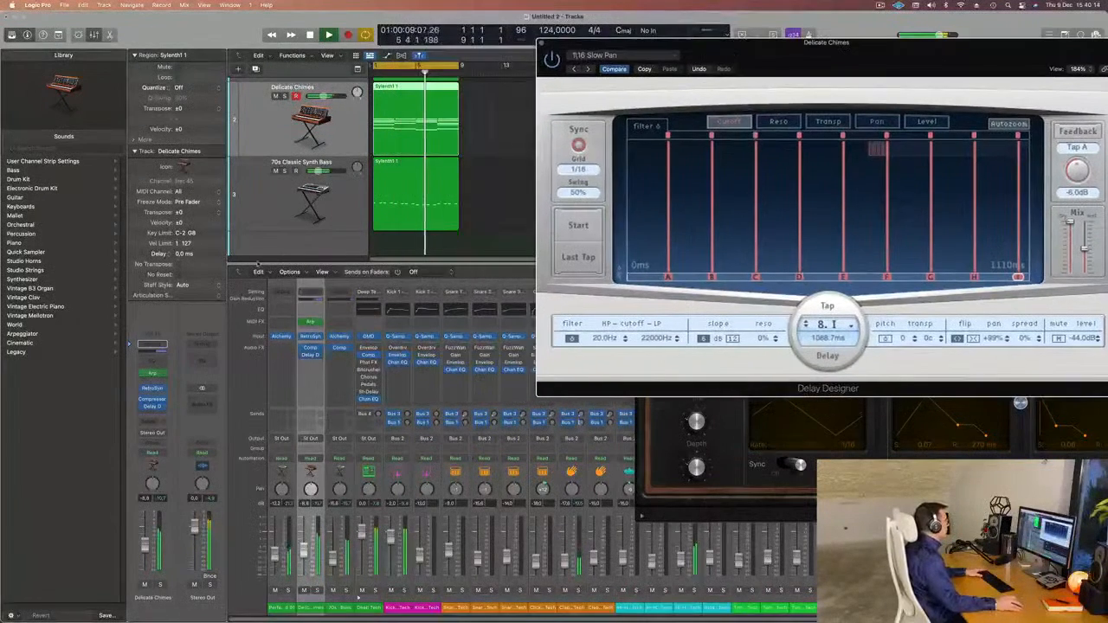
key("space")
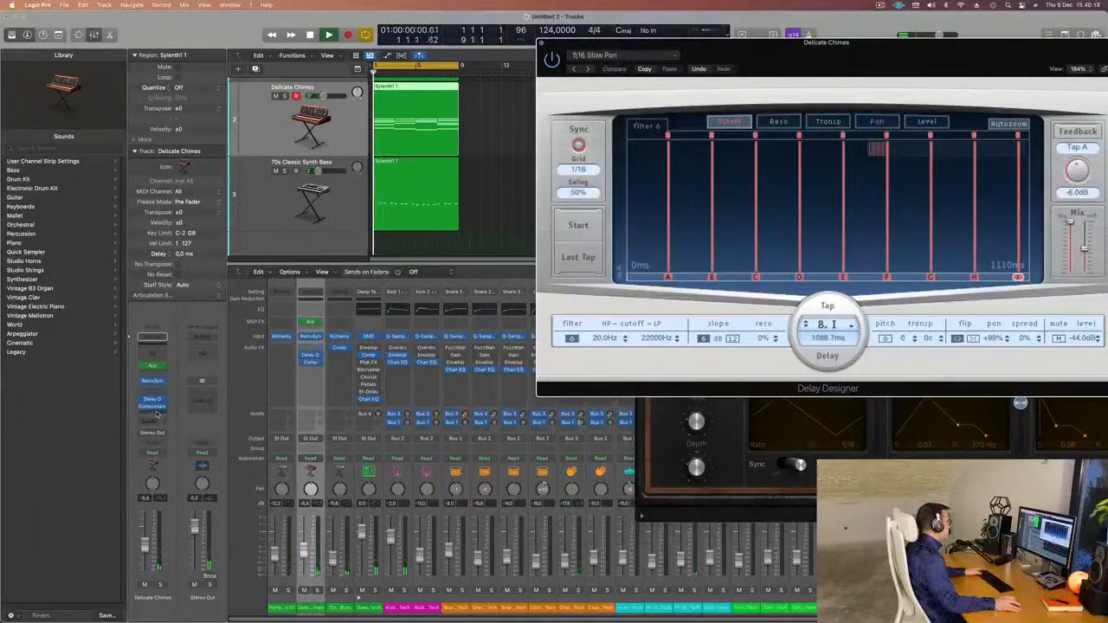
left_click_drag(874, 68, 604, 182)
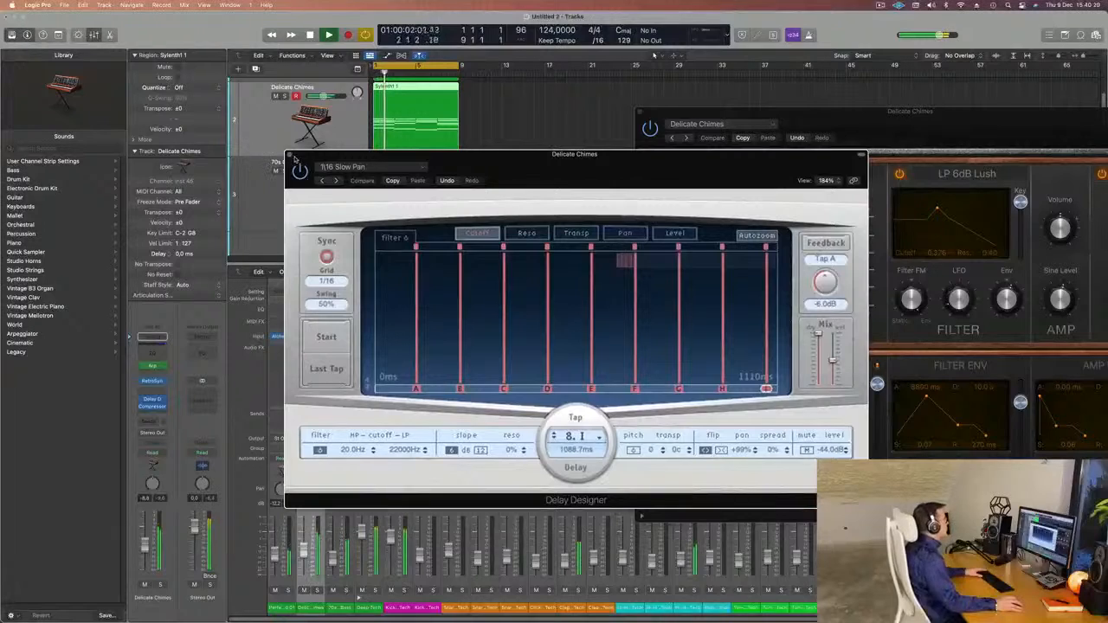
left_click(292, 156)
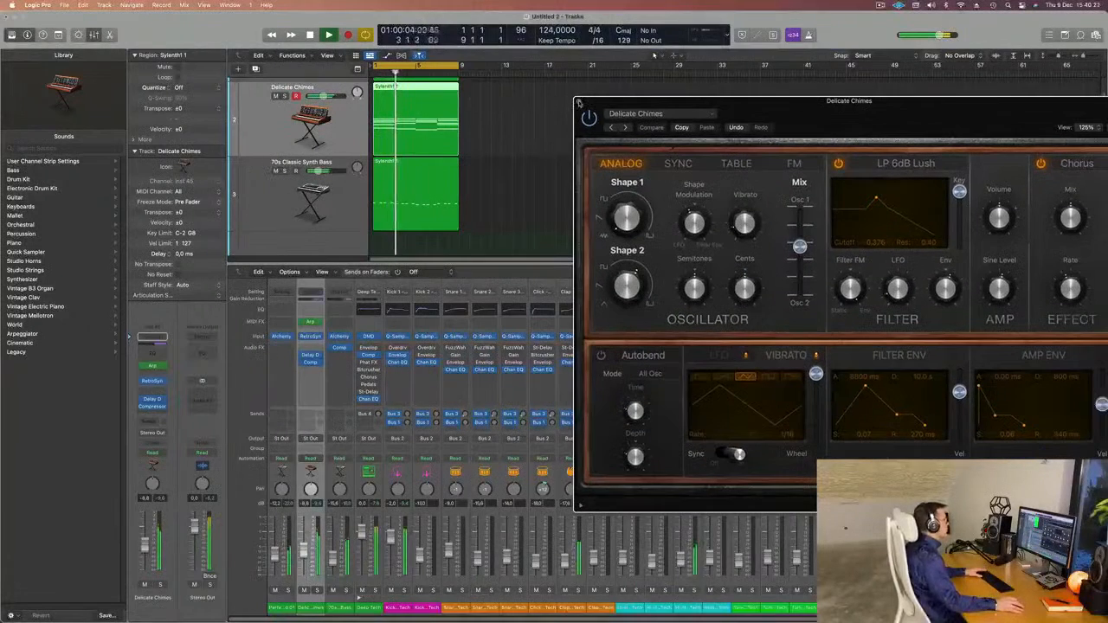
left_click(578, 103)
- Raise the filter cutoff and resonance of Delicate Chimes' Retro Synth, lower the channel volume slightly and close the synth
scroll(514, 212, "up", 2)
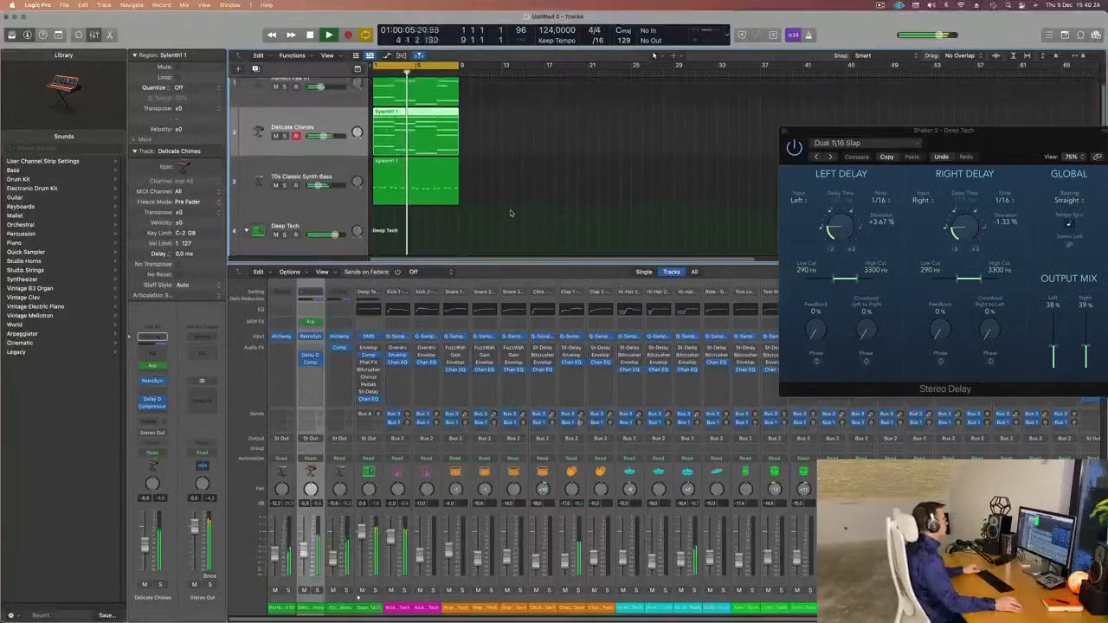
scroll(519, 204, "down", 3)
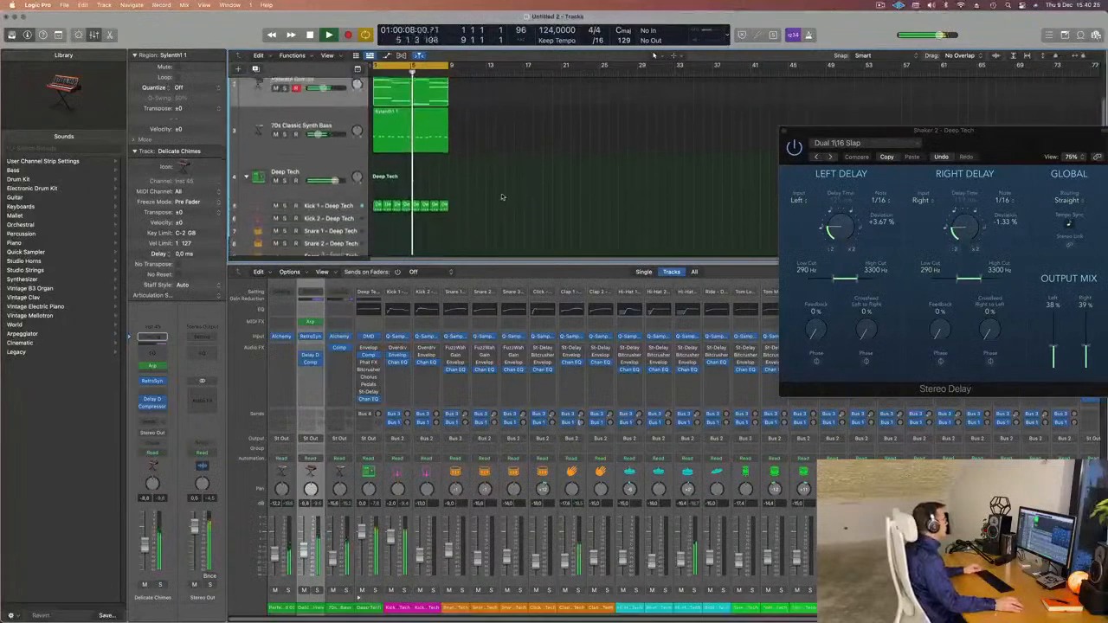
scroll(502, 197, "up", 4)
left_click(261, 197)
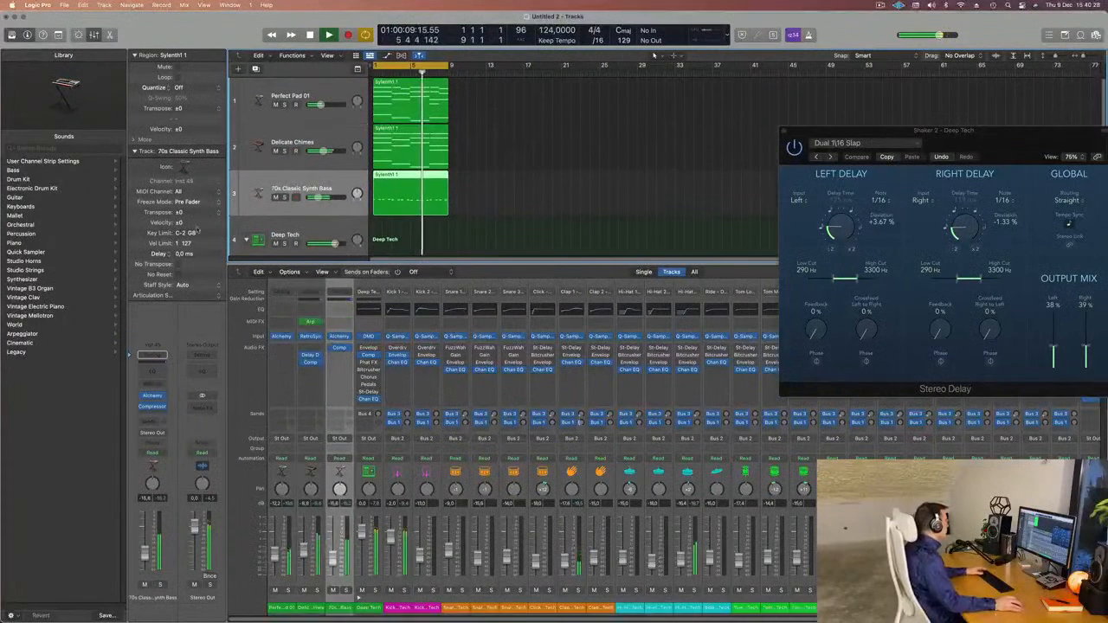
left_click(327, 144)
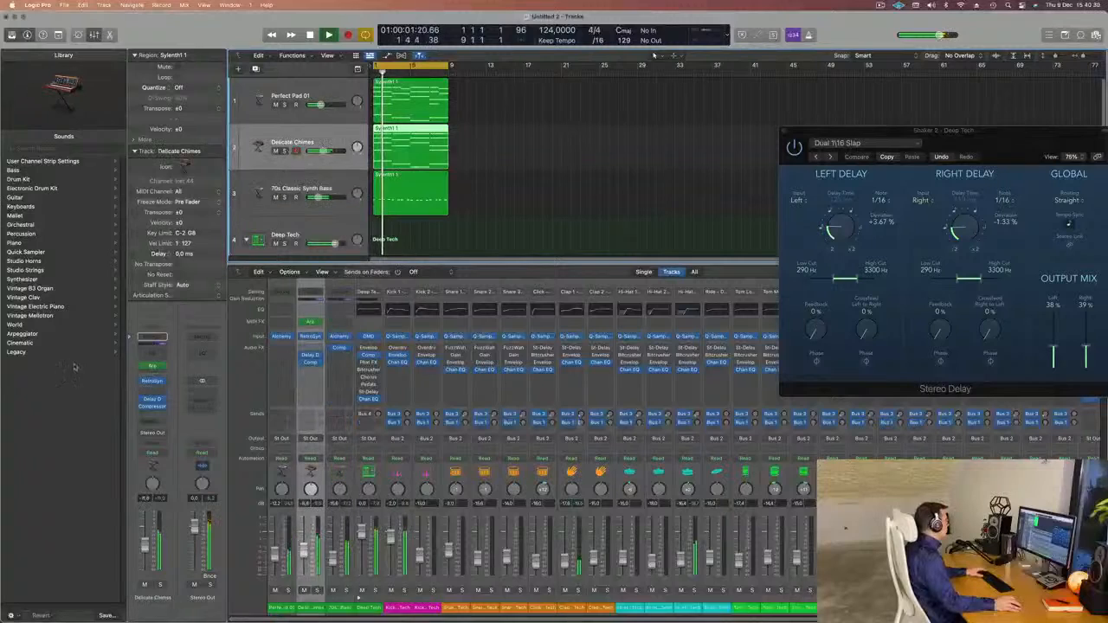
left_click(153, 381)
left_click_drag(829, 130, 654, 120)
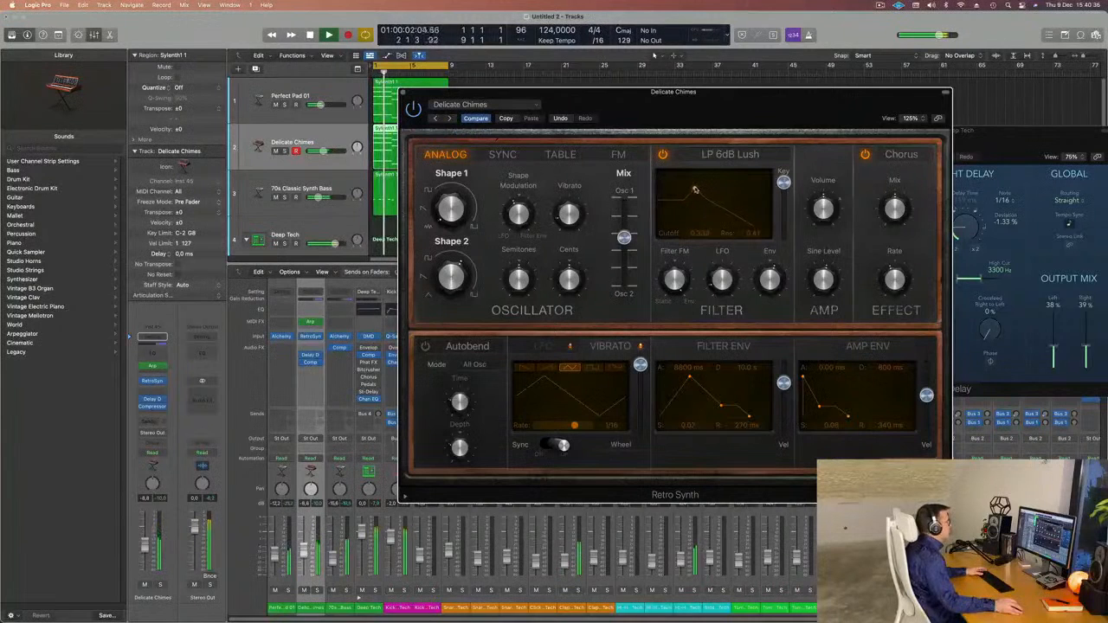
left_click_drag(689, 188, 708, 186)
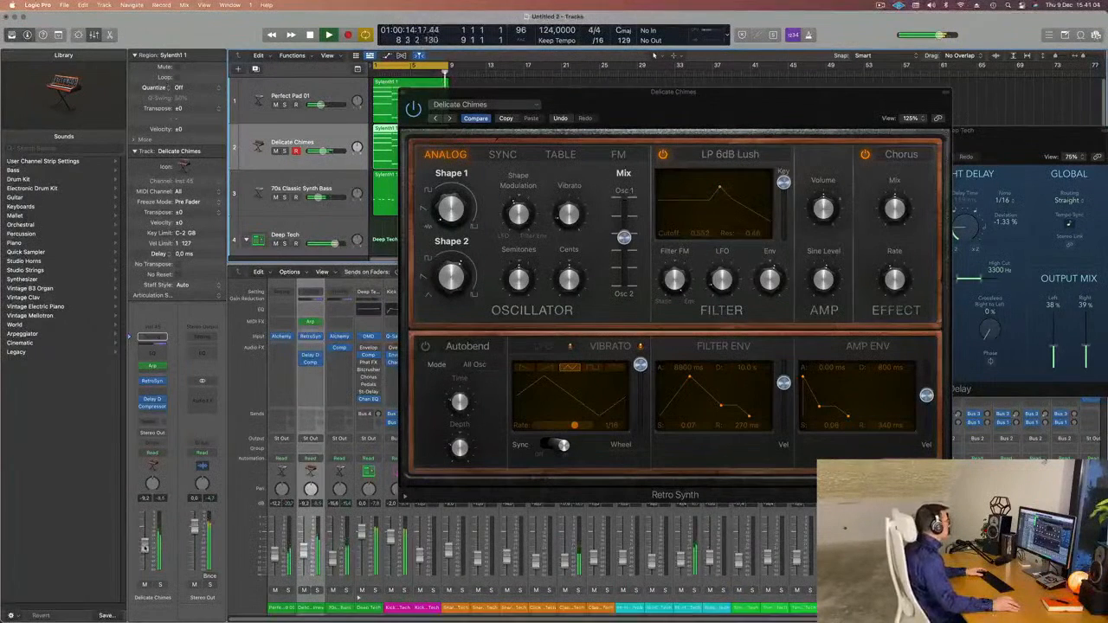
left_click(403, 91)
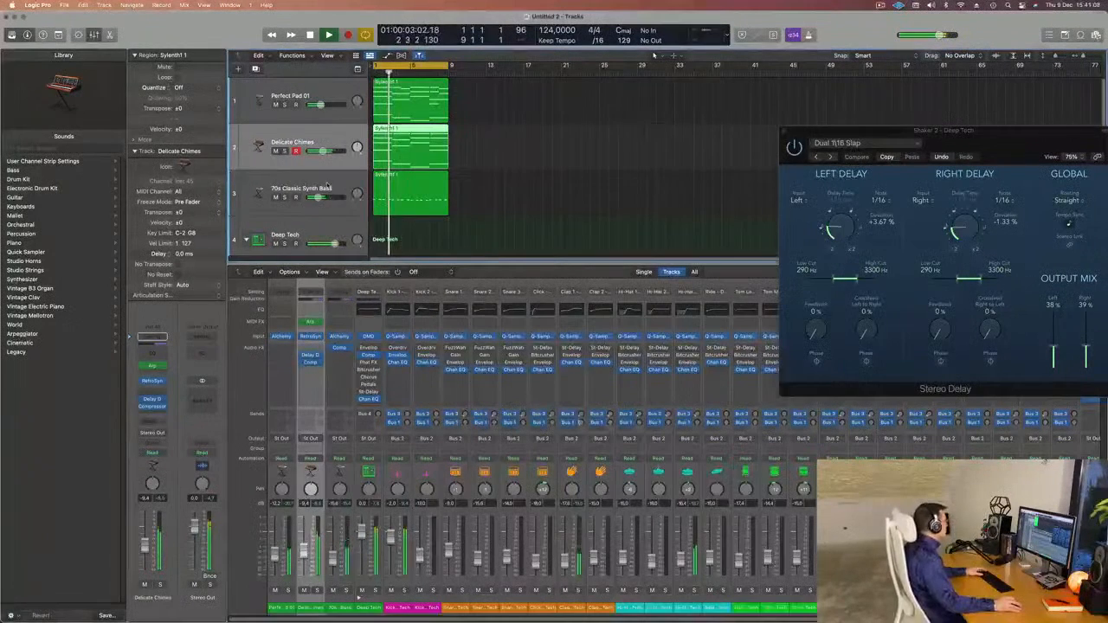
- Duplicate the 70s Classic Synth Bass track as an empty track directly beneath it
left_click(296, 187)
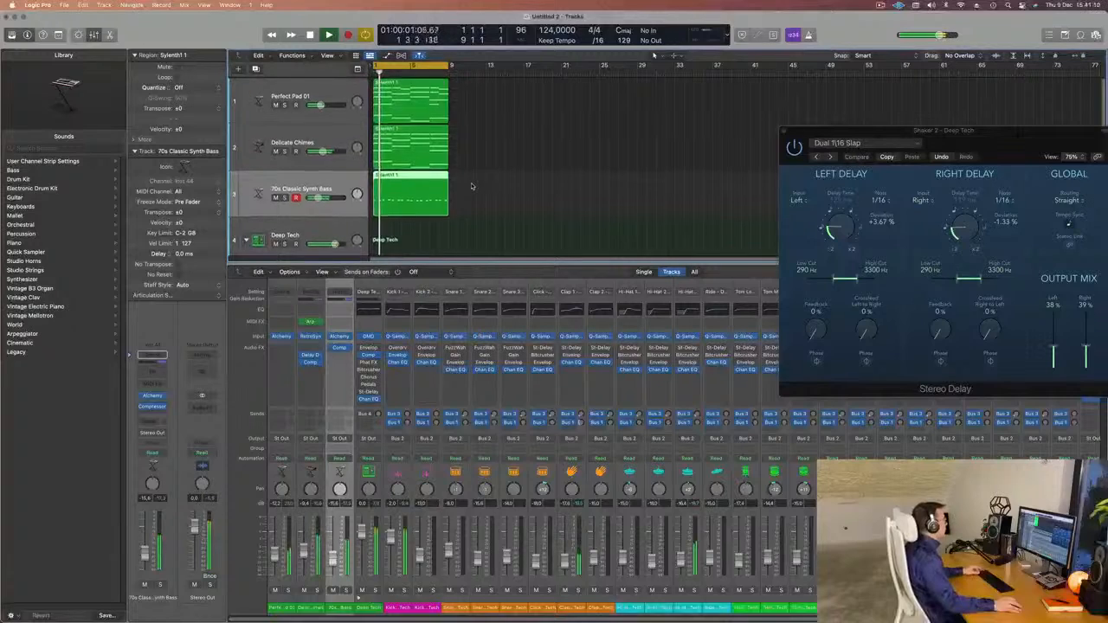
scroll(493, 203, "down", 5)
scroll(511, 217, "up", 5)
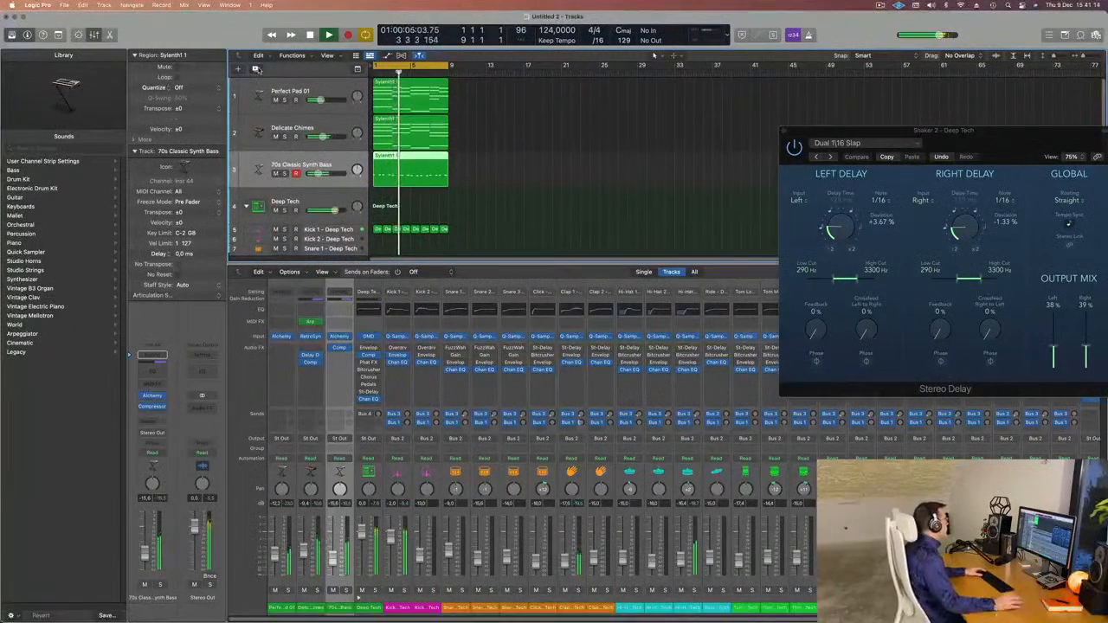
key("super+d")
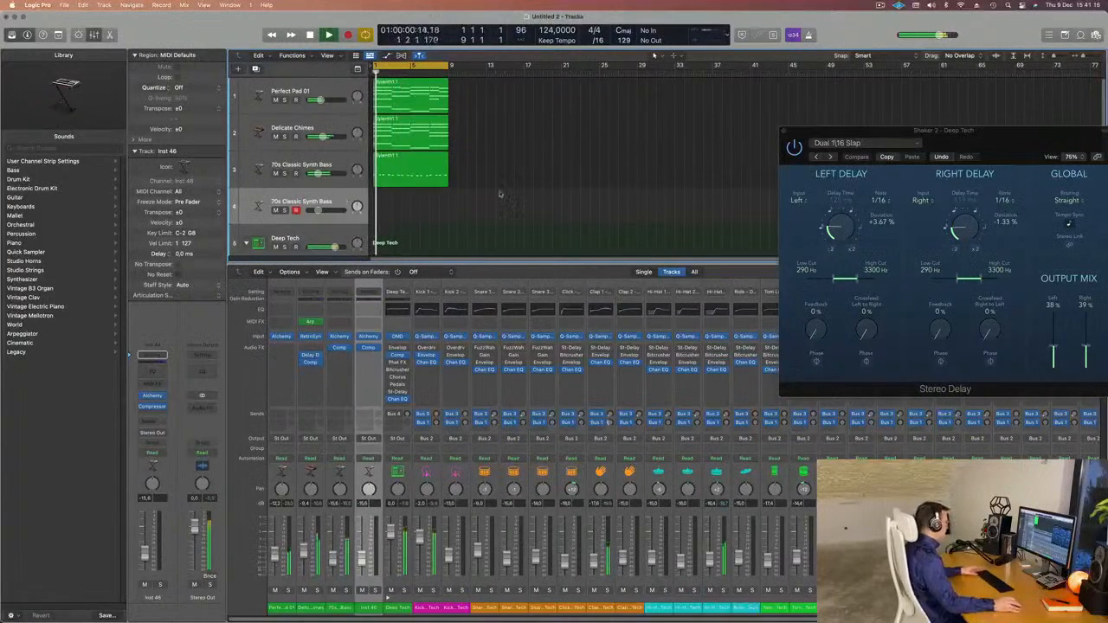
- Repeat all eight-bar regions three times, extend the cycle range to bar 33 and restart playback
key("super+r")
key("super+r")
key("super+r")
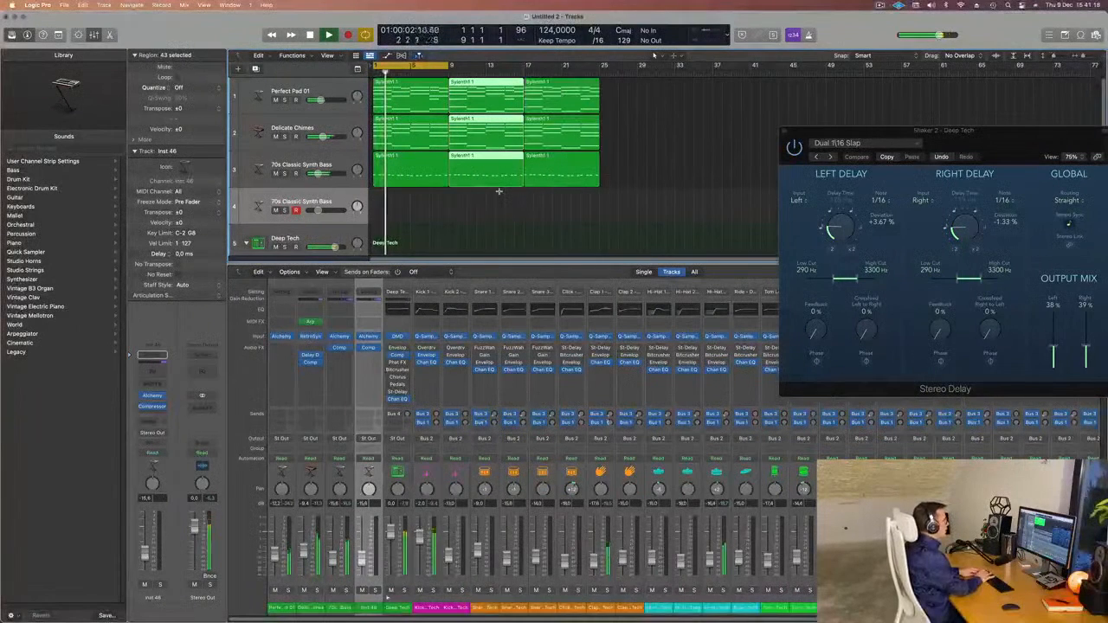
left_click_drag(449, 65, 673, 79)
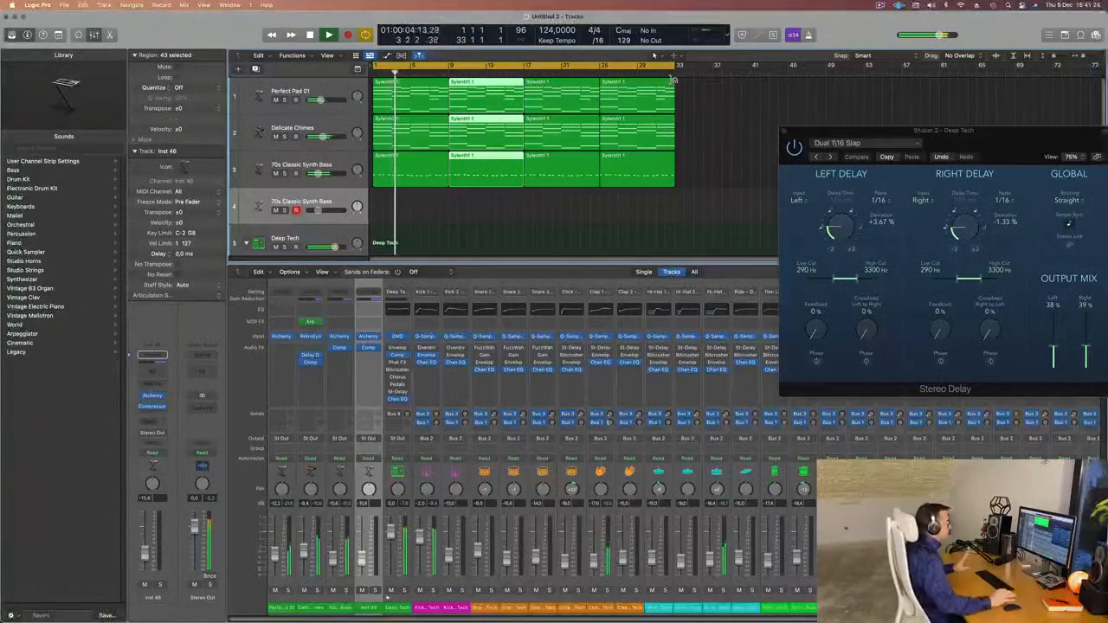
key("space")
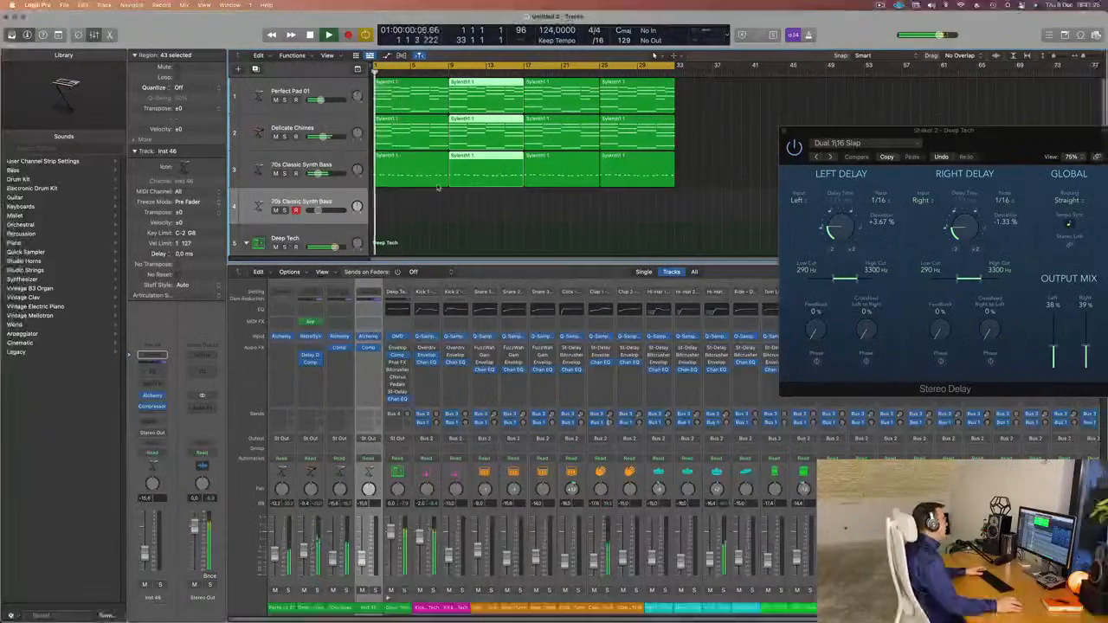
- Add a send to Bus 4 (Large Room) on the duplicated bass track, raise its level and restart playback
left_click(350, 198)
key("space")
key("space")
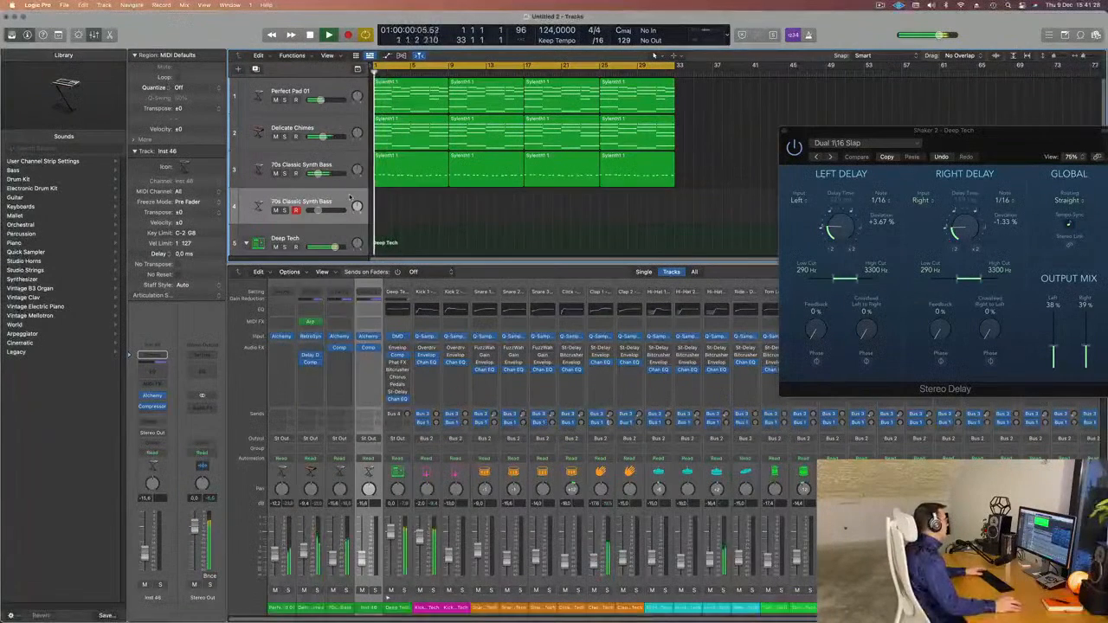
left_click(157, 423)
mouse_move(151, 435)
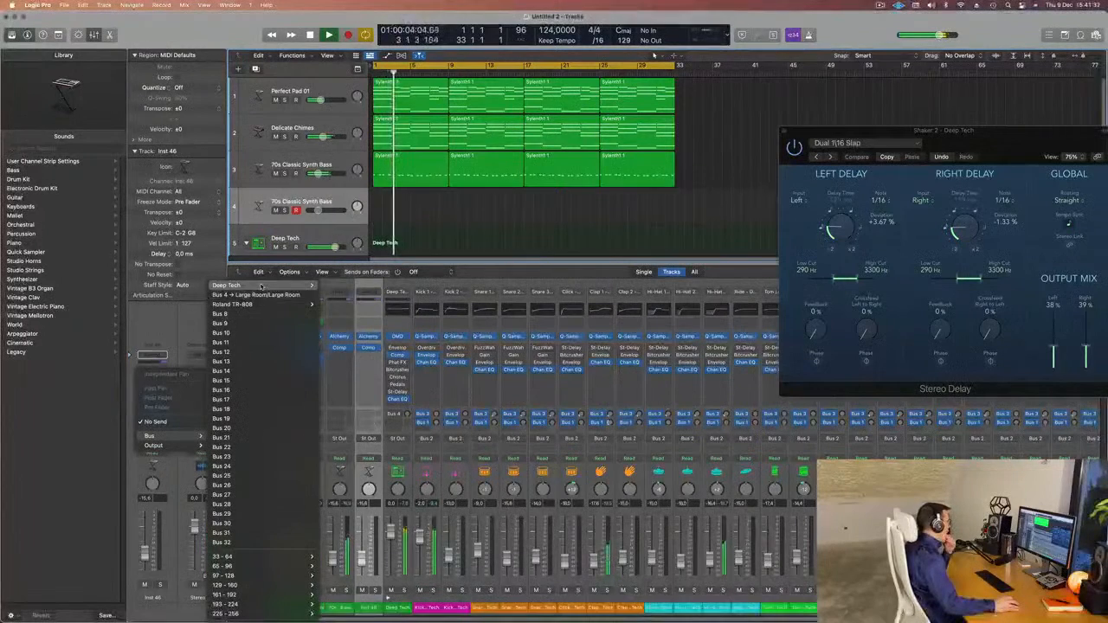
left_click(260, 295)
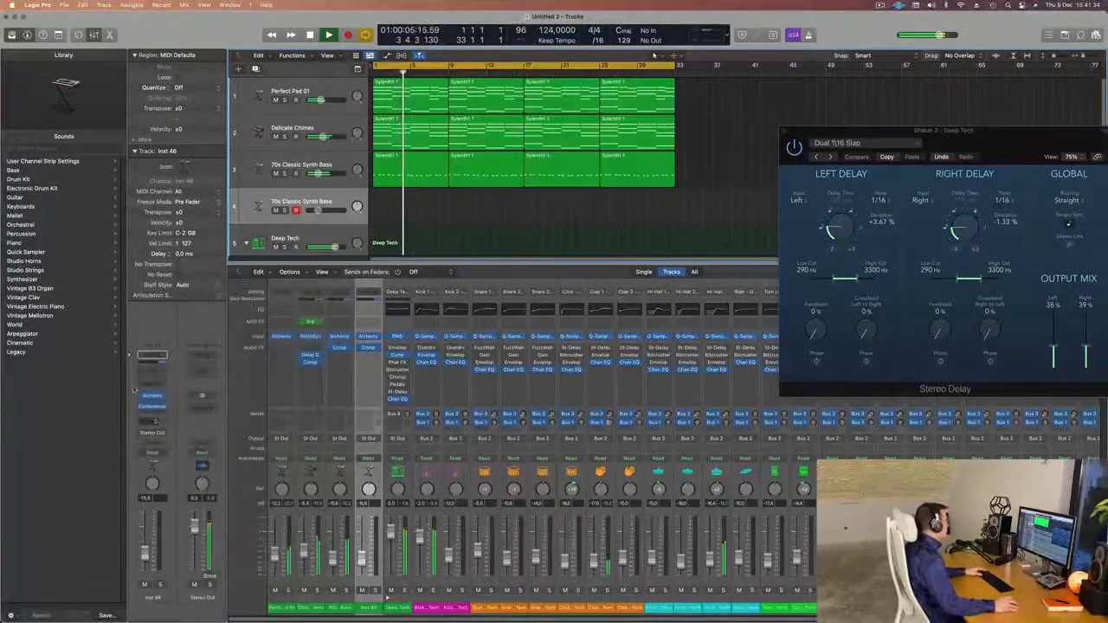
left_click_drag(166, 415, 162, 416)
key("space")
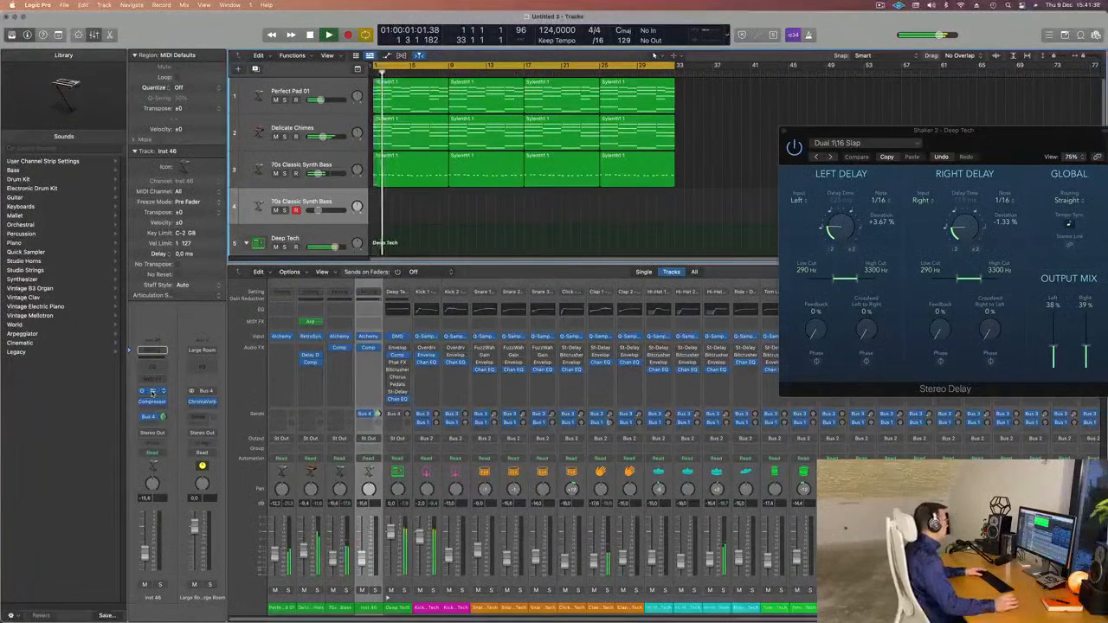
- Load the Arctic Noise Lead preset from Alchemy's Leads category on the duplicated track and open Musical Typing
left_click(372, 337)
mouse_move(597, 126)
left_mouse_down()
mouse_move(620, 135)
mouse_move(595, 128)
left_mouse_up()
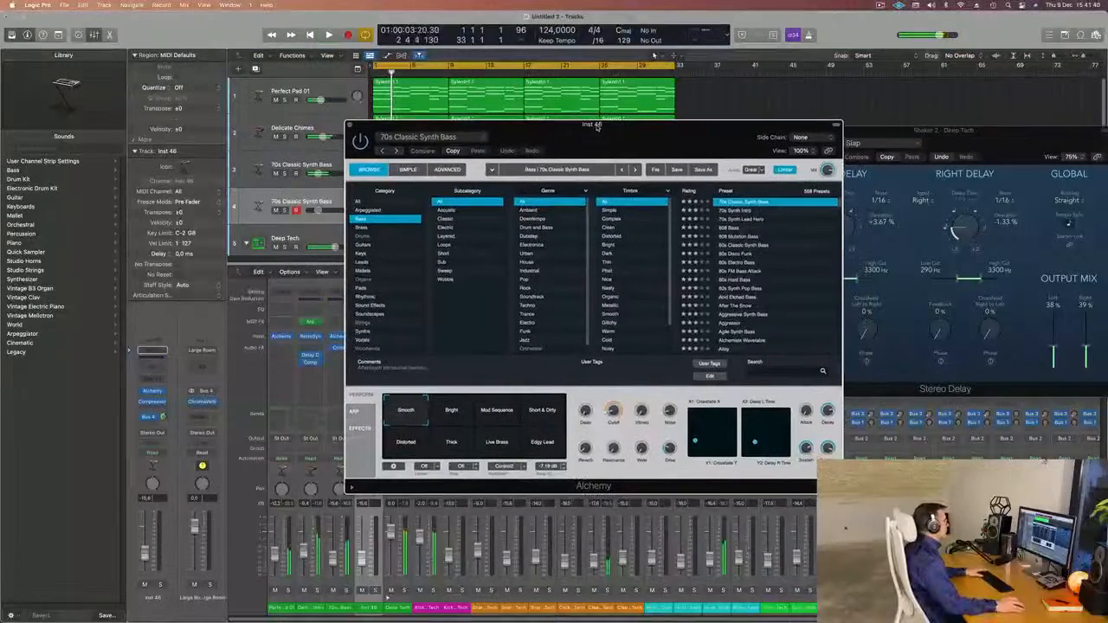
left_click(361, 262)
scroll(743, 262, "down", 5)
left_click(780, 255)
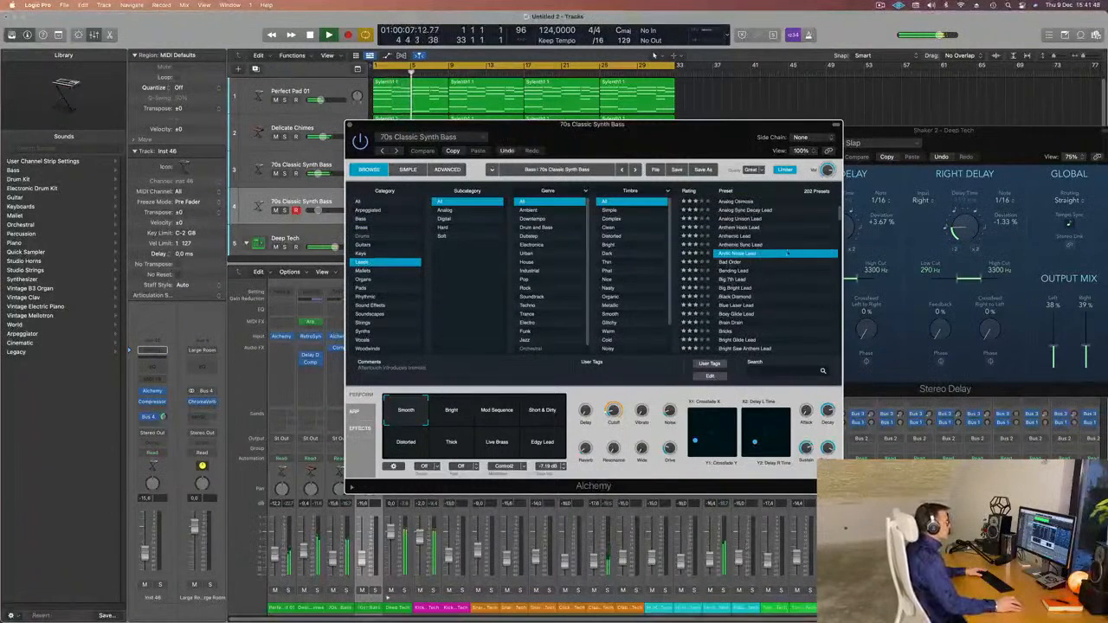
left_click_drag(683, 126, 816, 123)
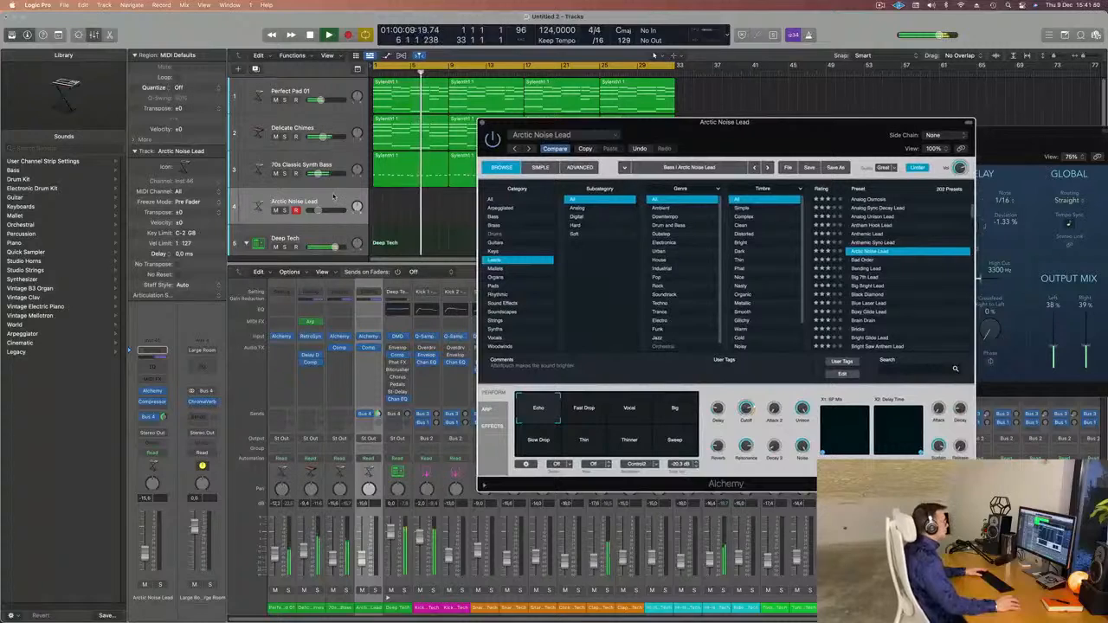
key("super+k")
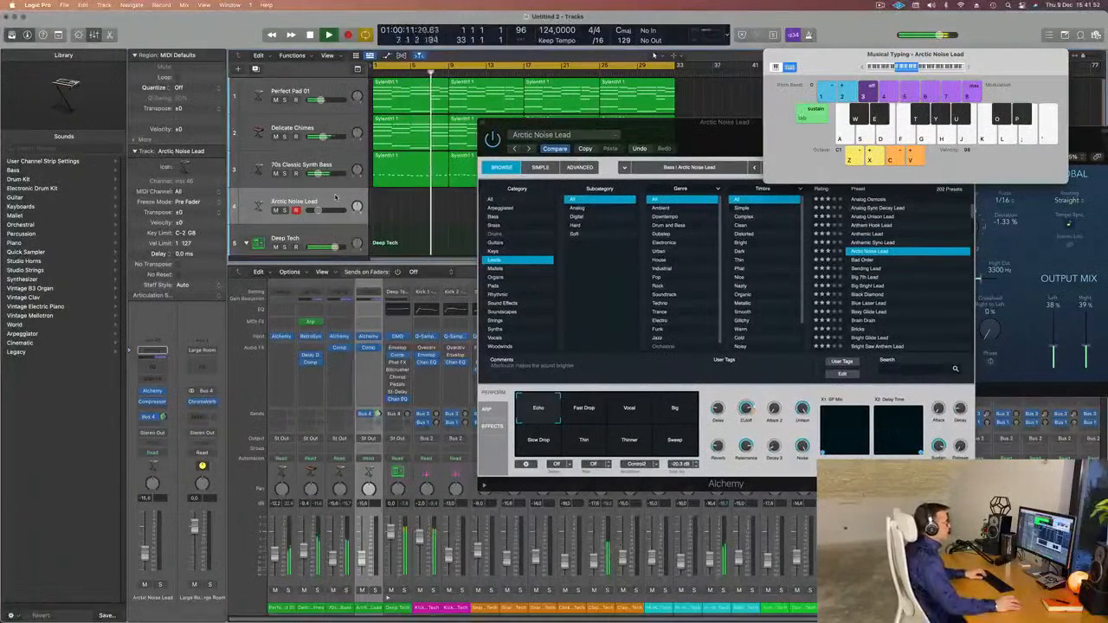
- Reposition Musical Typing and audition the Arctic Noise Lead by improvising a melody over the running playback
left_click_drag(968, 68, 903, 90)
left_click(903, 90)
key("g")
key("h")
key("f")
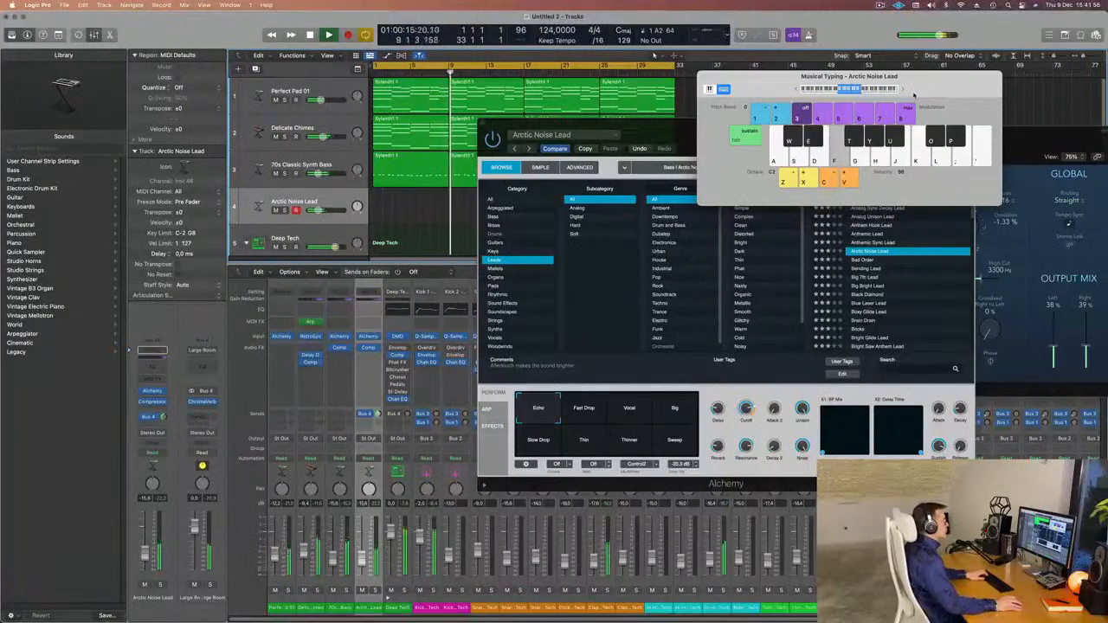
key("h")
key("j")
key("j")
key("k")
key("l")
key("semicolon")
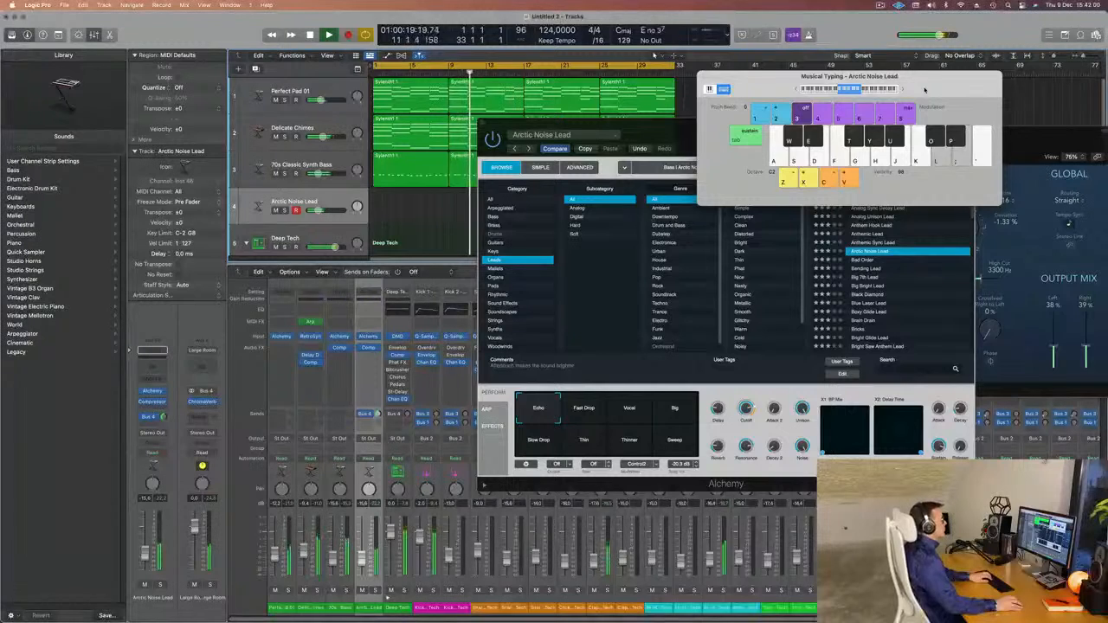
key("l")
key("semicolon")
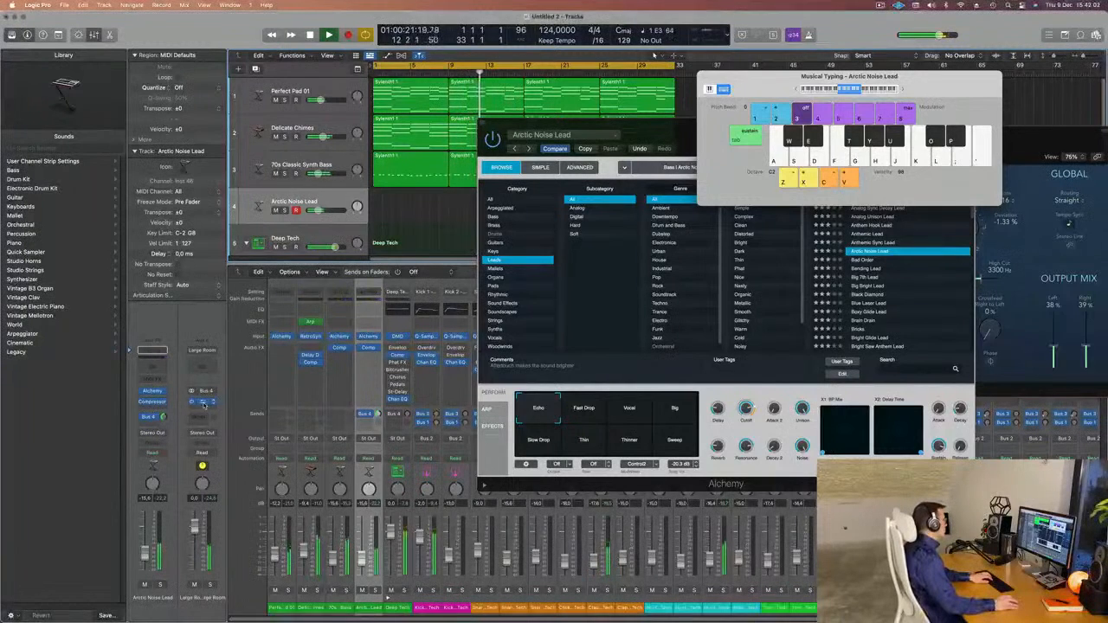
key("semicolon")
key("j")
key("k")
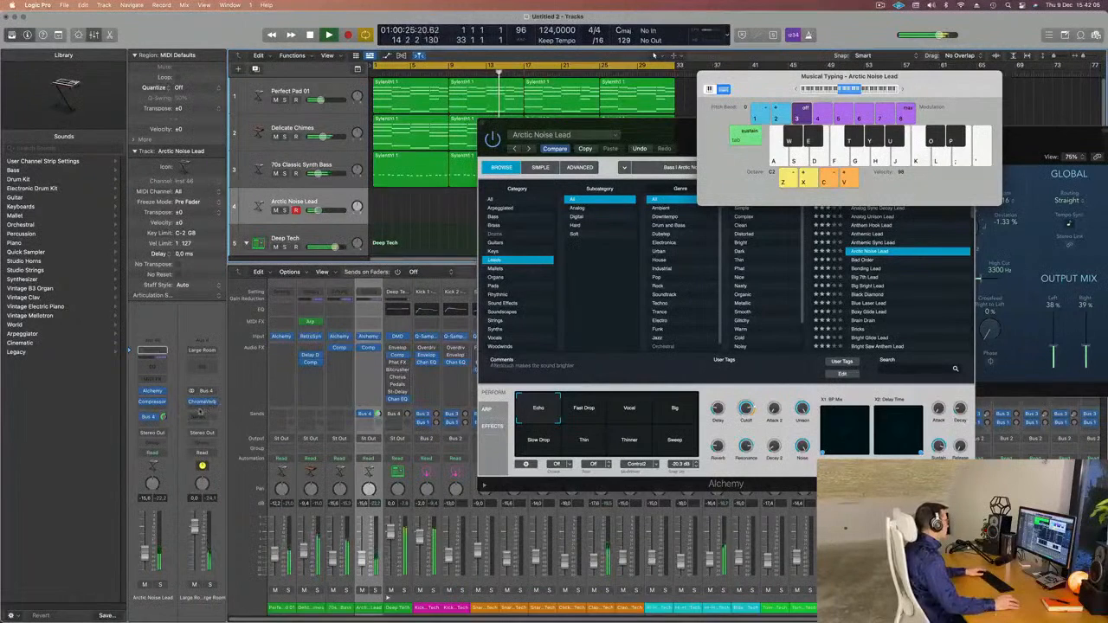
- Add a second send, to Bus 8, on the Arctic Noise Lead track
left_click(152, 420)
mouse_move(186, 437)
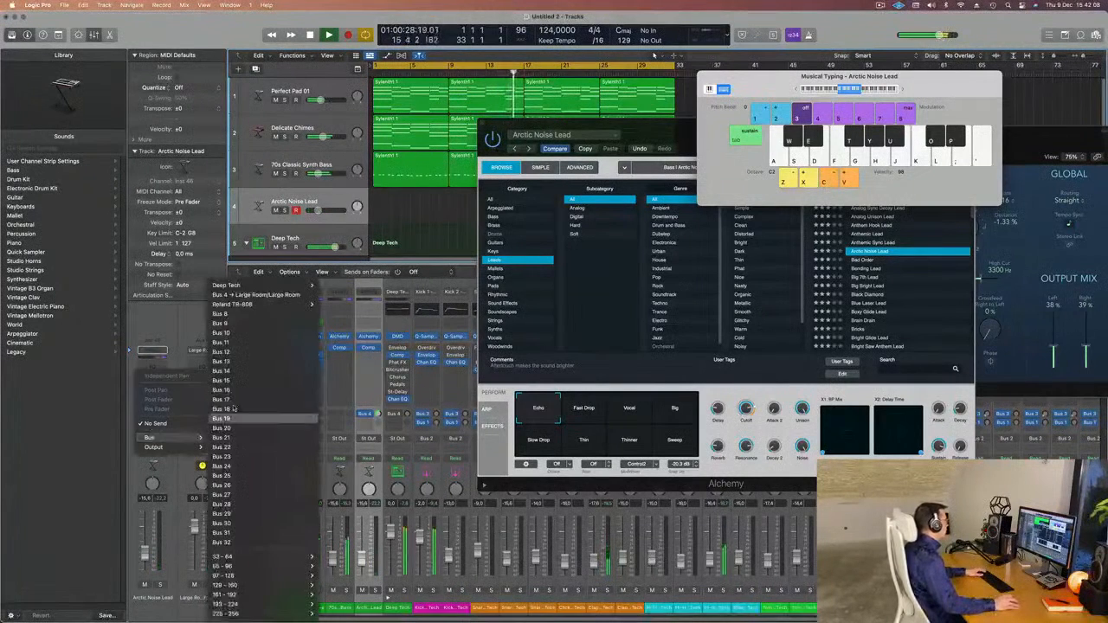
left_click(247, 314)
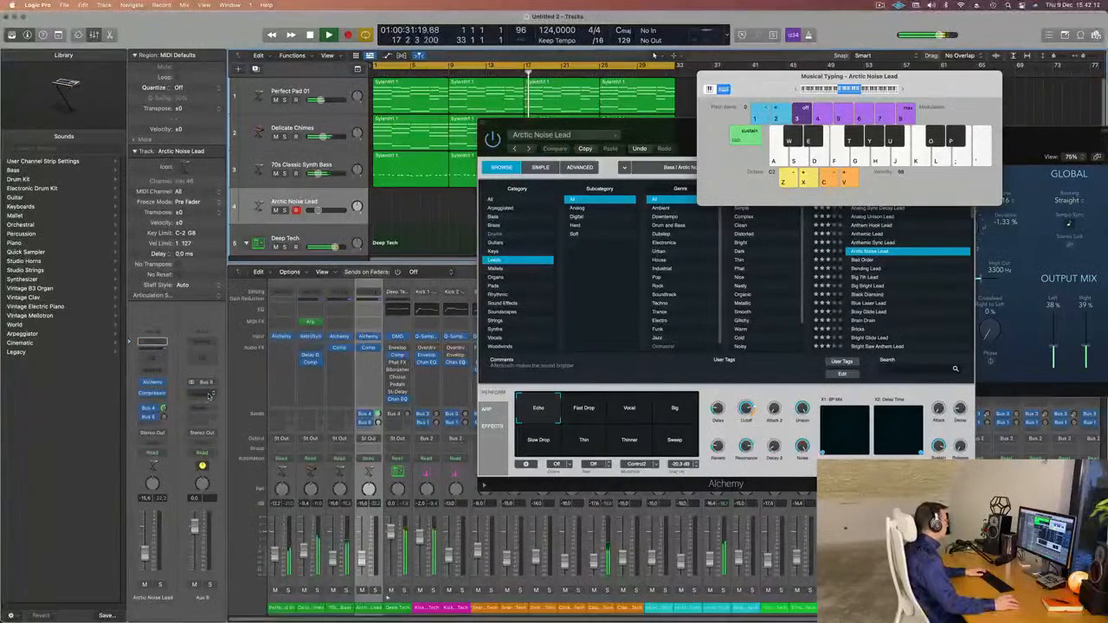
- Insert a SilverVerb reverb on the Aux 8 channel and load its grandiose preset
left_click(208, 394)
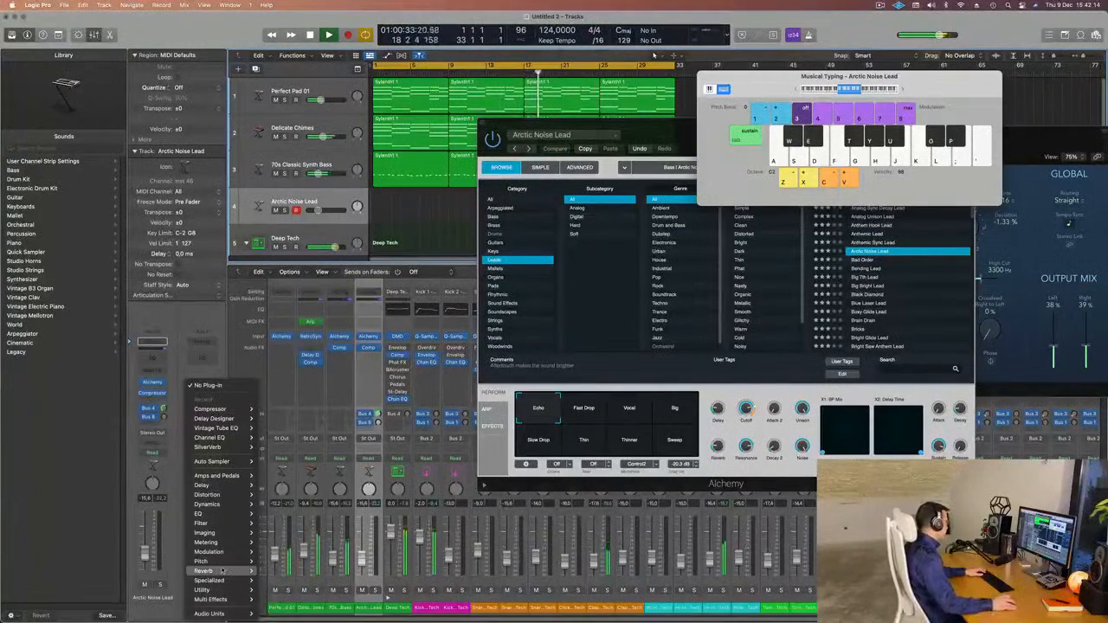
mouse_move(223, 571)
mouse_move(281, 590)
left_click(347, 590)
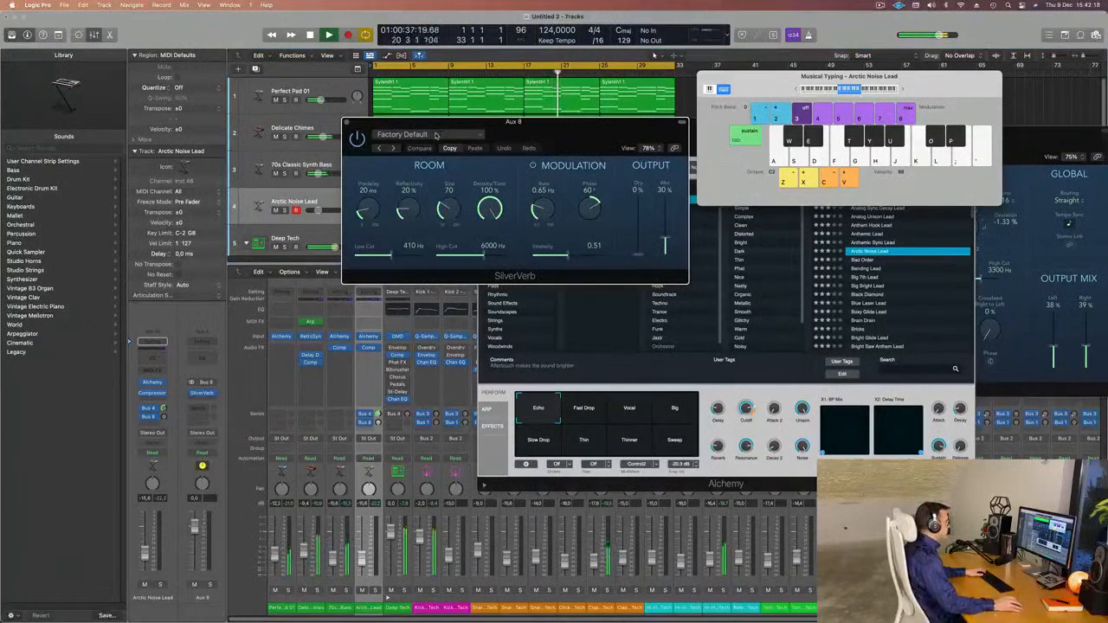
left_click(437, 135)
left_click(407, 311)
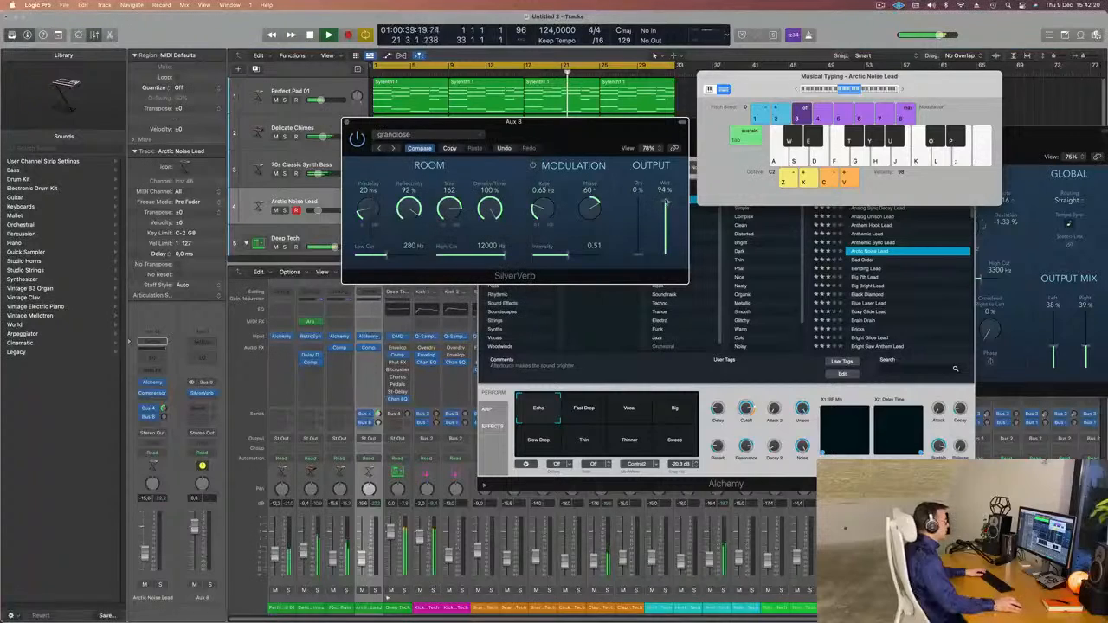
left_click(346, 122)
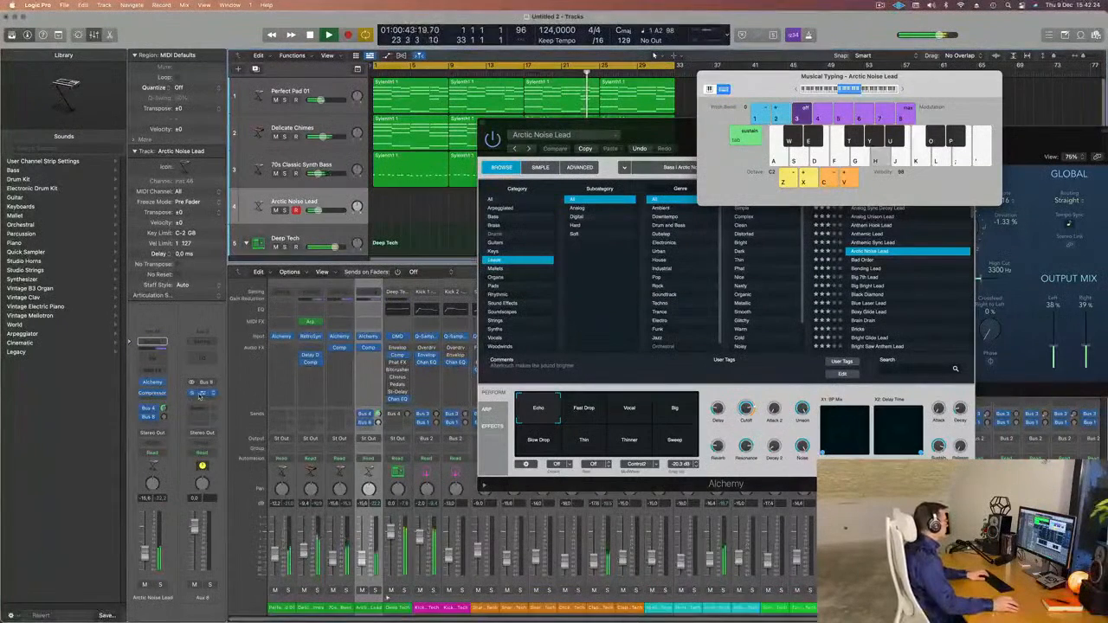
- Play repeated test notes on the Arctic Noise Lead to hear its send effects in the mix
key("g")
key("g")
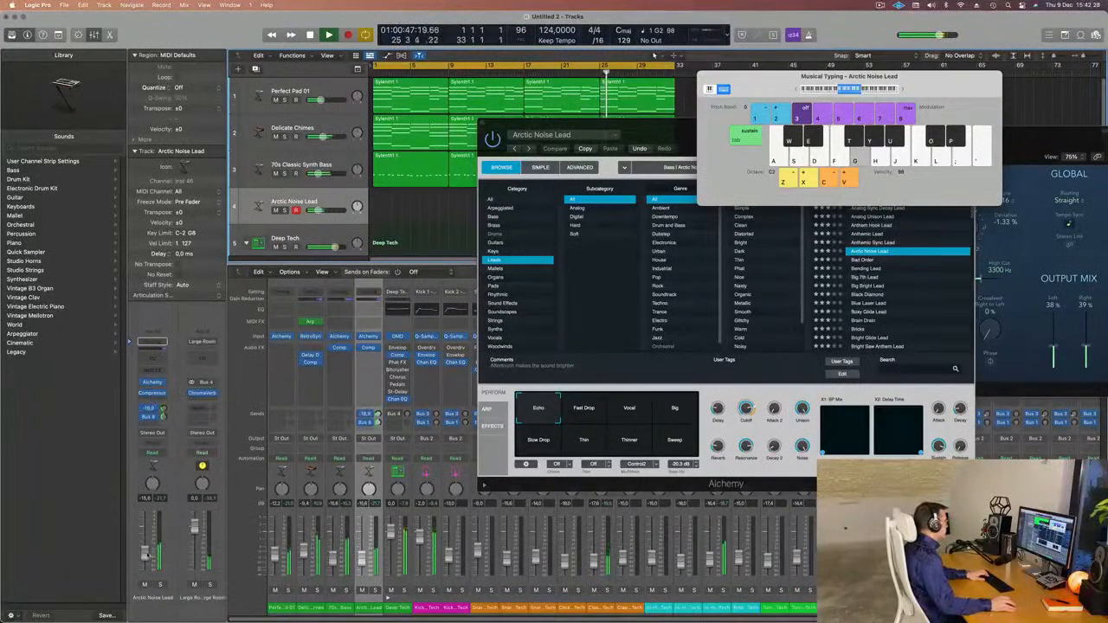
key("g")
key("g")
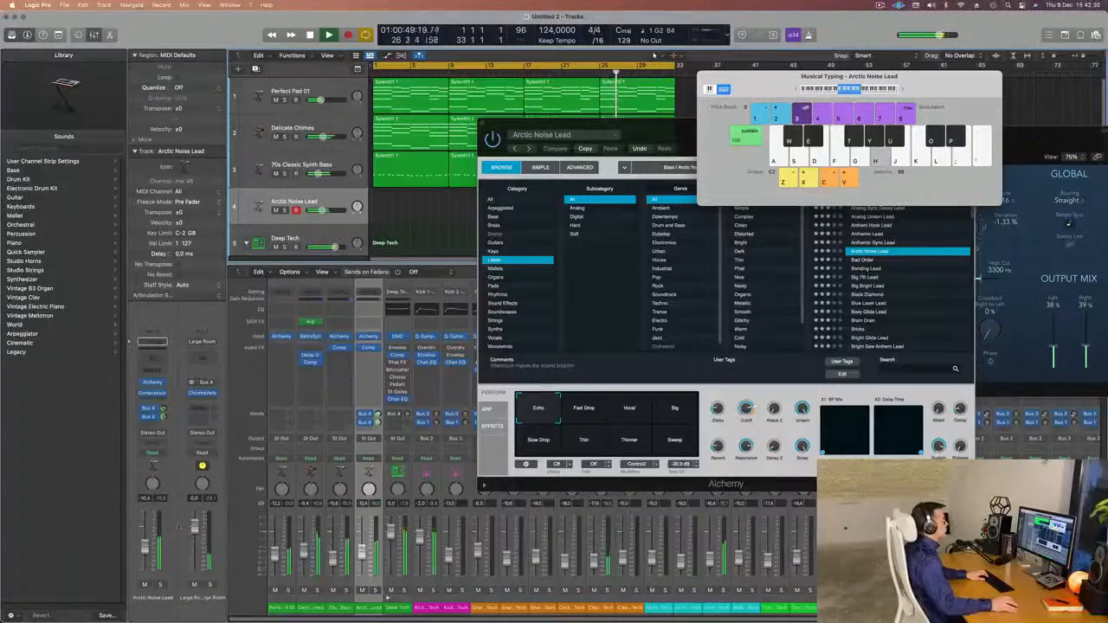
- Replace the lead sound with Alchemy's Anthemic Lead preset and move the plug-in window clear of the mixer
left_click_drag(688, 118, 598, 135)
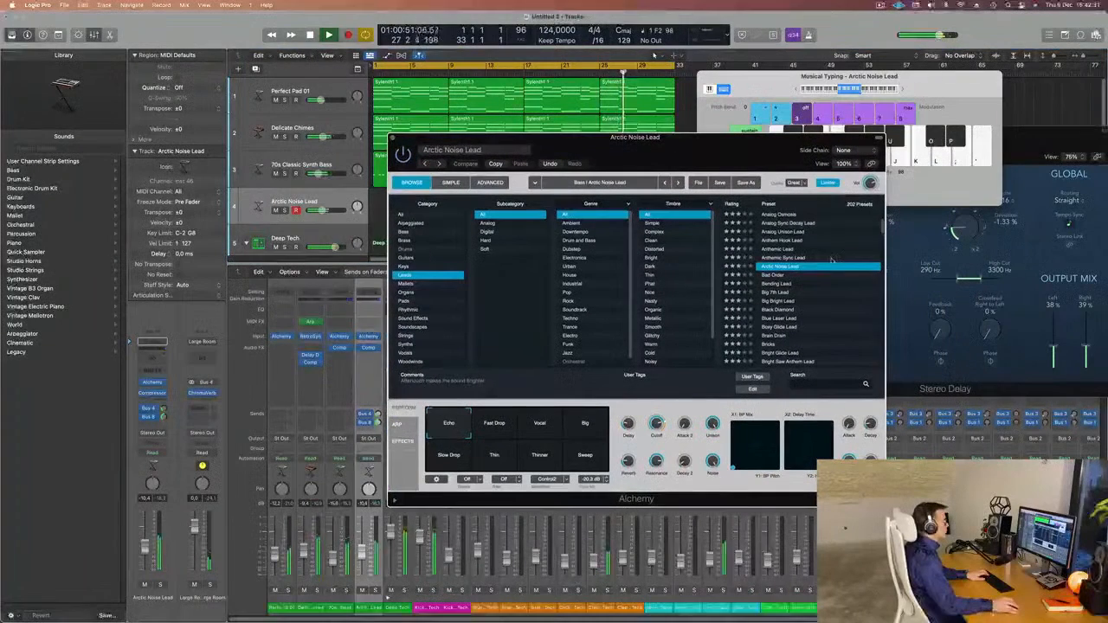
left_click(783, 249)
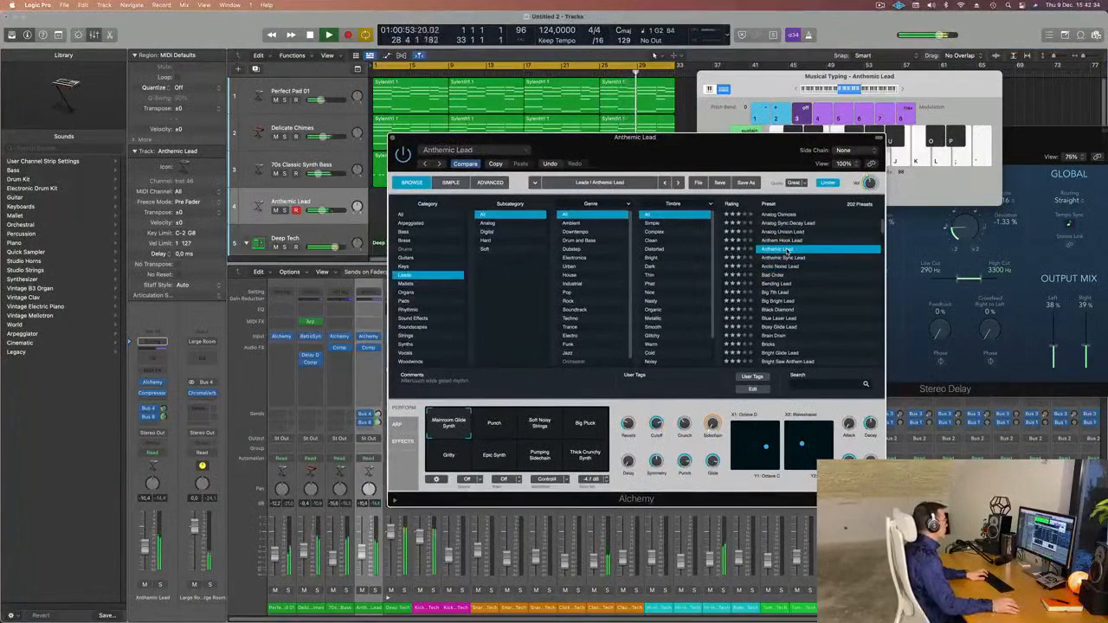
left_click_drag(715, 144, 793, 173)
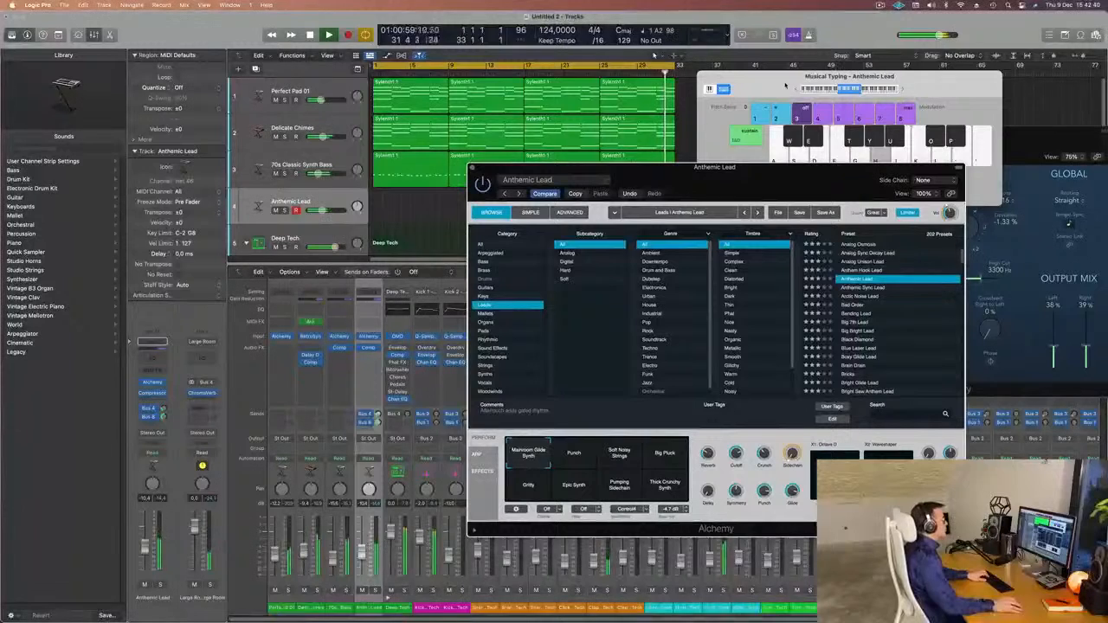
- Audition the Anthemic Lead sound with short melodies and repeated notes over the playing track
key("j")
key("semicolon")
key("l")
key("k")
key("l")
key("s")
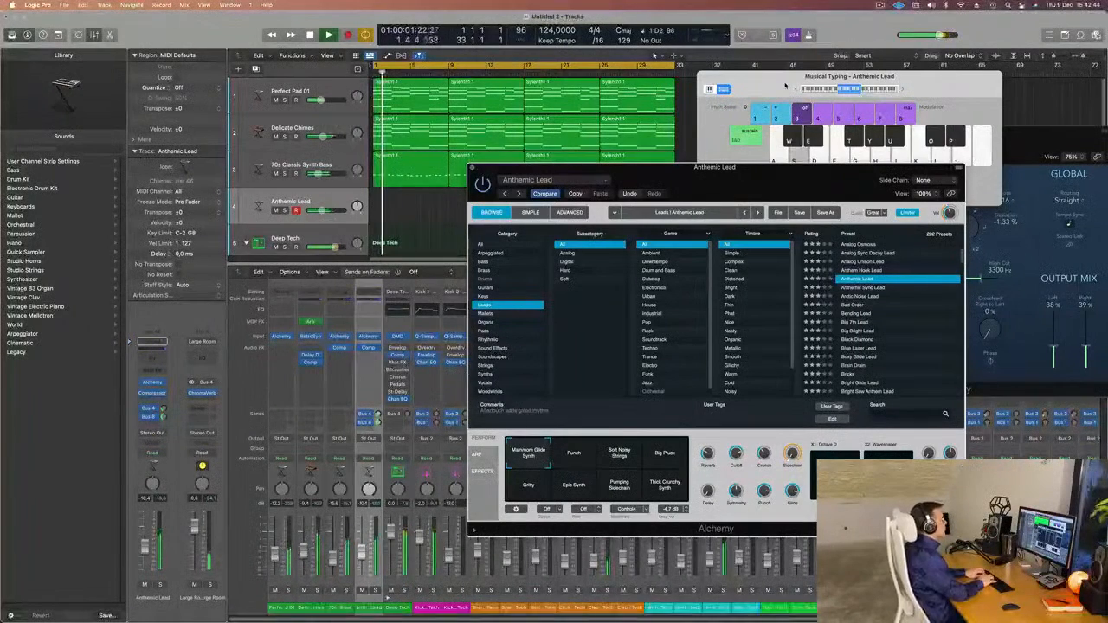
key("d")
key("d")
key("d")
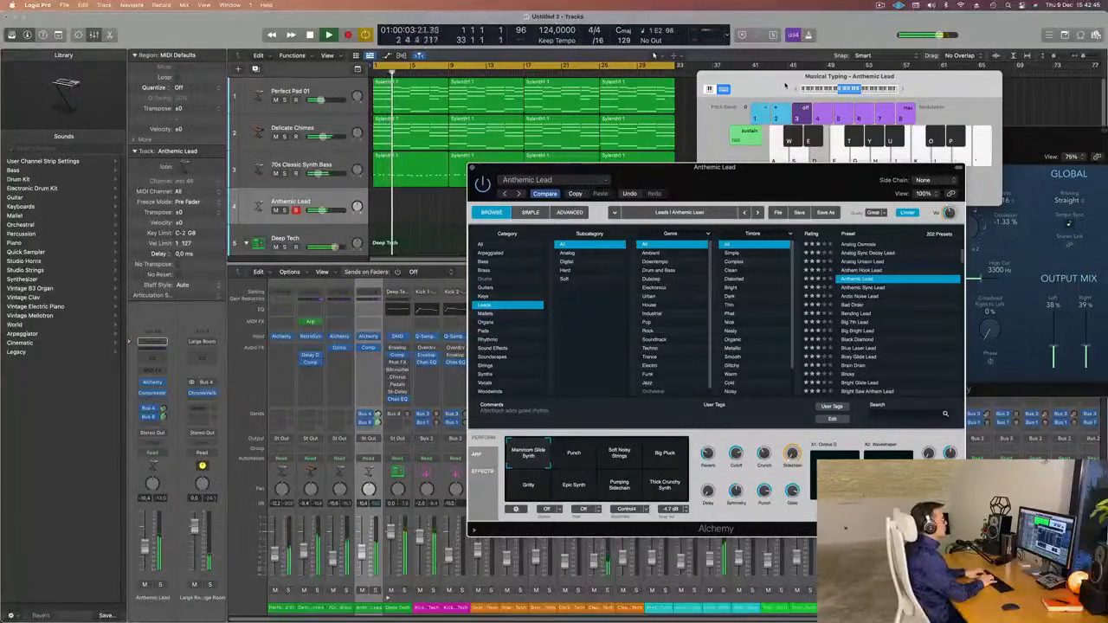
key("d")
key("f")
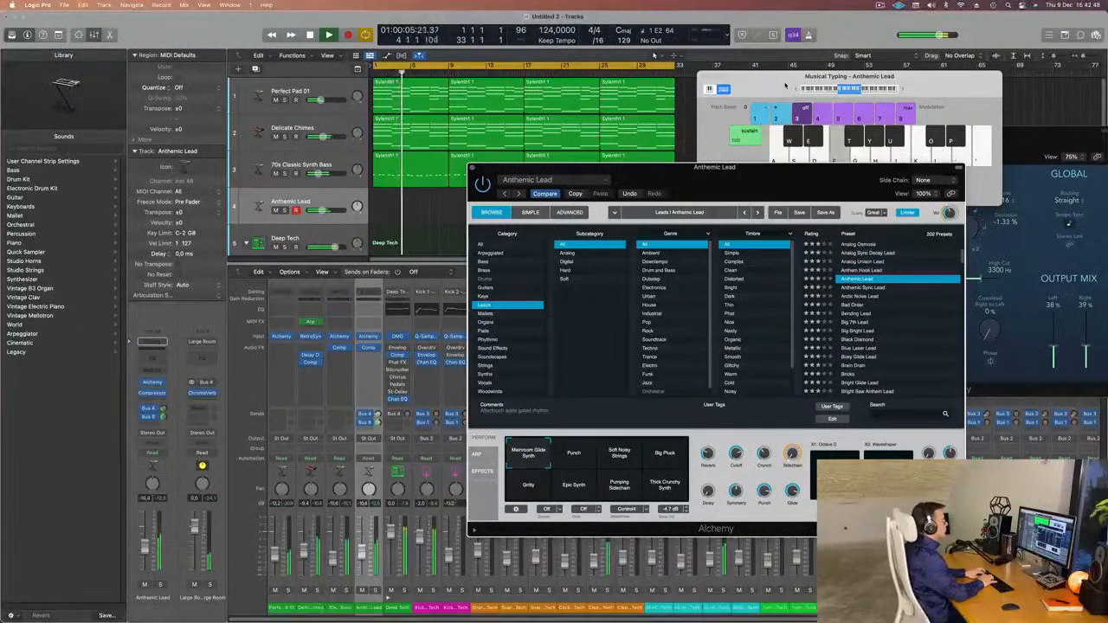
key("s")
key("d")
key("d")
key("d")
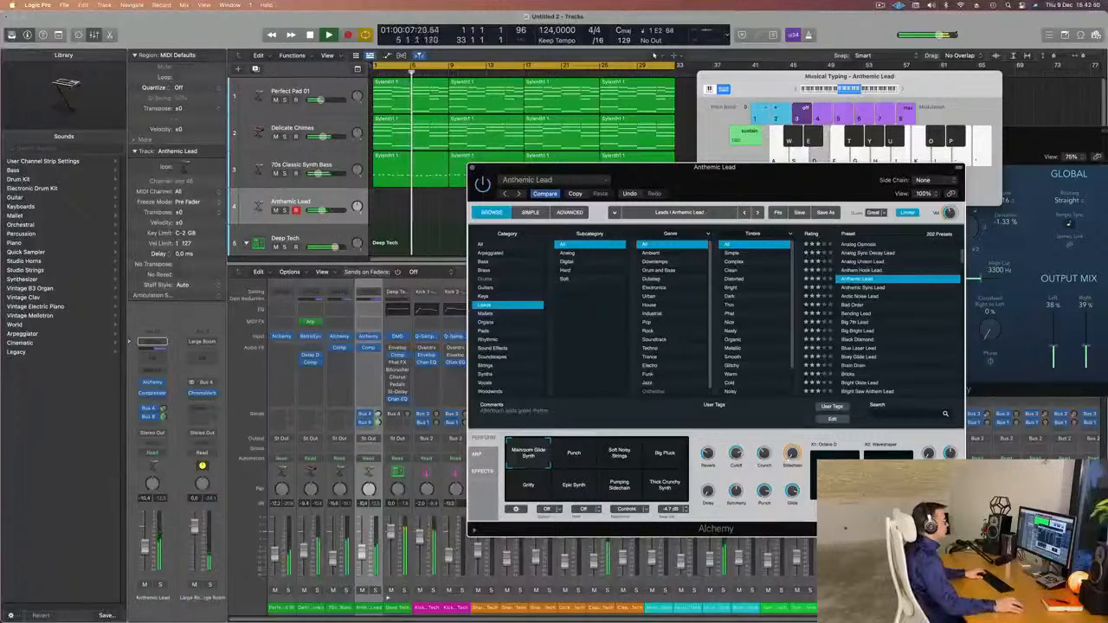
- Raise the lead track's volume to about -6 dB and switch Anthemic Lead to its Punch variation
left_click_drag(764, 179, 779, 131)
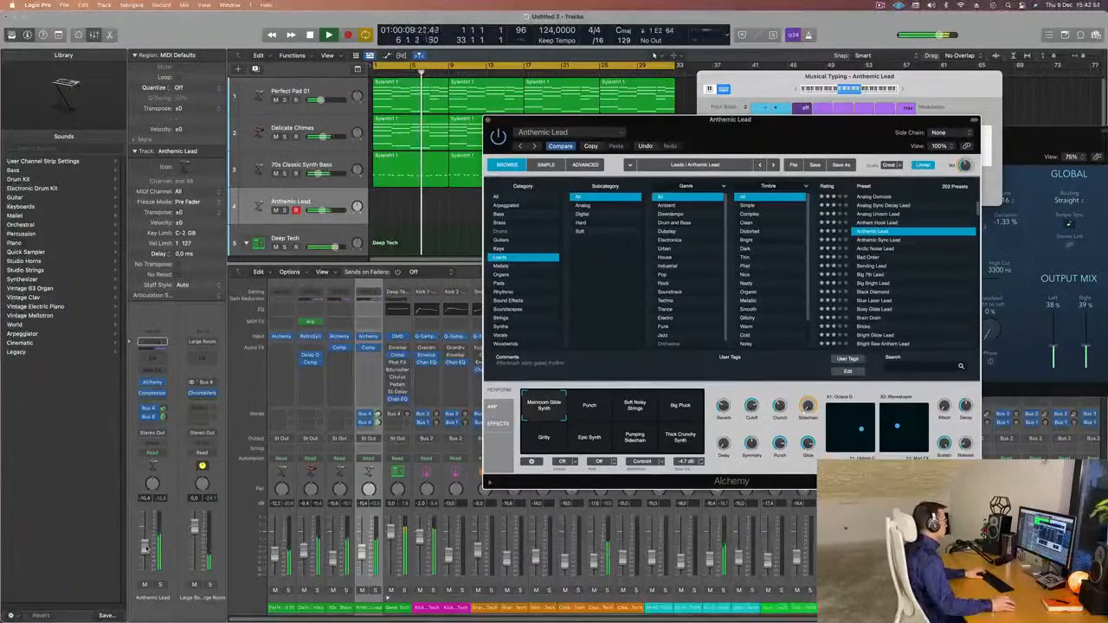
left_click_drag(145, 548, 146, 543)
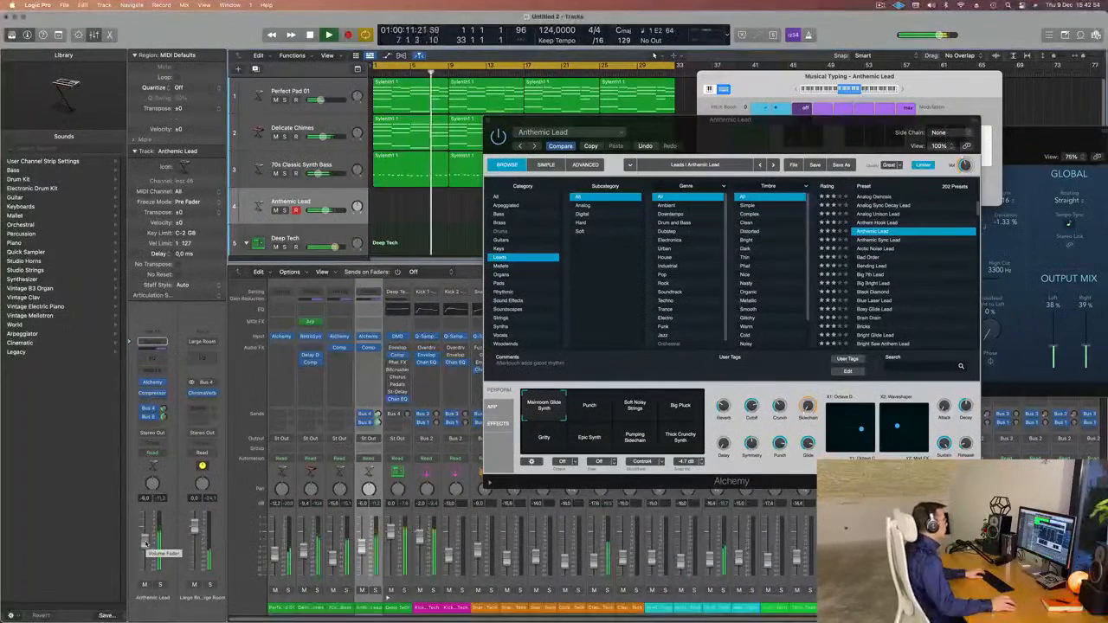
left_click(595, 412)
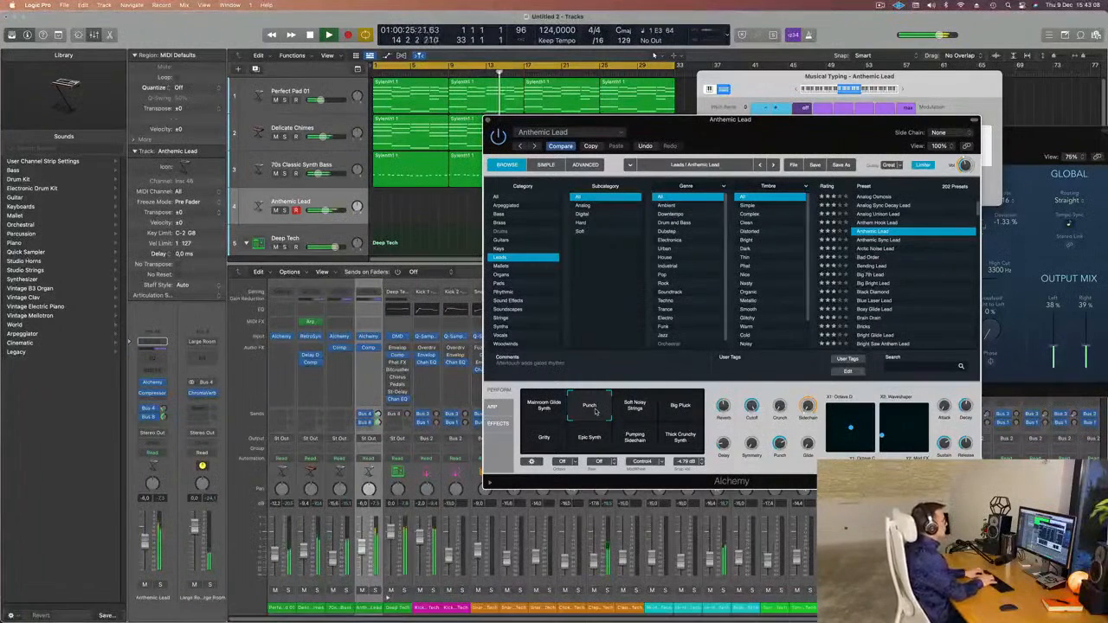
- Try Alchemy's lead presets Bad Order, Big Bright Lead, Black Diamond, Blue Laser Lead and Bricks
left_click(872, 258)
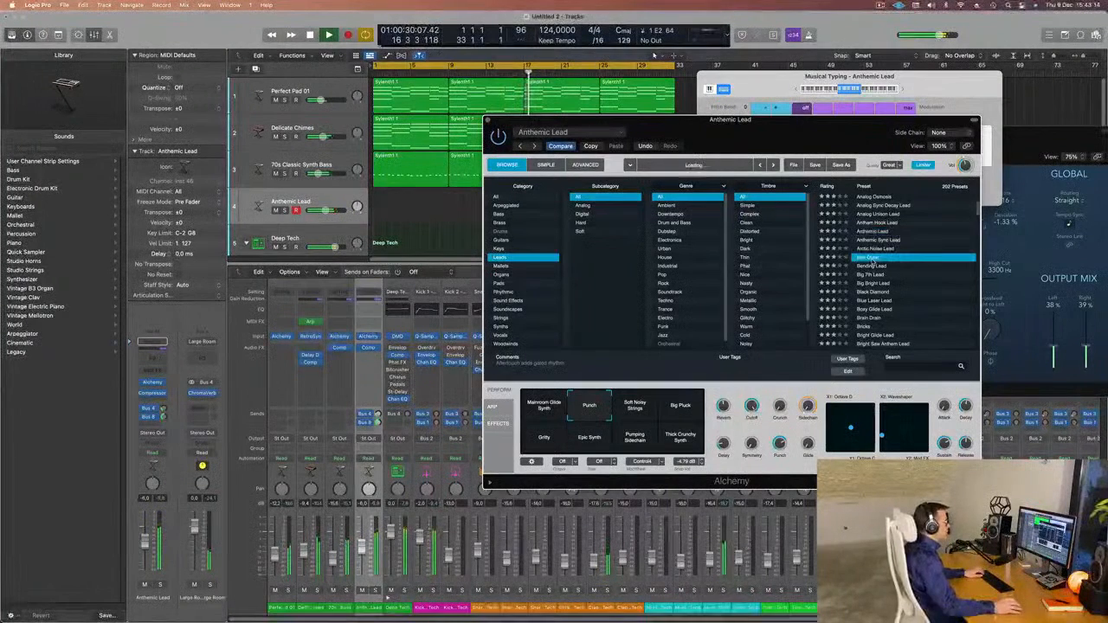
scroll(880, 279, "down", 1)
left_click(876, 267)
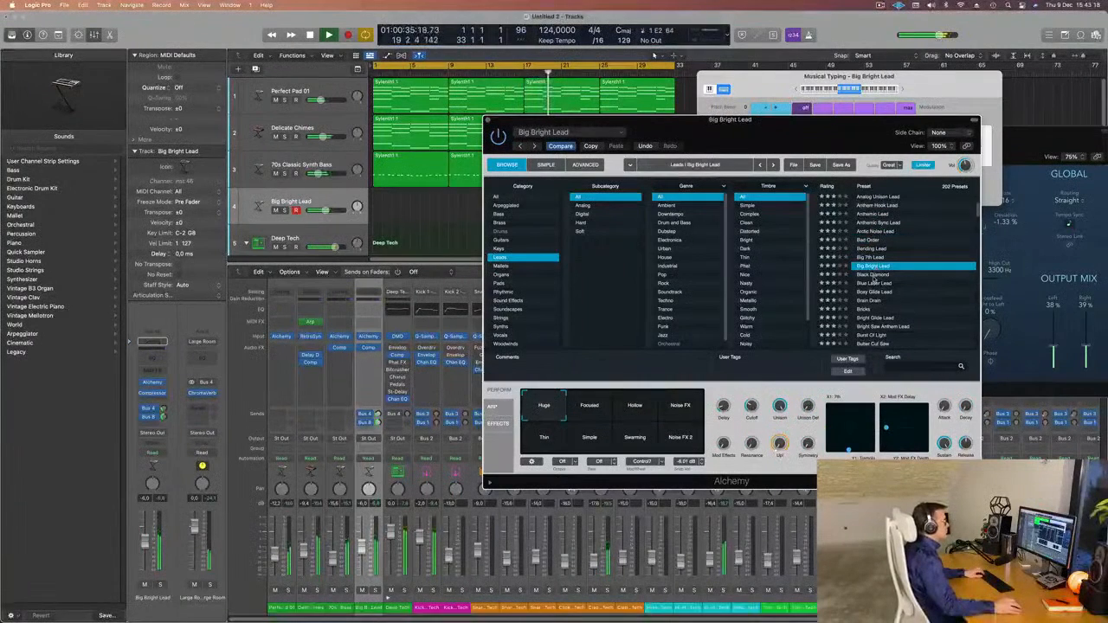
left_click(875, 278)
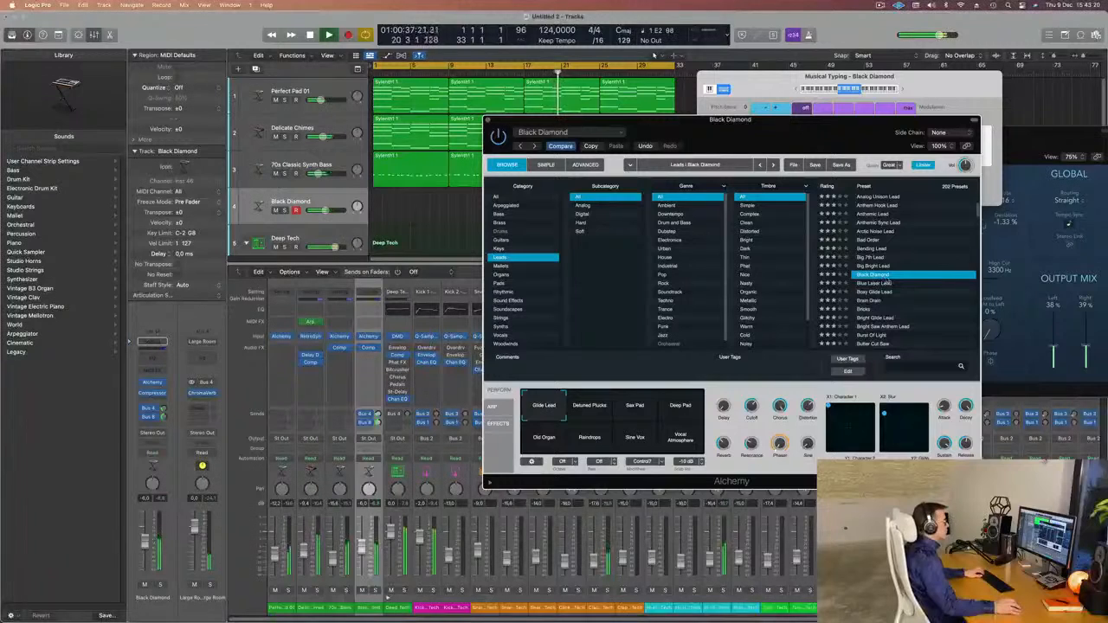
scroll(892, 281, "down", 1)
left_click(882, 264)
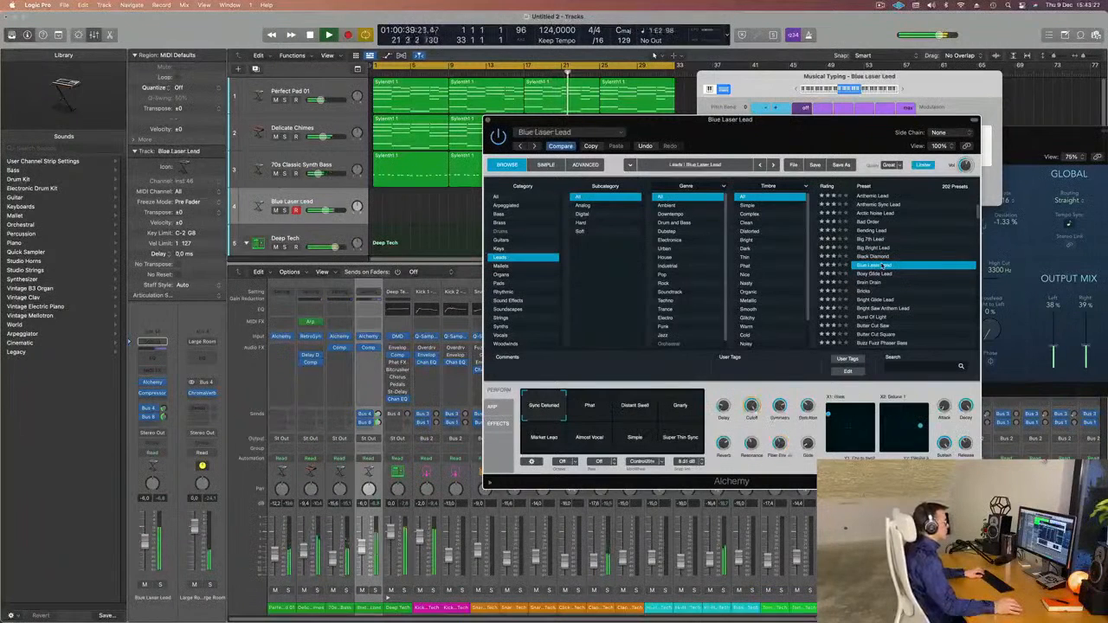
left_click(870, 292)
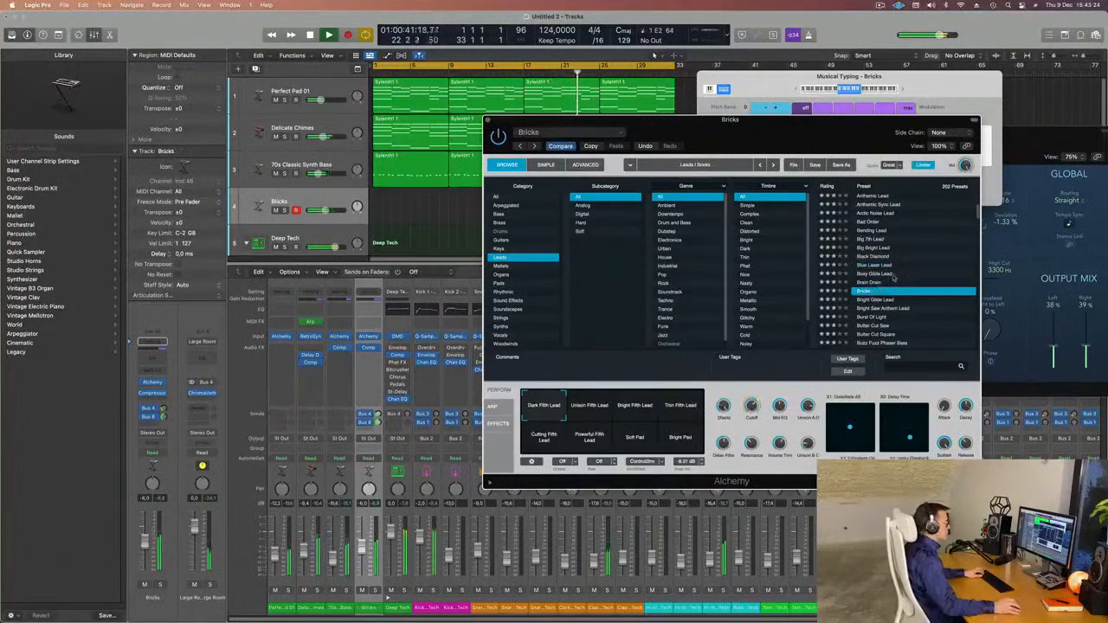
- Load the Burst Of Light preset on the lead track and raise the track's volume to 0.0 dB
scroll(920, 275, "down", 2)
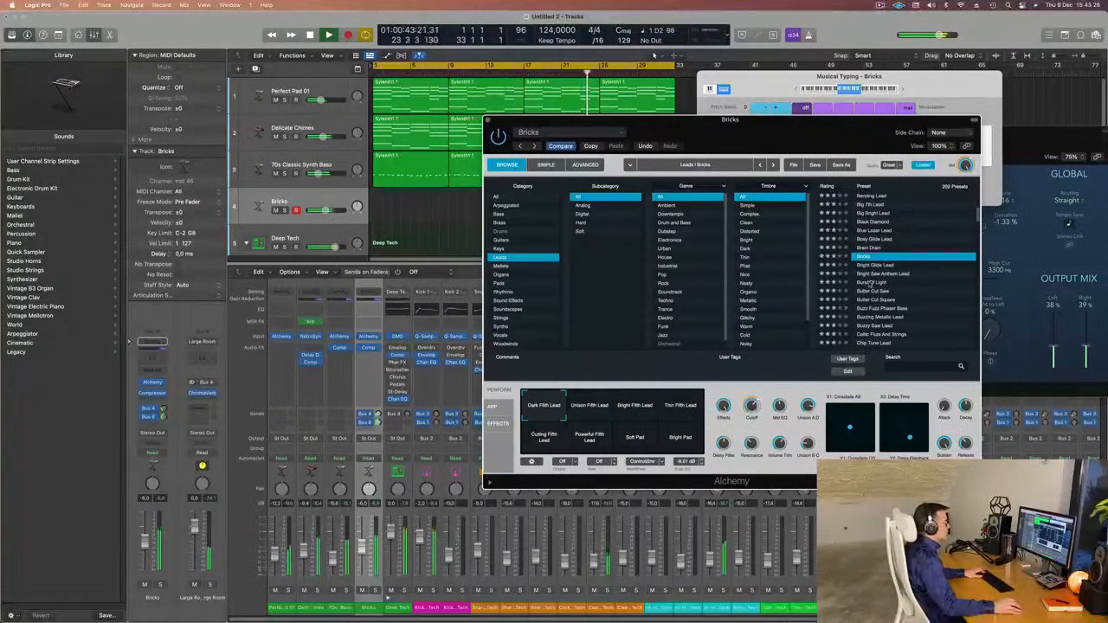
left_click(871, 282)
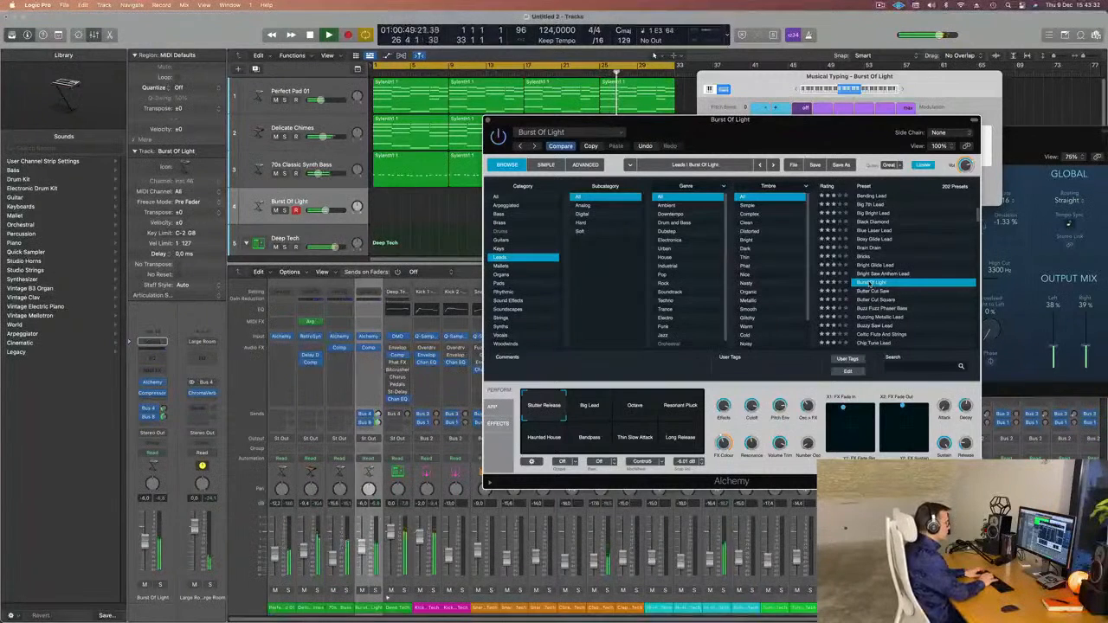
scroll(870, 284, "down", 2)
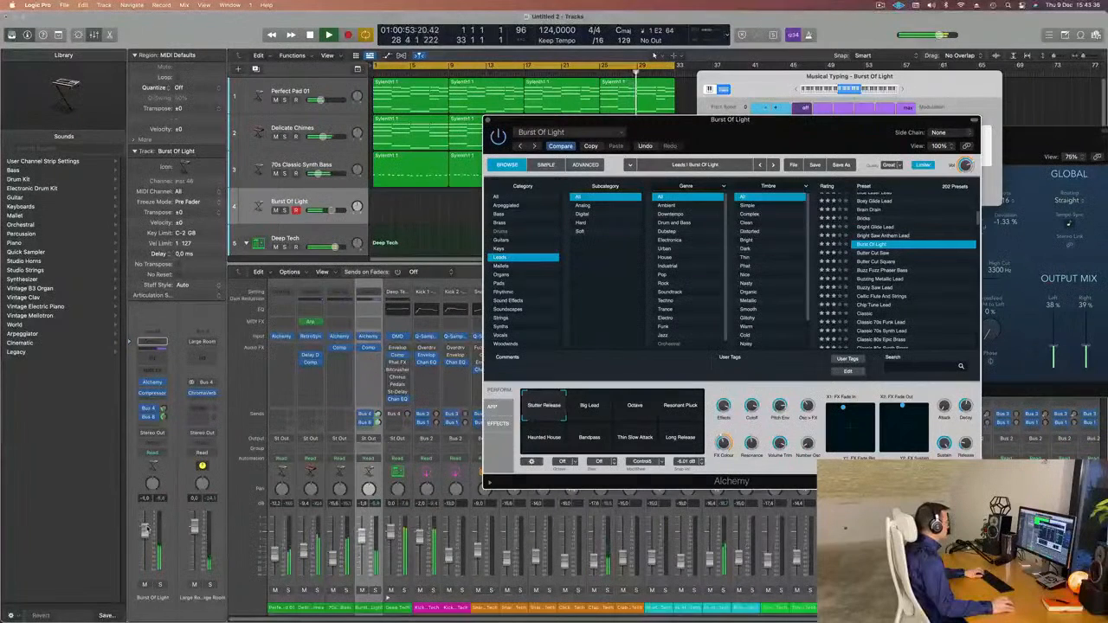
left_click_drag(145, 528, 146, 525)
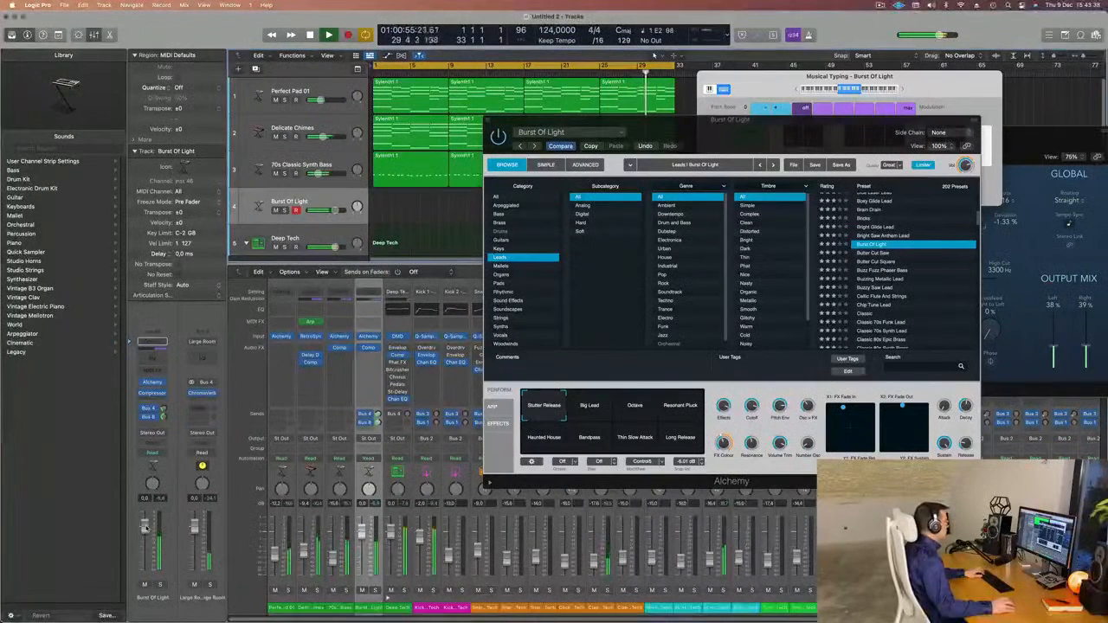
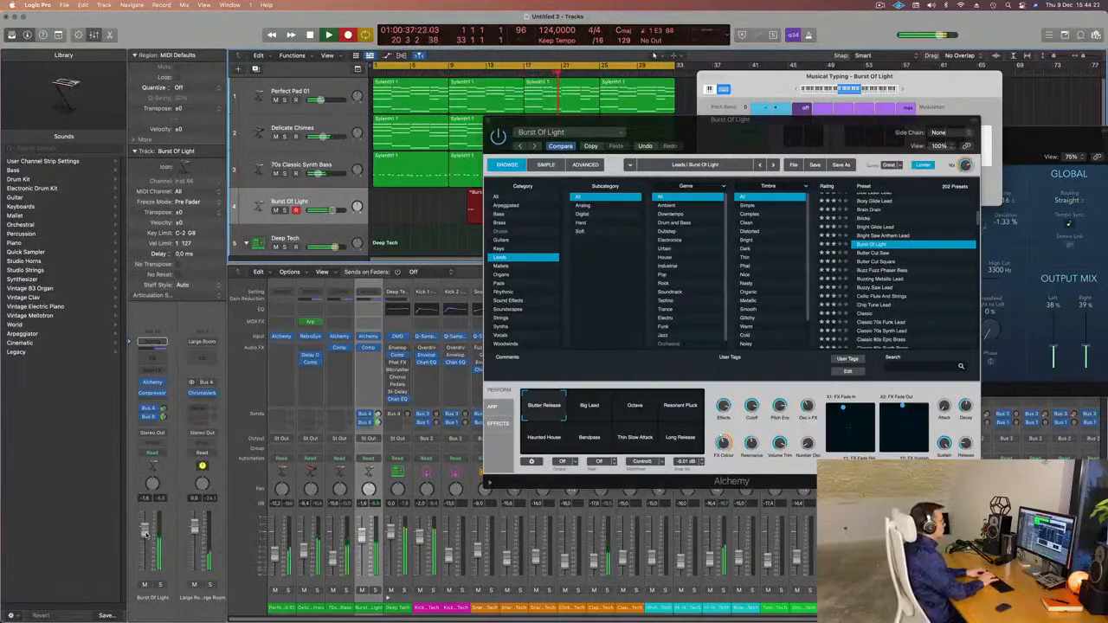
- Stop recording, split the recorded Burst Of Light region at bar 17 and delete the part before the cut
key("space")
left_click_drag(683, 146, 1074, 130)
left_click(522, 198)
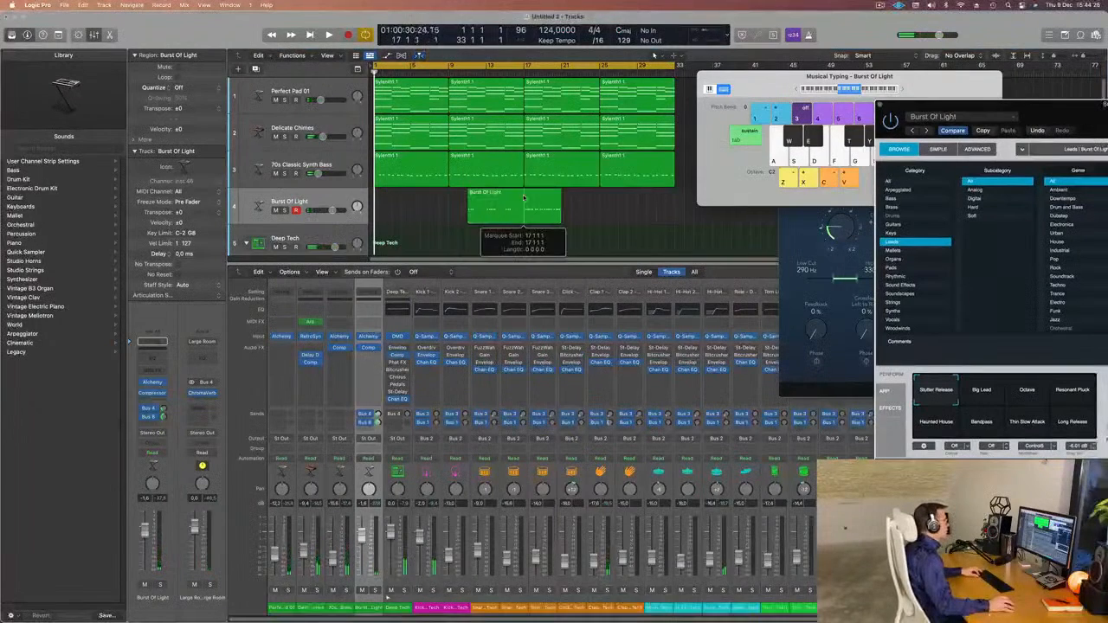
left_click(523, 199)
left_click(507, 197)
key("Delete")
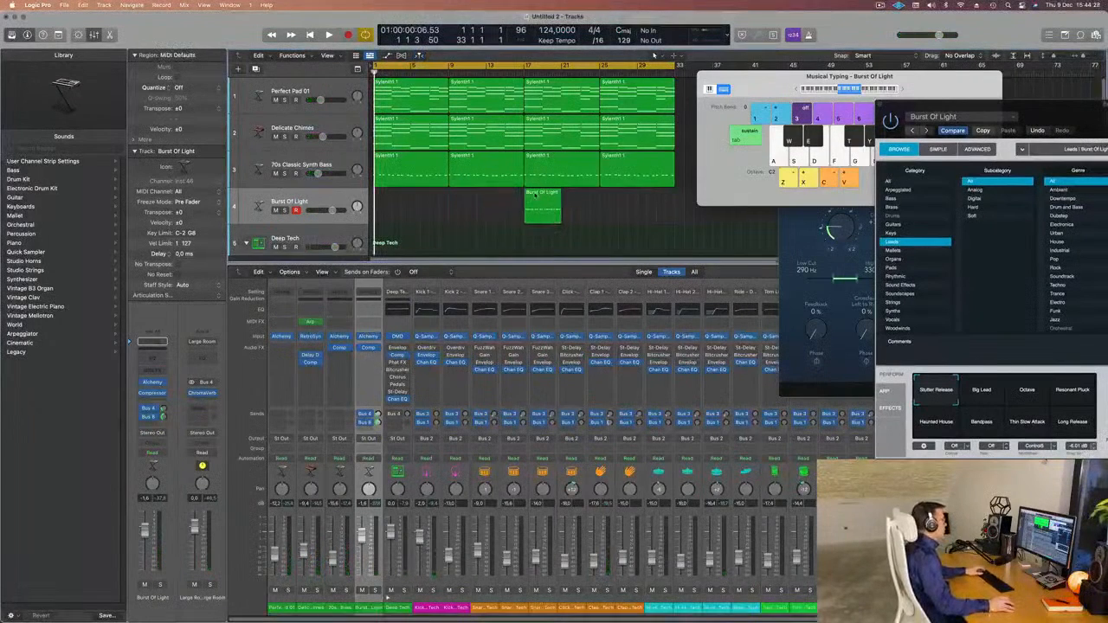
- Move the remaining Burst Of Light region to bar 1 and open it in the Piano Roll
left_click_drag(530, 198, 375, 197)
key("space")
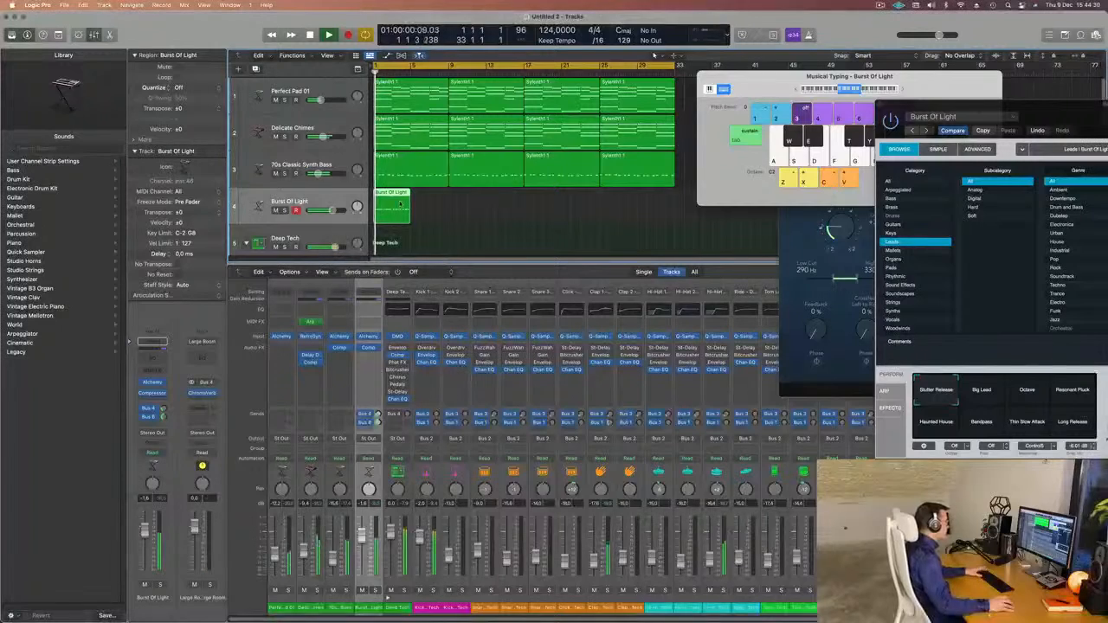
double_click(398, 197)
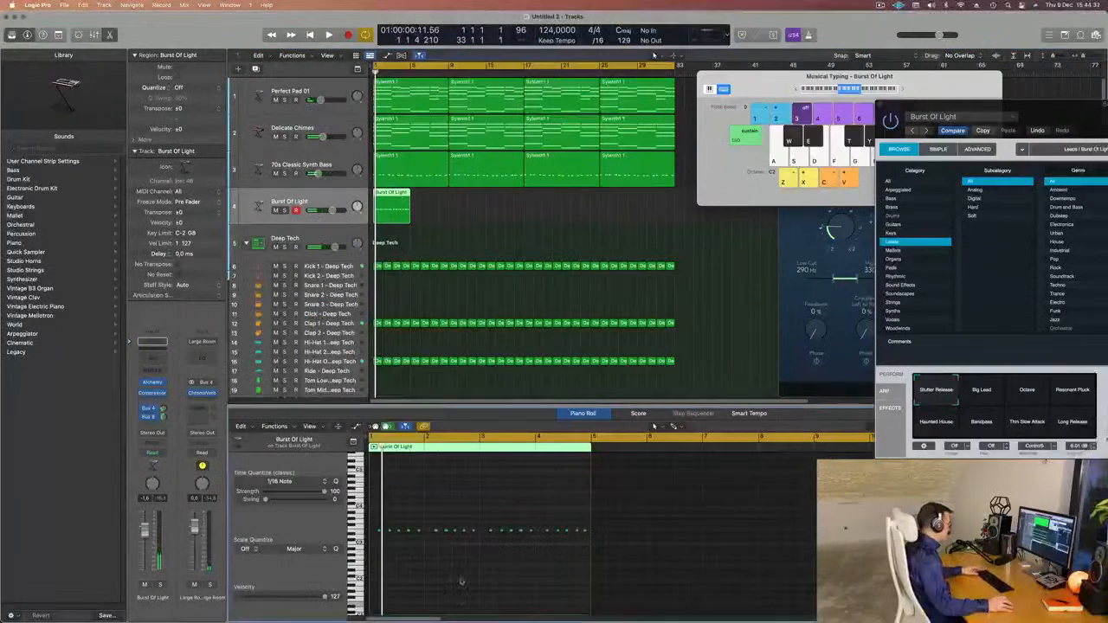
- Play the Burst Of Light region from the start and examine its recorded notes across the whole region in the Piano Roll
key("z")
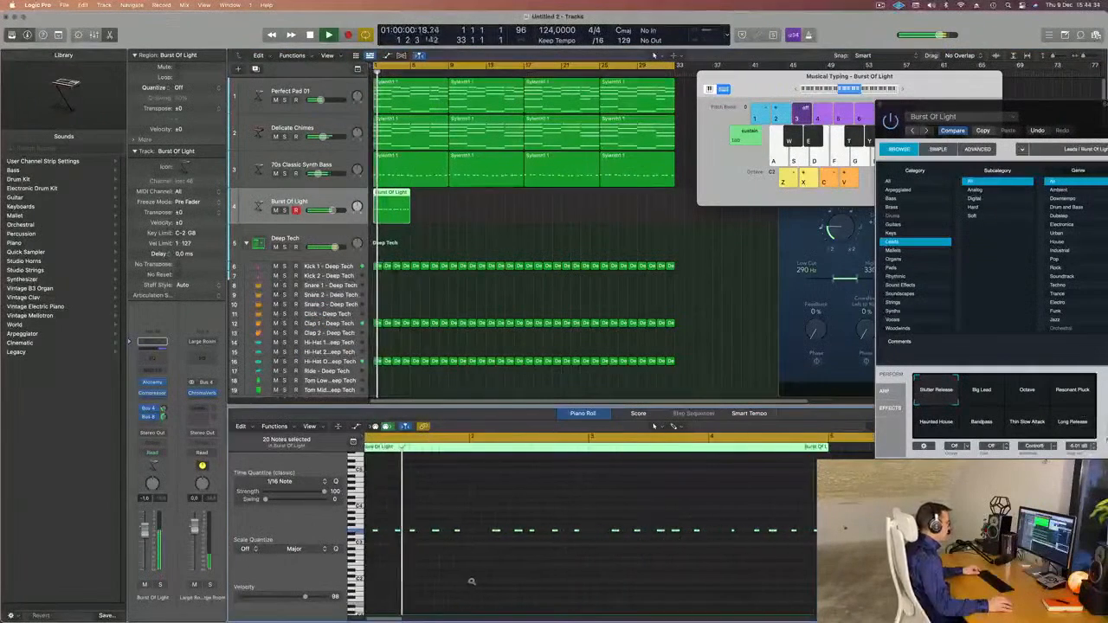
key("Return")
key("super+Left")
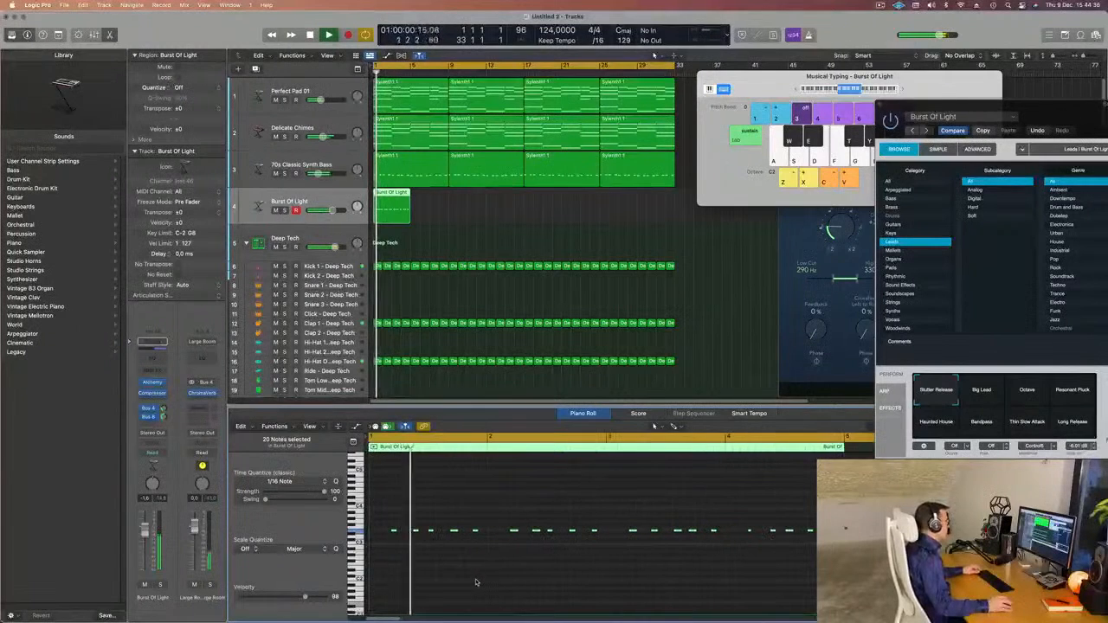
key("super+Left")
key("super+Left")
key("super+Left")
scroll(472, 580, "down", 5)
scroll(472, 578, "up", 8)
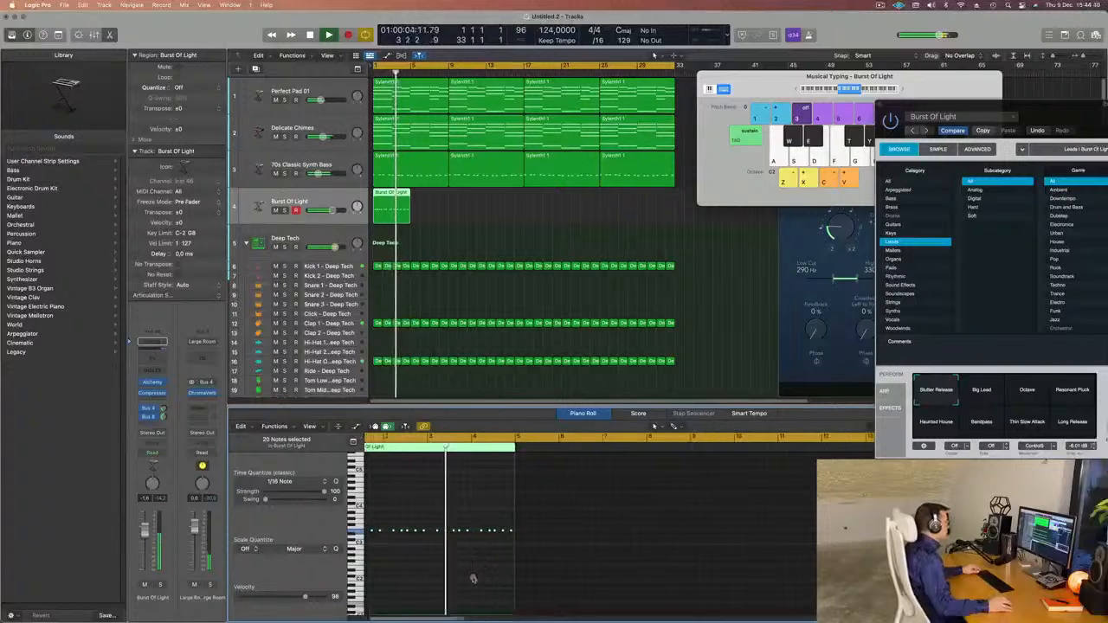
scroll(484, 578, "left", 1)
key("Return")
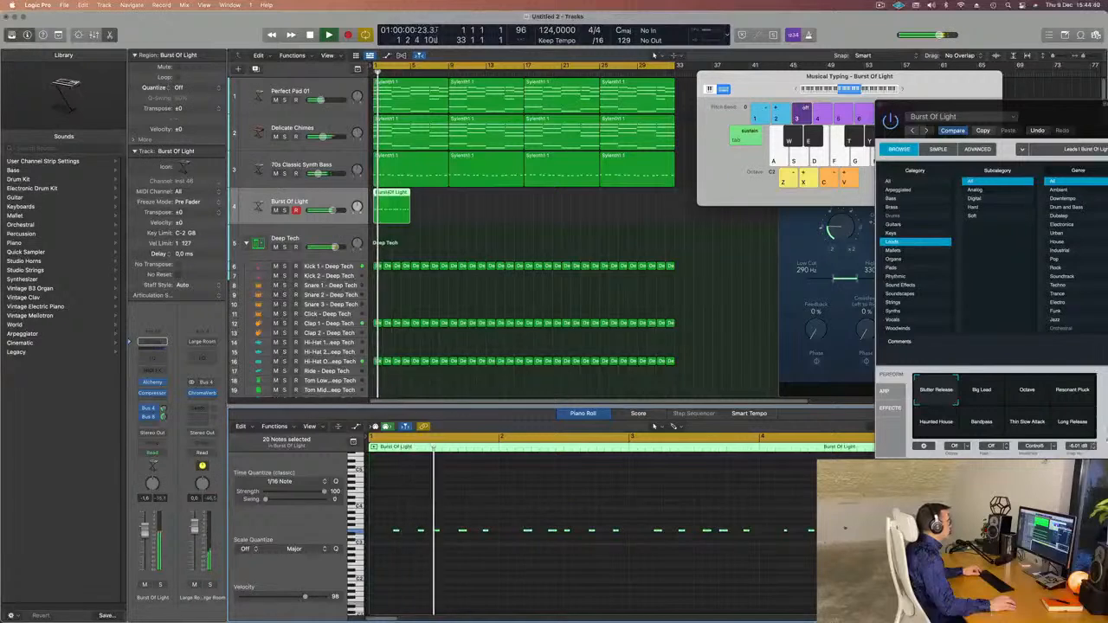
- Repeat the Burst Of Light region back to back on its track up to bar 33
left_click(393, 230)
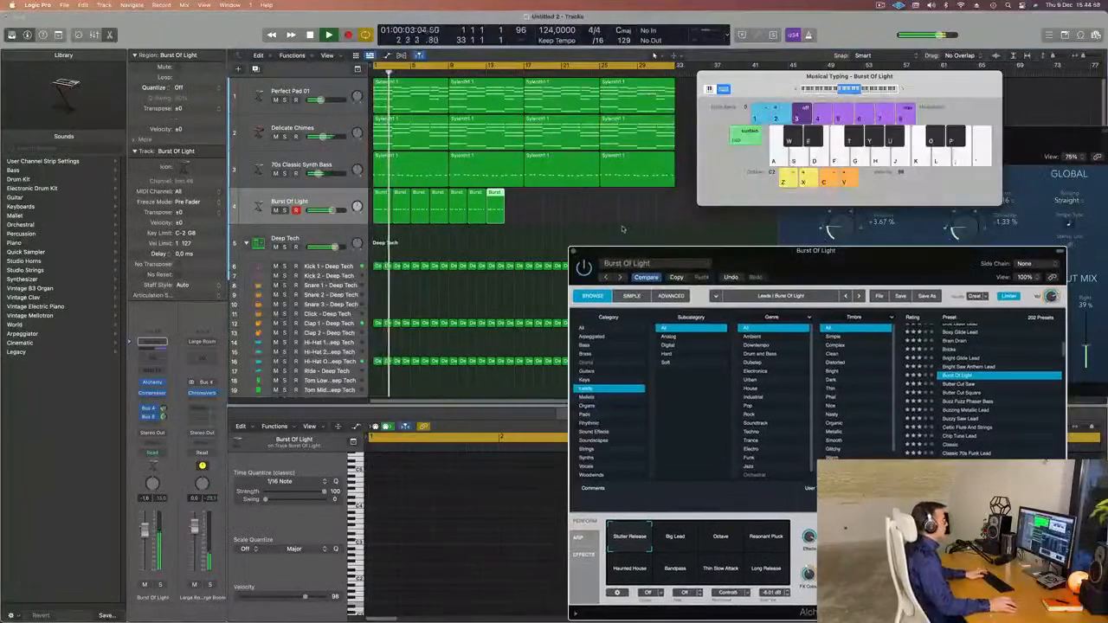
key("super+r")
key("super+r")
key("super+r")
key("super+r")
key("super+r")
key("super+r")
key("super+r")
key("super+r")
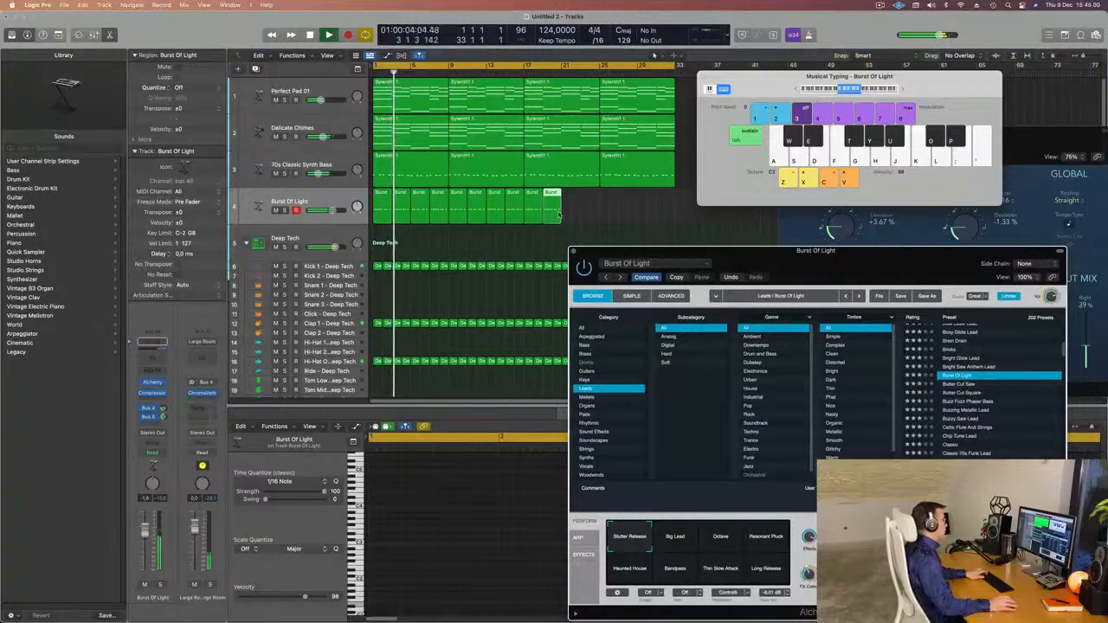
- Restart playback and audition the Alchemy presets Buzz Fuzz Phaser Bass, Buzzy Saw Lead, Celtic Flute And Strings and Chip Tune Lead
left_click_drag(762, 258, 575, 140)
key("space")
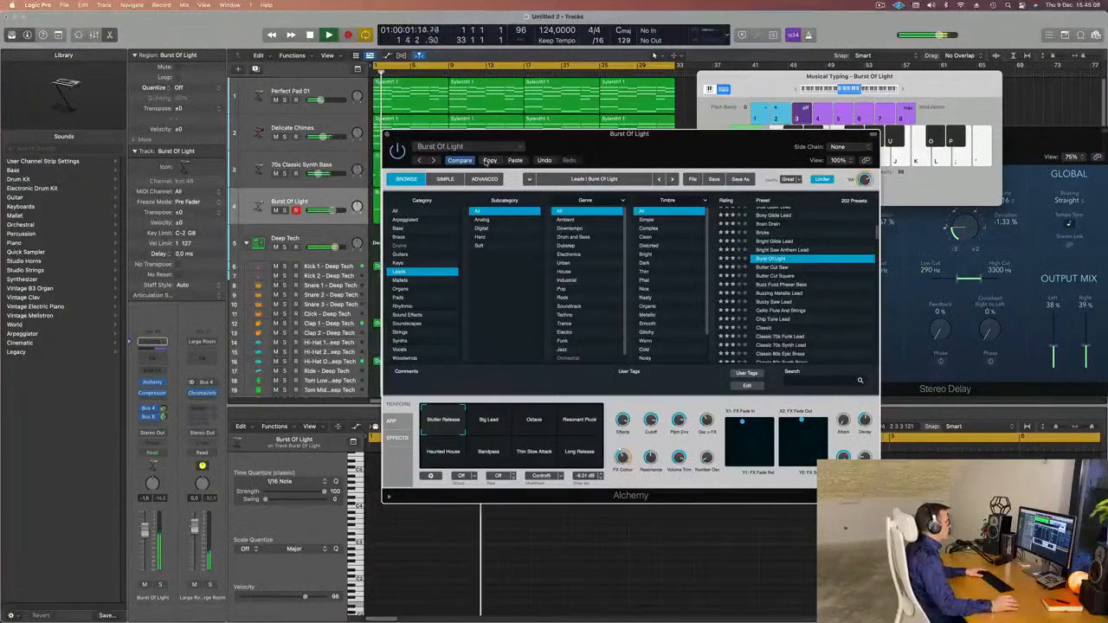
left_click(781, 285)
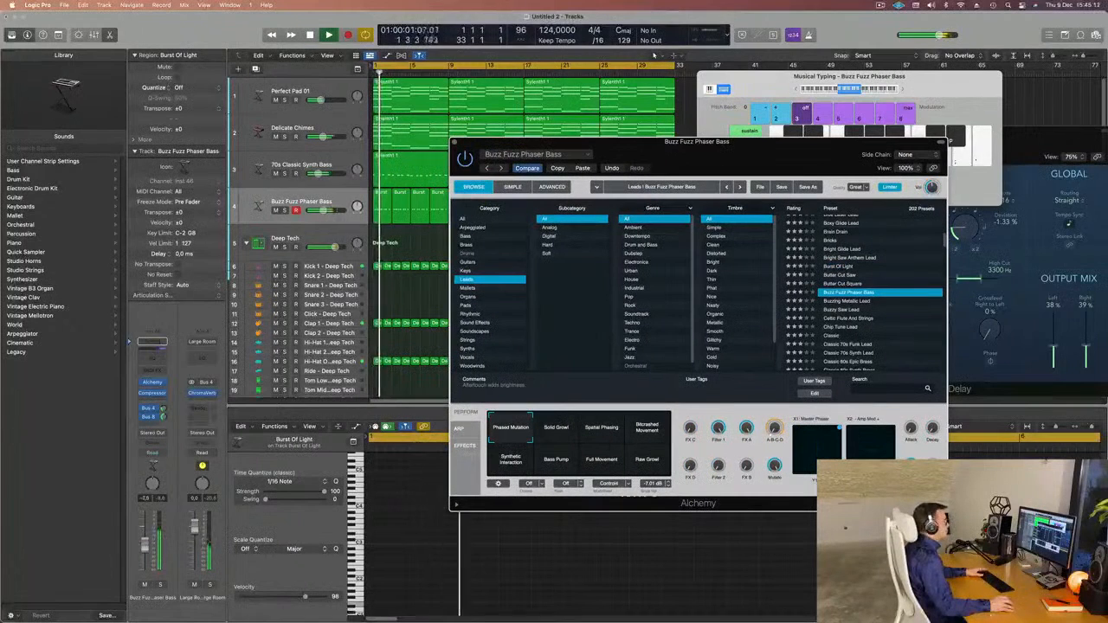
left_click(854, 310)
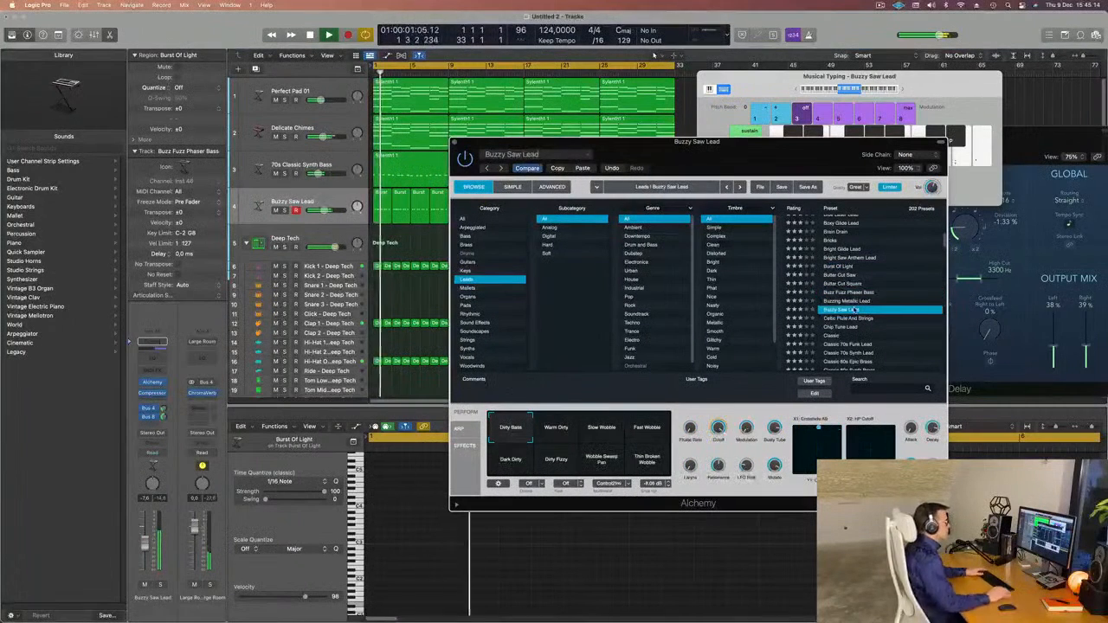
left_click(852, 319)
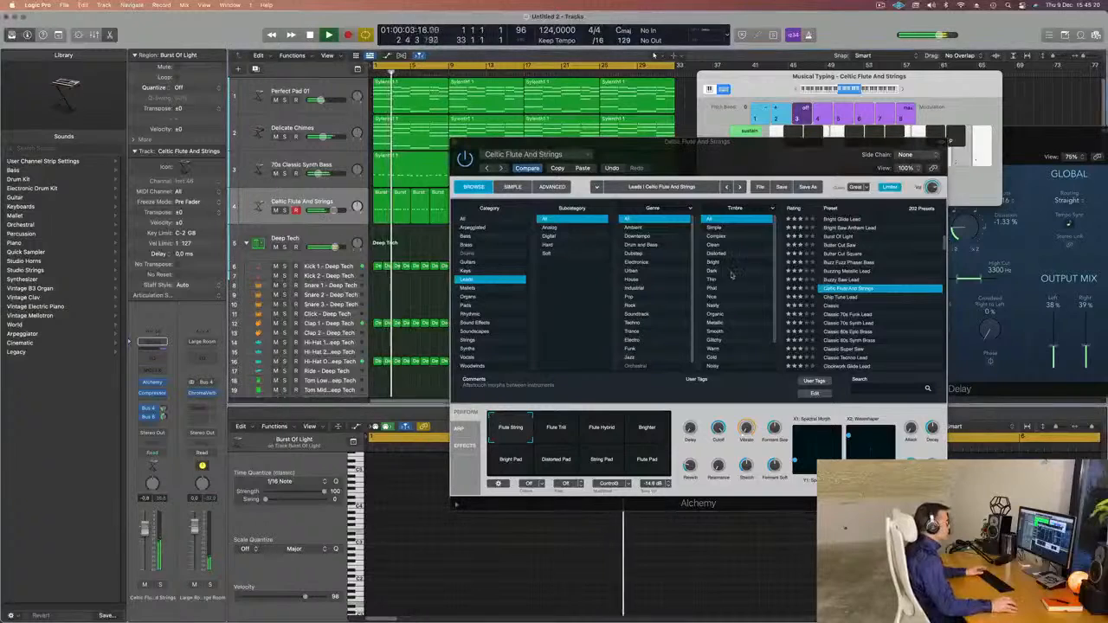
left_click(846, 297)
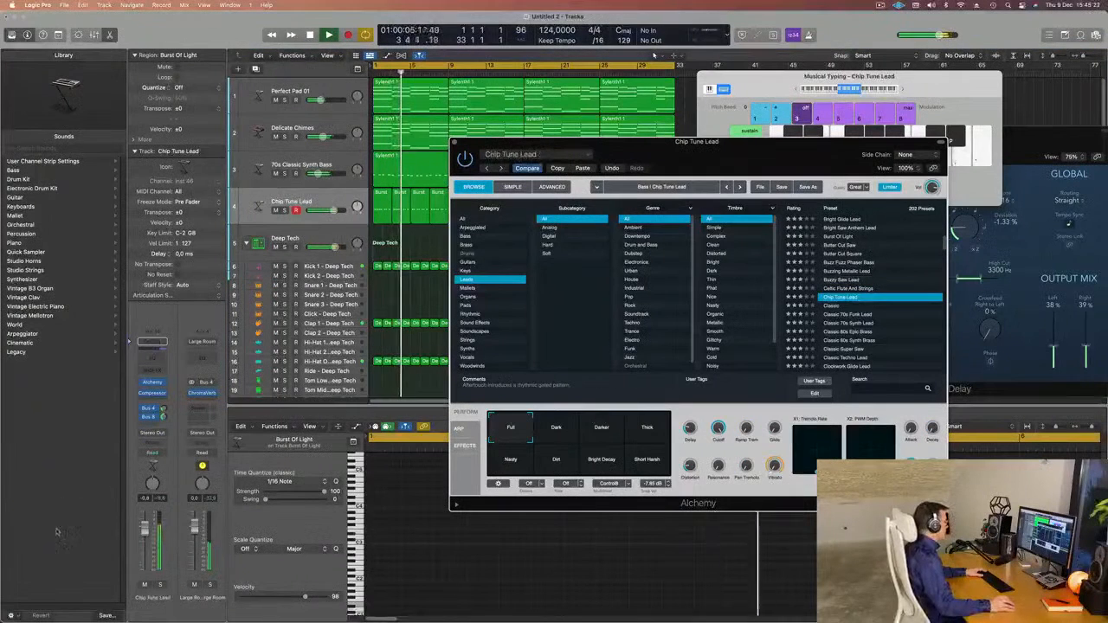
- Audition the Alchemy presets Classic 80s Epic Brass, Classic Super Saw, Clockwork Glide Lead and Dark Edgy Lead against the arrangement
left_click(855, 333)
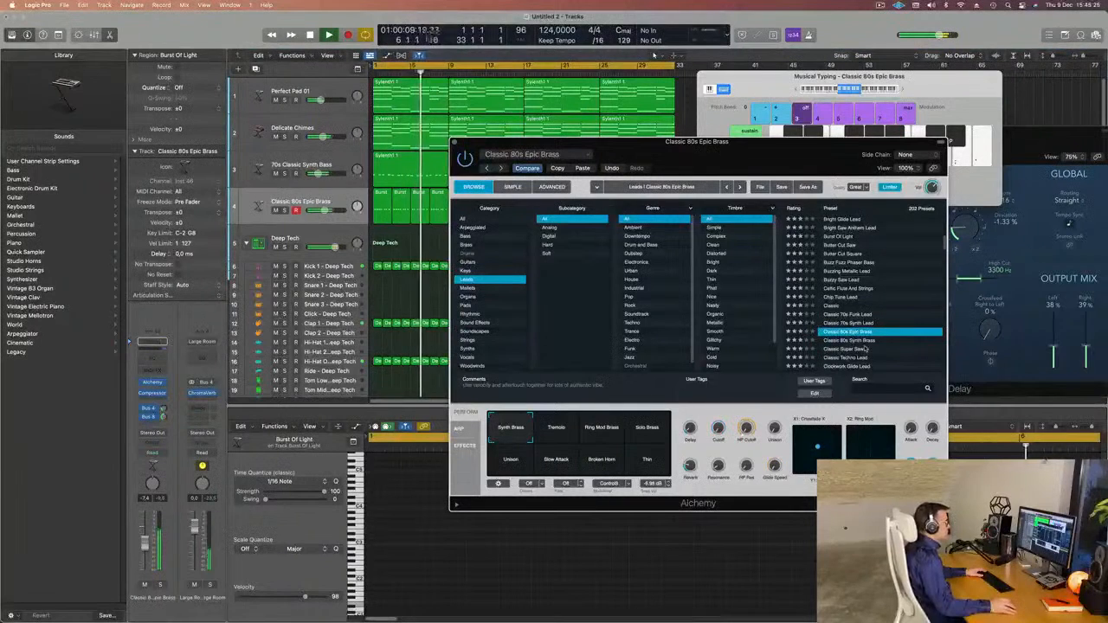
scroll(860, 331, "down", 1)
left_click(861, 328)
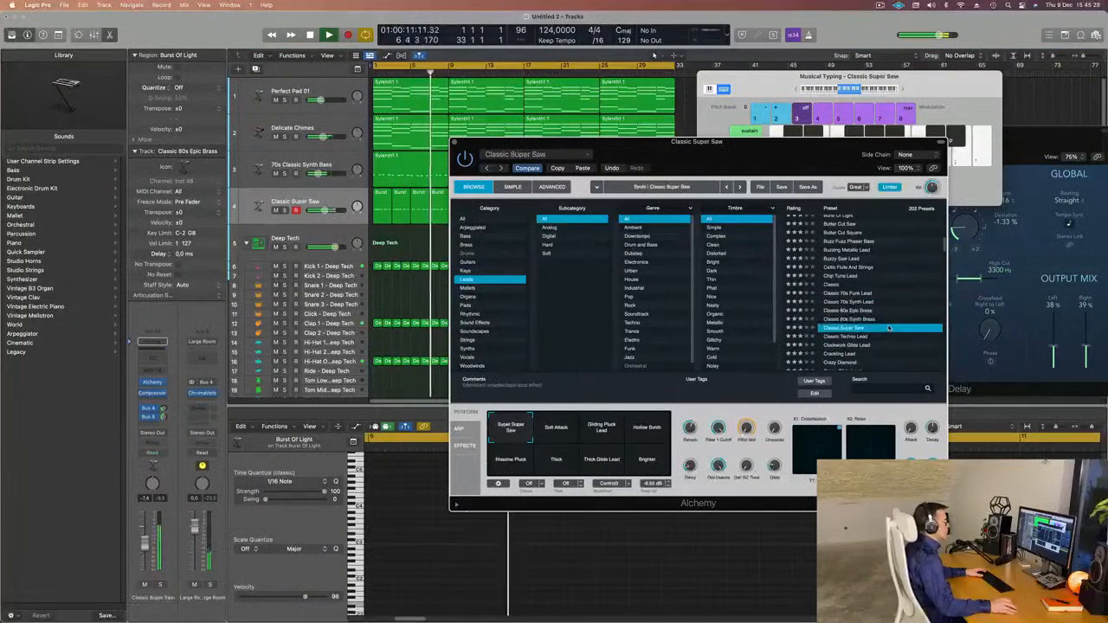
scroll(888, 326, "down", 1)
scroll(888, 326, "down", 1)
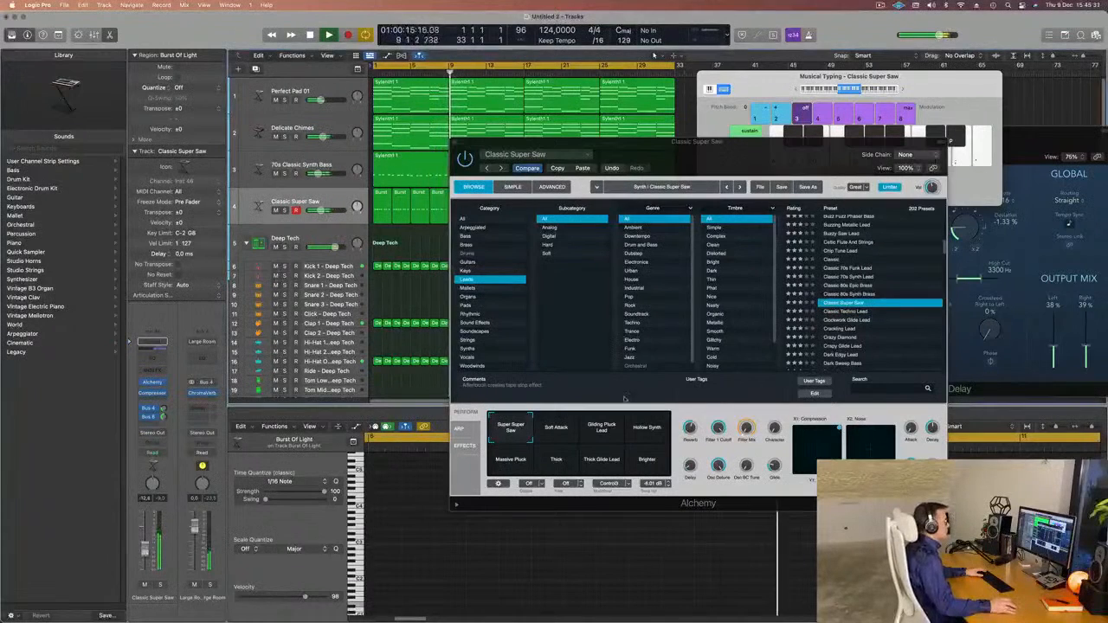
left_click(834, 320)
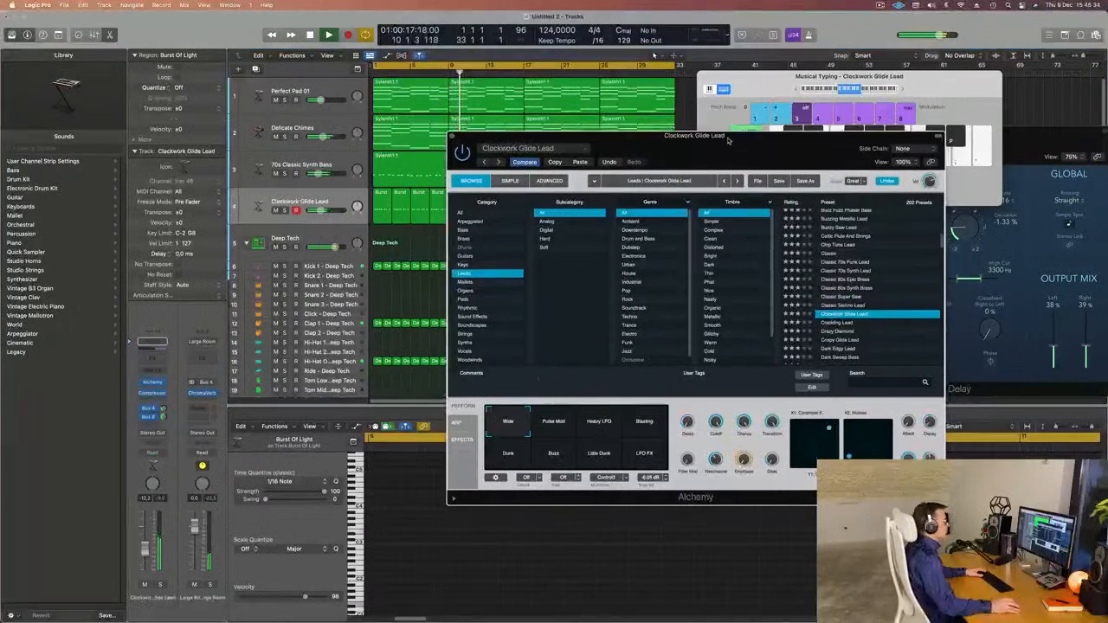
left_click(781, 296)
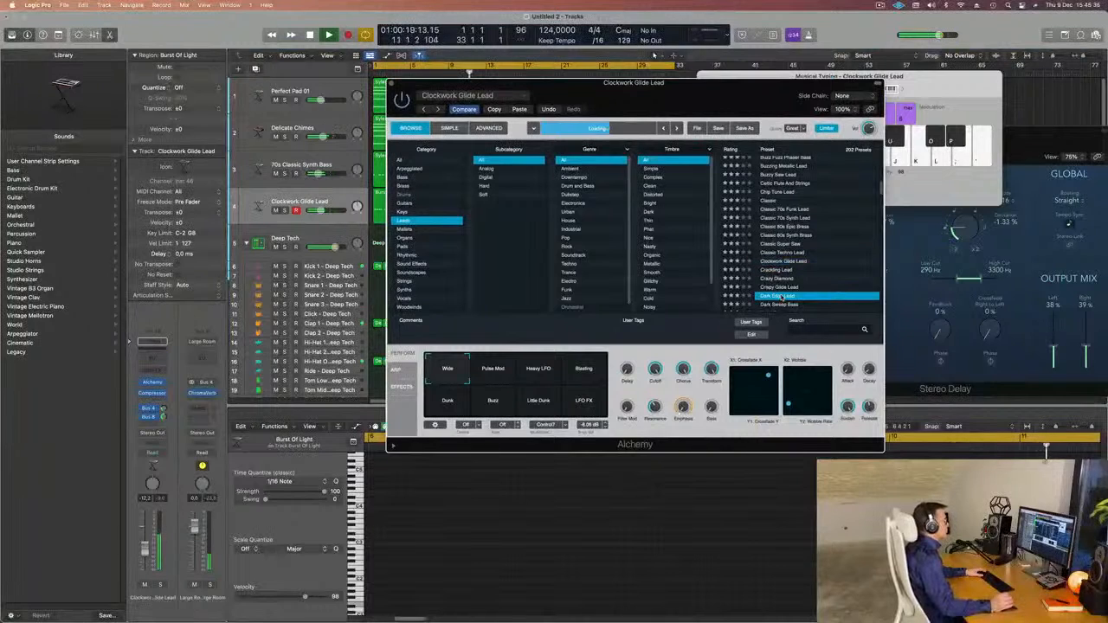
- Load the Digiwave Lead preset in Alchemy and raise the lead track's volume
scroll(783, 295, "down", 3)
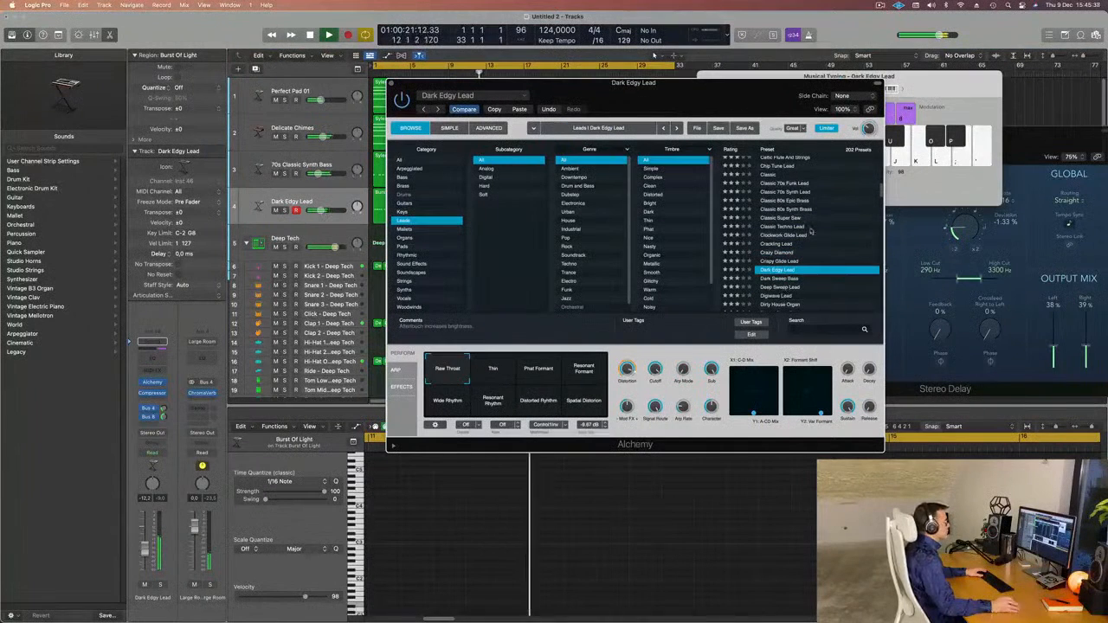
left_click(782, 295)
scroll(782, 296, "down", 6)
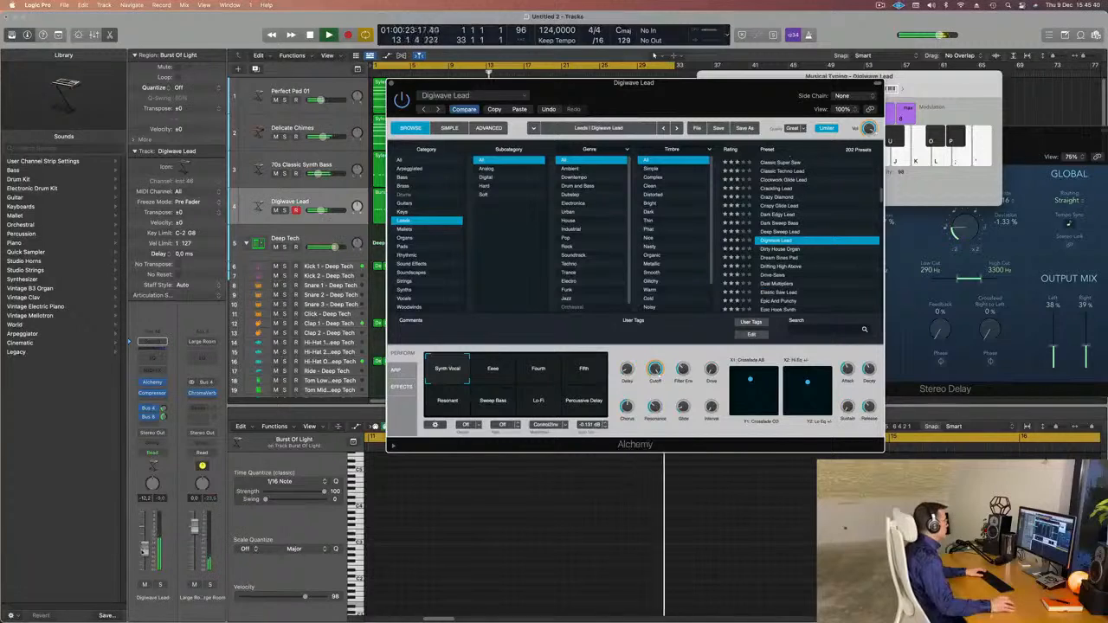
left_click_drag(146, 550, 145, 543)
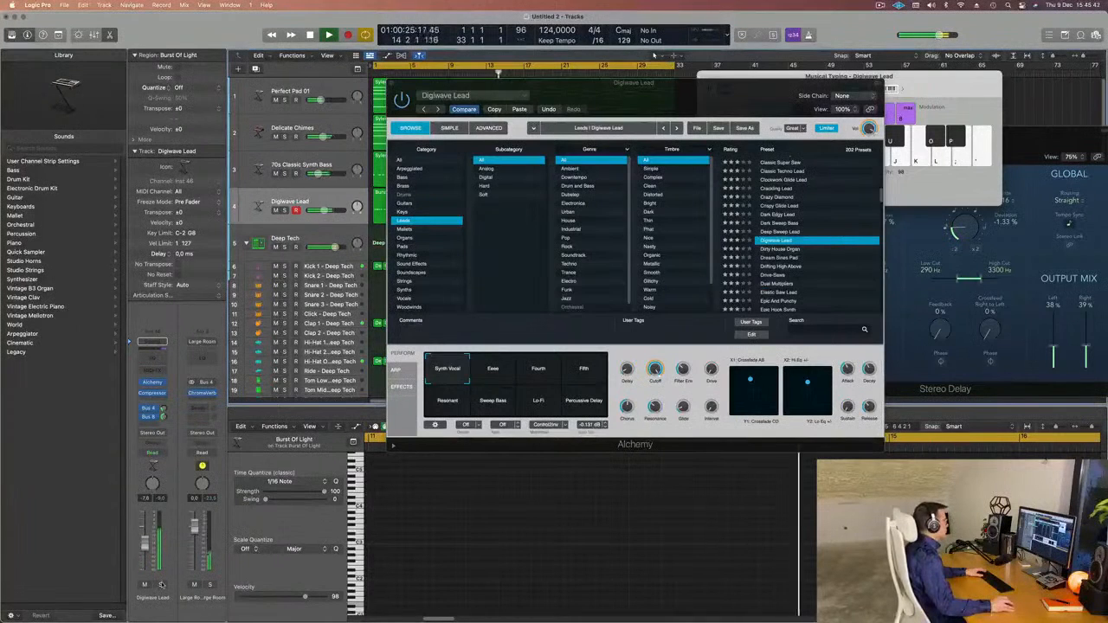
- Audition the presets Dirty House Organ, Dream Sines Pad, Drifting High Above, Drive-Saws and Dual Multipliers on the lead track
scroll(837, 256, "down", 1)
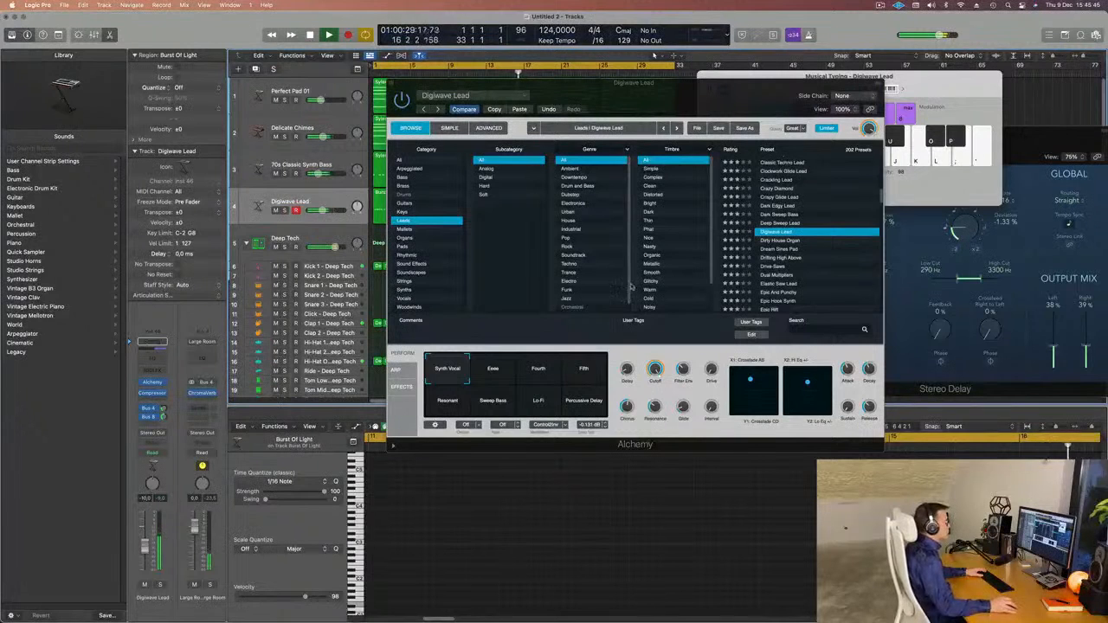
left_click(794, 240)
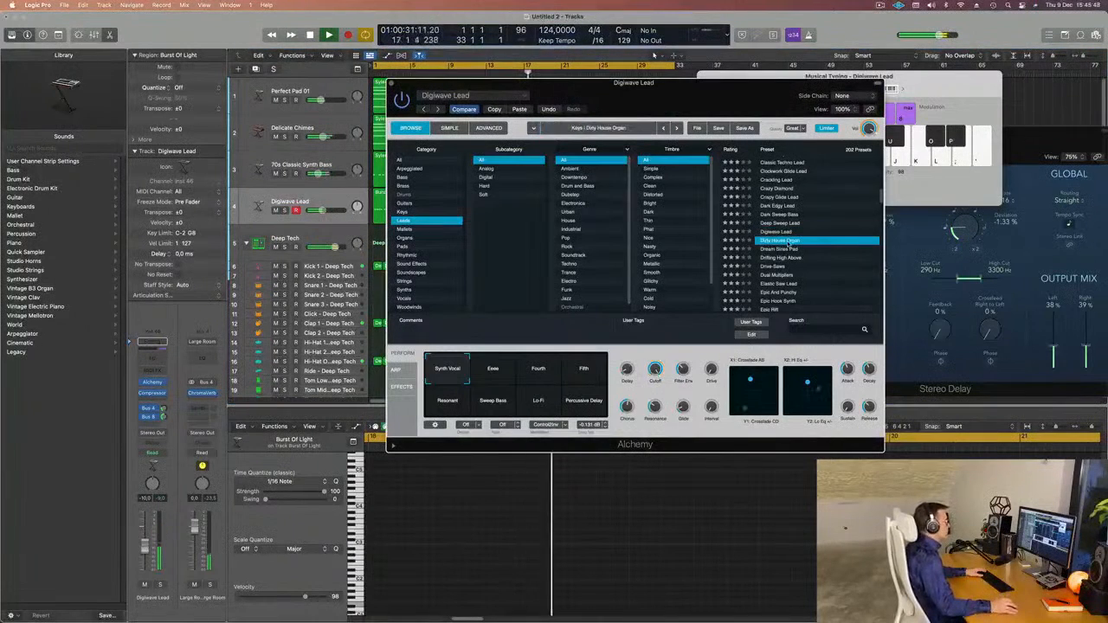
left_click(782, 249)
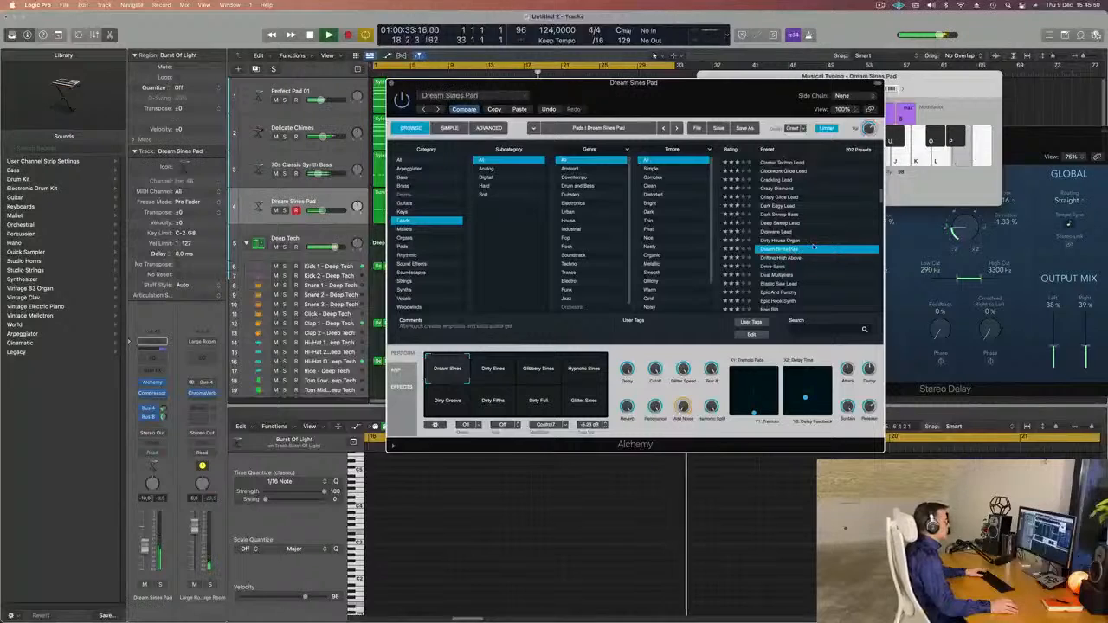
left_click(781, 258)
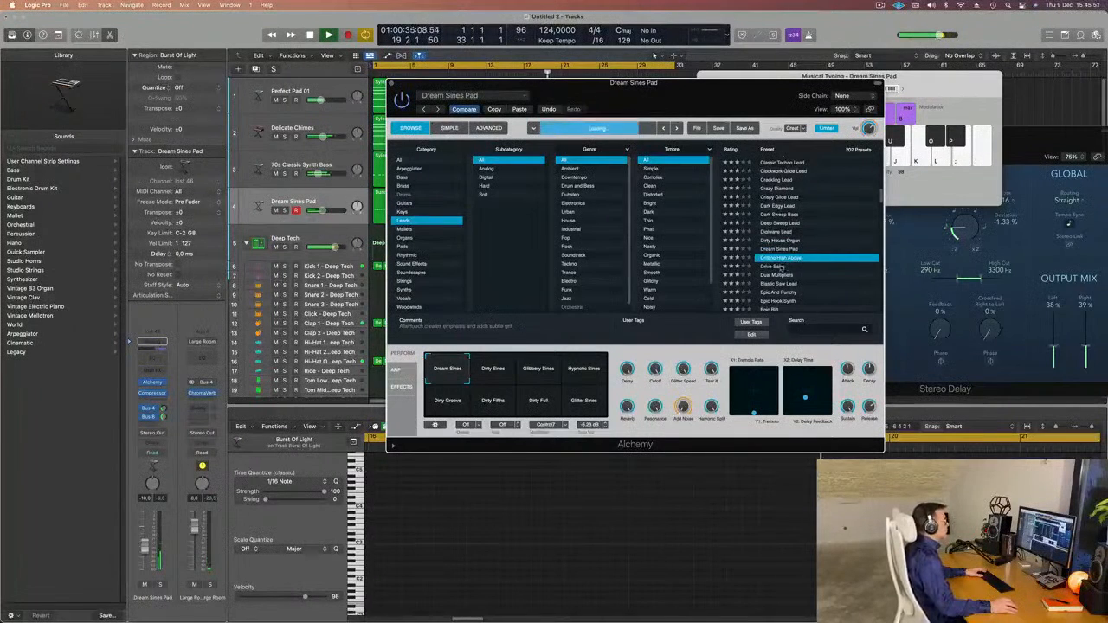
left_click(776, 267)
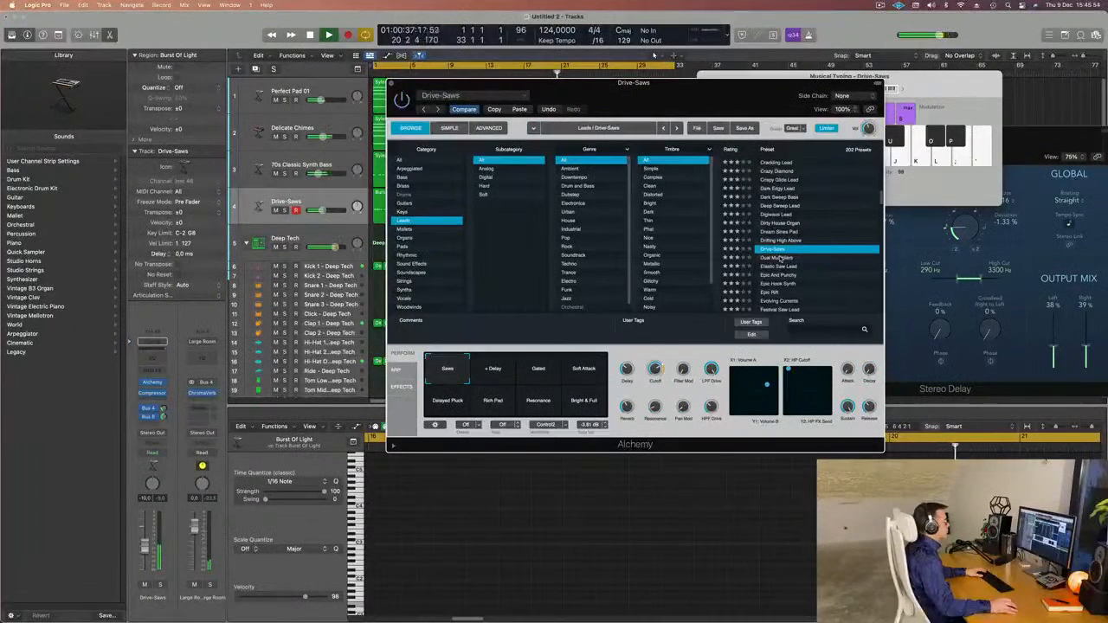
left_click(779, 258)
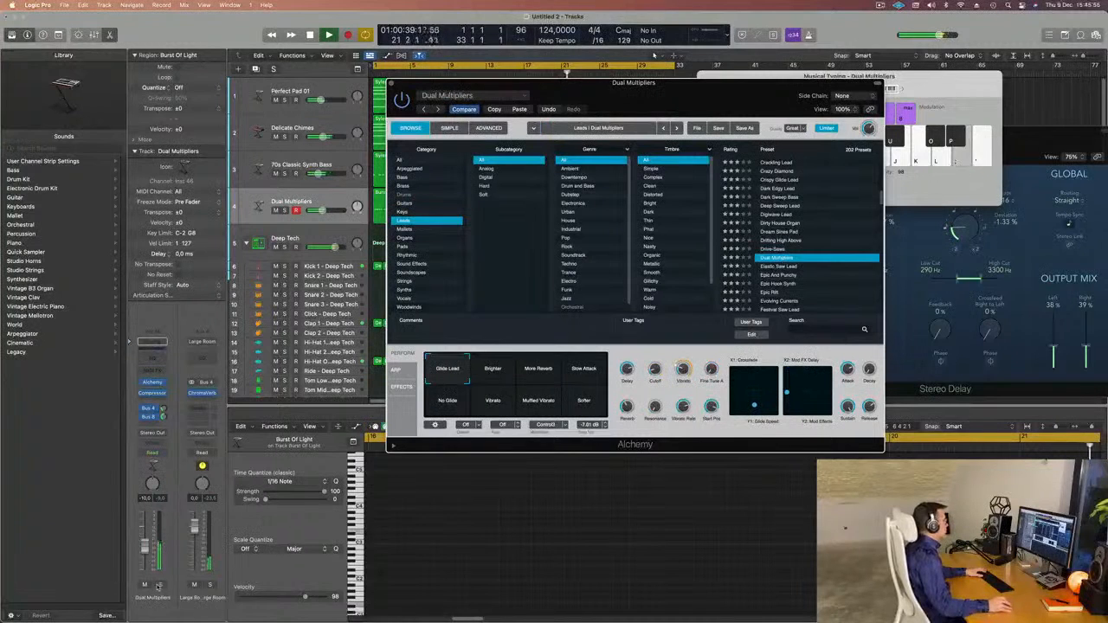
- Audition the presets Elastic Saw Lead, Epic And Punchy and Epic Hook Synth on the lead track
left_click(768, 267)
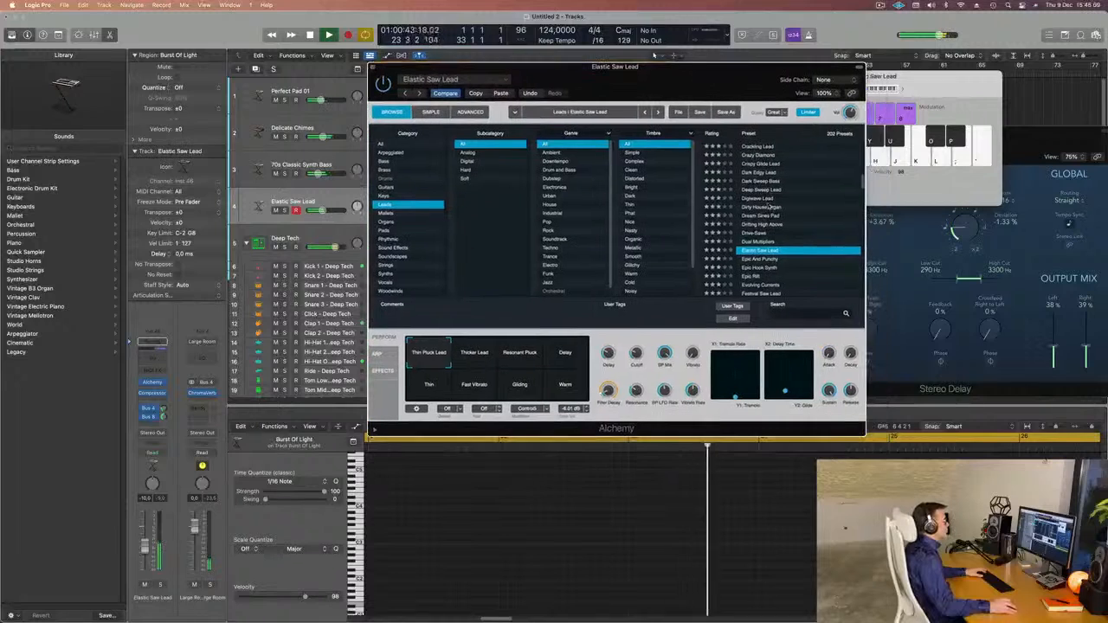
key("Down")
left_click_drag(698, 71, 662, 57)
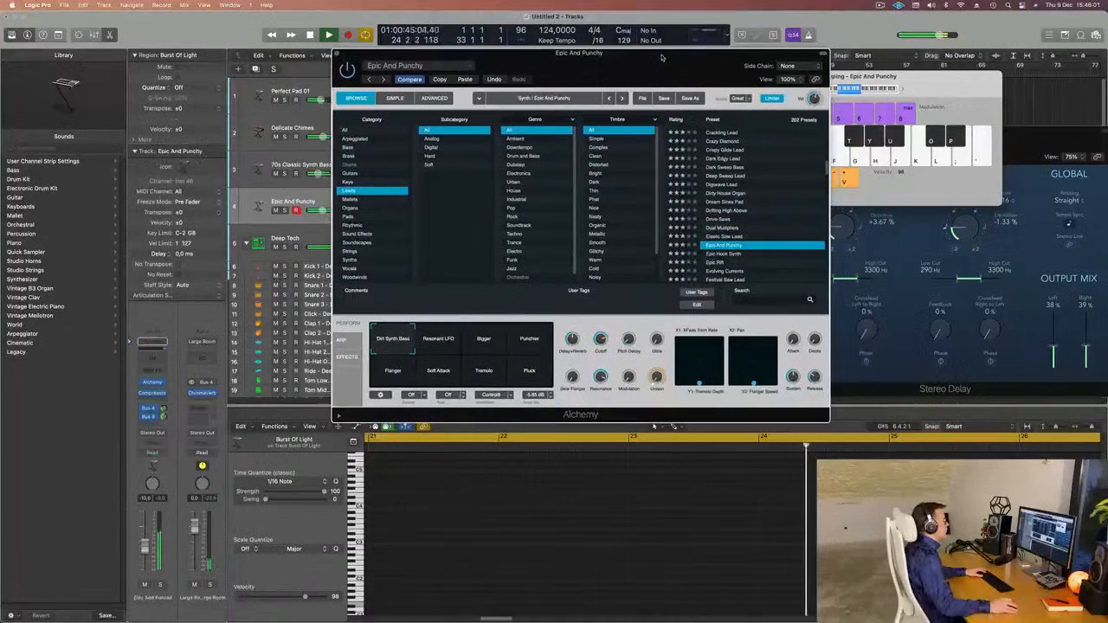
left_click(729, 255)
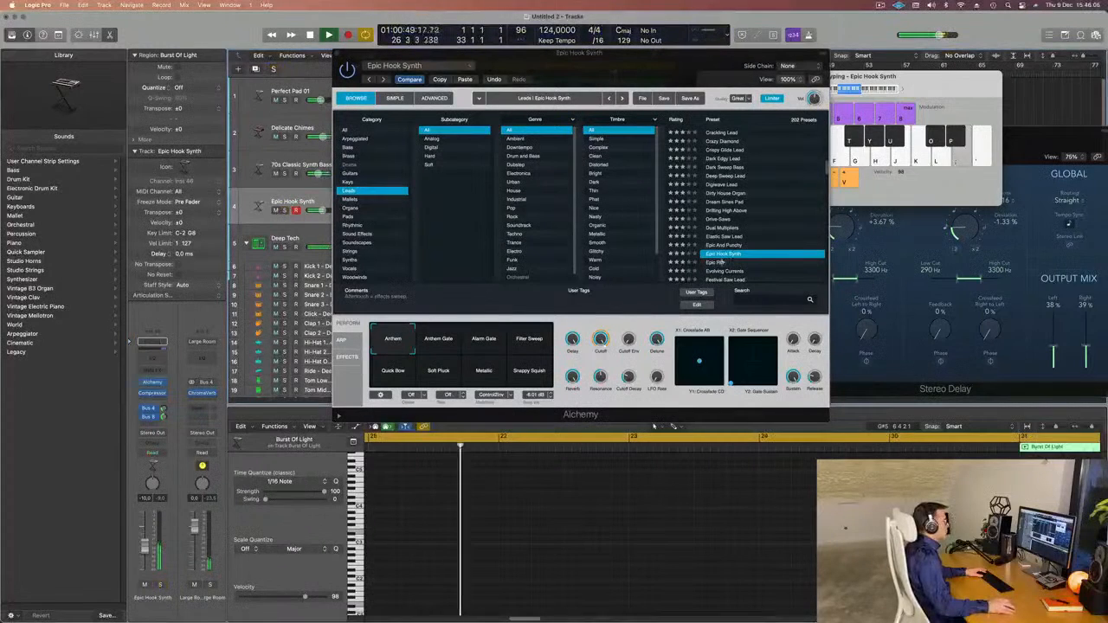
- Load the Evolving Currents preset in Alchemy for the lead track and select that track
scroll(765, 225, "down", 1)
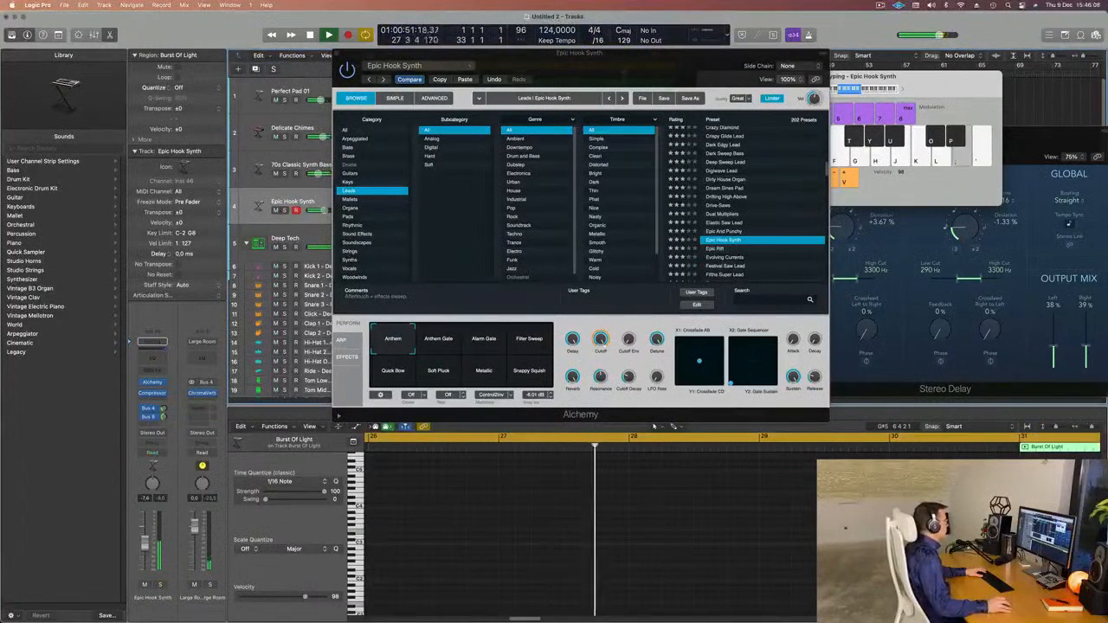
scroll(760, 241, "down", 2)
left_click(767, 239)
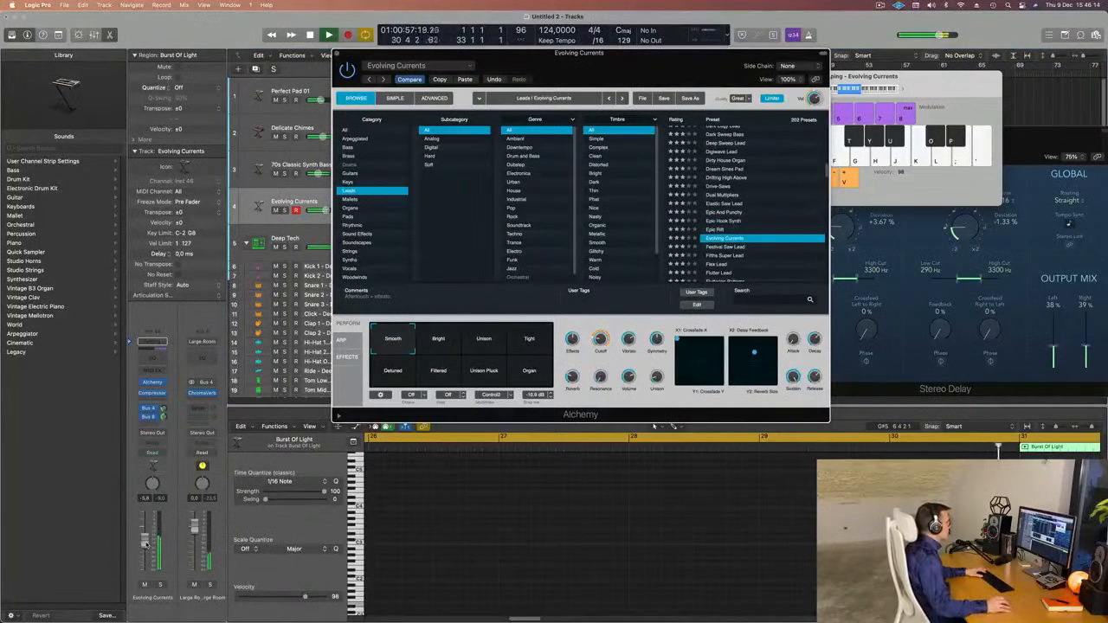
left_click(295, 202)
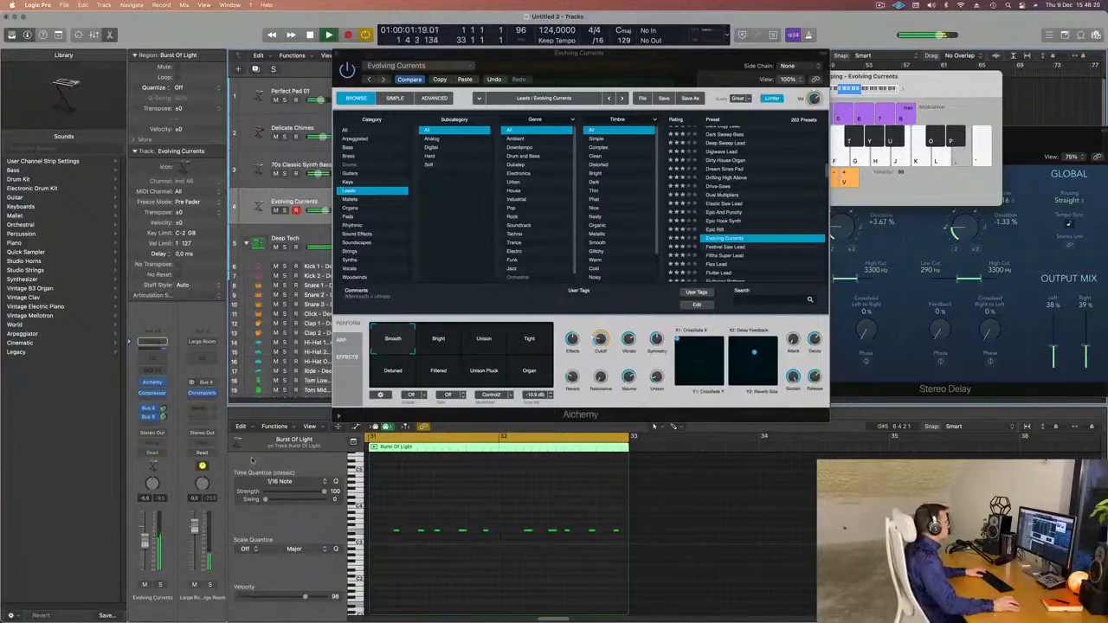
- Audition the Evolving Currents performance variations Bright, Unison, Tight, Detuned, Filtered, Unison Pluck and Organ, then return to Smooth
left_click(440, 348)
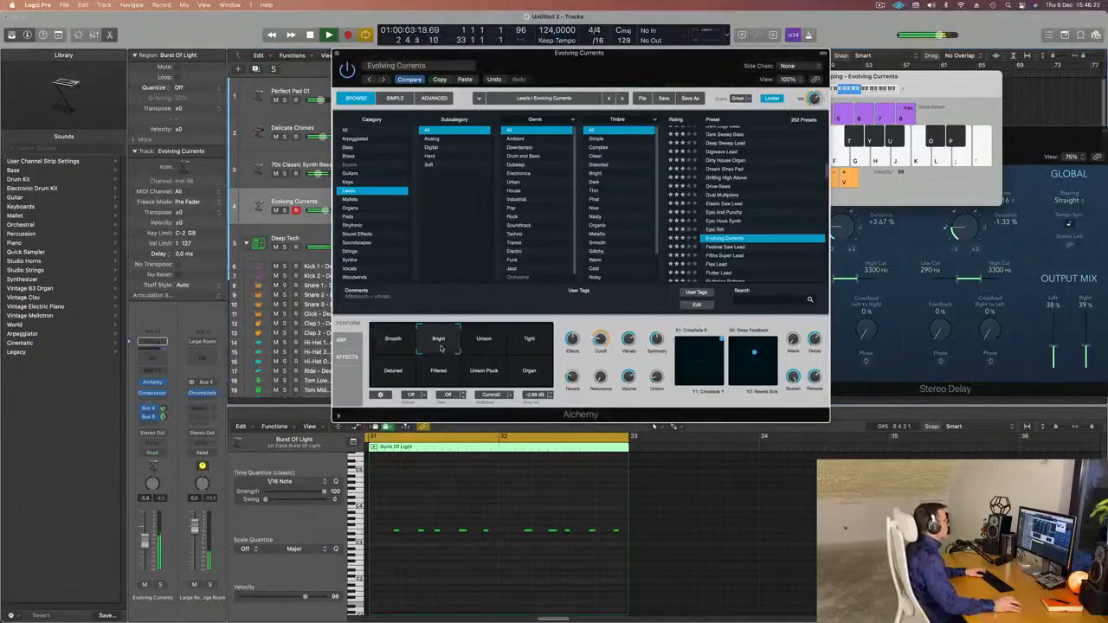
left_click(485, 348)
left_click(534, 348)
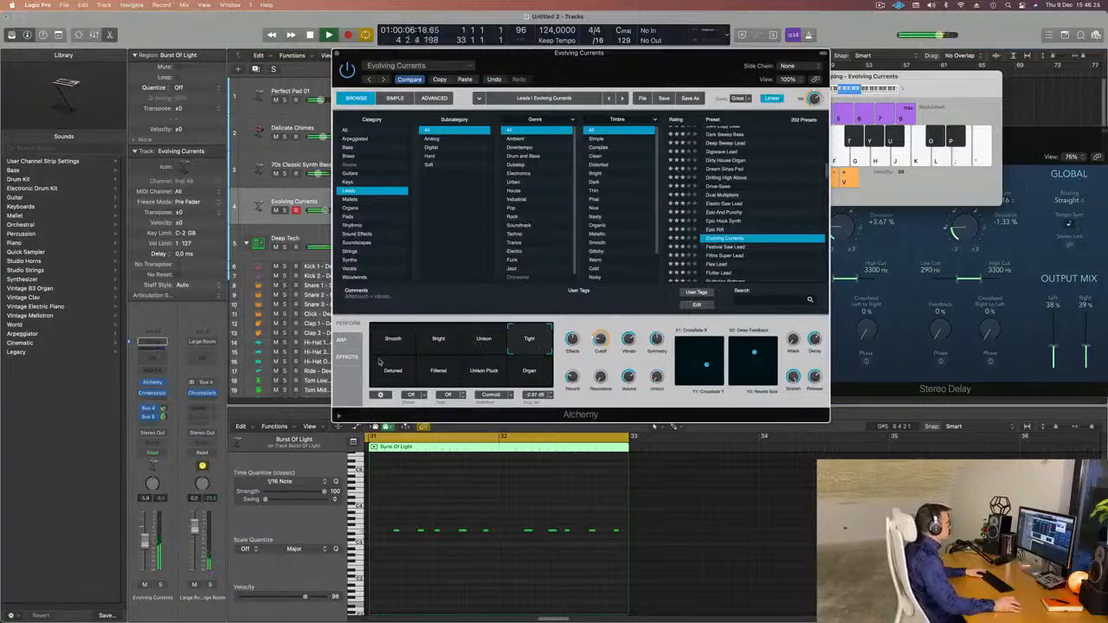
left_click(395, 379)
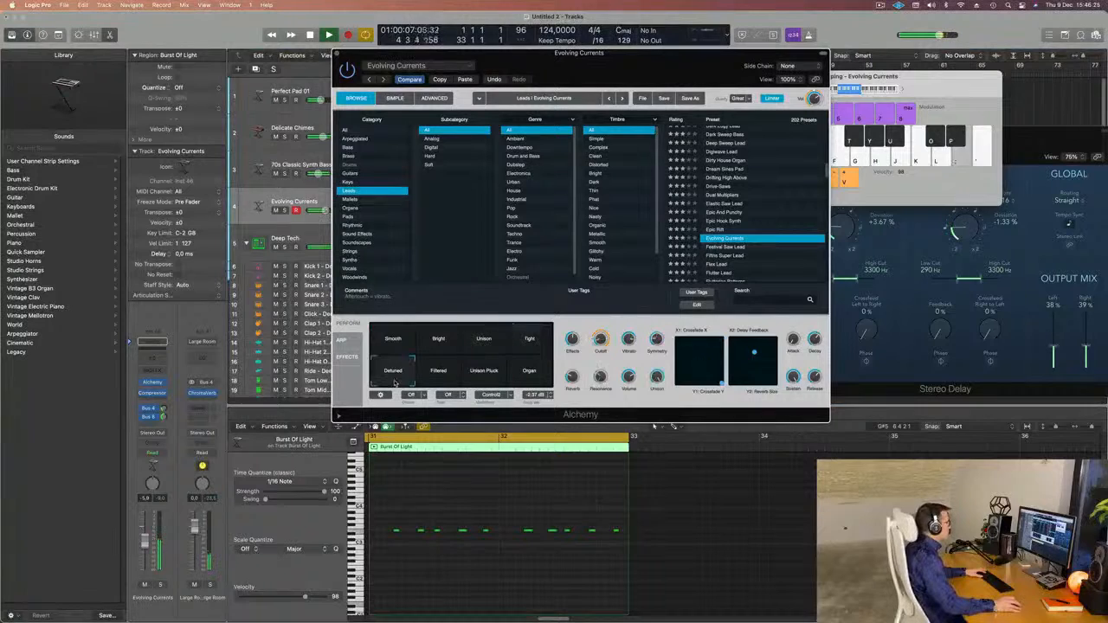
left_click(441, 377)
left_click(478, 374)
left_click(531, 375)
left_click(439, 340)
left_click(393, 341)
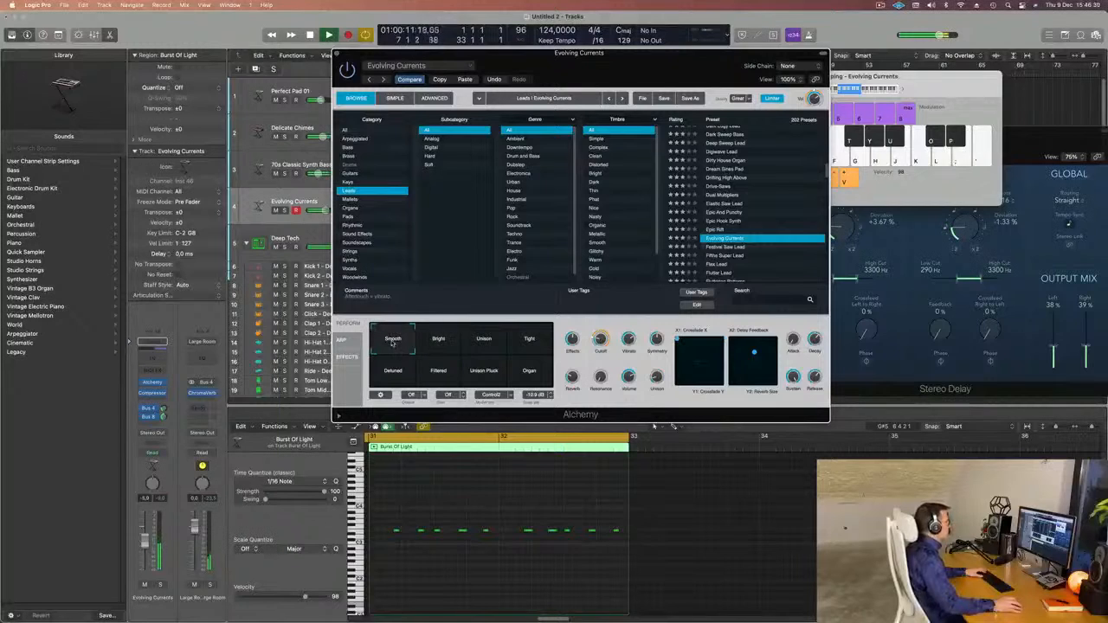
- Switch the Evolving Currents performance to Bright and add a Channel EQ to the lead track with a low cut at 348 Hz
left_click(439, 342)
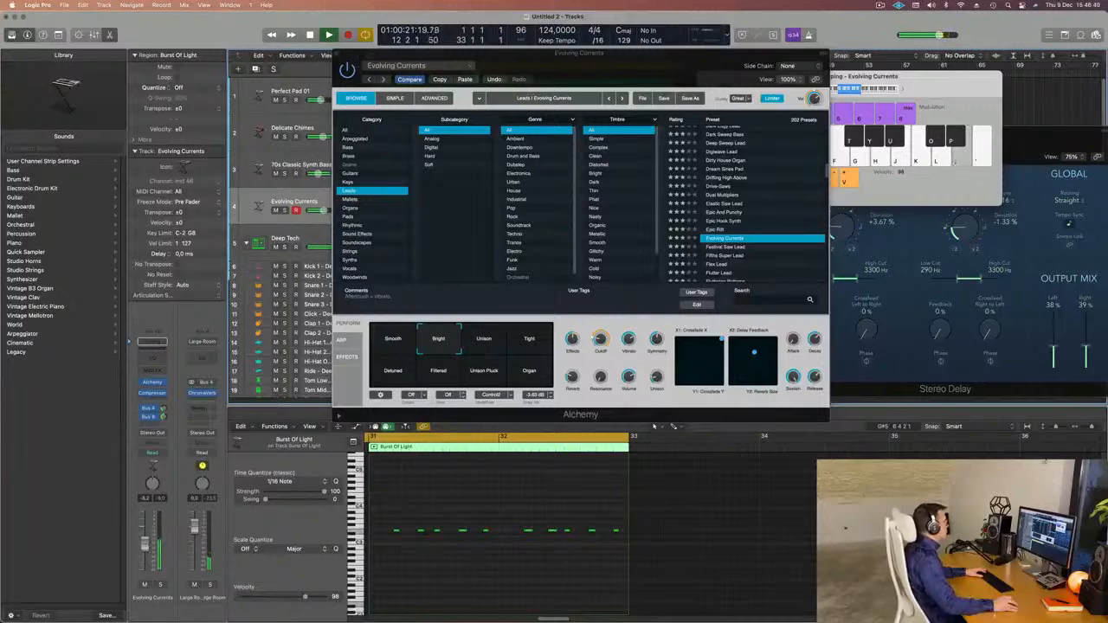
left_click(158, 355)
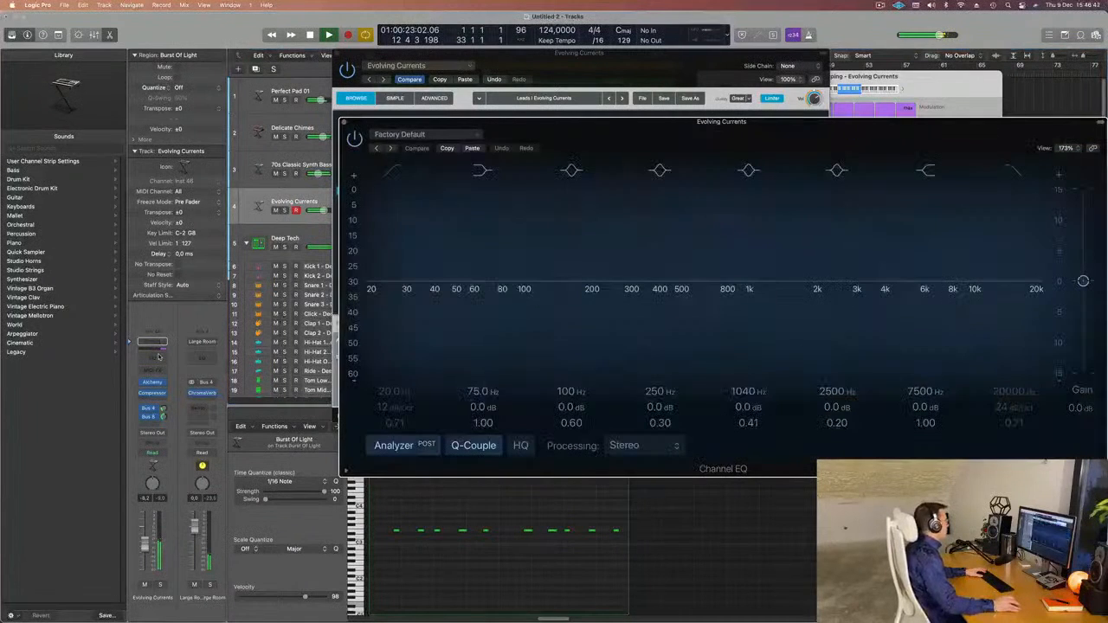
left_click_drag(607, 249, 674, 233)
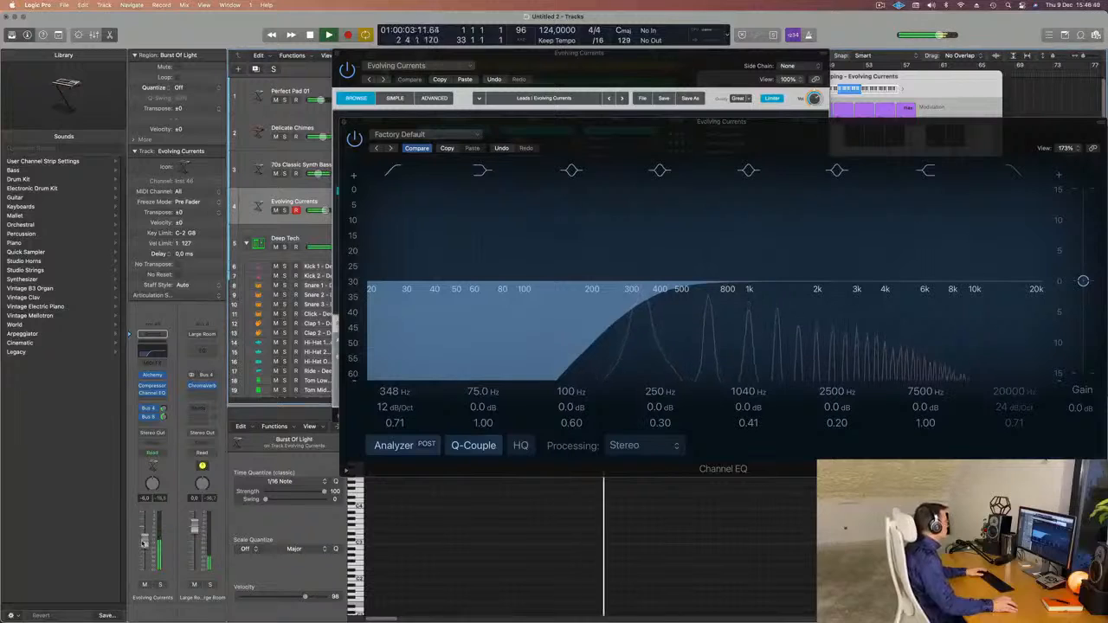
left_click_drag(693, 145, 538, 175)
left_click(190, 150)
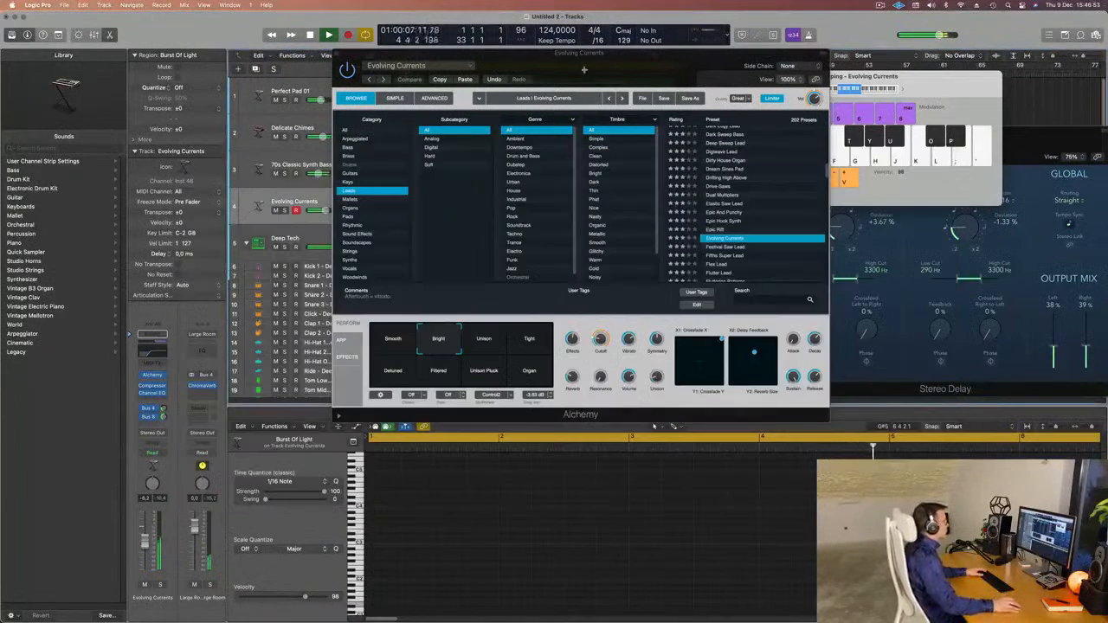
left_click_drag(575, 69, 698, 179)
left_click(451, 165)
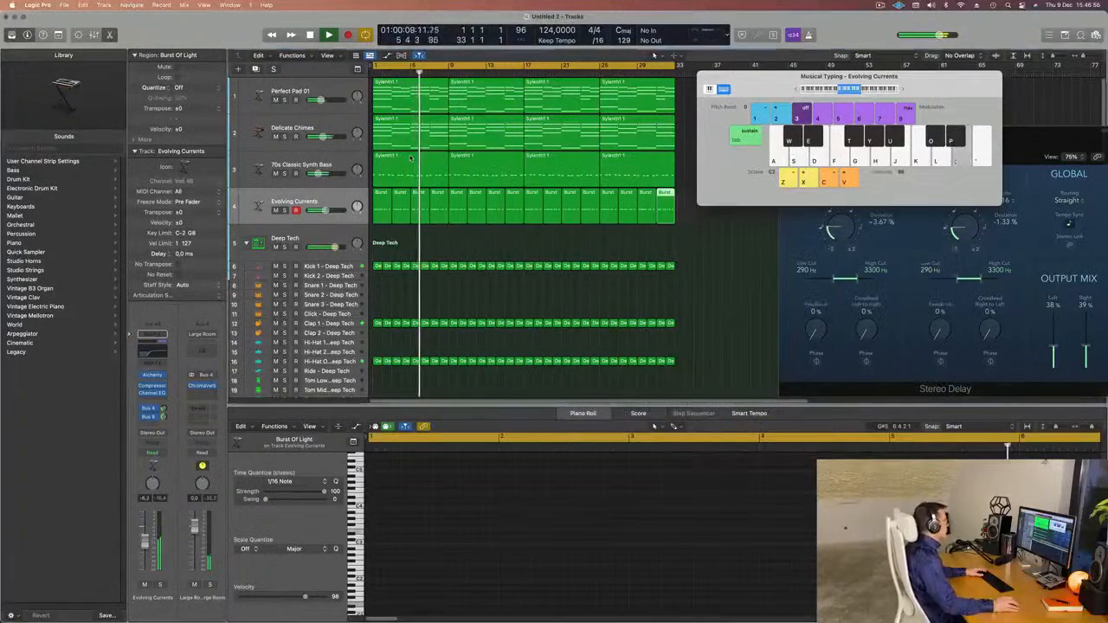
- Show the first synth bass region and the first four lead regions together in the piano roll
left_click(383, 204)
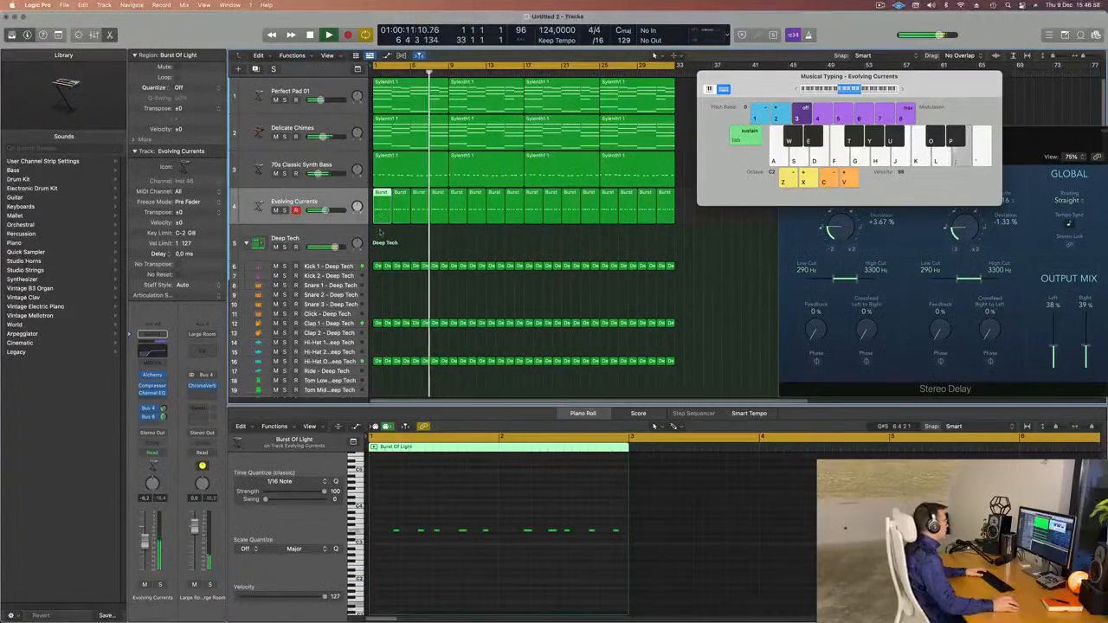
left_click(403, 205)
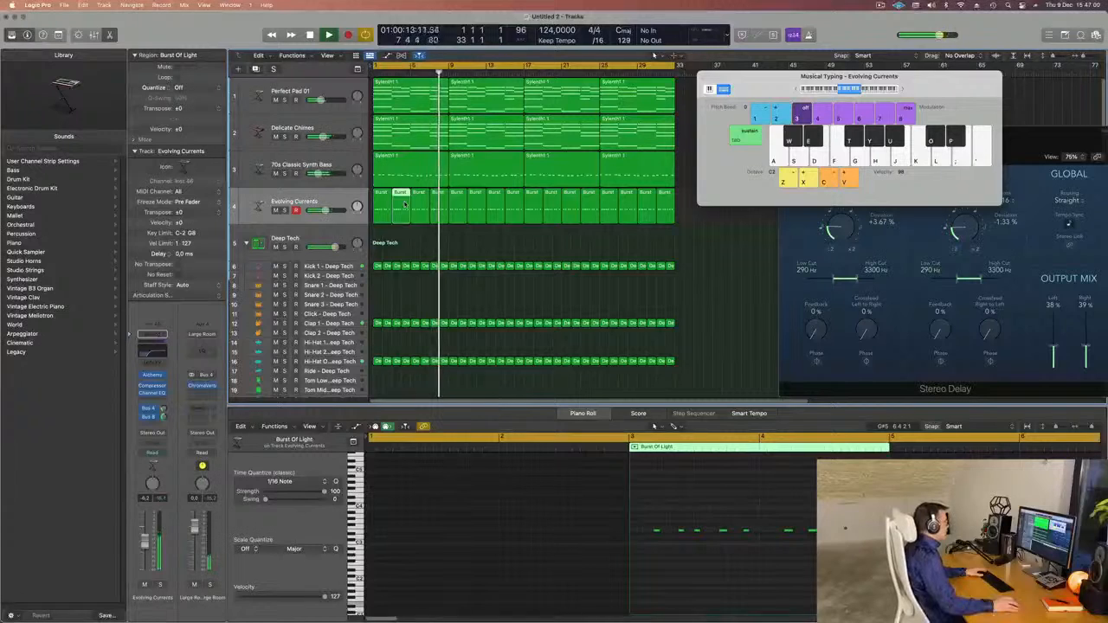
left_click(404, 136)
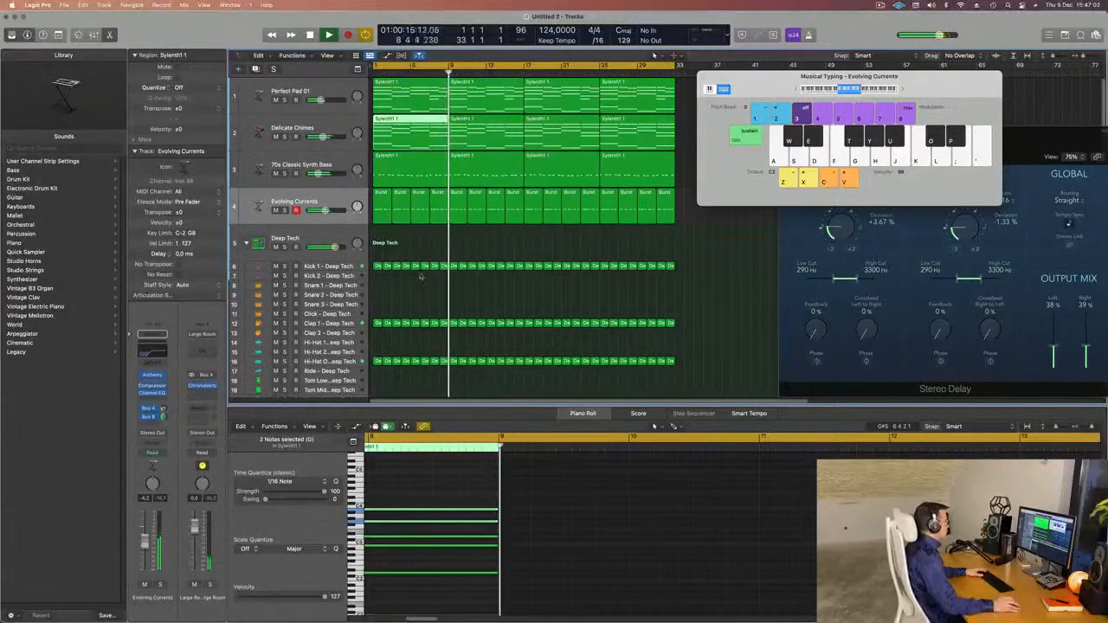
left_click(428, 249)
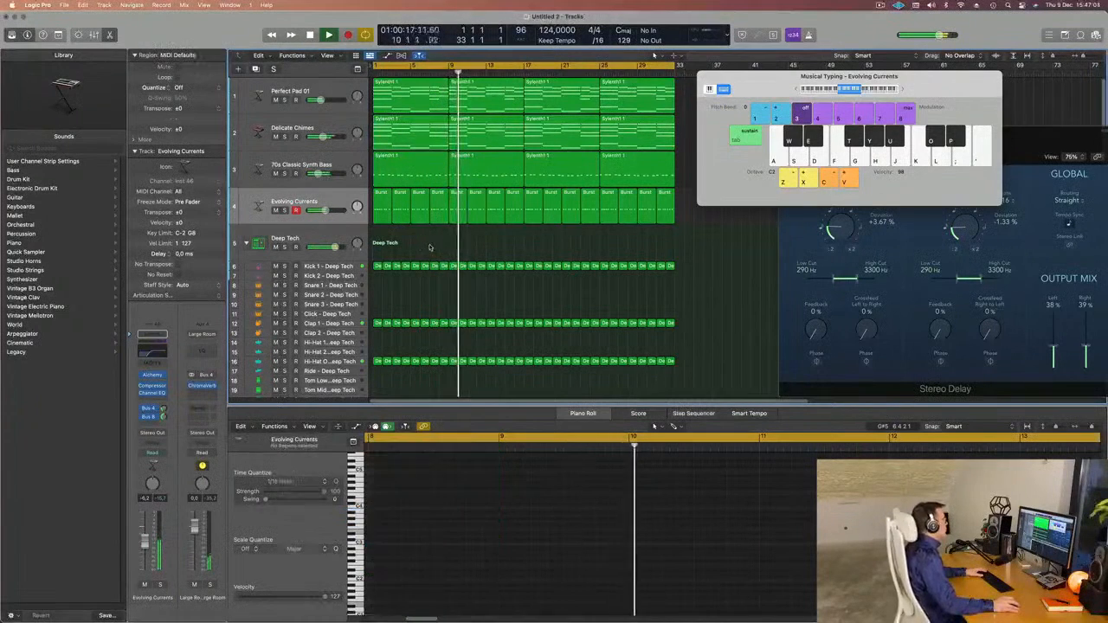
left_click(329, 194)
key("Return")
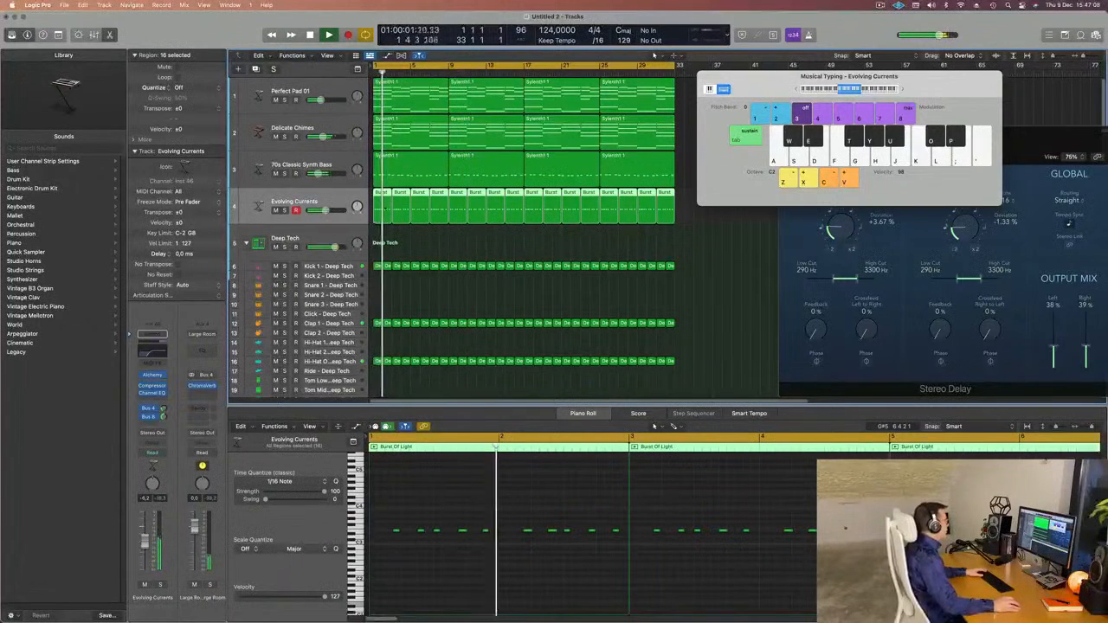
left_click_drag(375, 236, 438, 179)
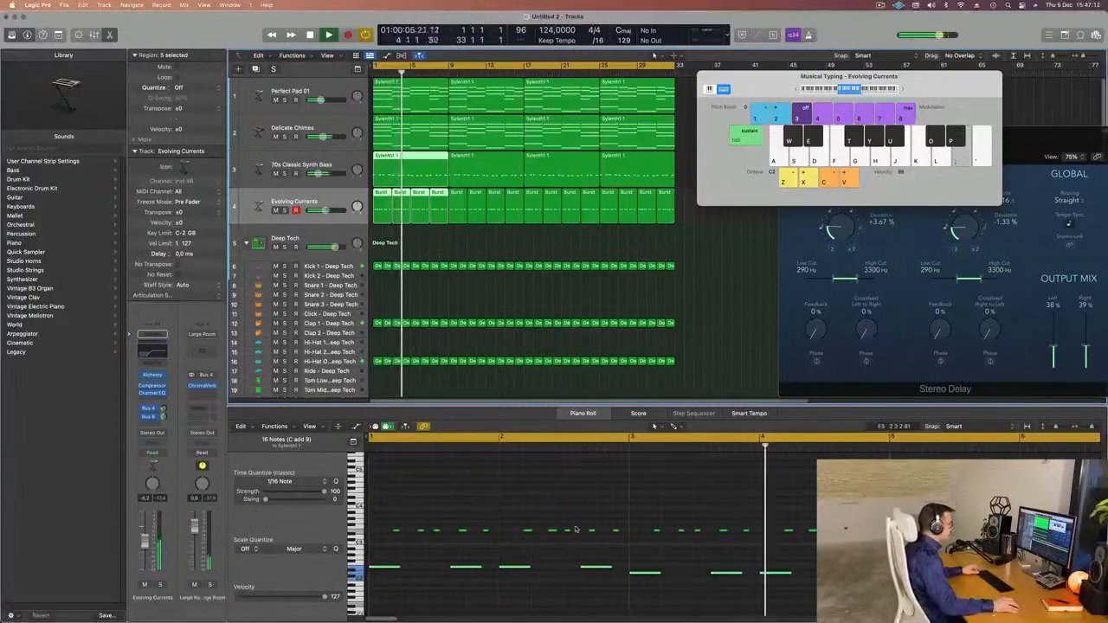
- Transpose the lead notes in bars 3 to 4 and bars 5 to 6 down to follow the bass line
left_click_drag(585, 515, 765, 550)
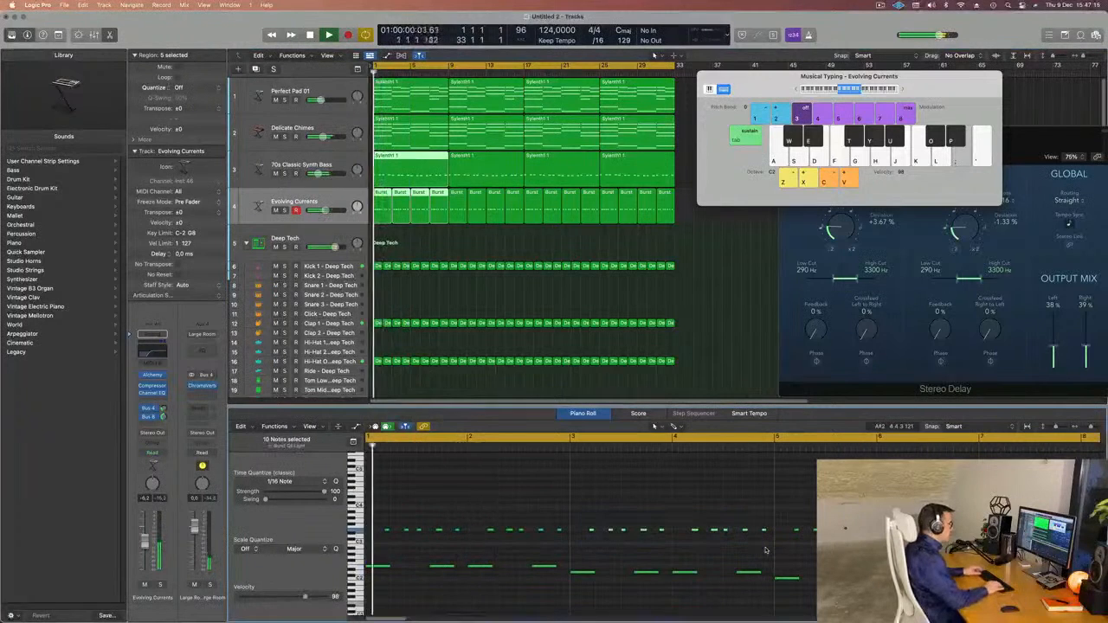
key("alt+Down")
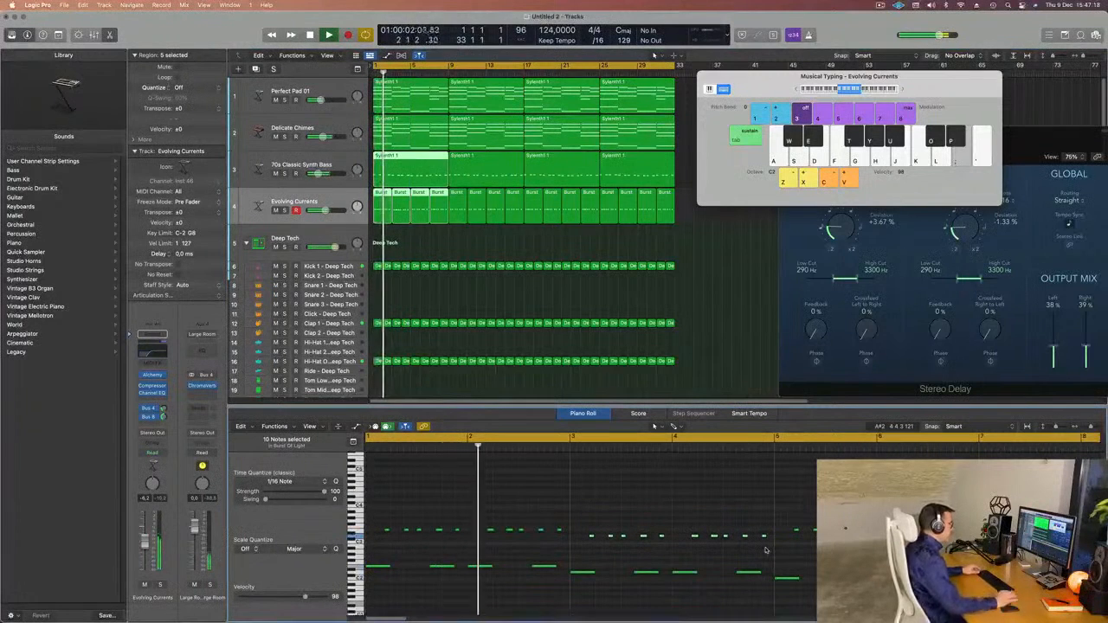
scroll(762, 547, "down", 3)
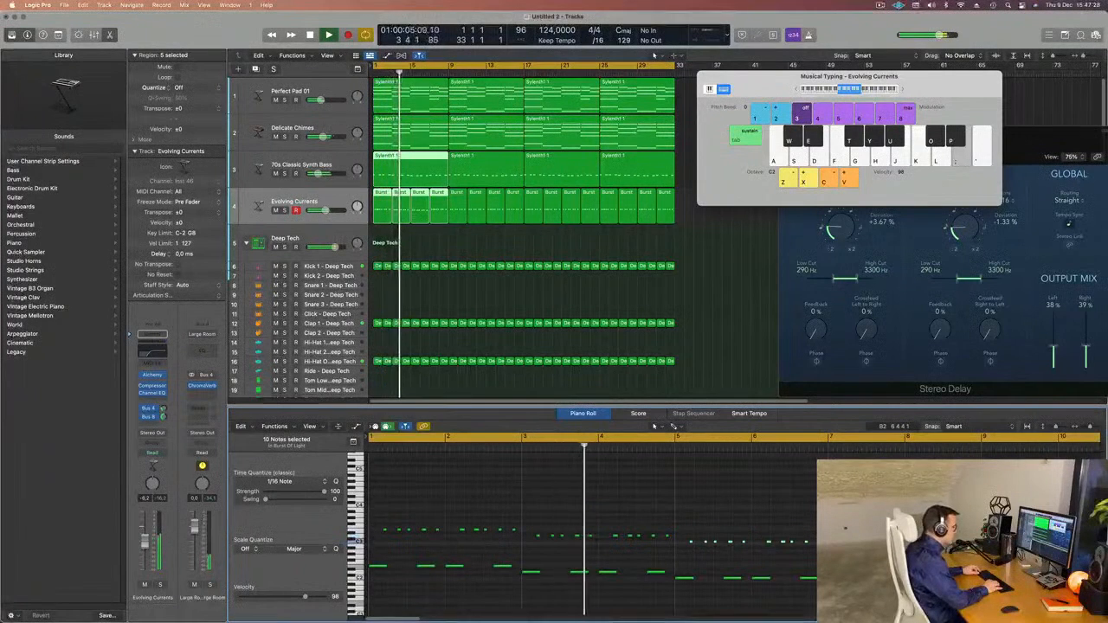
key("super+Left")
key("super+Left")
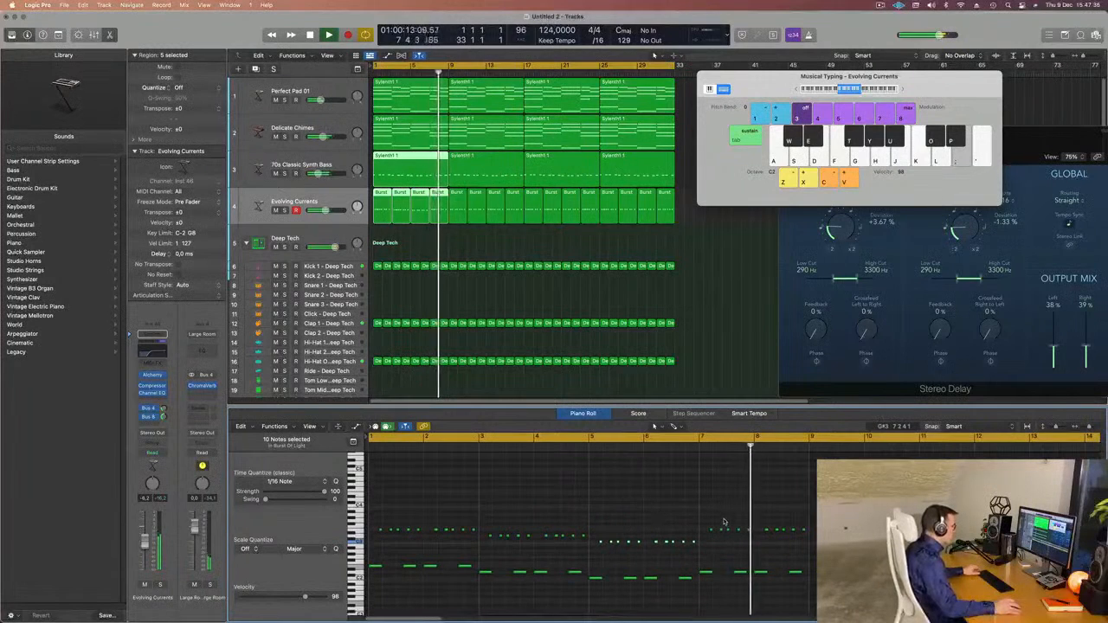
- Transpose the lead notes in bars 7 to 8 down to follow the bass line
key("Return")
left_click_drag(703, 520, 803, 539)
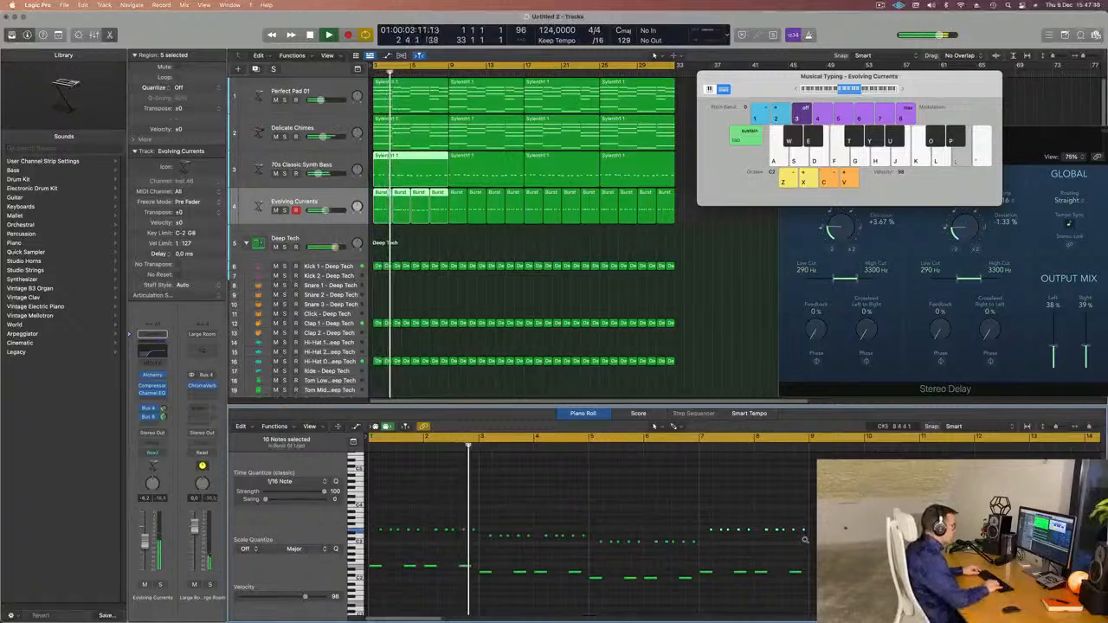
scroll(609, 504, "down", 2)
key("super+Left")
key("super+Left")
key("super+Left")
left_click(626, 230)
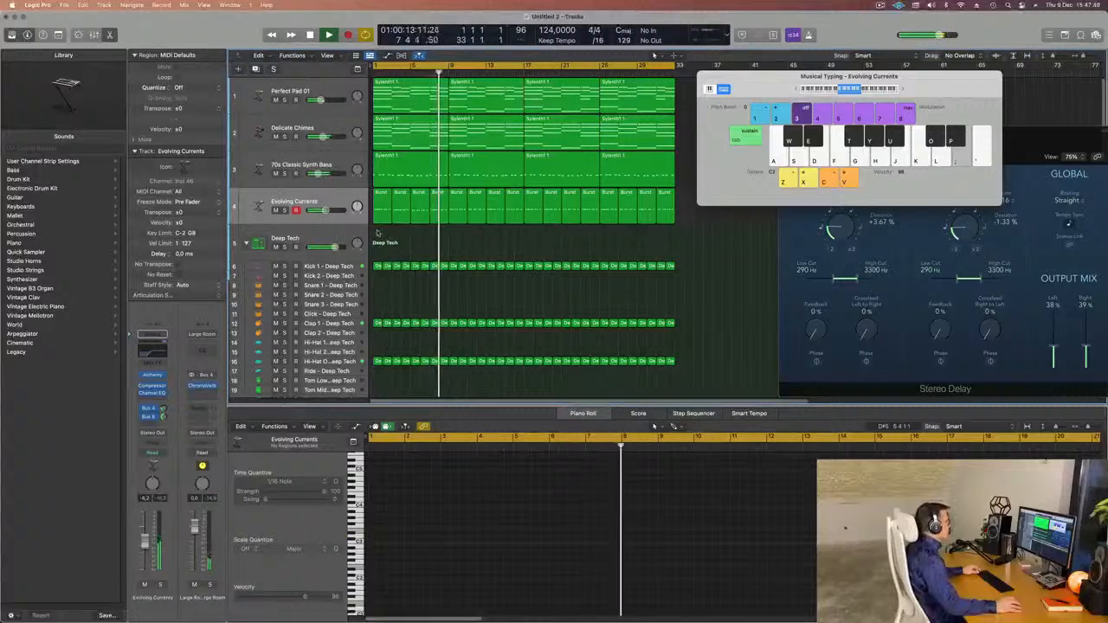
- Close Musical Typing and join the first four lead regions into one eight-bar region
left_click_drag(382, 235, 440, 212)
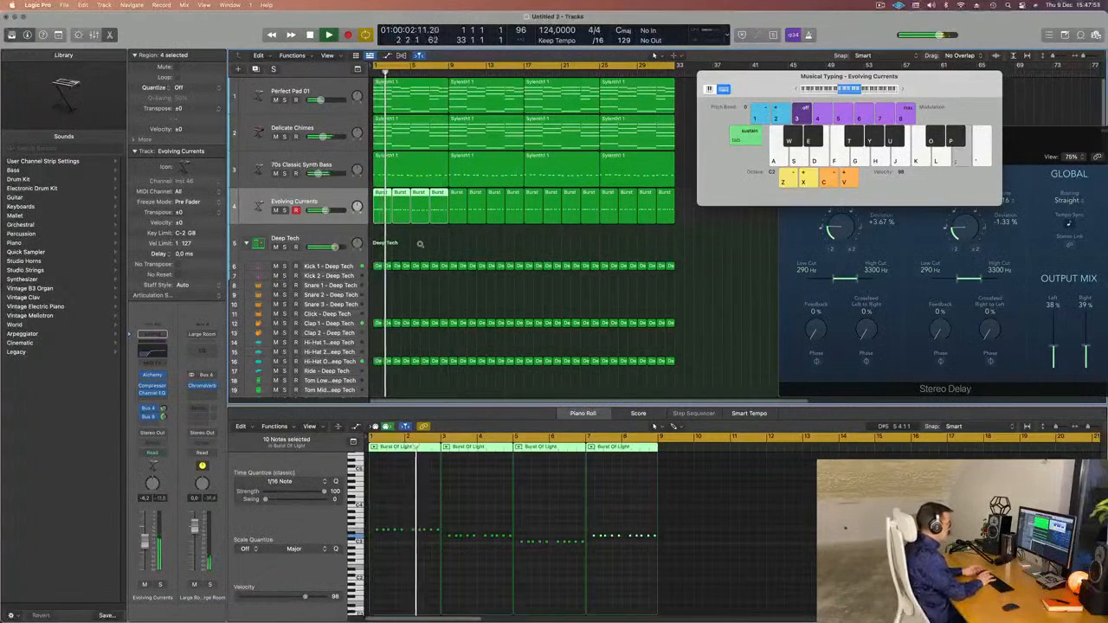
key("super+k")
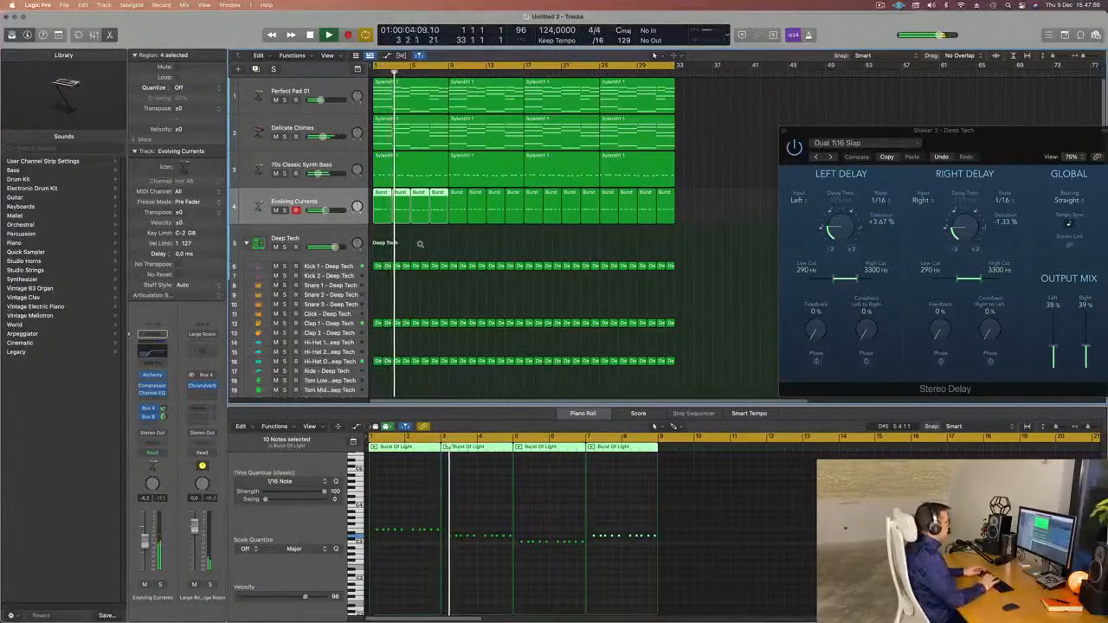
key("super+j")
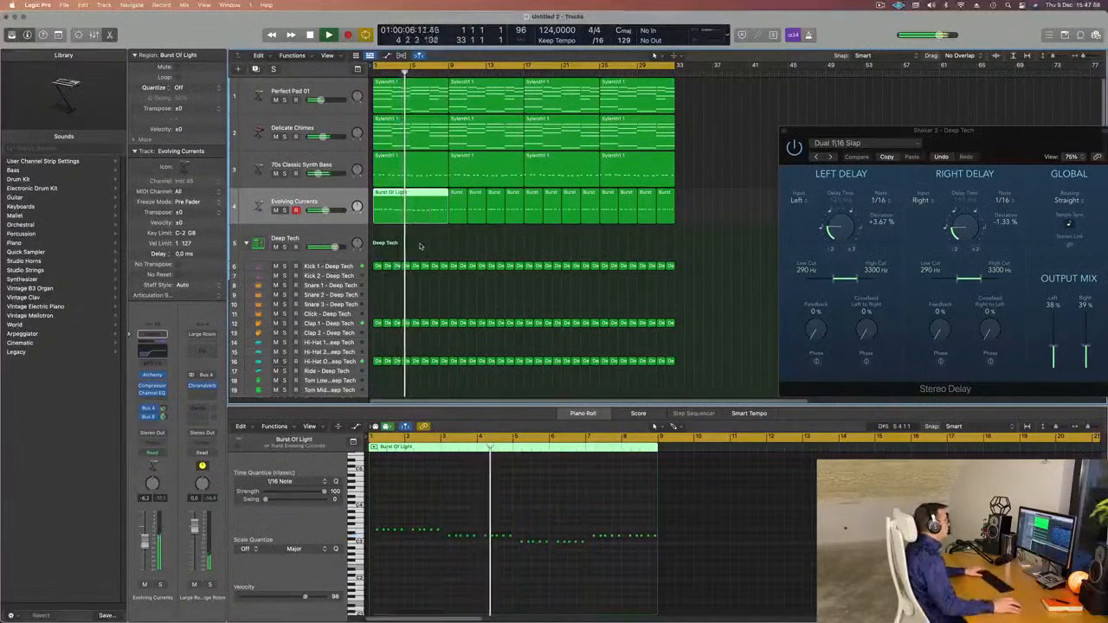
- Delete the remaining lead regions after bar 9, keeping only the joined eight-bar region
left_click_drag(697, 219, 457, 219)
key("Delete")
left_click(407, 206)
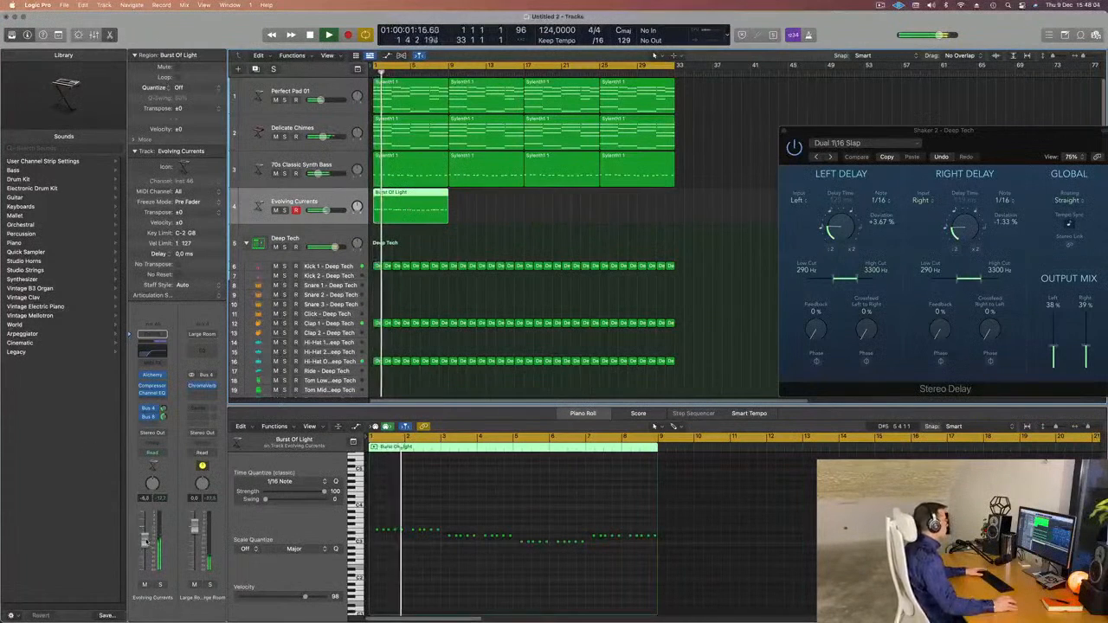
- Examine the Retro Synth settings of the Delicate Chimes track and close the instrument window
left_click(327, 156)
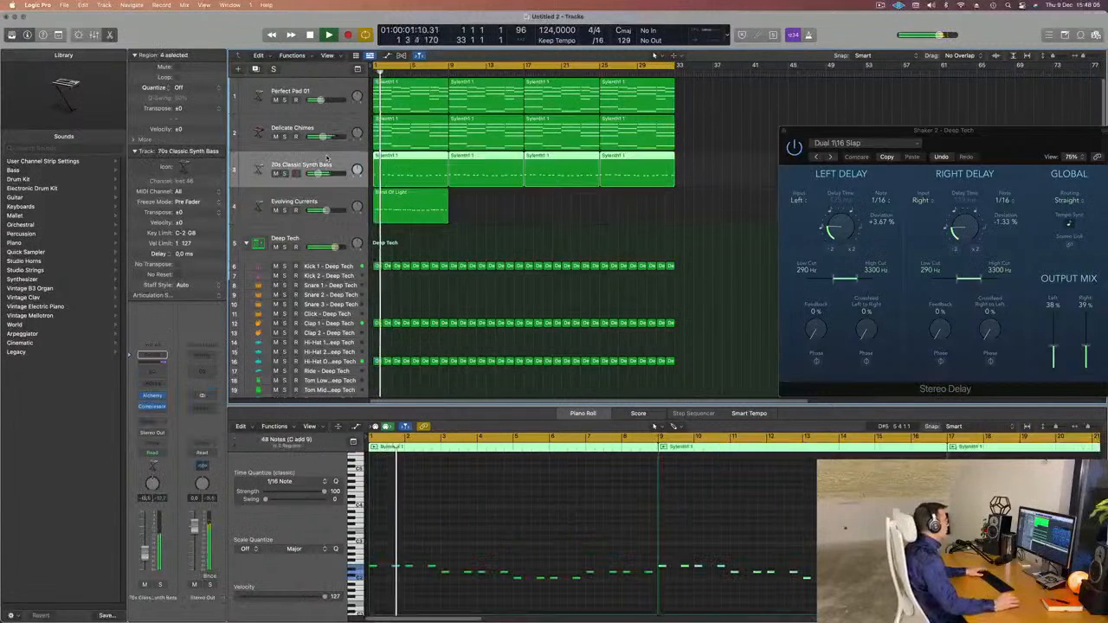
left_click(336, 128)
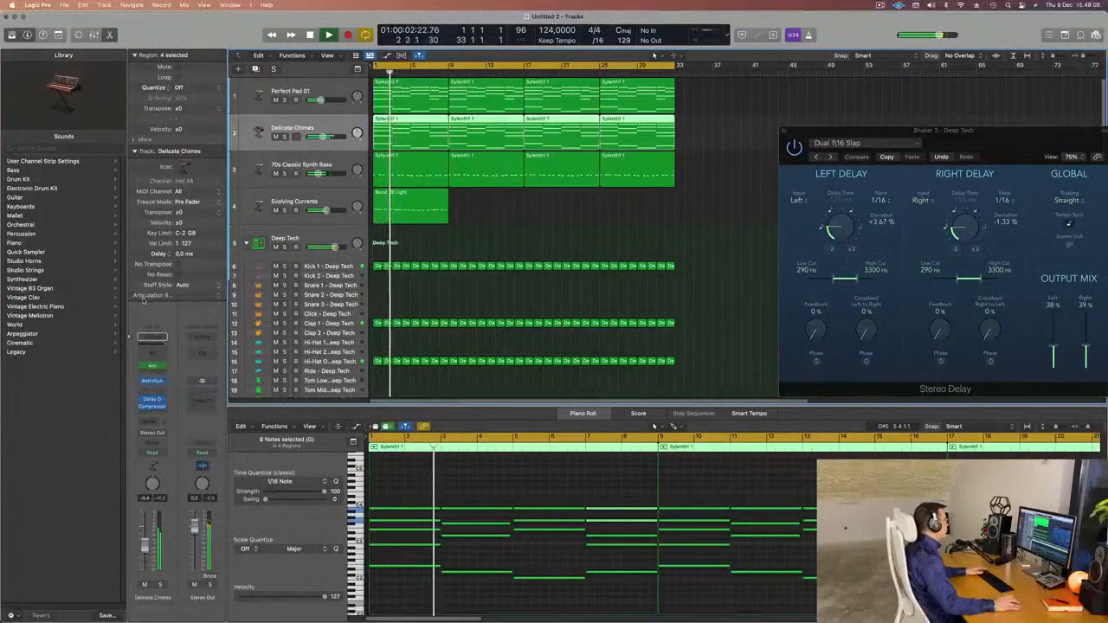
left_click(152, 381)
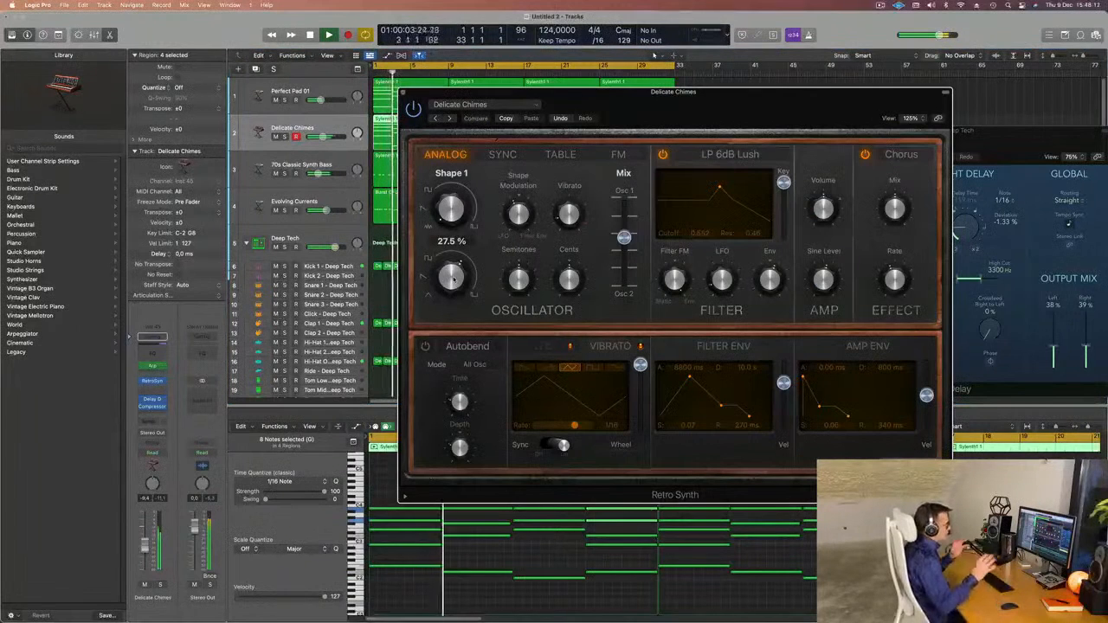
left_click_drag(467, 103, 433, 111)
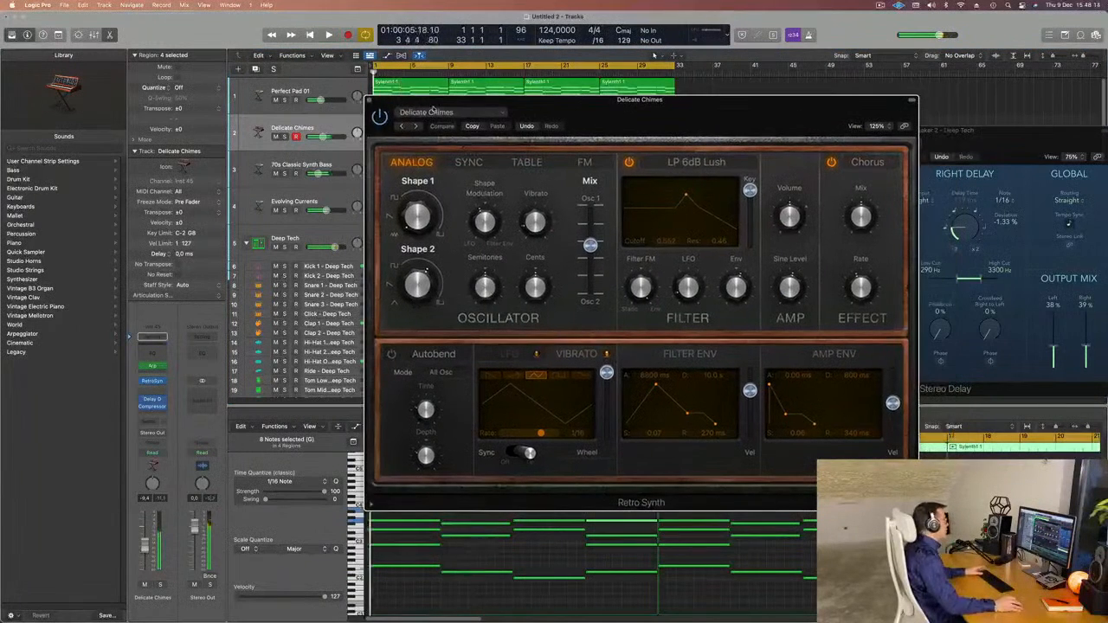
left_click(370, 100)
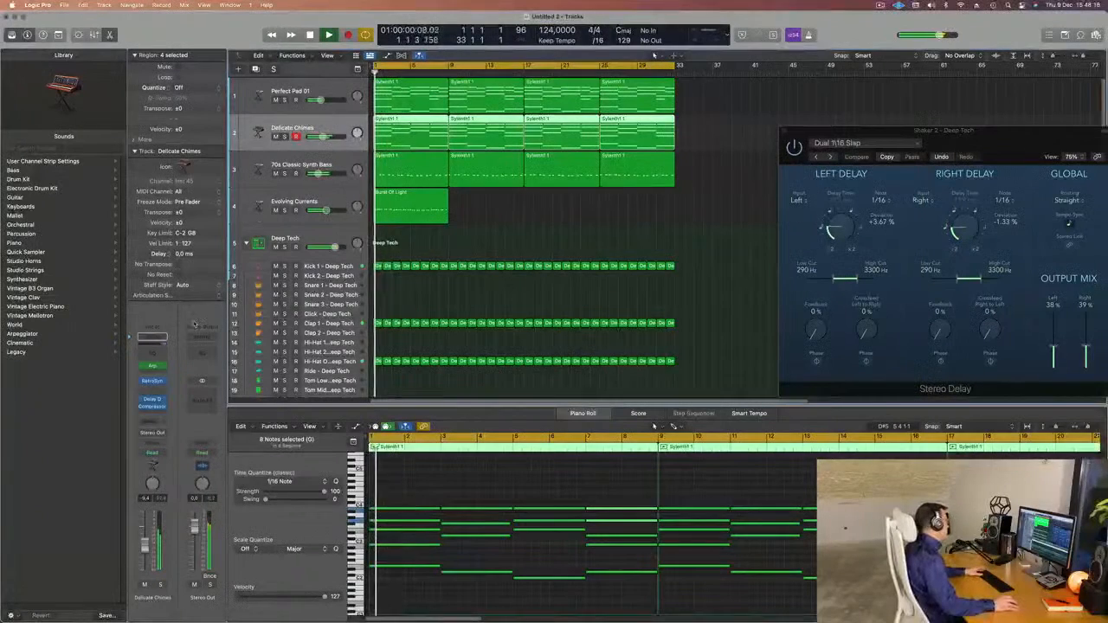
- Add a Channel EQ to Delicate Chimes with a 48 dB/Oct high cut at 4500 Hz and a raised low cut
left_click(153, 348)
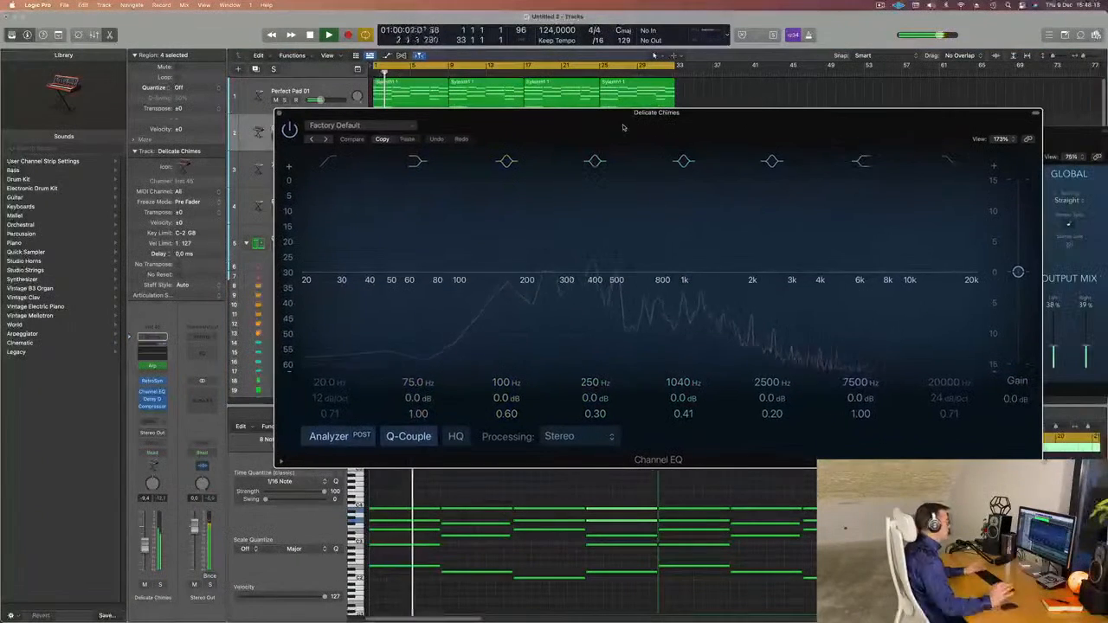
left_click(946, 333)
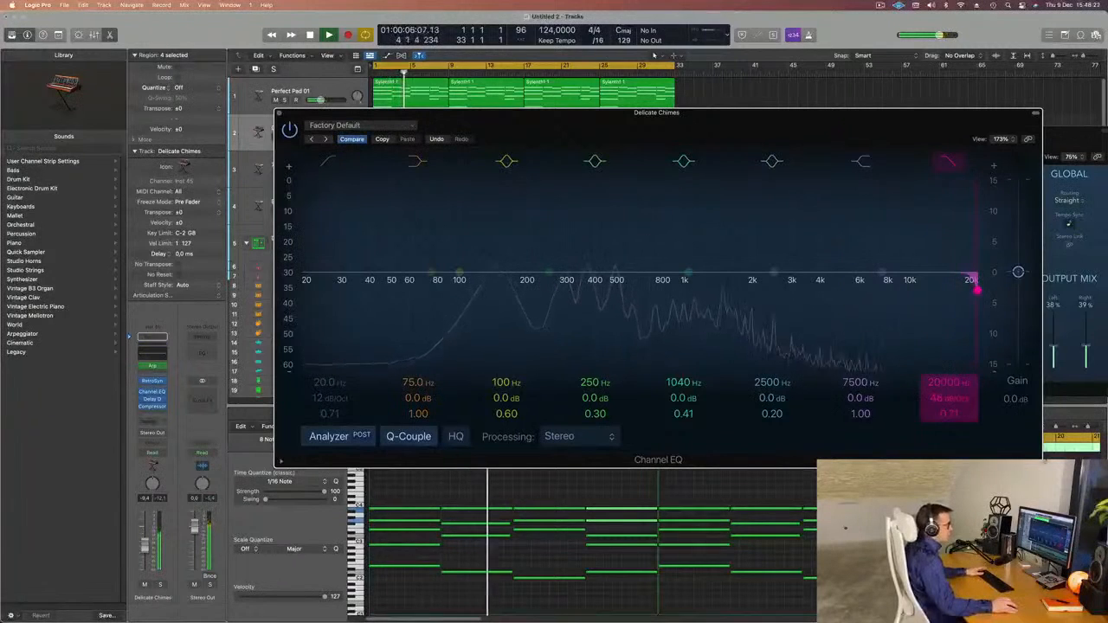
left_click_drag(960, 290, 835, 290)
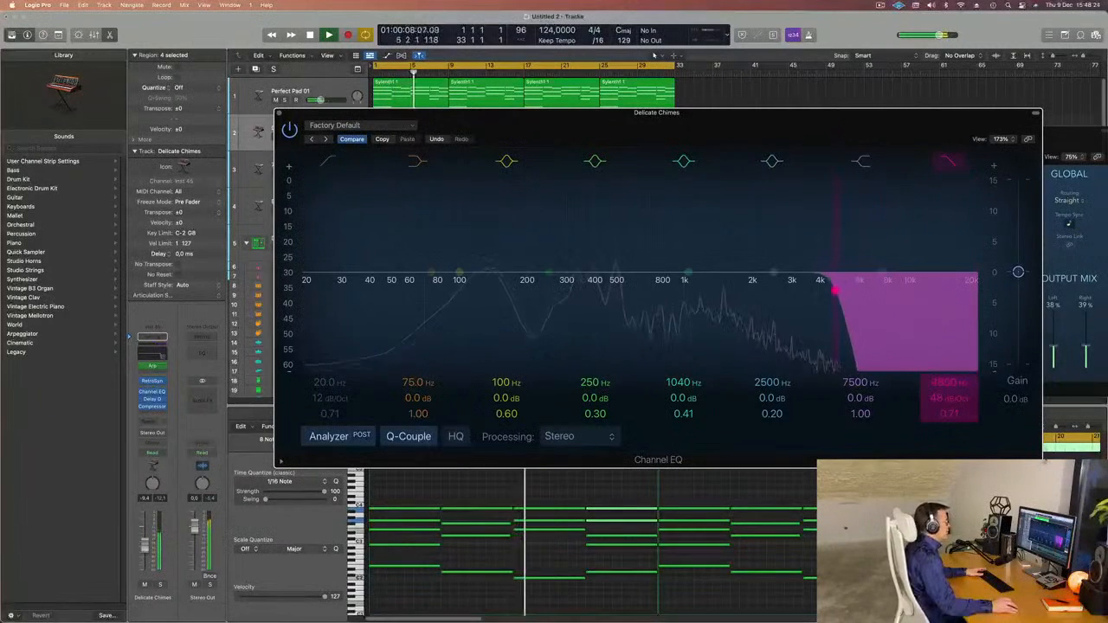
key("space")
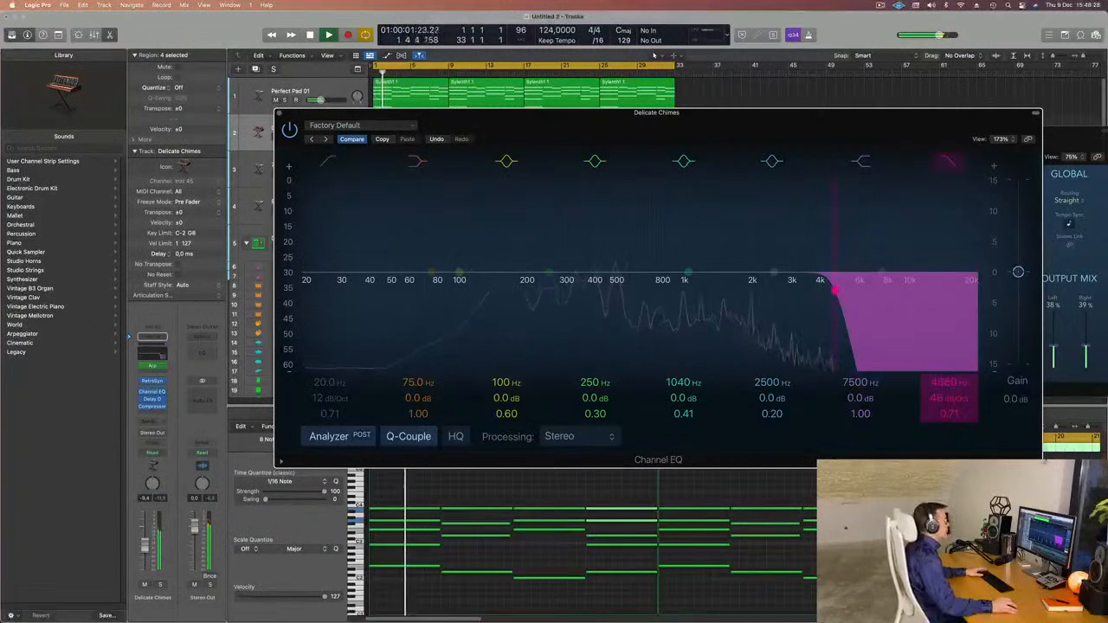
mouse_move(839, 290)
left_mouse_down()
mouse_move(912, 289)
mouse_move(834, 289)
left_mouse_up()
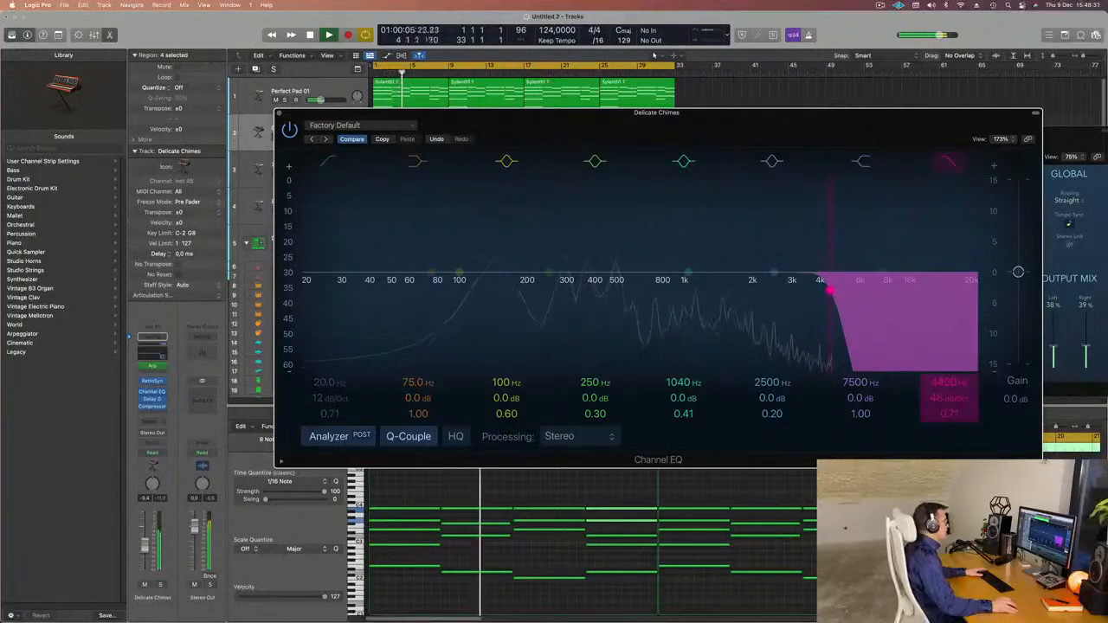
left_click(331, 162)
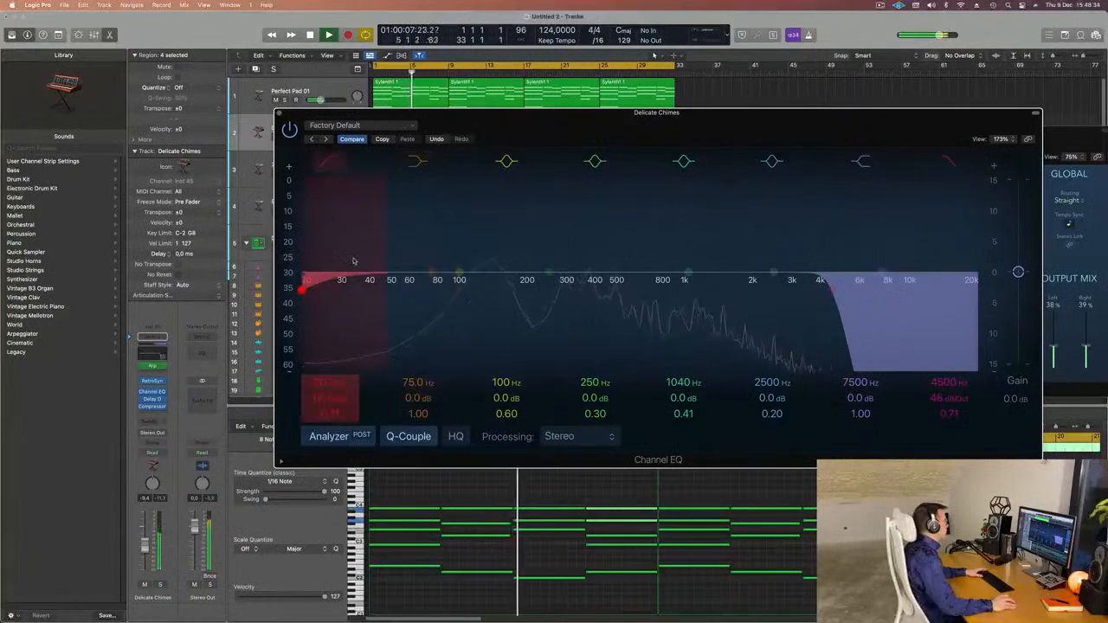
left_click_drag(372, 258, 475, 281)
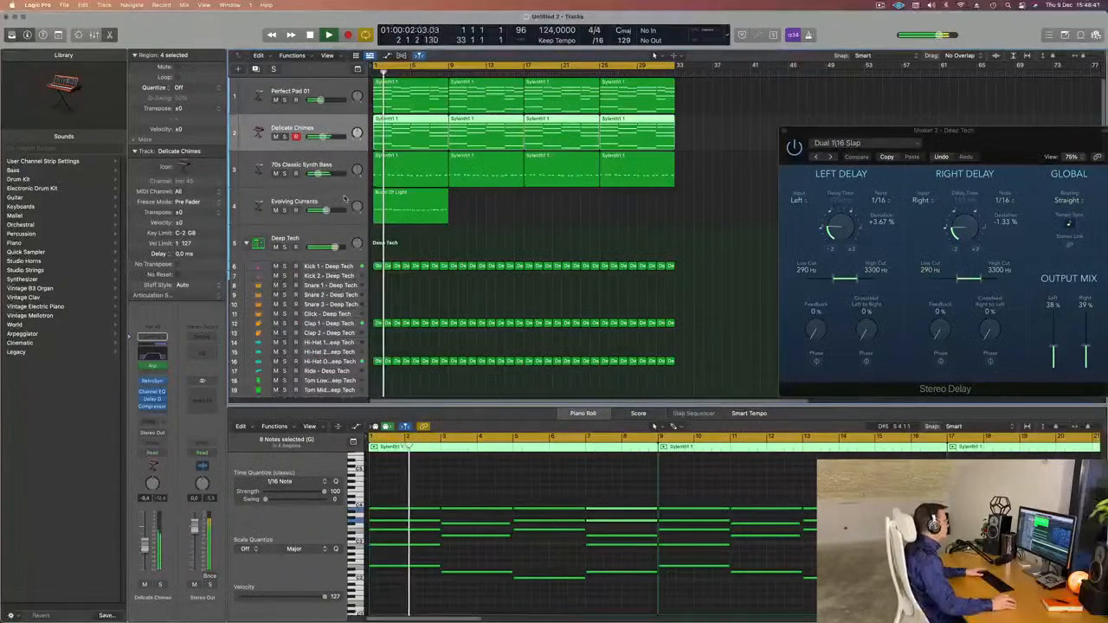
- Repeat the Burst Of Light region on the Evolving Currents track three times to fill the arrangement up to bar 33
left_click(410, 208)
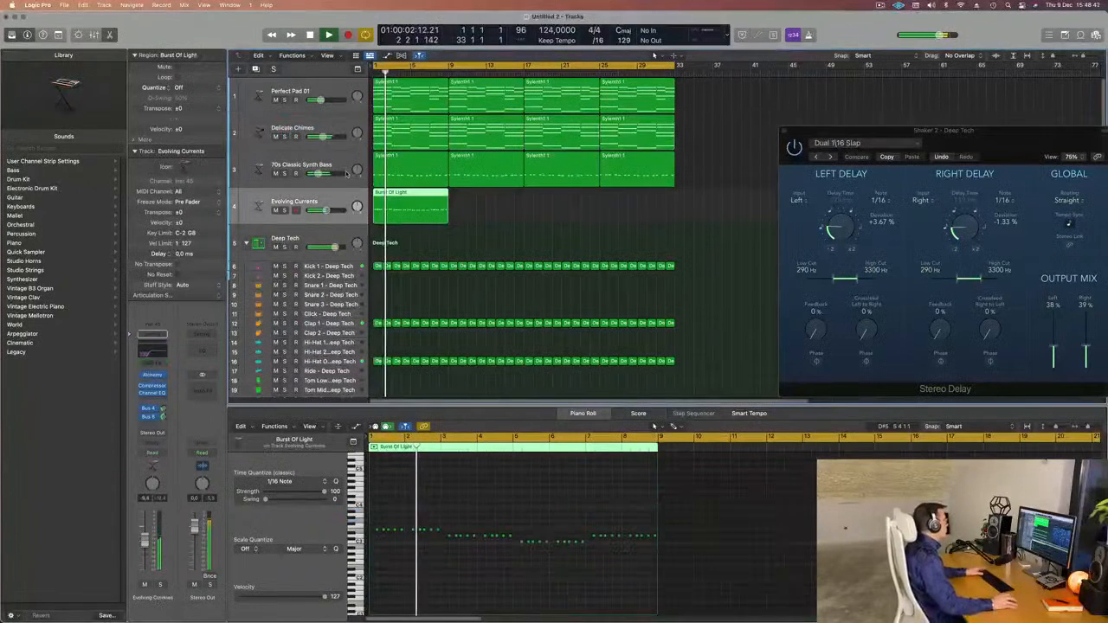
left_click(293, 128)
left_click(296, 202)
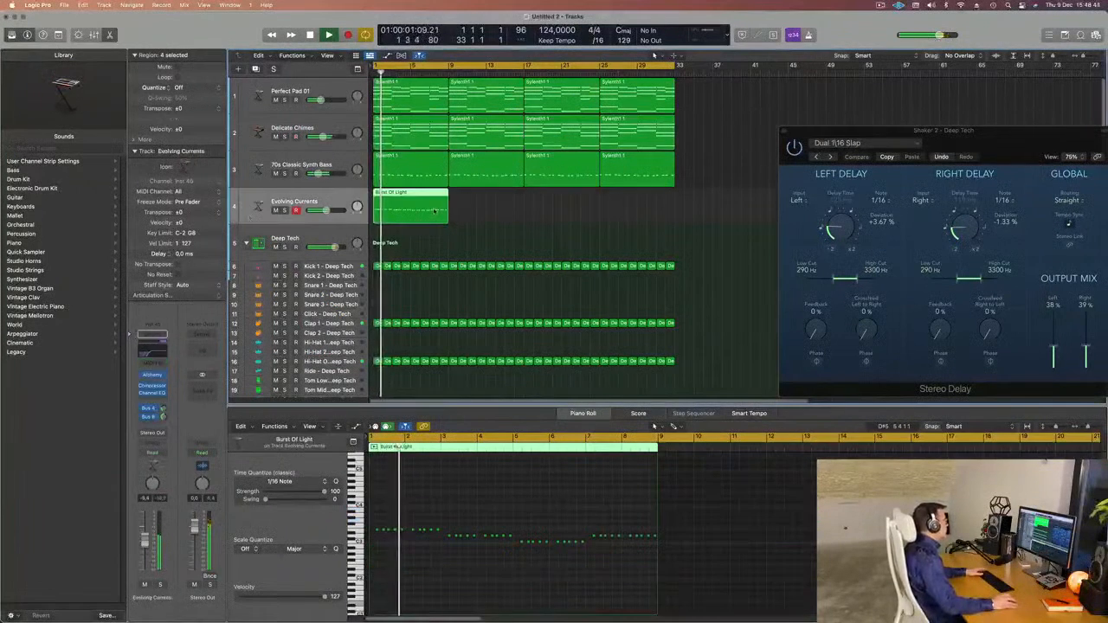
key("super+r")
key("super+r")
key("super+r")
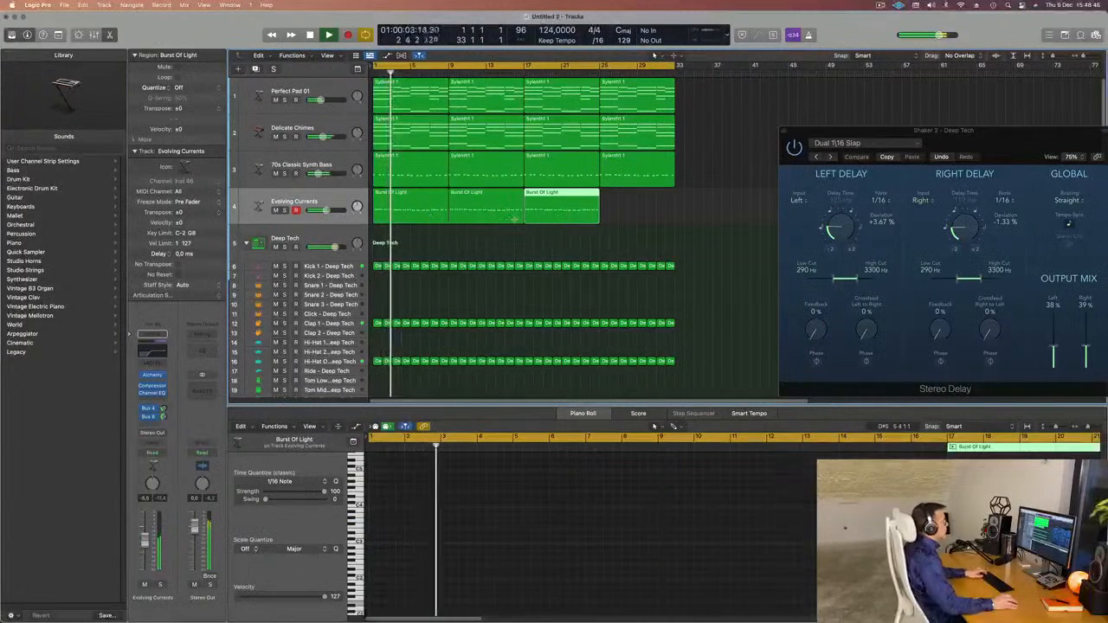
left_click(264, 206)
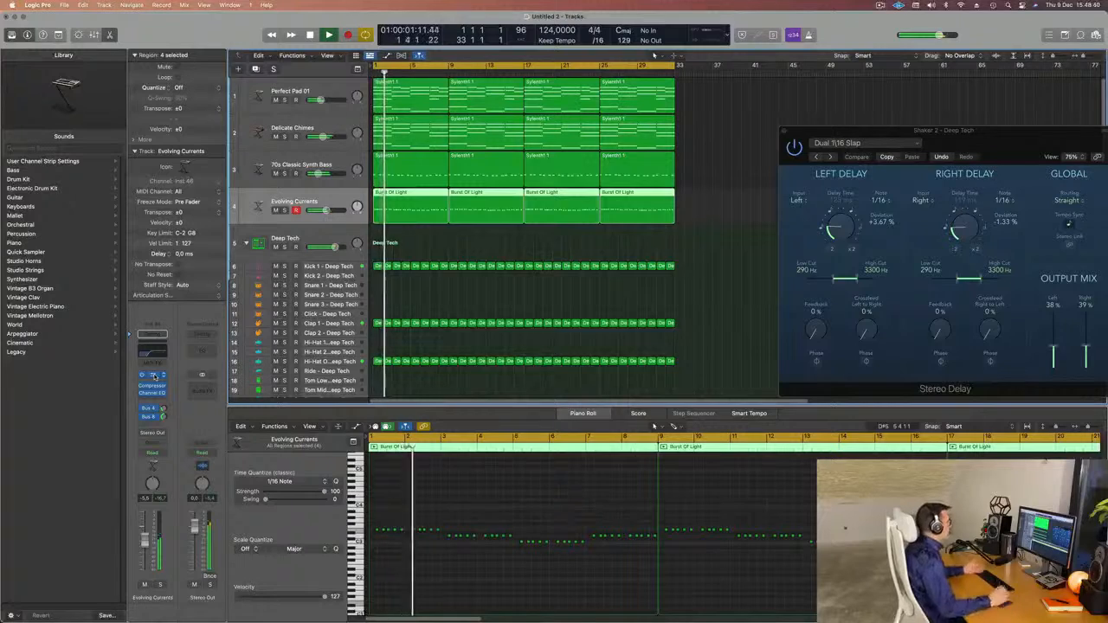
- Open the Alchemy instrument of Evolving Currents and duplicate the track with its settings
left_click(152, 375)
key("space")
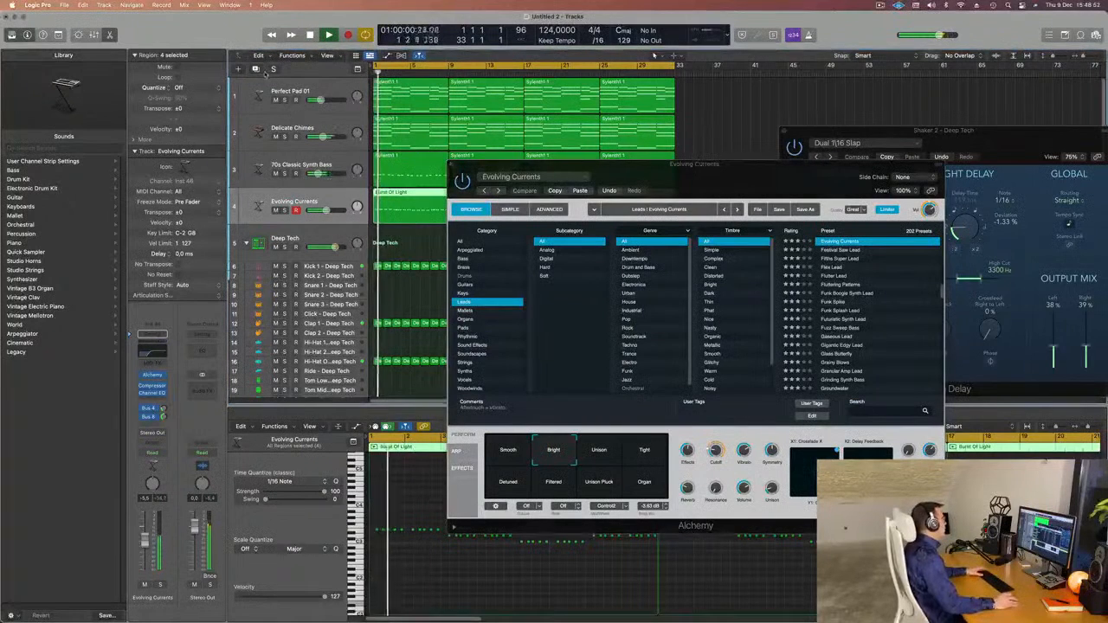
key("super+d")
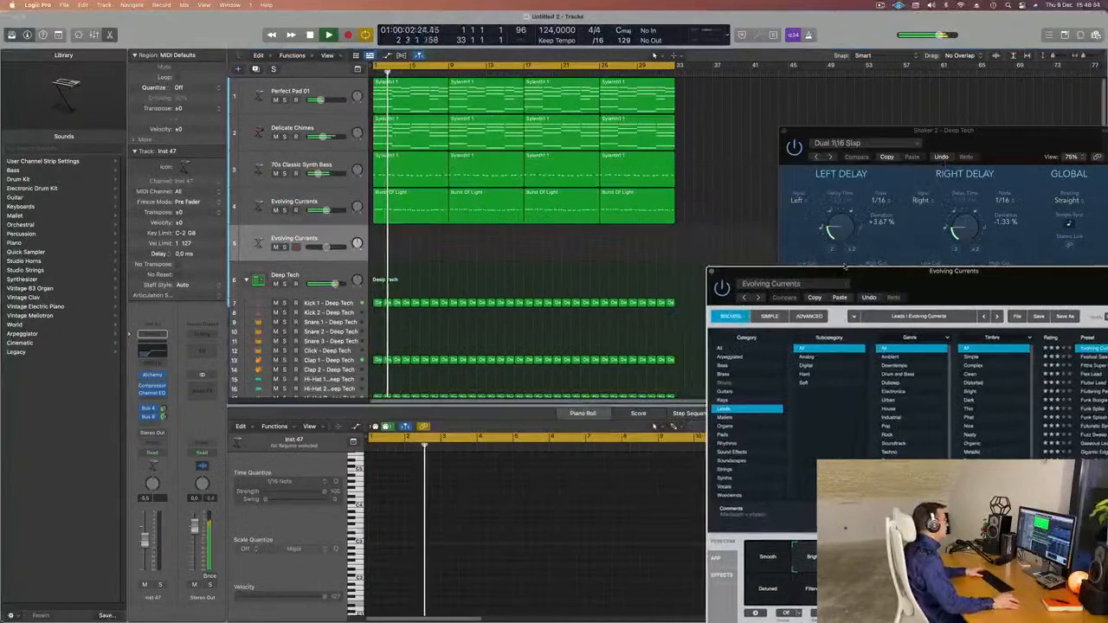
- Copy the first Burst Of Light region onto the duplicate track, repeat it twice and mute the original track
left_click_drag(425, 215, 424, 247)
left_click(276, 211)
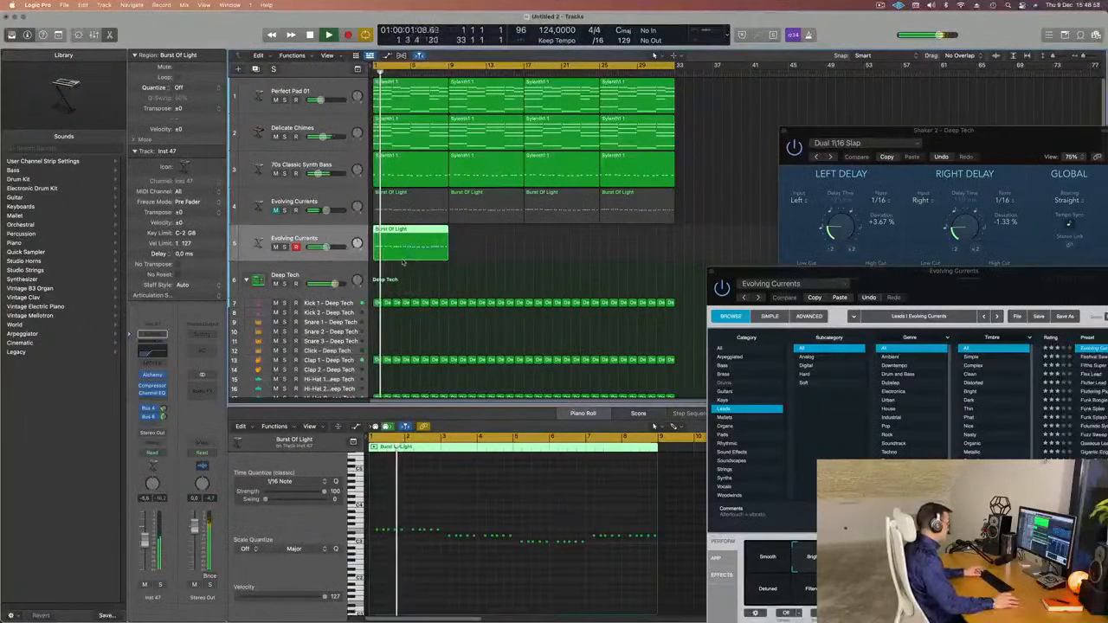
key("super+r")
key("super+r")
- Try the Flex Lead preset in the original lead track's Alchemy instrument
left_click_drag(932, 274, 591, 99)
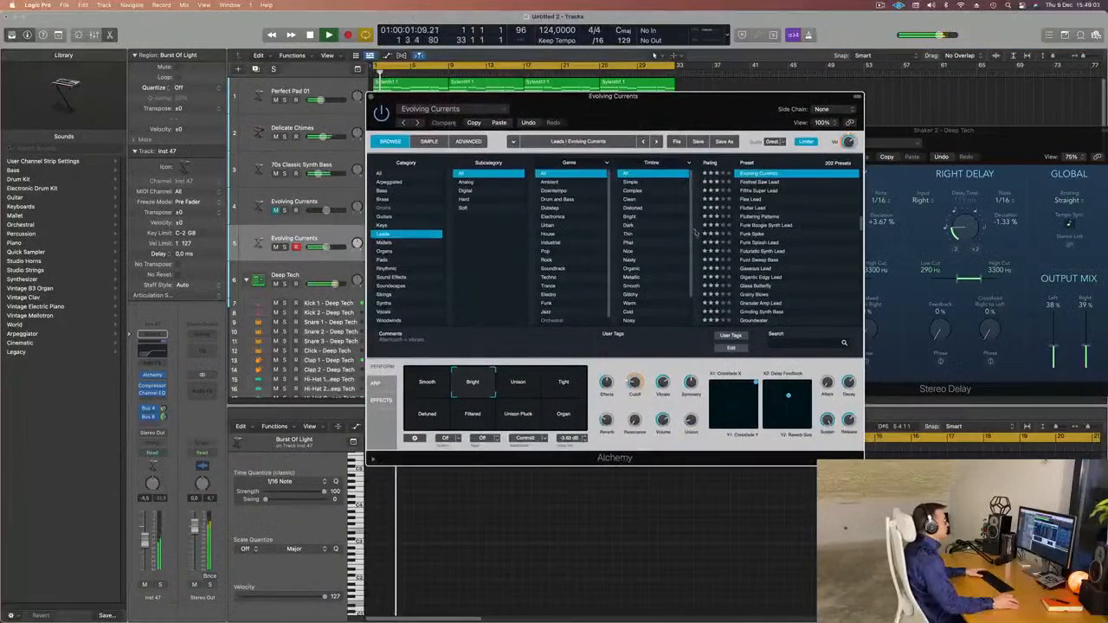
left_click(751, 200)
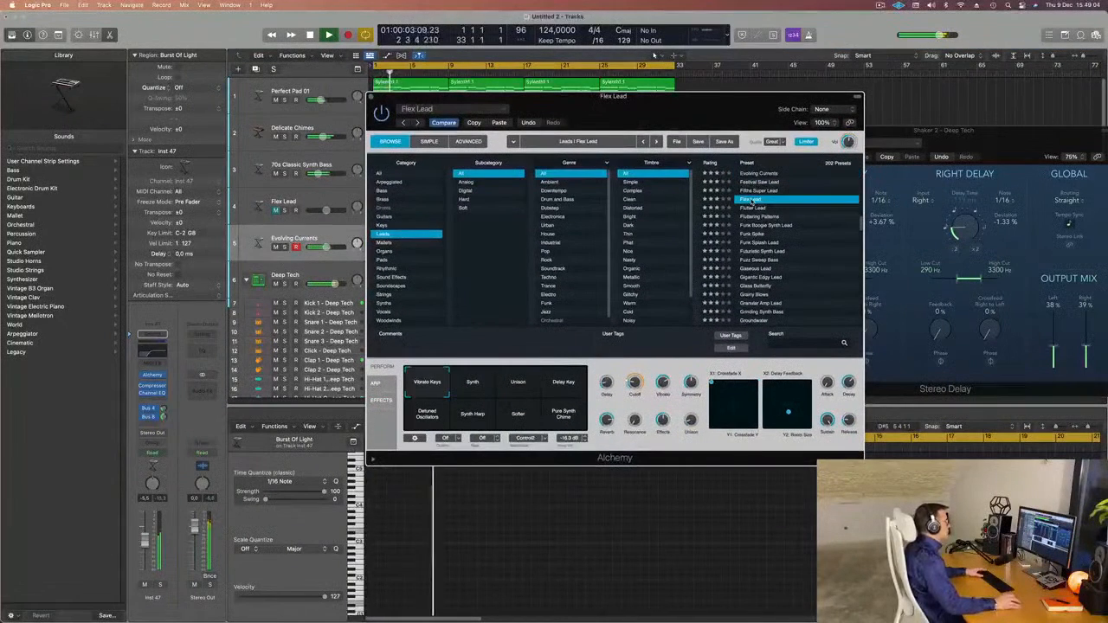
left_click_drag(688, 127, 720, 123)
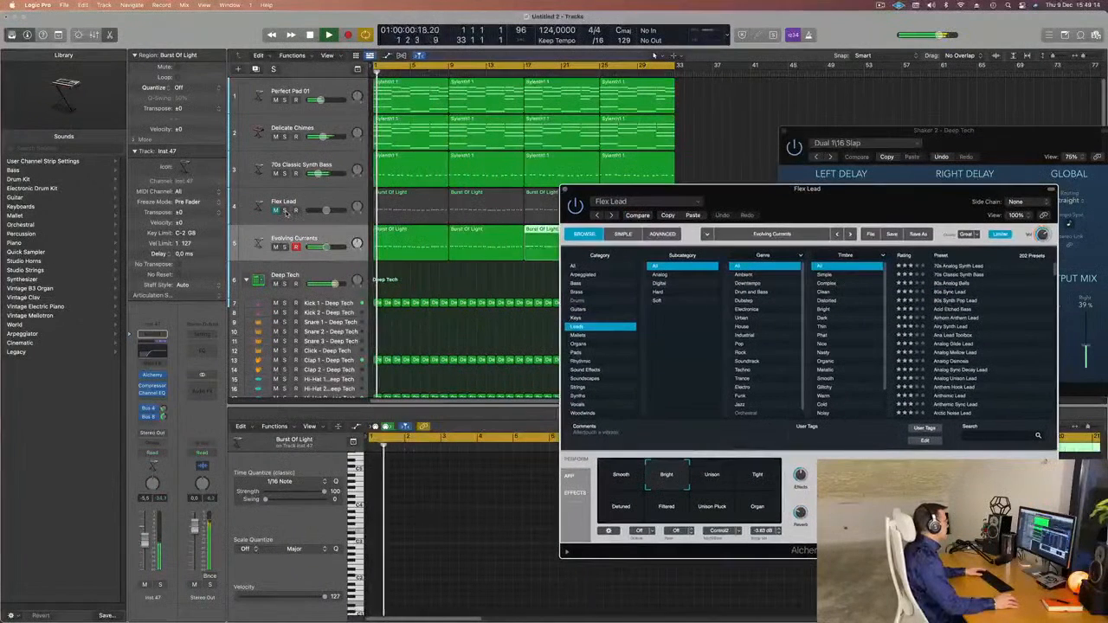
- Compare the two lead tracks using solo, leaving the original lead unmuted and the duplicate Evolving Currents track muted
left_click(285, 212)
left_click(284, 248)
left_click(276, 247)
left_click(284, 211)
left_click(276, 211)
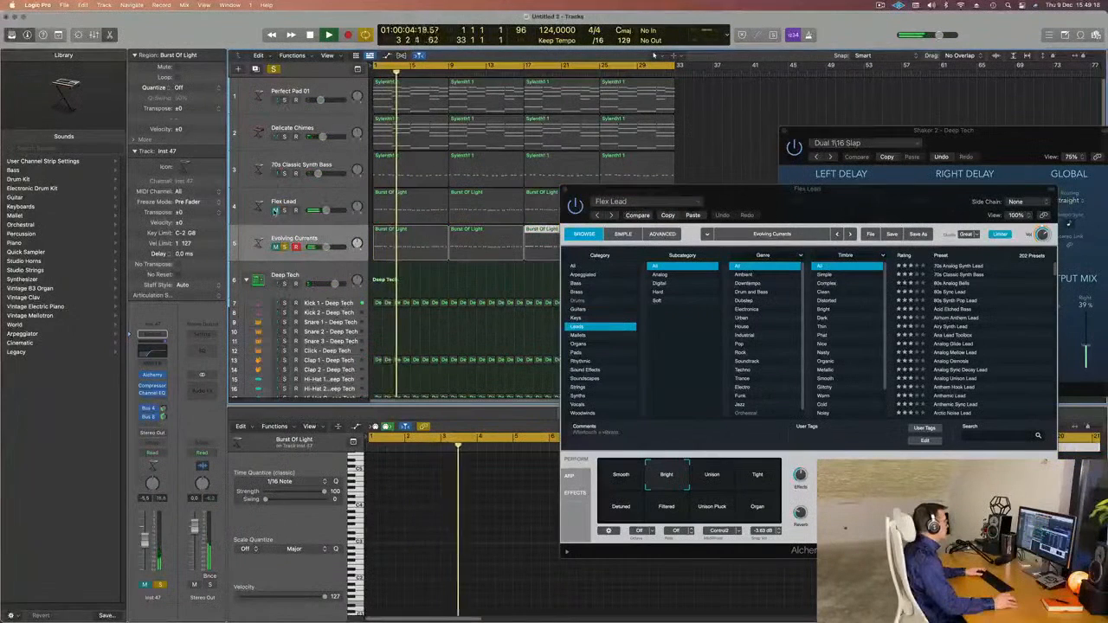
left_click(275, 210)
left_click(284, 247)
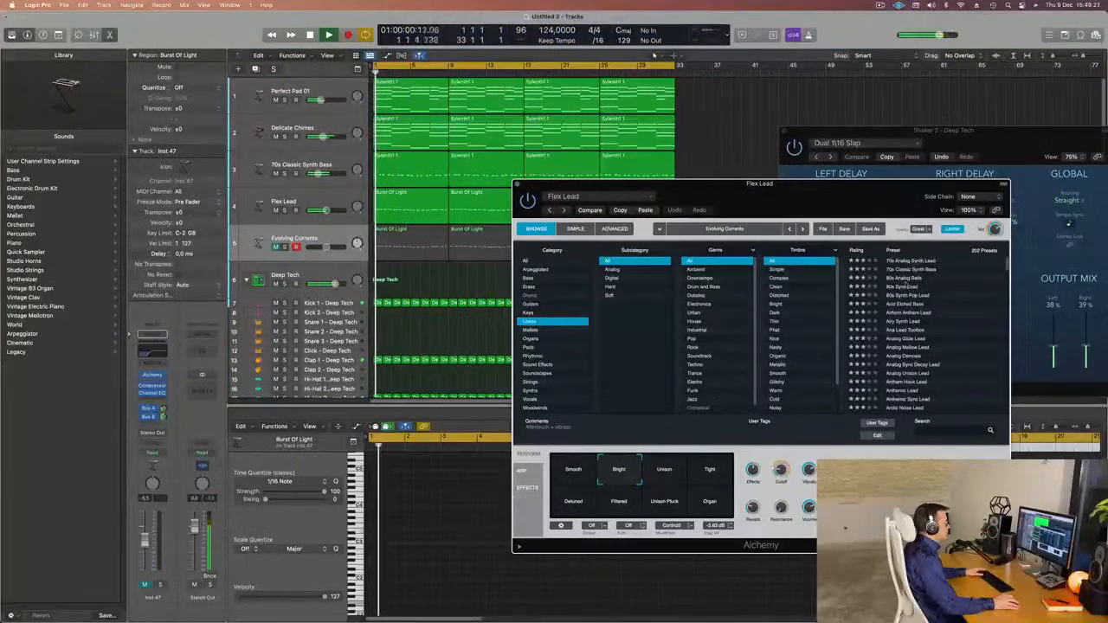
- Try the 80s Synth Pop Lead preset in Alchemy and select the original lead track
left_click(909, 296)
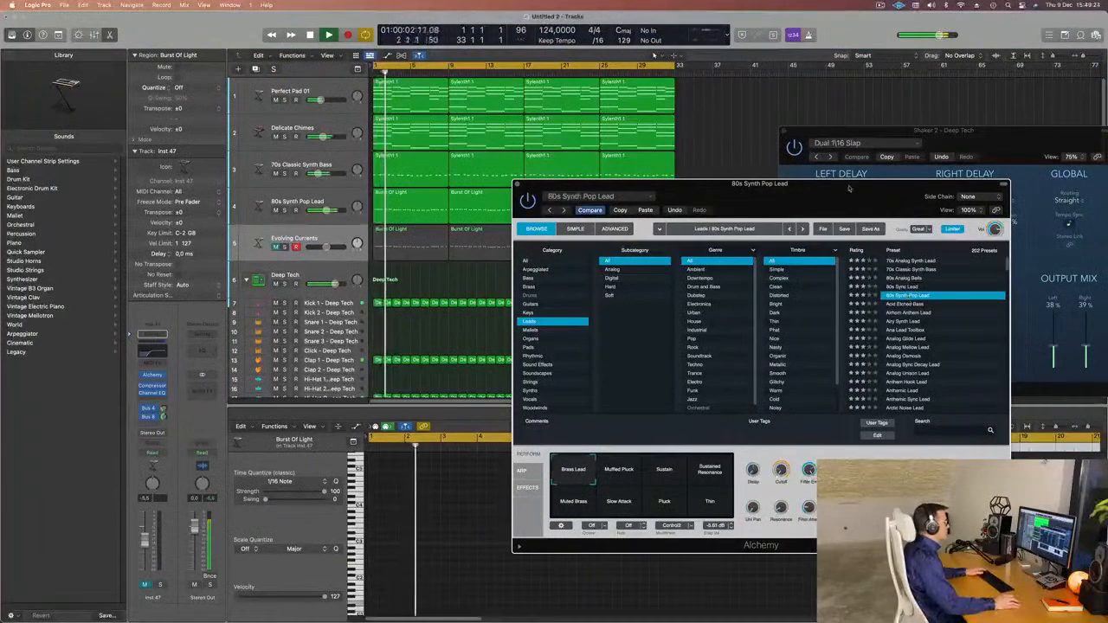
left_click_drag(835, 195, 895, 164)
left_click(250, 210)
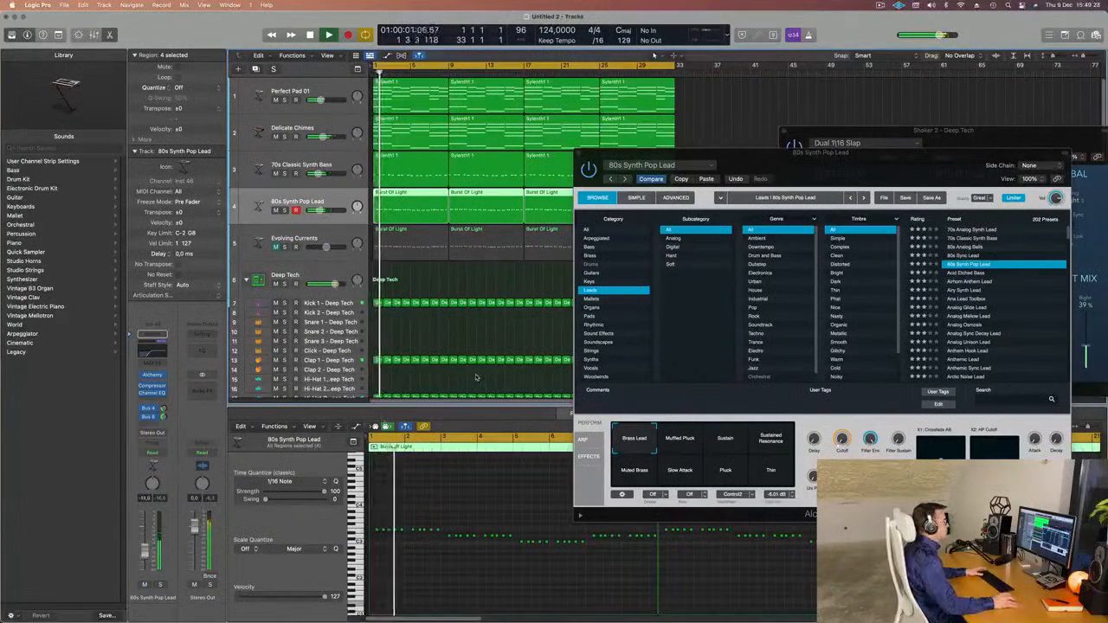
left_click_drag(871, 179, 702, 133)
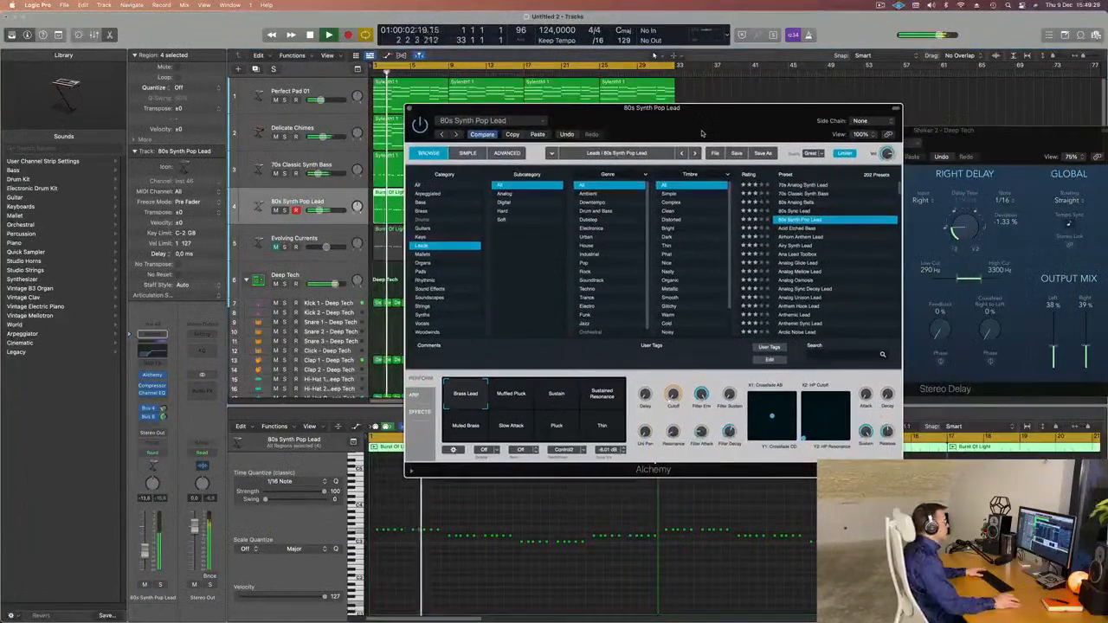
- Audition the Airy Synth Lead, Analog Sync Decay Lead, Airhorn Anthem Lead and Ana Lead Toolbox presets on the lead track
left_click(797, 246)
scroll(836, 286, "down", 2)
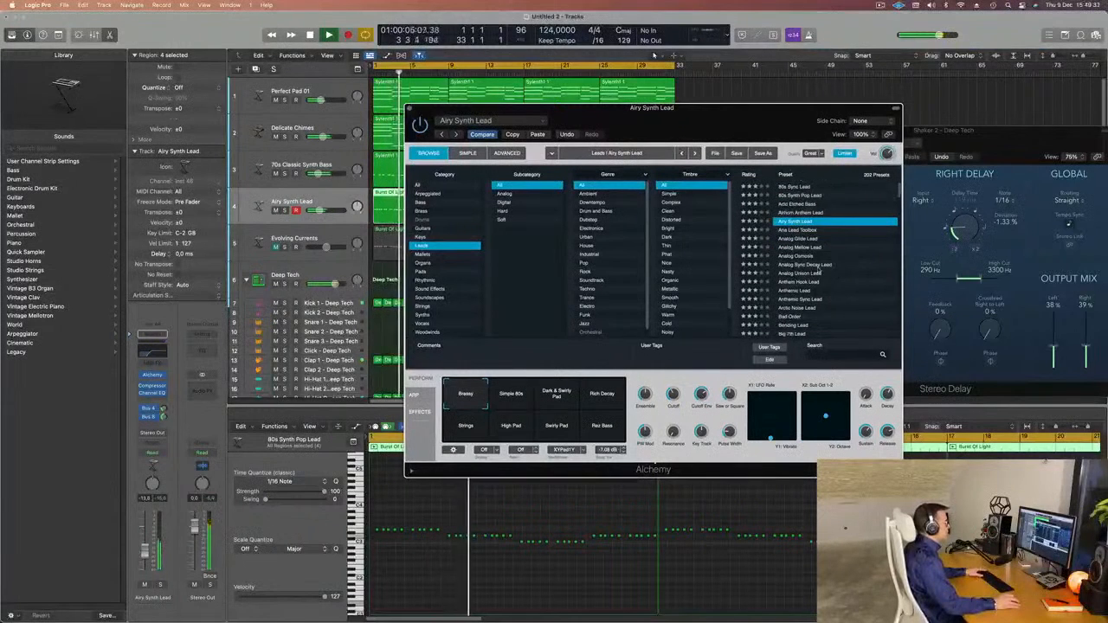
left_click(809, 265)
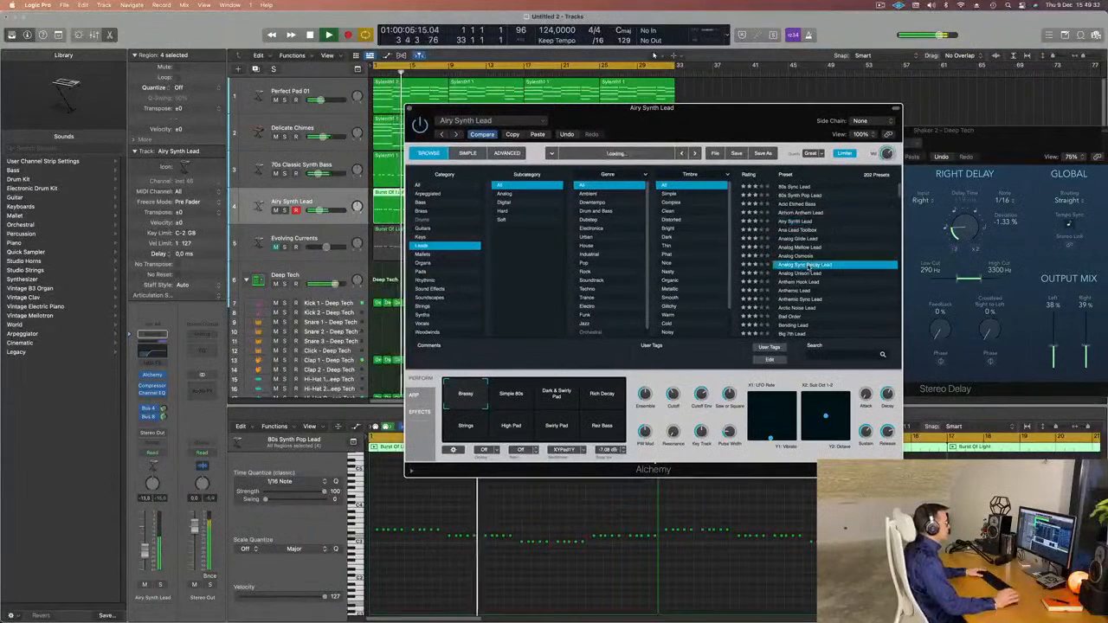
left_click(805, 222)
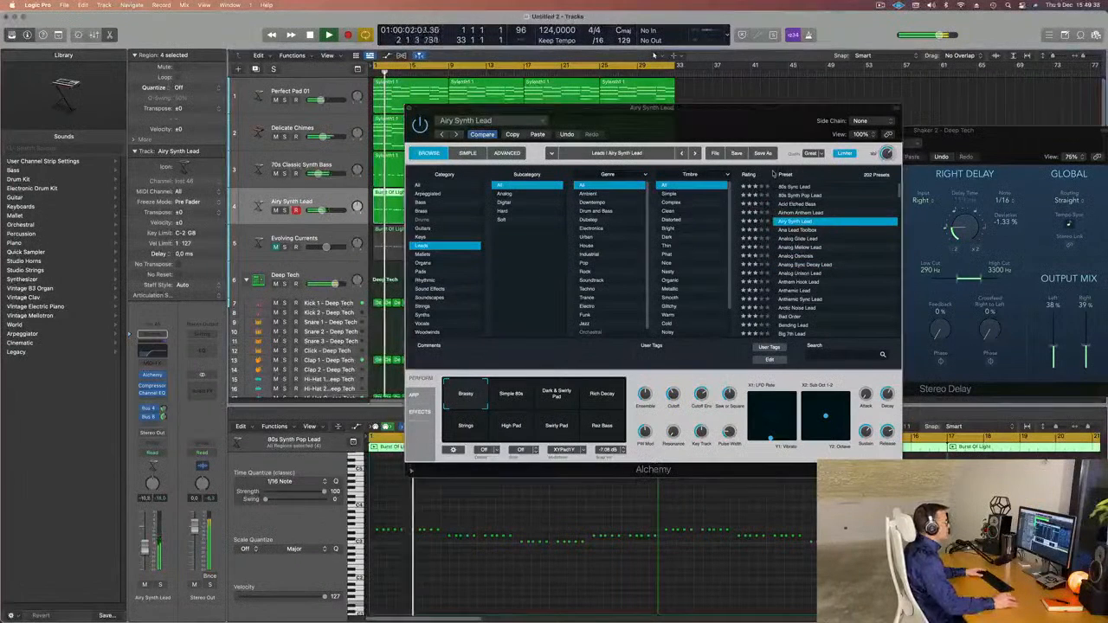
left_click(807, 231)
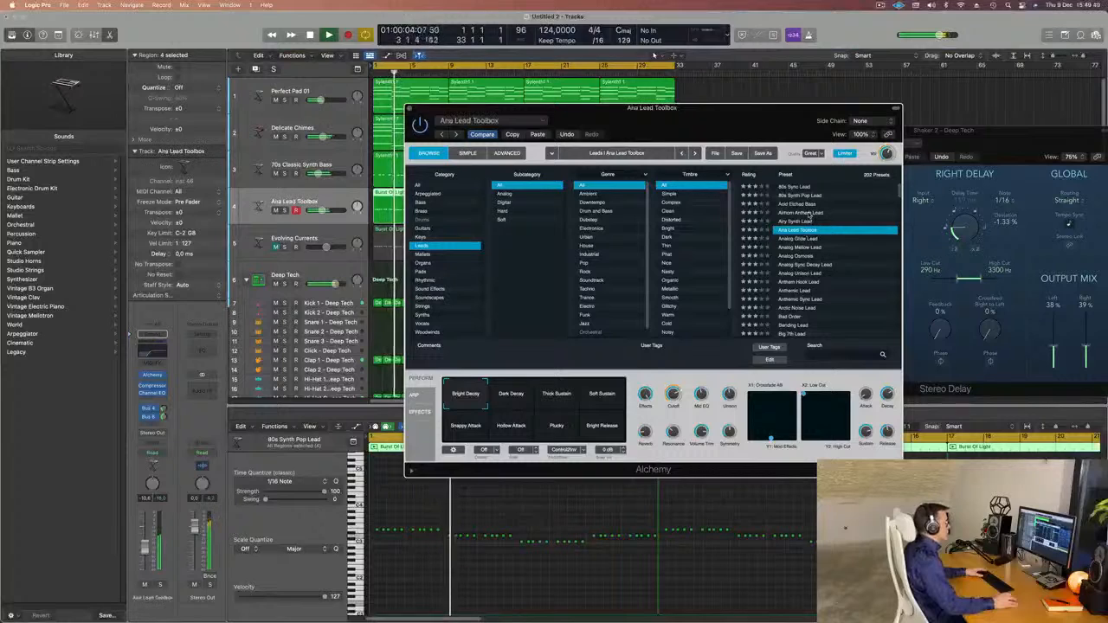
left_click(808, 213)
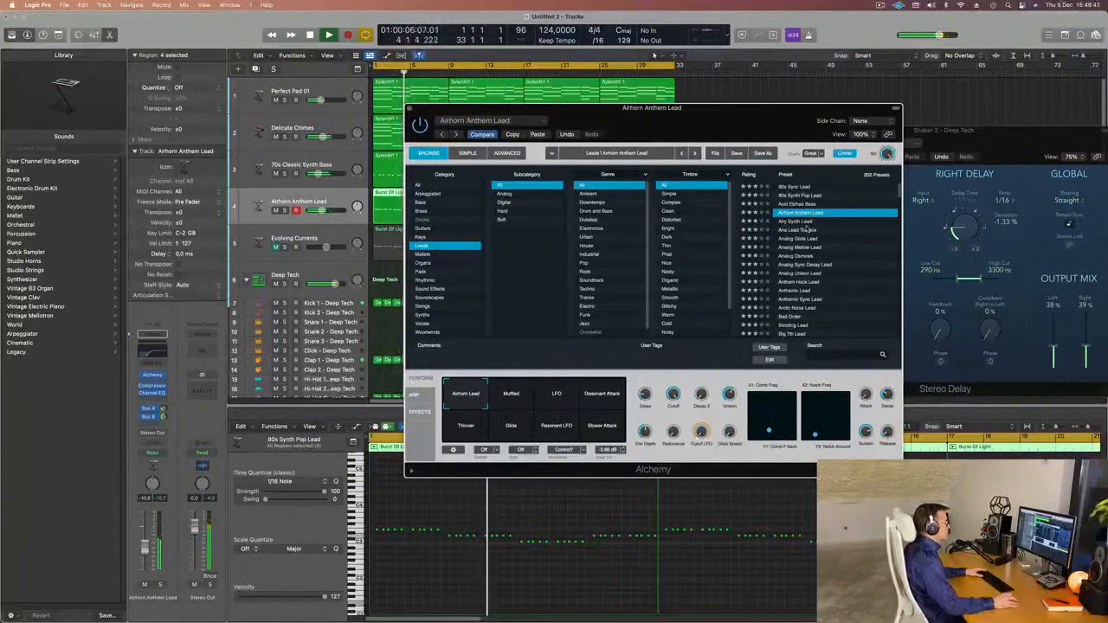
left_click(803, 230)
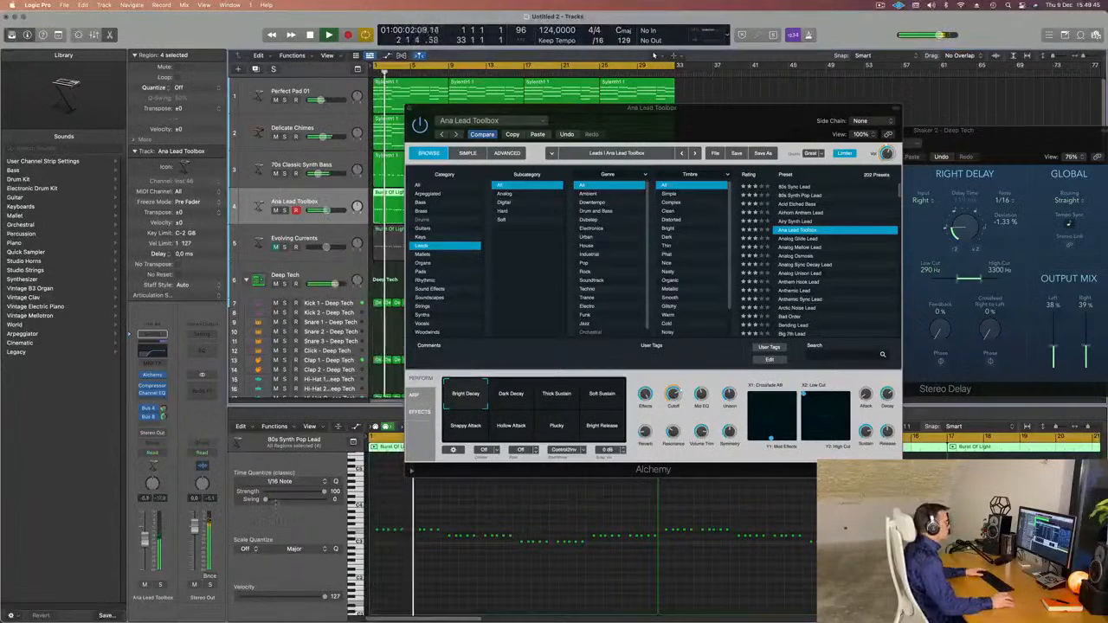
- Audition the Analog Sync Decay Lead, Arctic Noise Lead and Classic 80s Epic Brass presets on the lead track
scroll(819, 259, "down", 1)
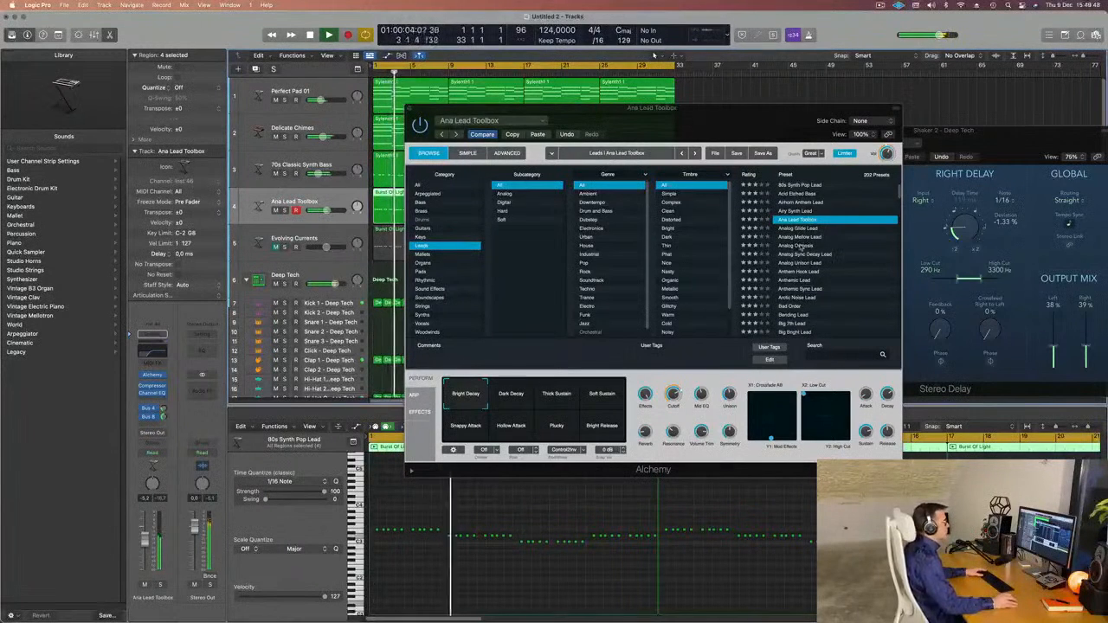
left_click(813, 253)
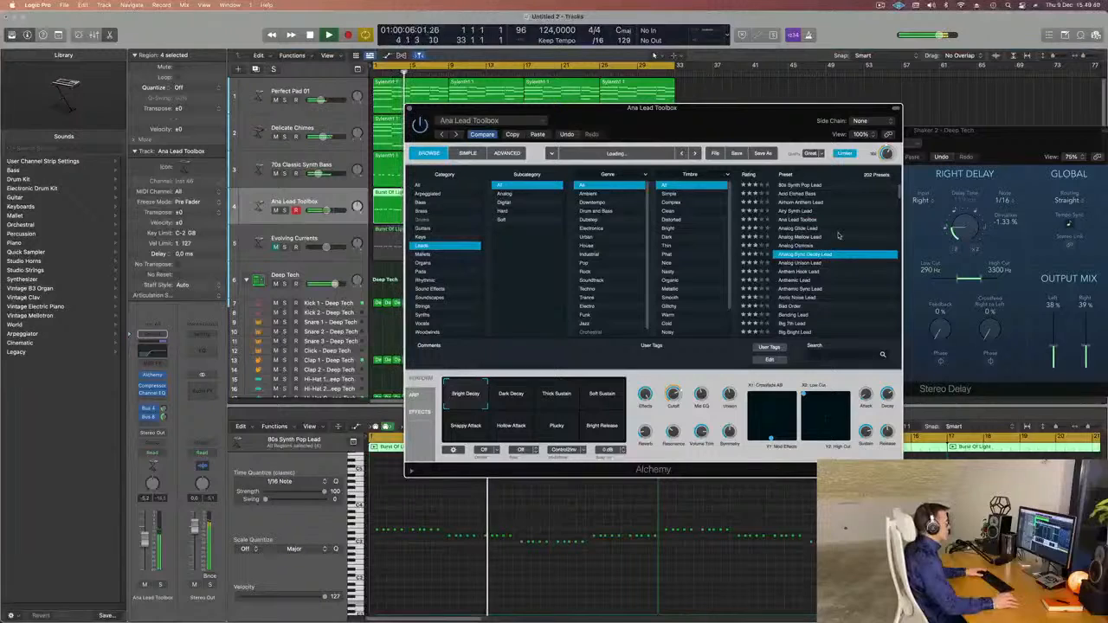
scroll(822, 286, "down", 1)
left_click(803, 289)
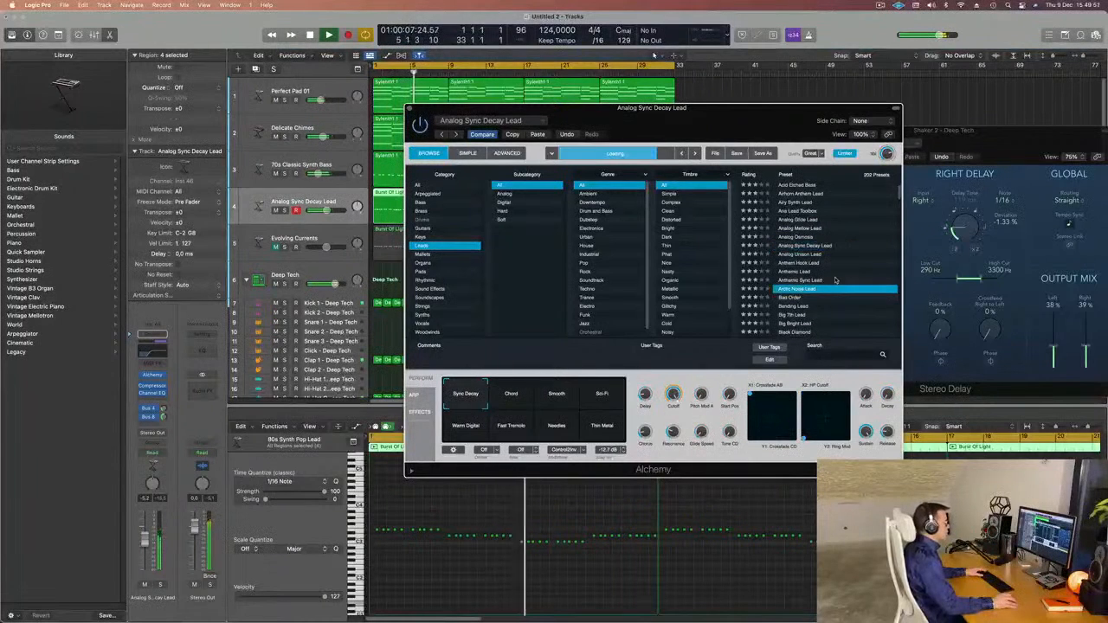
scroll(836, 282, "down", 10)
scroll(838, 282, "down", 4)
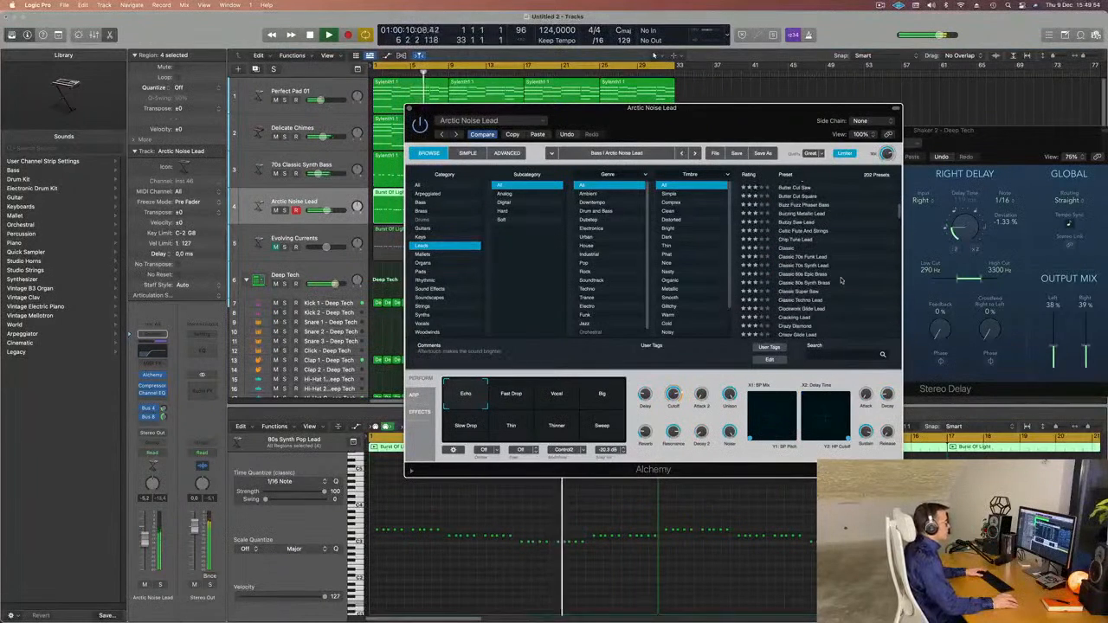
scroll(852, 253, "down", 2)
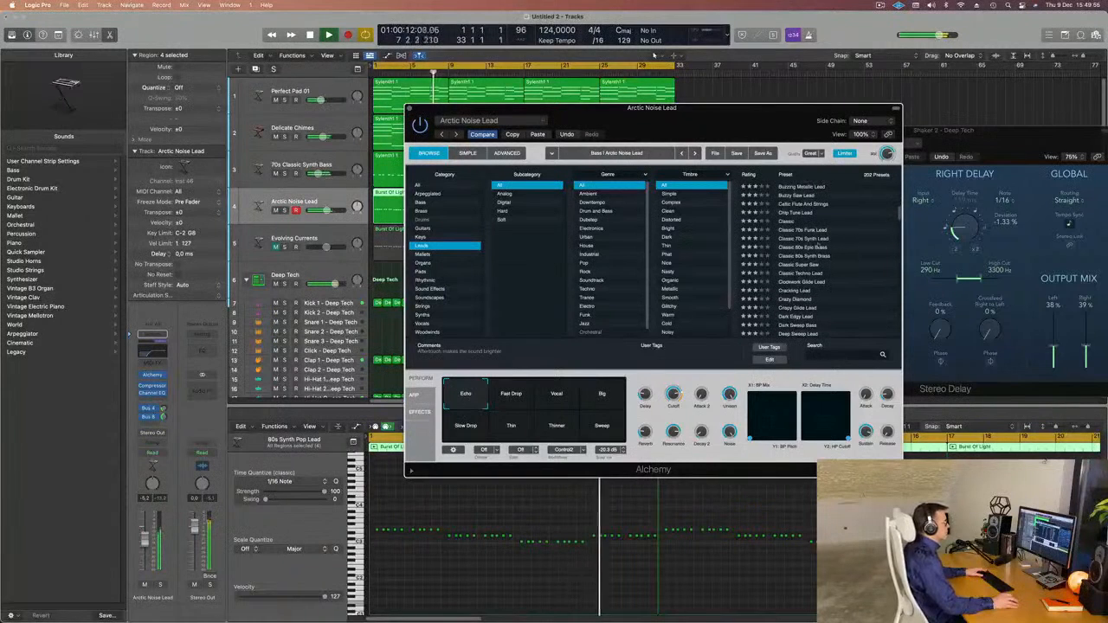
left_click(809, 249)
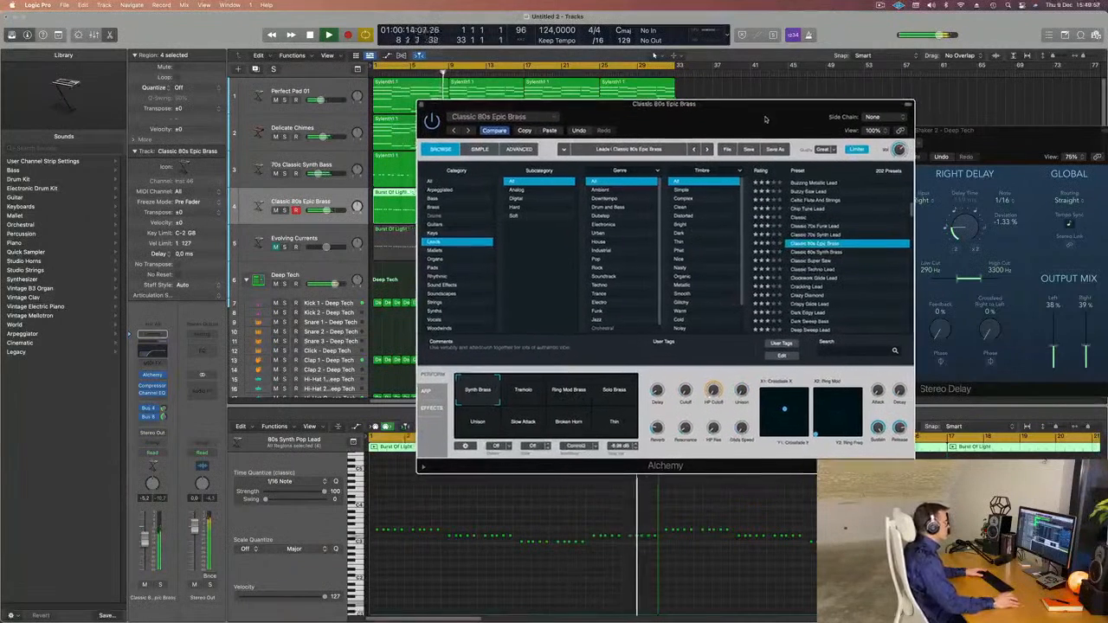
left_click_drag(746, 124, 858, 74)
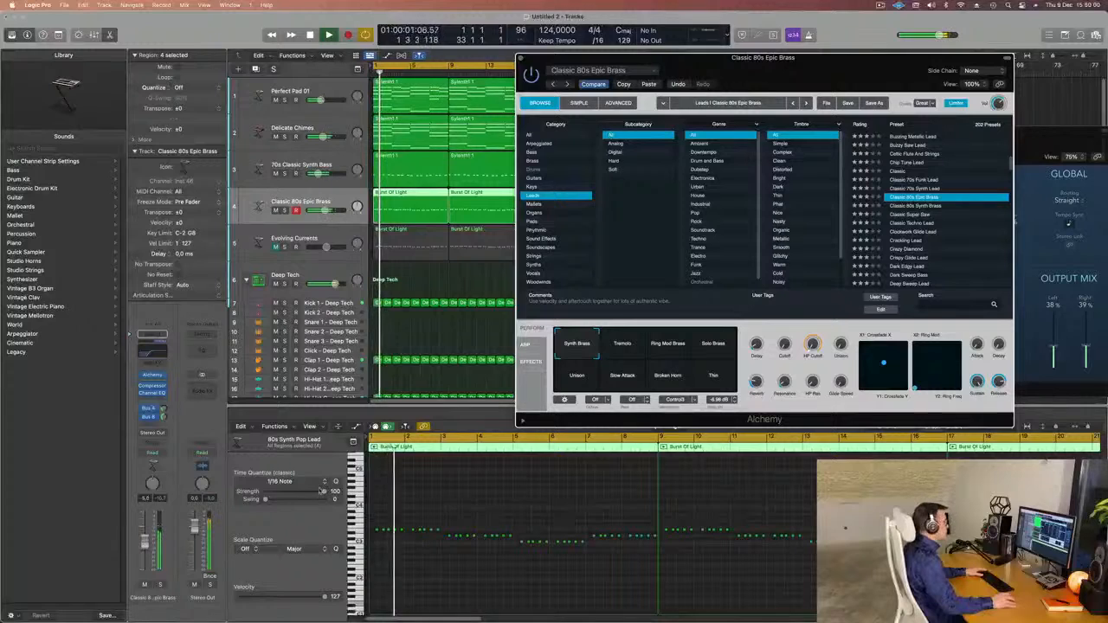
- Audition the Classic 80s Epic Brass variations Tremolo, Ring Mod Brass, Solo Brass, Thin, Broken Horn, Slow Attack and Unison
left_click(622, 346)
left_click(664, 345)
left_click(719, 346)
left_click(717, 379)
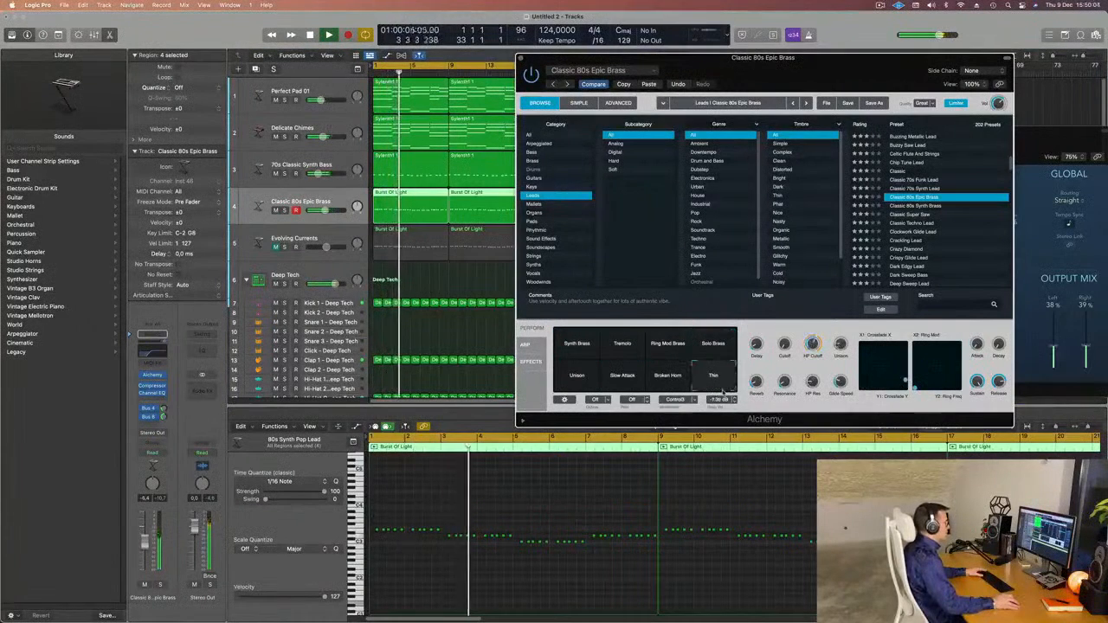
left_click(669, 380)
left_click(637, 385)
left_click_drag(638, 396, 647, 395)
left_click(577, 375)
- Load the Crazy Diamond preset on the lead track and lower the track's volume to -9.4 dB
scroll(926, 220, "down", 2)
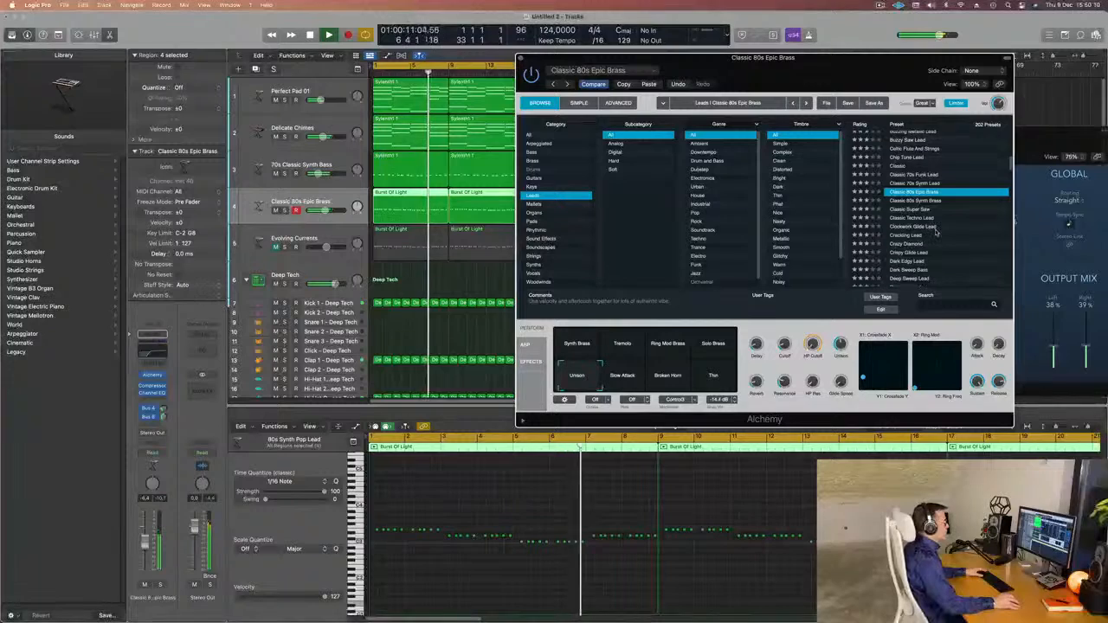
left_click(908, 229)
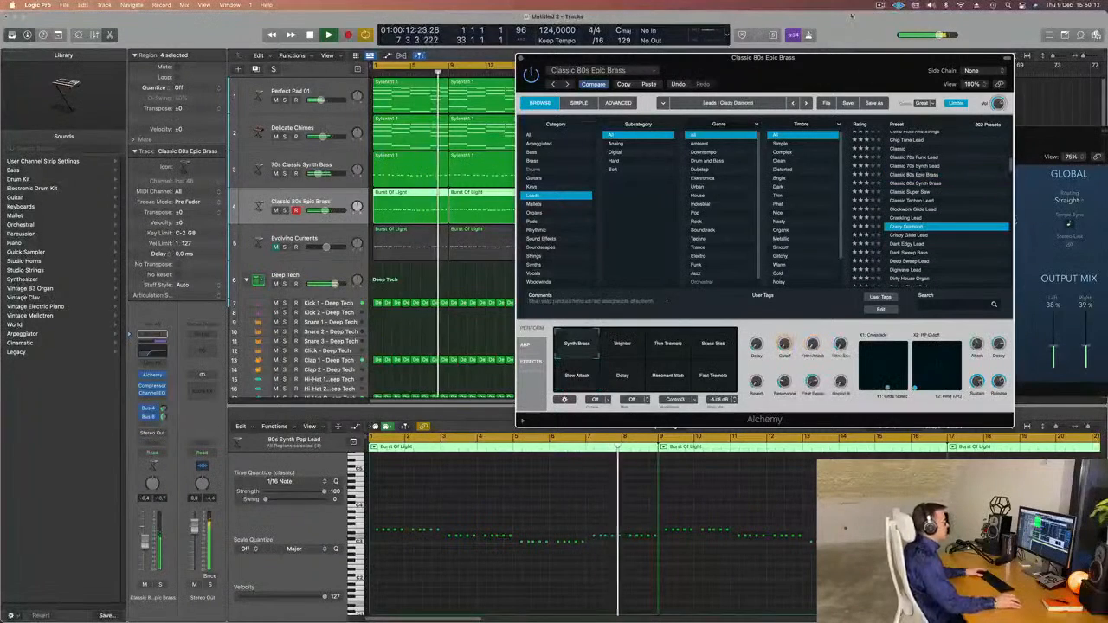
left_click_drag(857, 57, 825, 57)
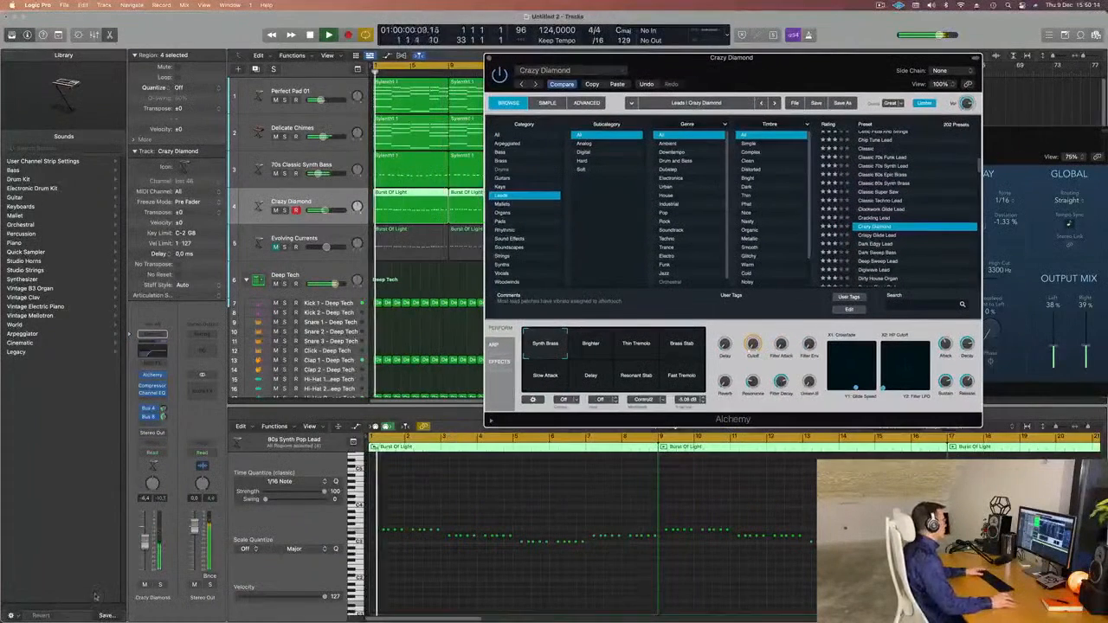
left_click(145, 544)
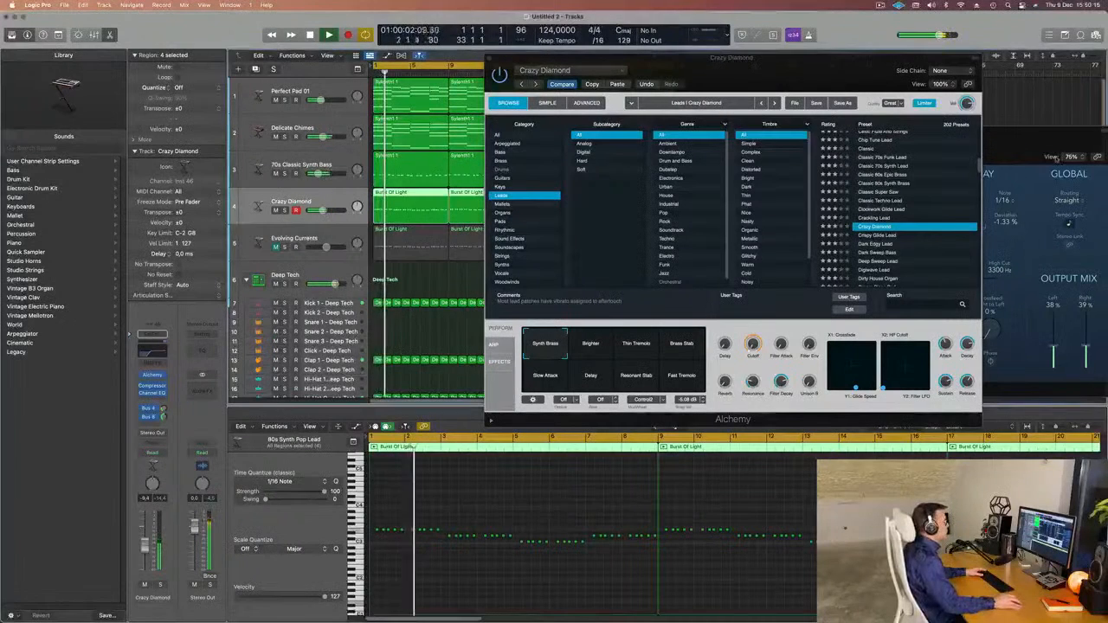
- Audition the Digiwave Lead preset and load the Dirty House Organ preset on the lead track
scroll(880, 232, "down", 2)
left_click(876, 228)
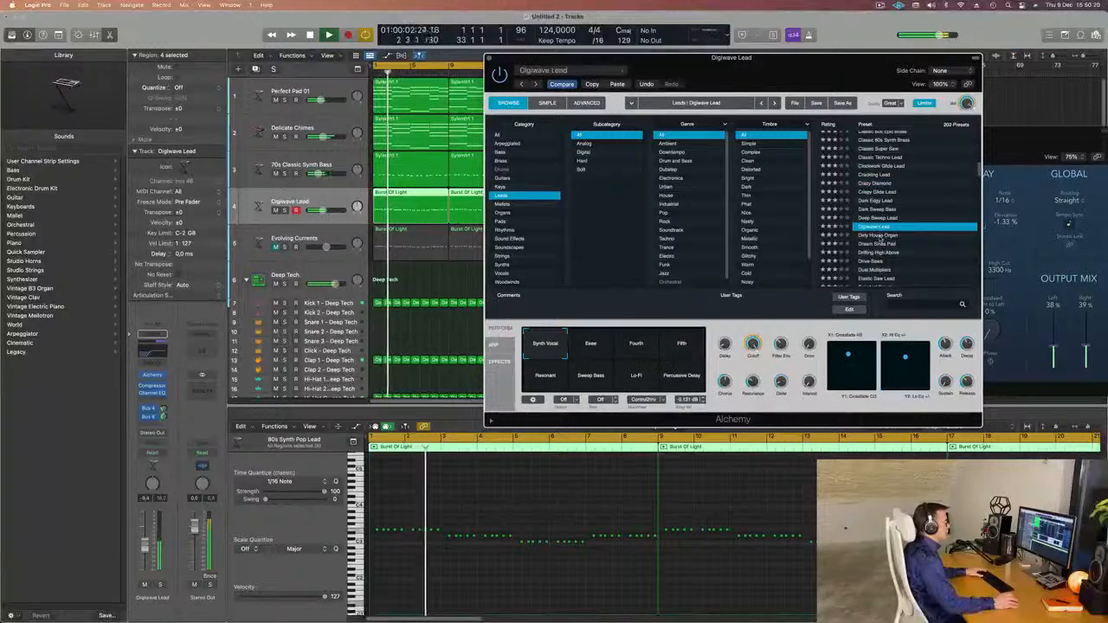
left_click(879, 234)
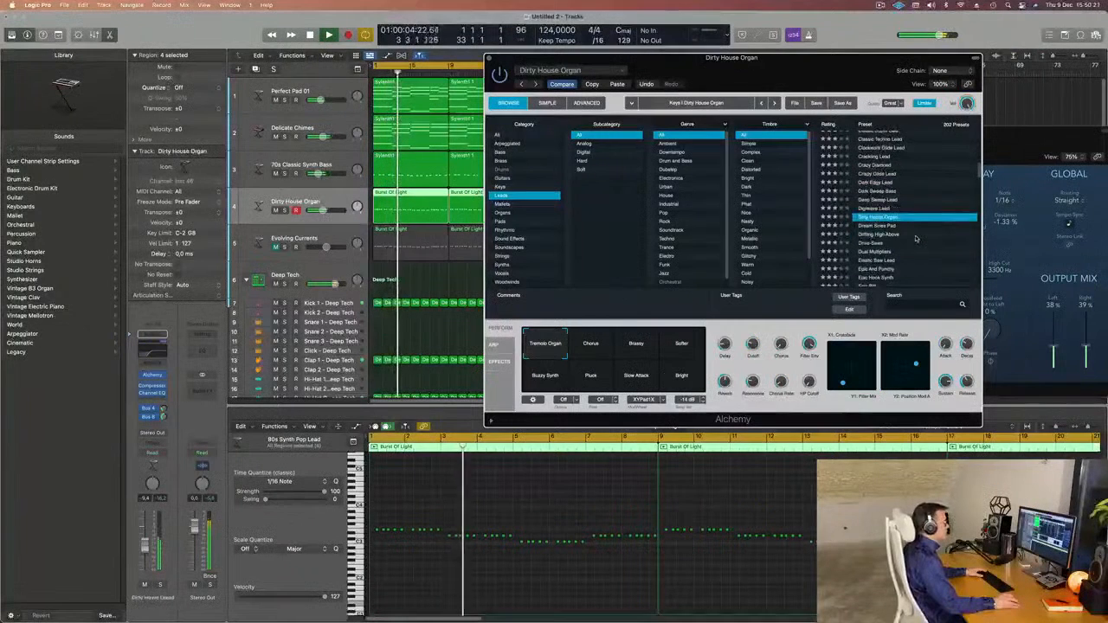
- Audition the Elastic Saw Lead, Epic Rift and Gaseous Lead presets on the lead track
scroll(916, 239, "down", 2)
left_click(931, 229)
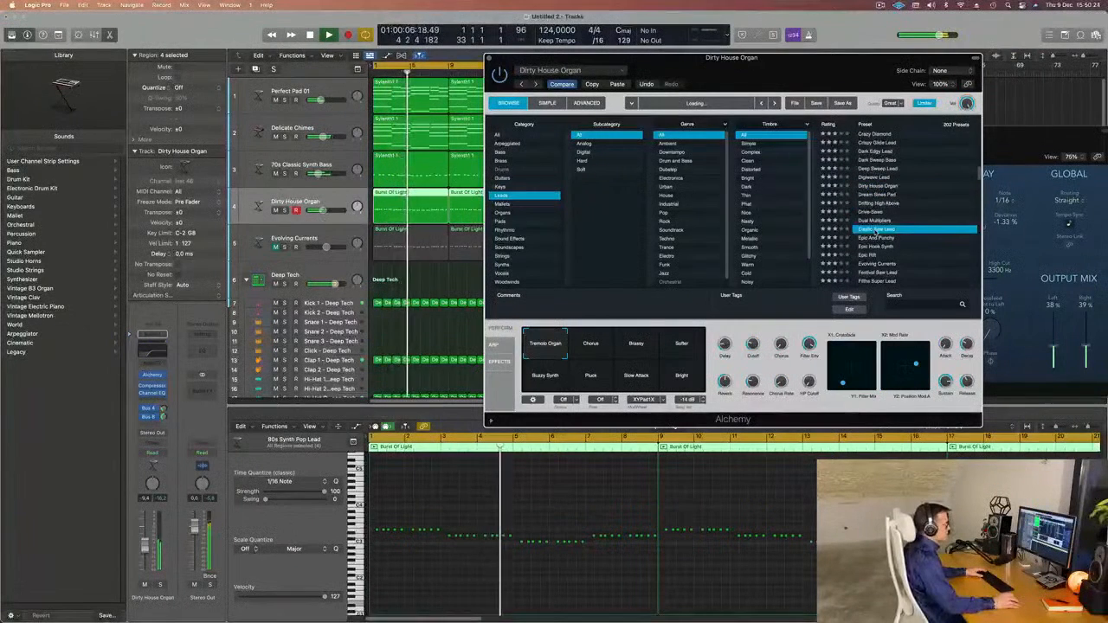
scroll(935, 229, "down", 1)
left_click(939, 229)
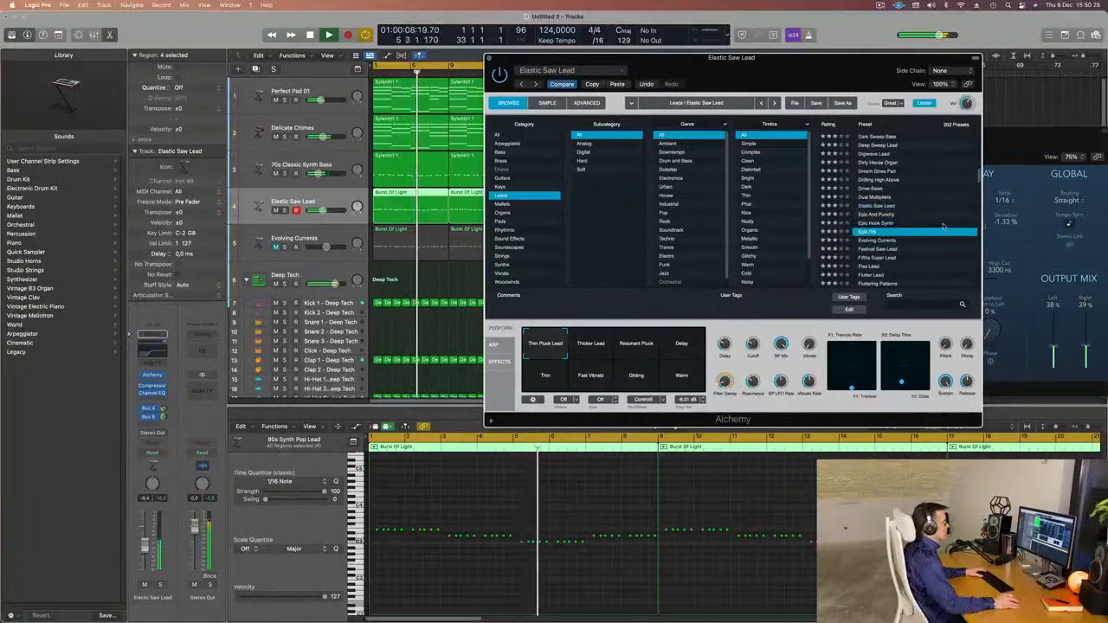
scroll(941, 226, "down", 1)
scroll(941, 225, "down", 2)
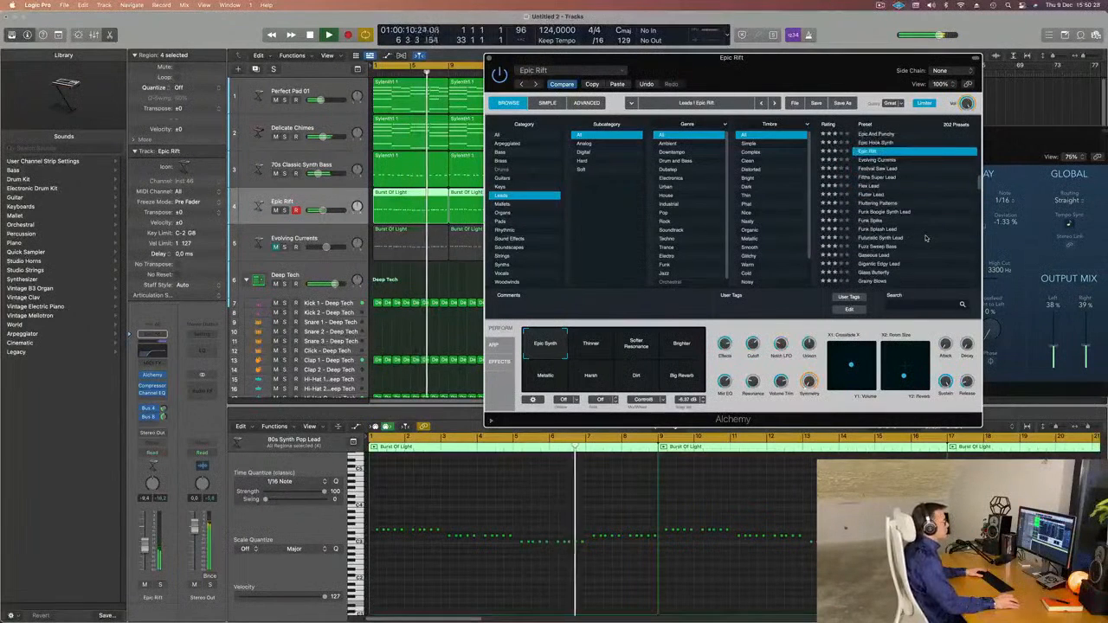
left_click(877, 256)
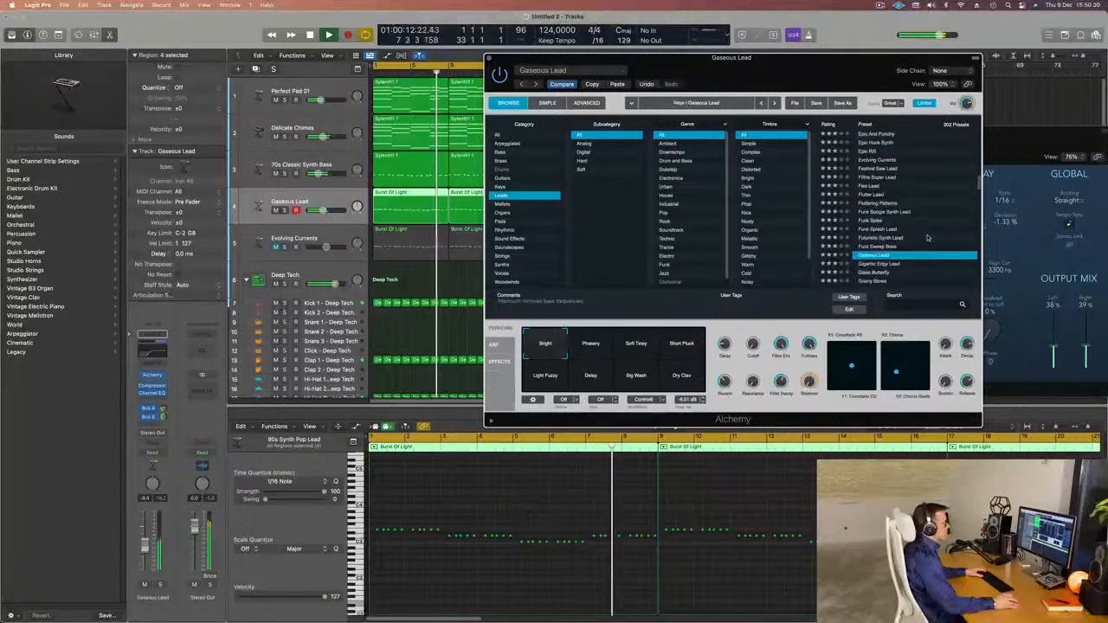
- Load the Hard Metal Lead preset on the lead track
scroll(936, 238, "down", 1)
scroll(934, 238, "down", 3)
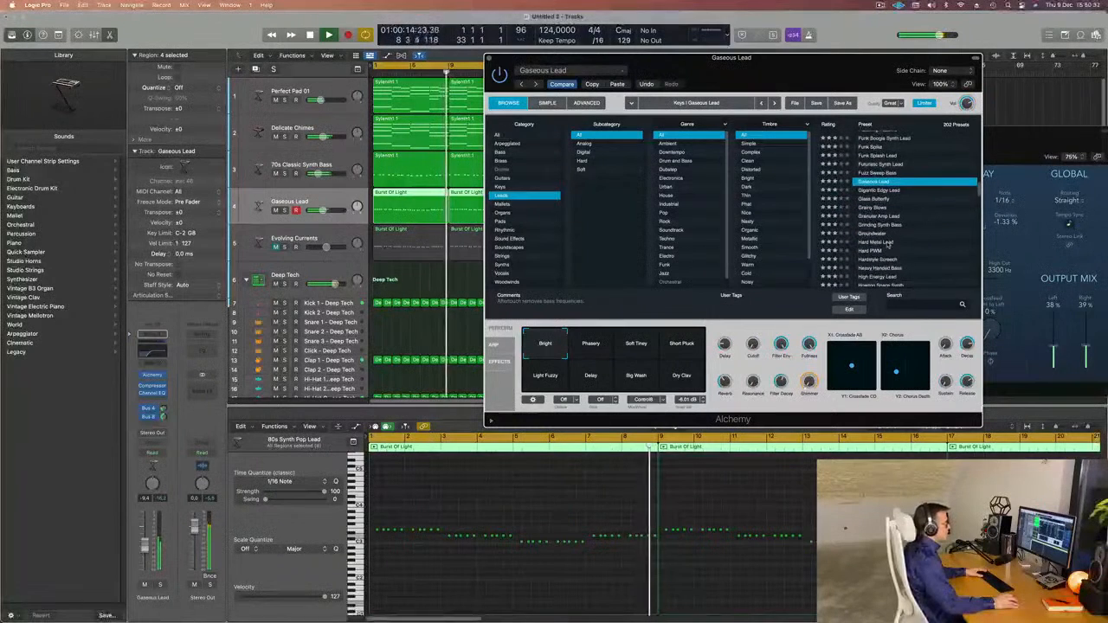
left_click(875, 244)
scroll(948, 186, "down", 3)
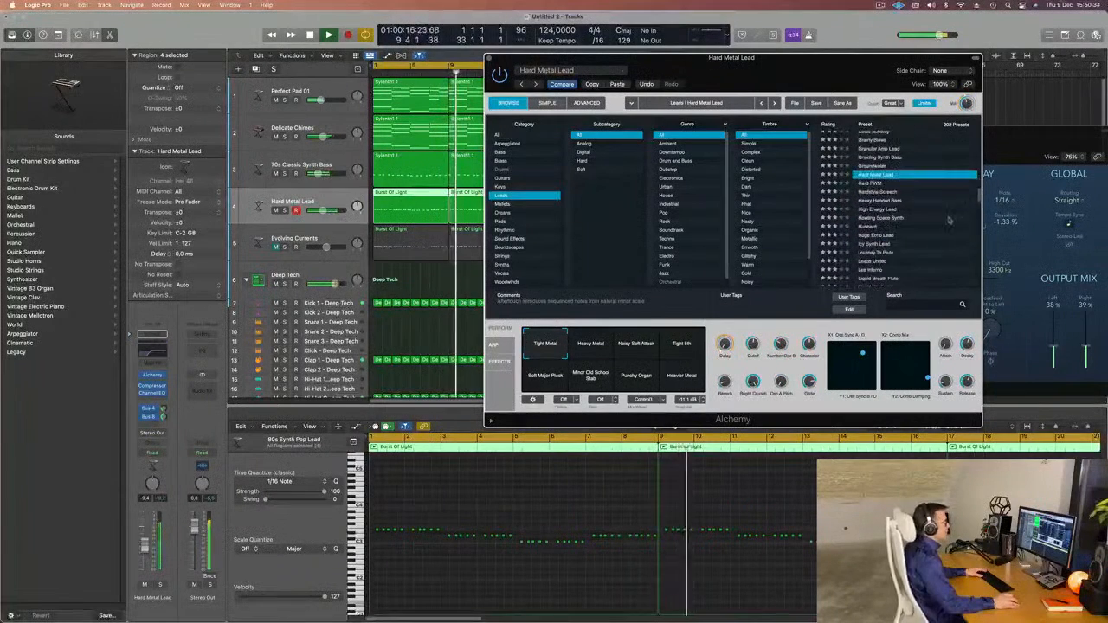
- Compare Hard Metal Lead's Heavy Metal, Tight 5th, Minor Old School Stab and Heavier Metal variations, settle on Tight Metal and close Alchemy
left_click(592, 346)
left_click(681, 346)
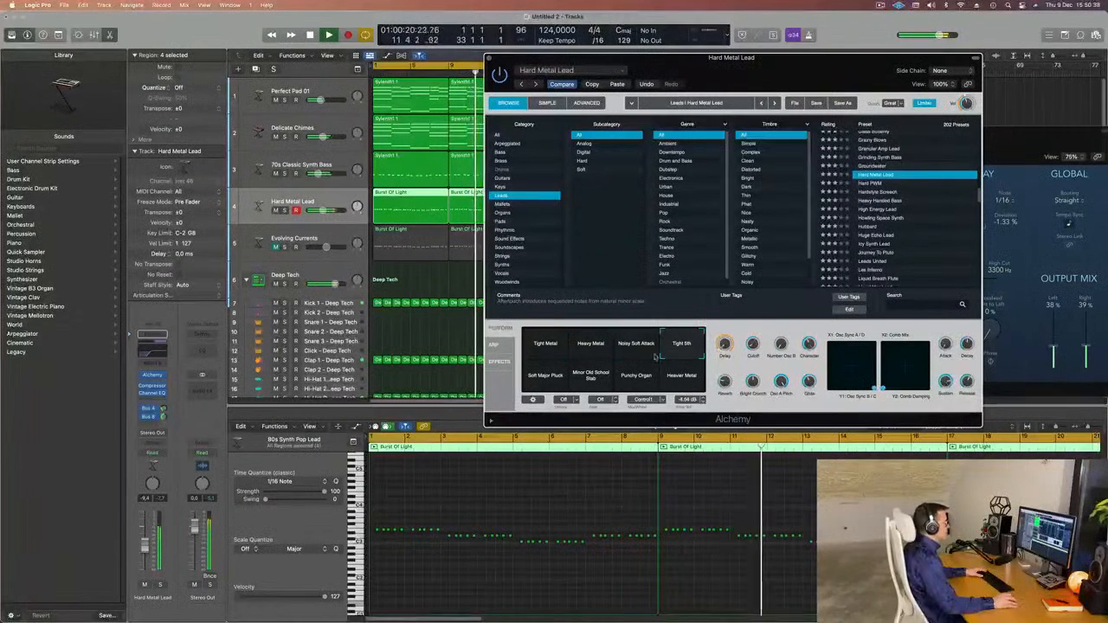
left_click(590, 378)
left_click(692, 383)
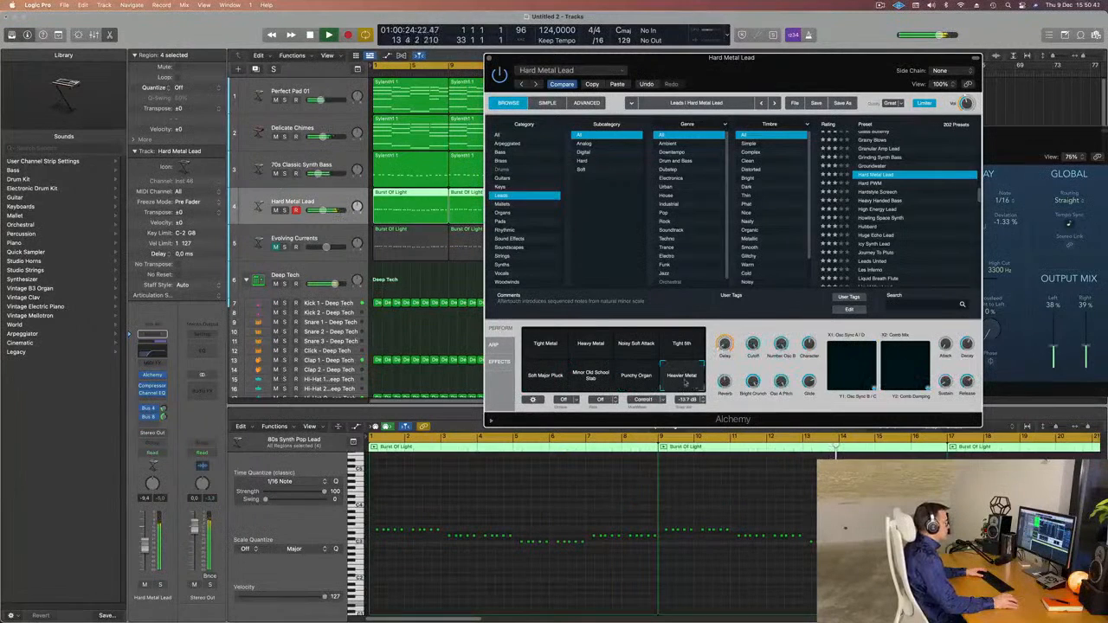
left_click(530, 340)
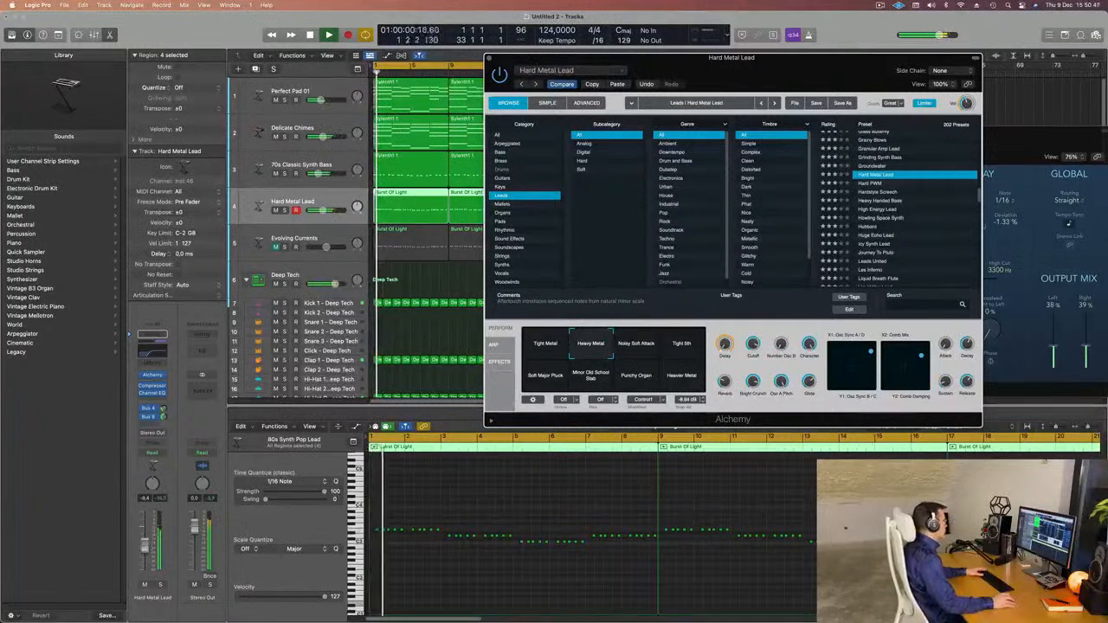
left_click(559, 351)
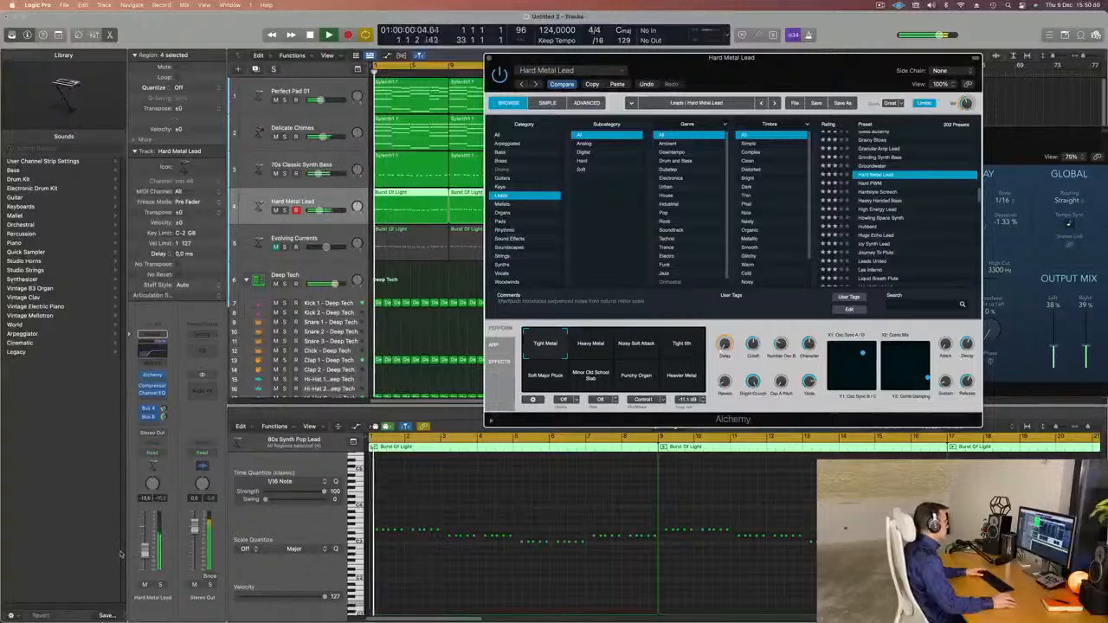
left_click(292, 202)
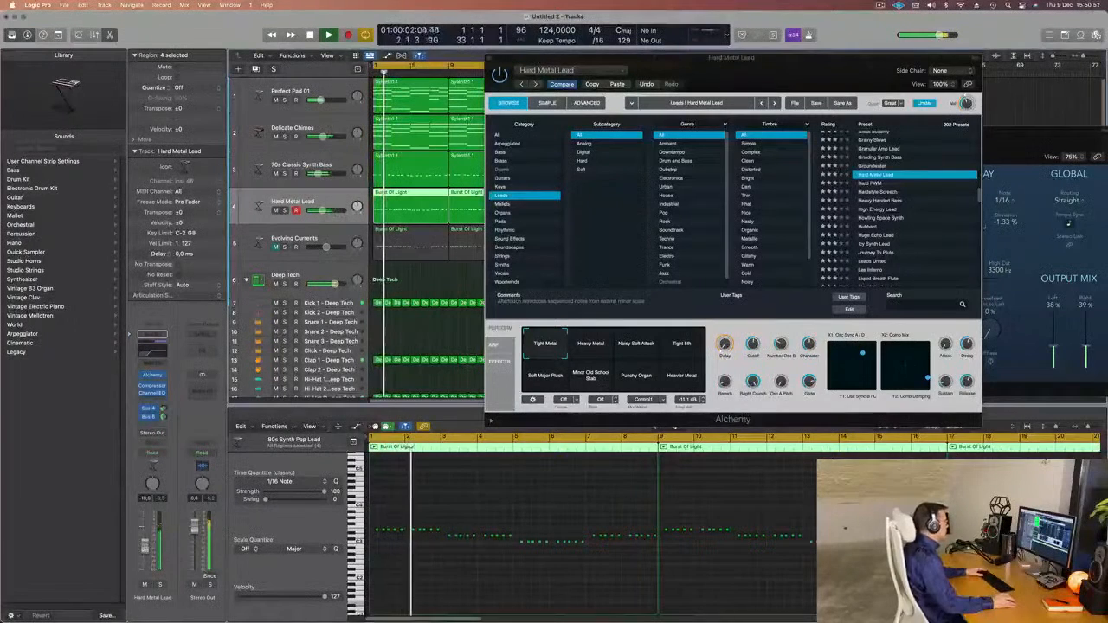
left_click(489, 59)
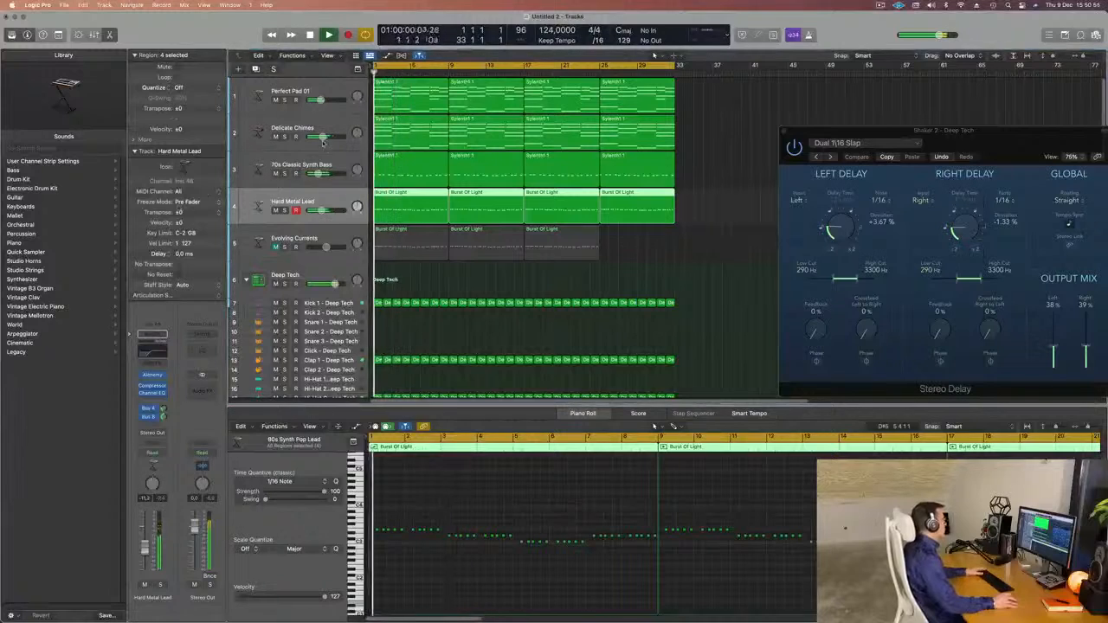
- Copy the last Burst Of Light region on the Evolving Currents track to bar 25 and unmute that track
left_click_drag(554, 243, 629, 240)
left_click(276, 249)
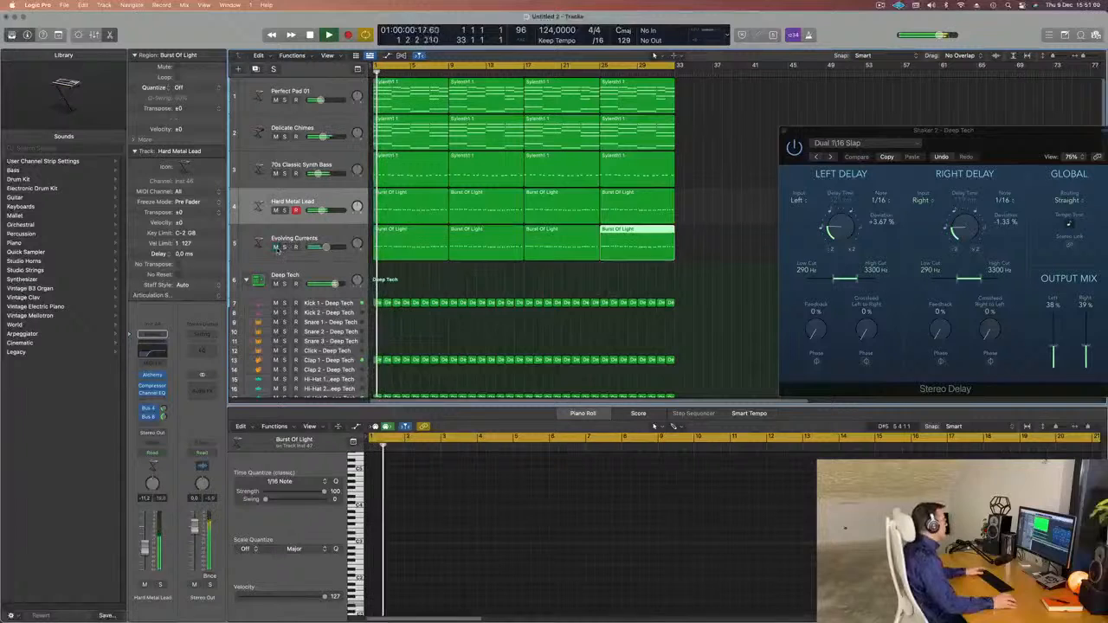
left_click(337, 237)
key("space")
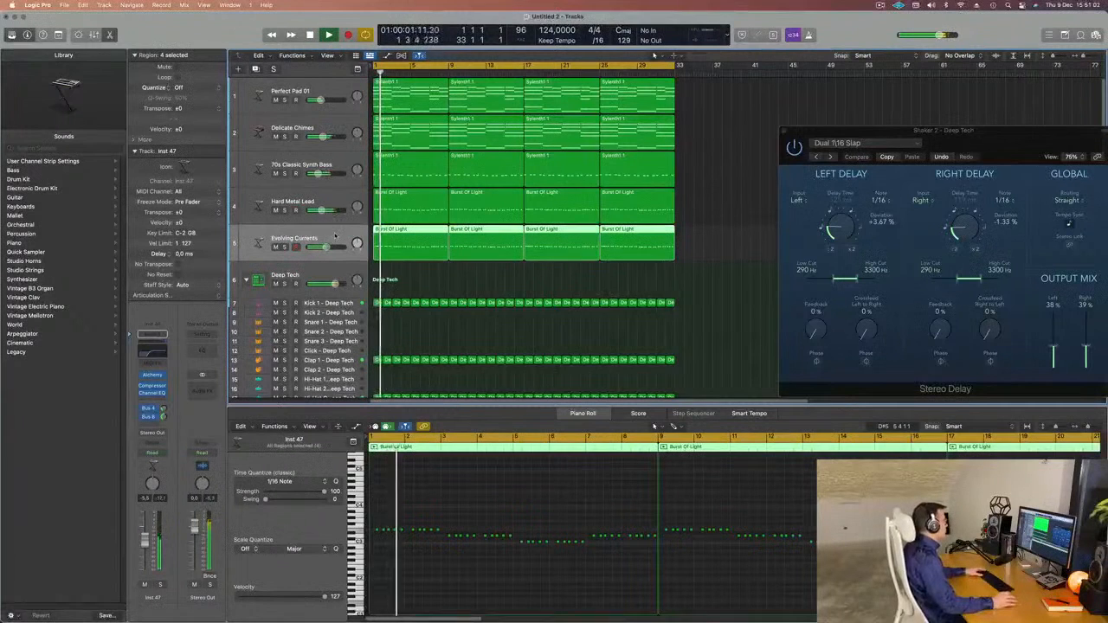
- Lower the Hard Metal Lead track's volume to -13.6 dB and compare the mix with the track muted and unmuted
key("Up")
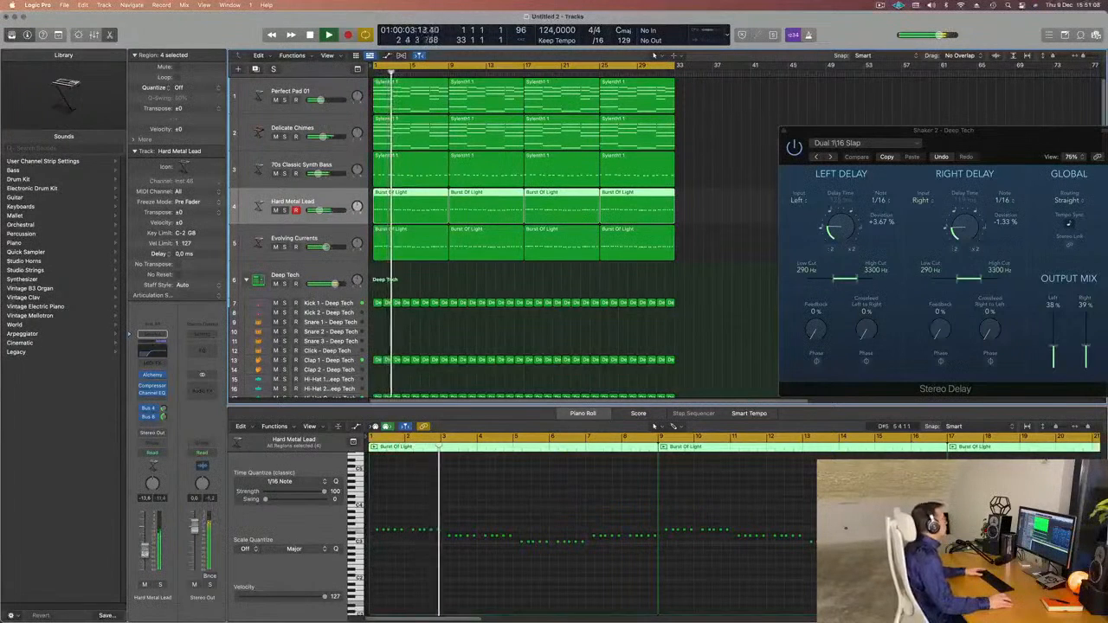
left_click(144, 585)
left_click(145, 585)
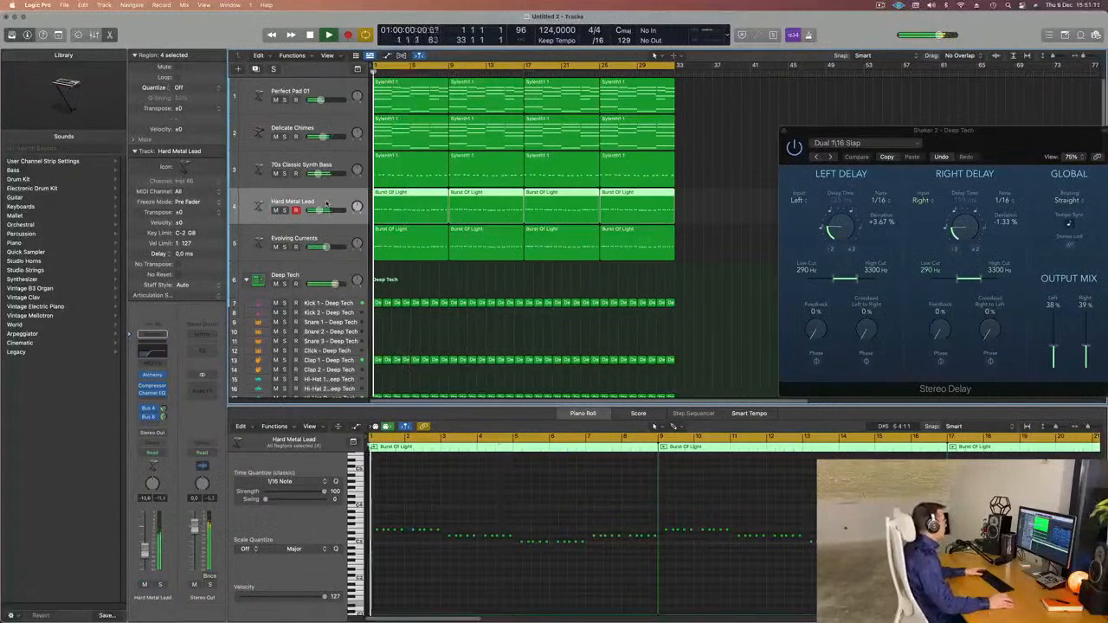
- Route the outputs of the Hard Metal Lead and Evolving Currents channels together to Bus 9 in the mixer
key("x")
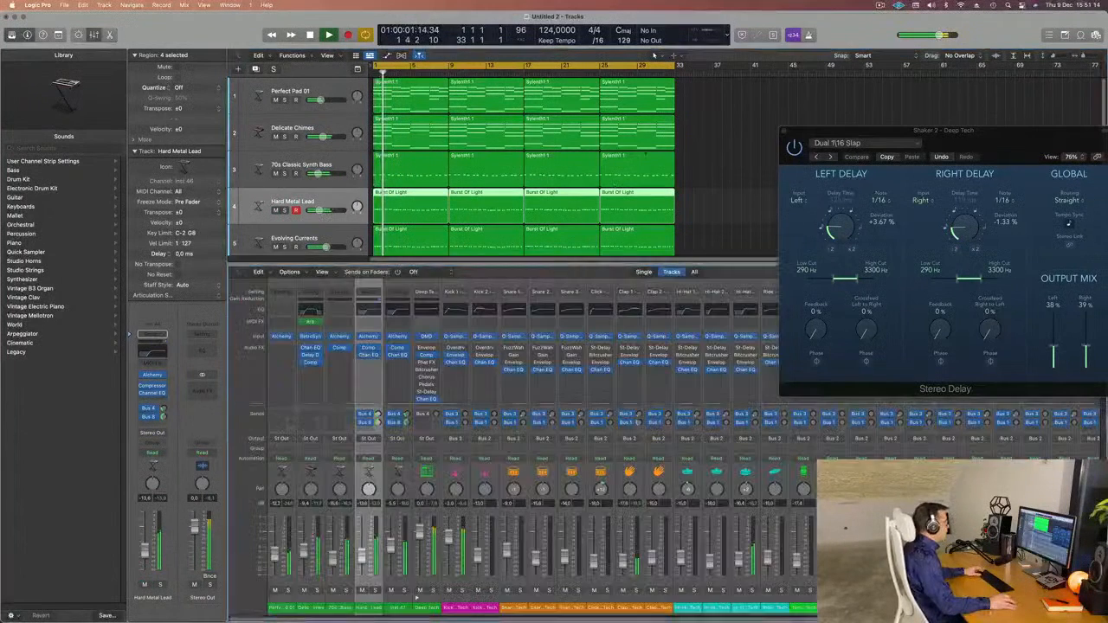
left_click(397, 609, "shift")
left_click(403, 591)
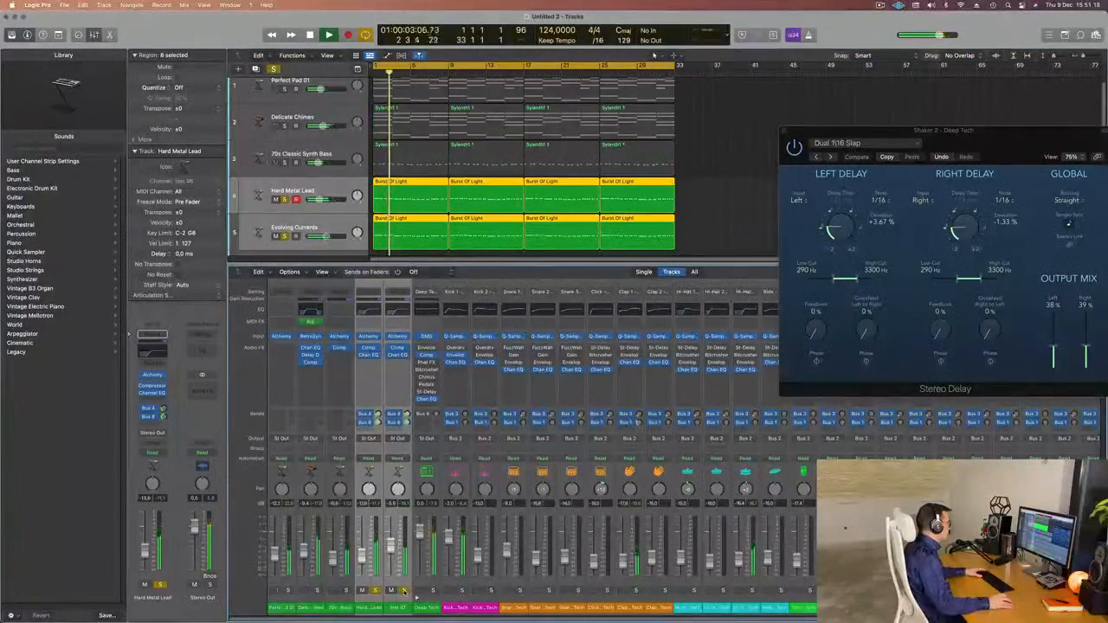
left_click(404, 591)
key("space")
left_click(403, 439)
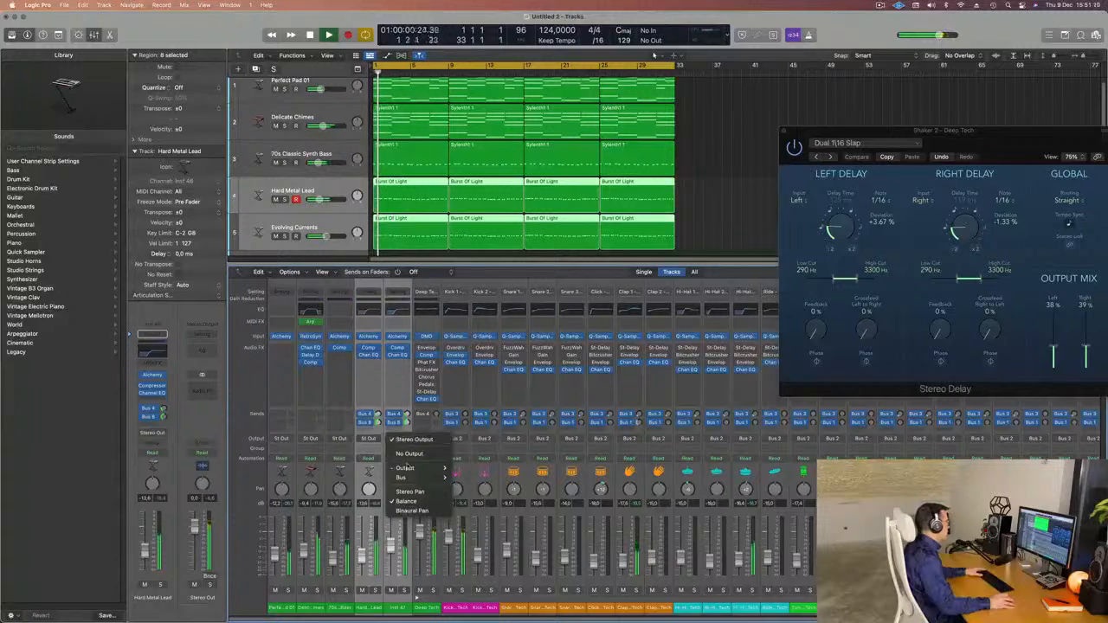
mouse_move(424, 477)
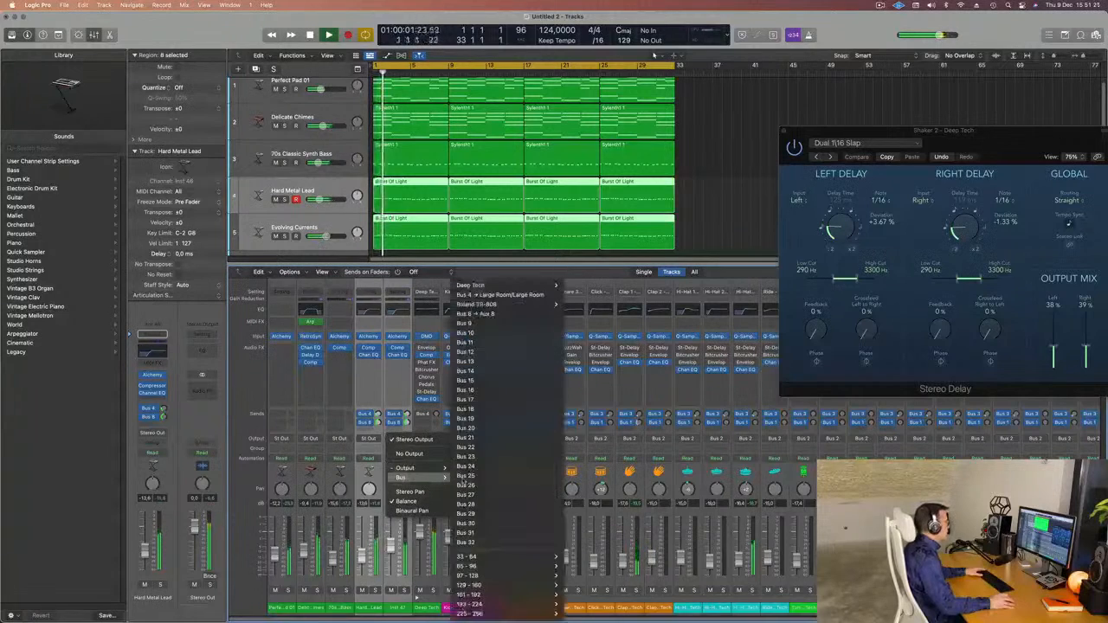
left_click(500, 332)
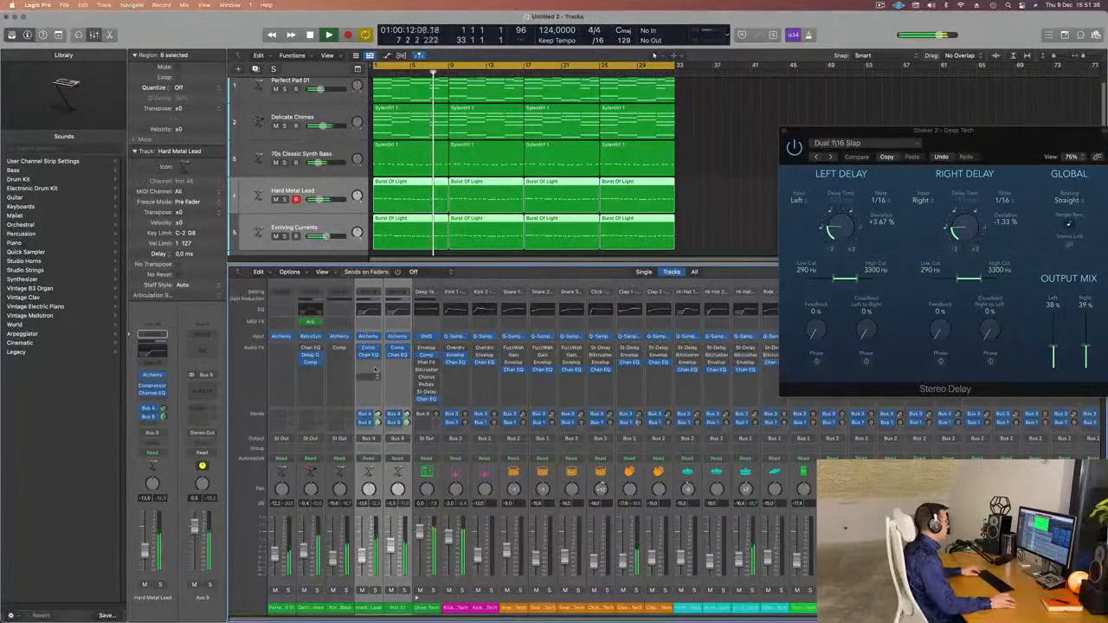
- Insert a Compressor on the Aux 9 channel and open its settings
left_click(394, 378)
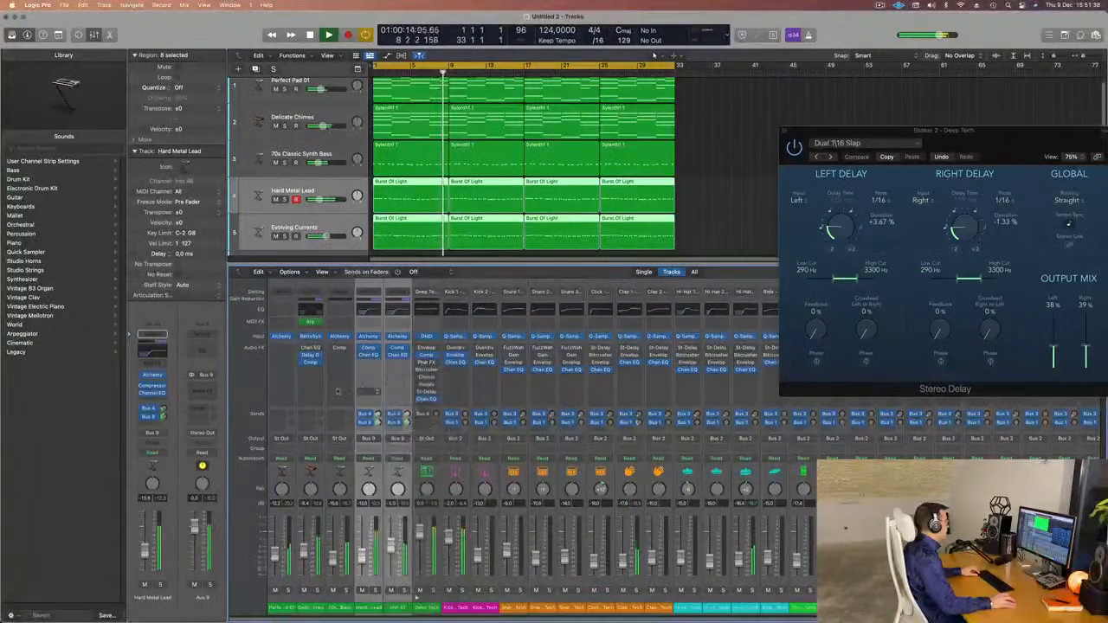
left_click(373, 609)
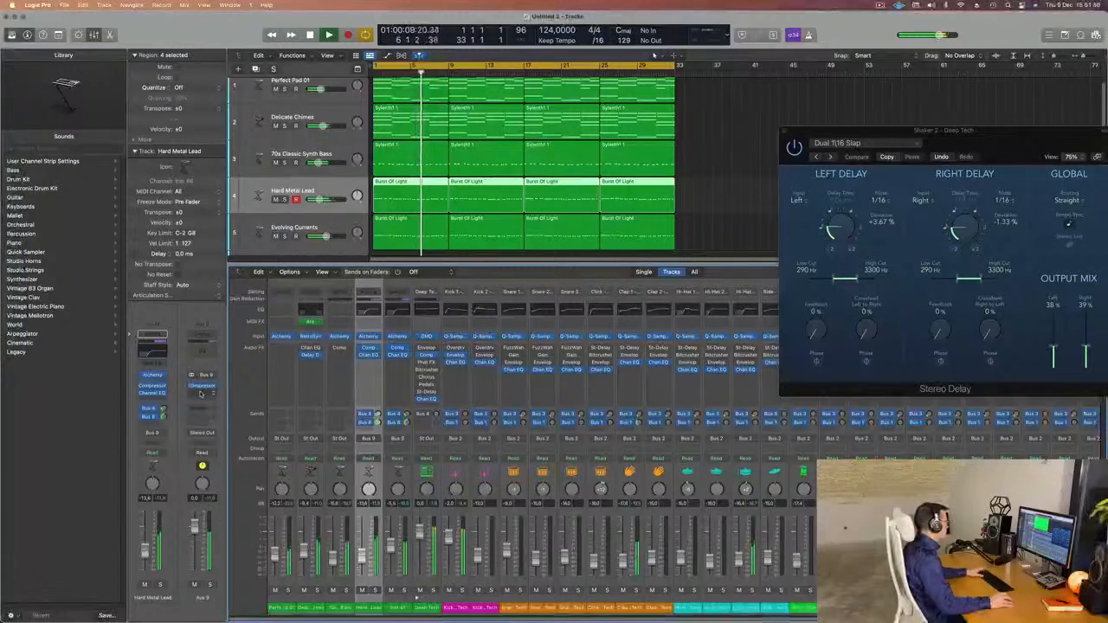
left_click(204, 386)
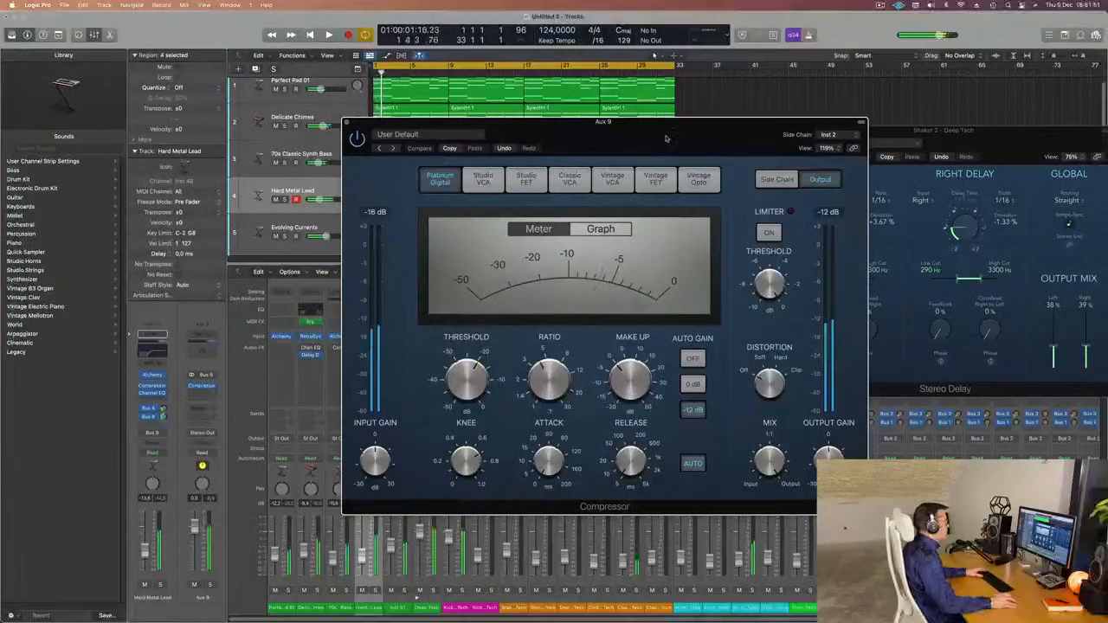
left_click_drag(666, 139, 564, 148)
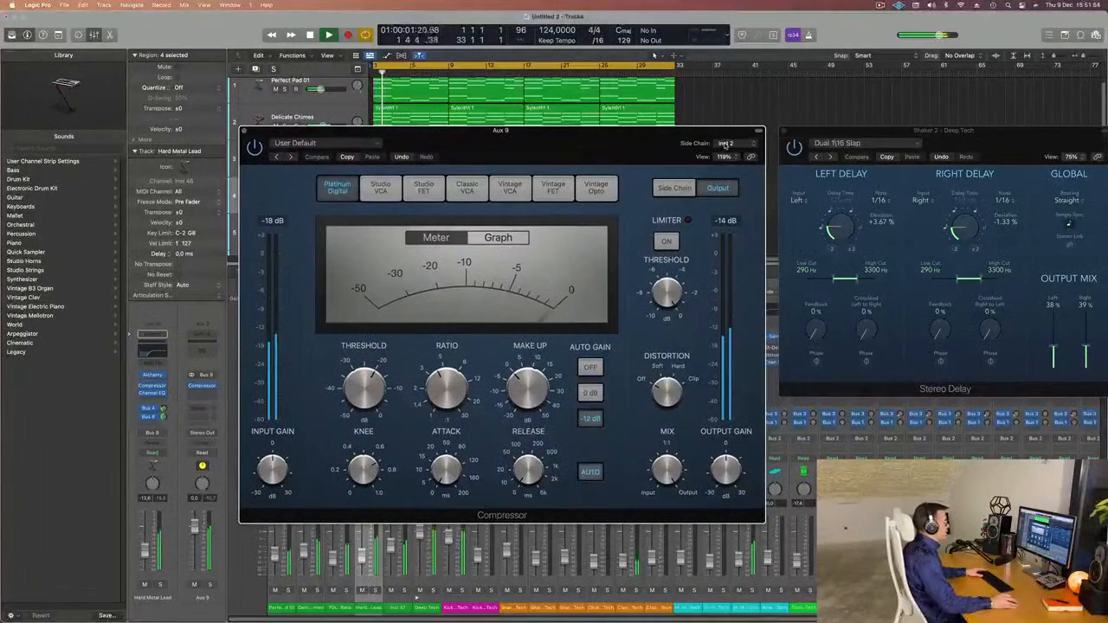
- Try Kick 1 as the Aux 9 compressor's side chain, set it to Internal, and lower the threshold with a 260 ms release
left_click(725, 143)
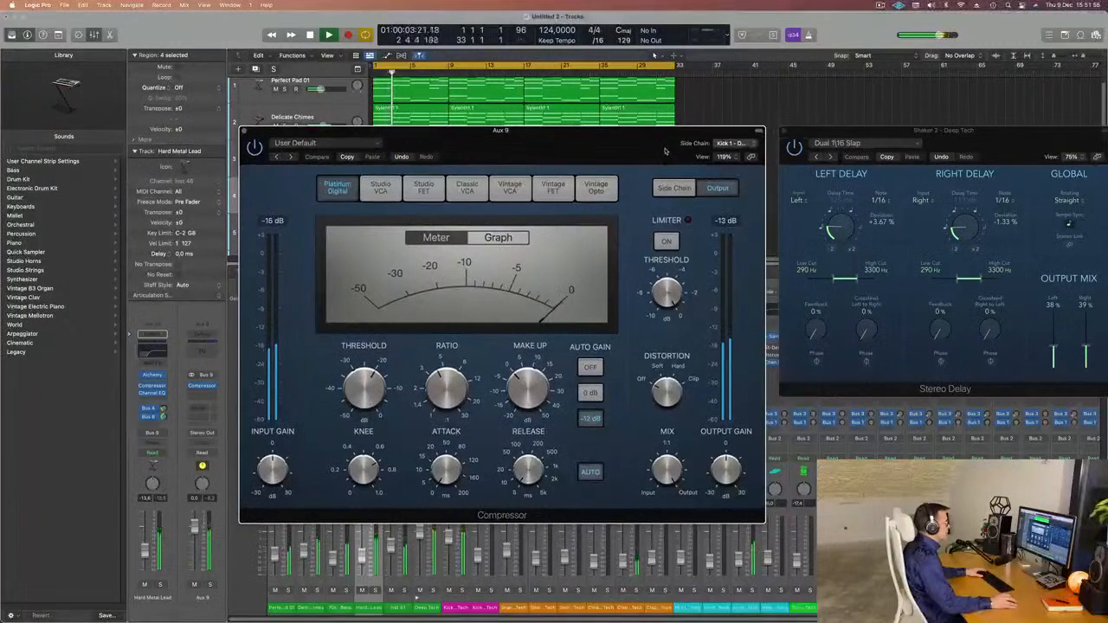
left_click_drag(666, 151, 676, 150)
left_click(742, 142)
left_click_drag(607, 153, 680, 143)
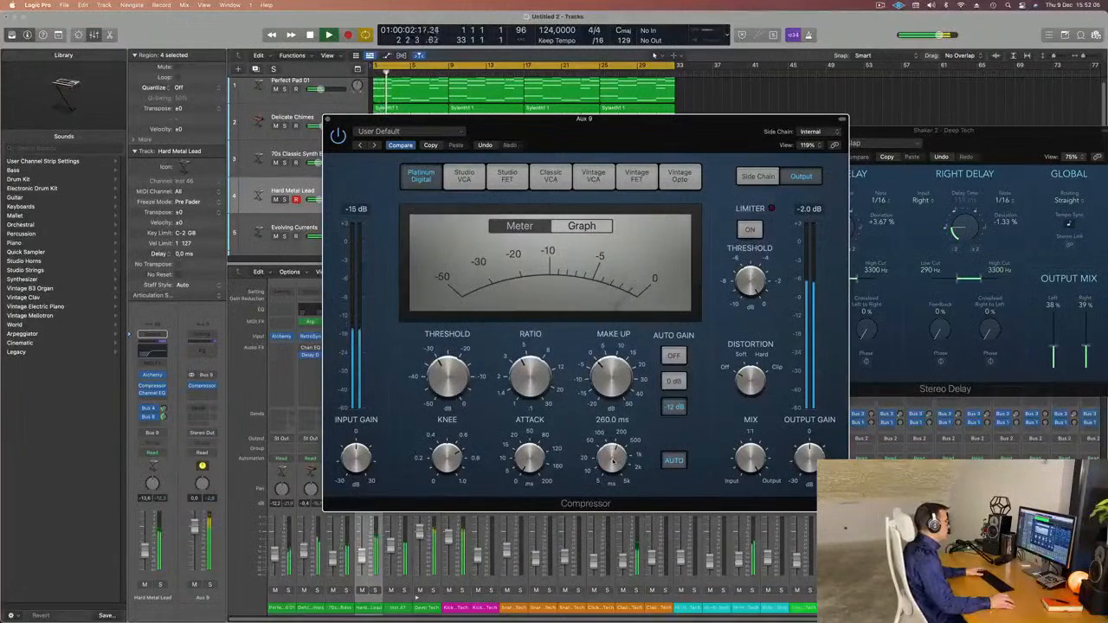
key("space")
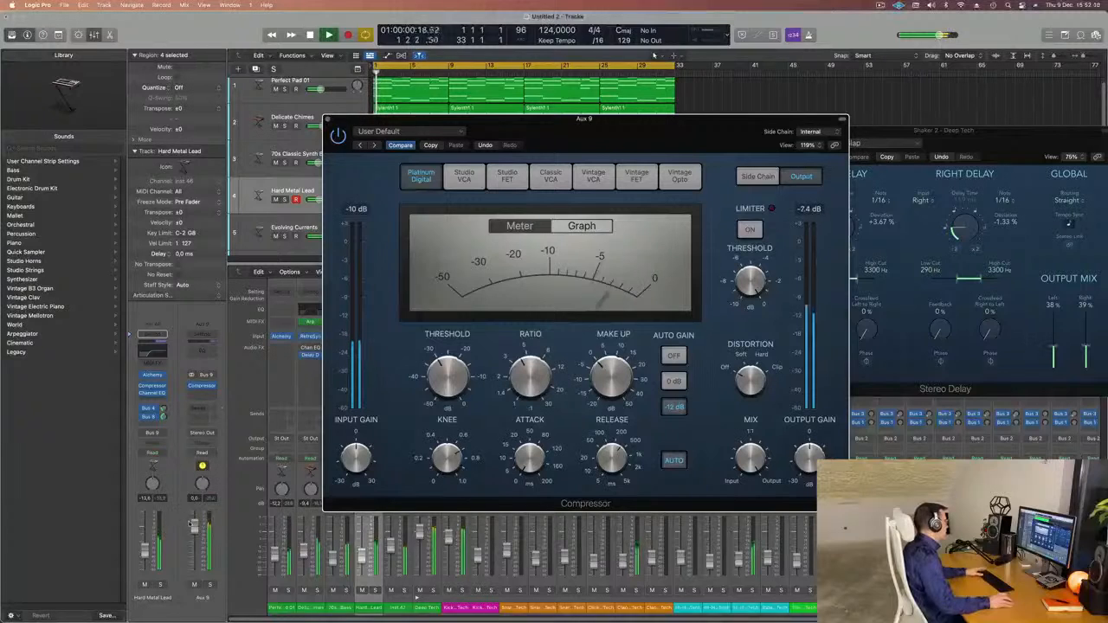
- Lower the Aux 9 channel's volume to about -6.6 dB and close the Compressor
left_click_drag(196, 536, 196, 557)
key("space")
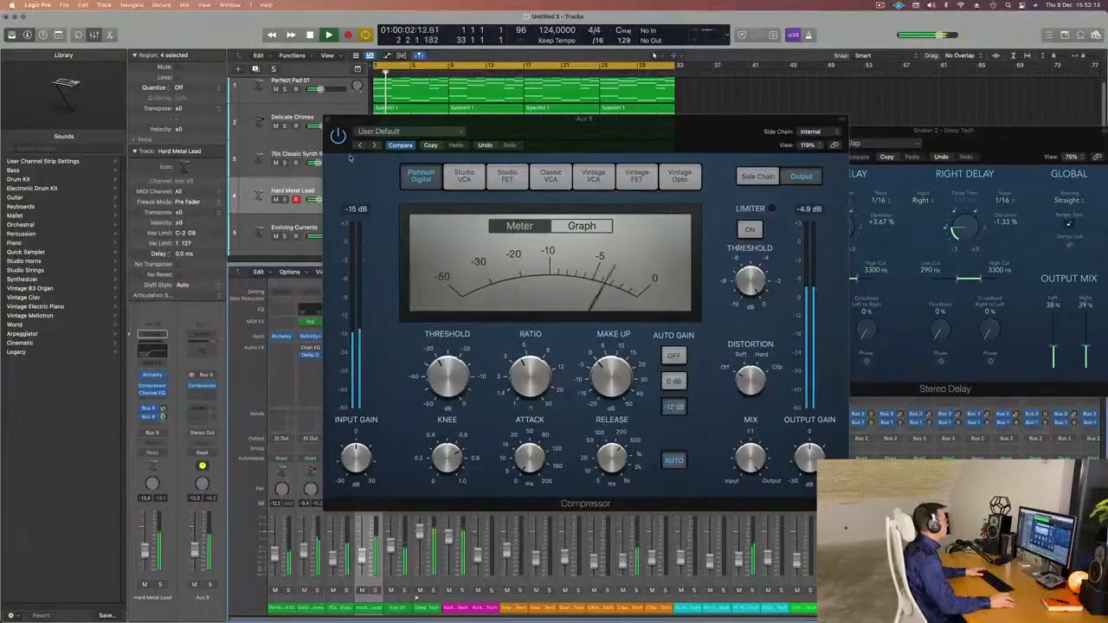
left_click(332, 119)
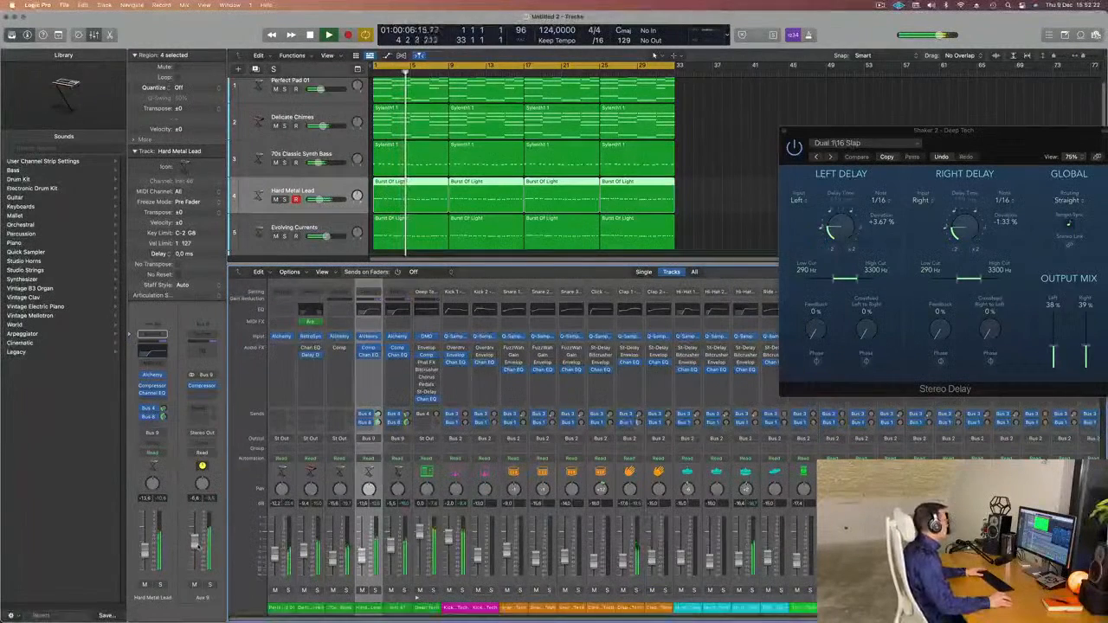
- Close the Stereo Delay window and the mixer to leave the full arrangement in view
left_click_drag(956, 131, 547, 162)
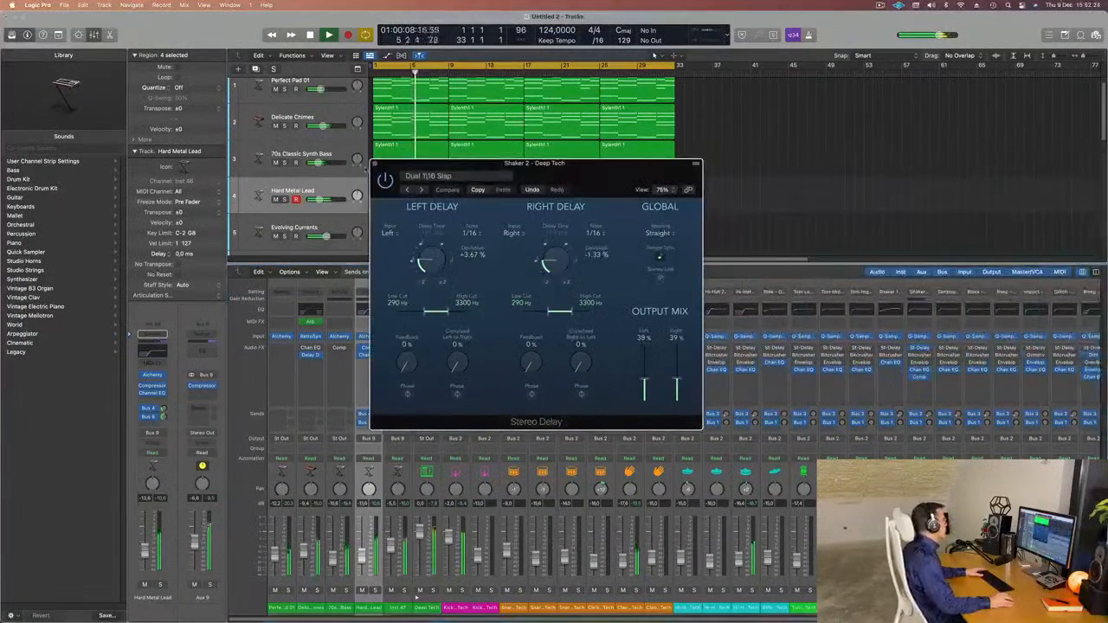
left_click(375, 164)
left_click(880, 5)
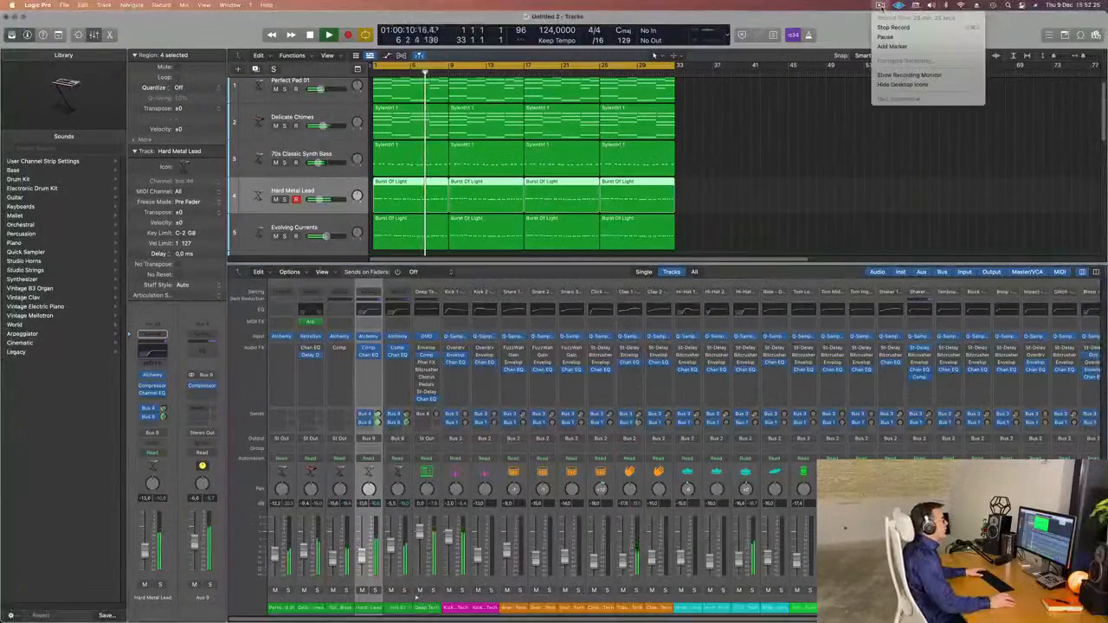
left_click(814, 108)
key("x")
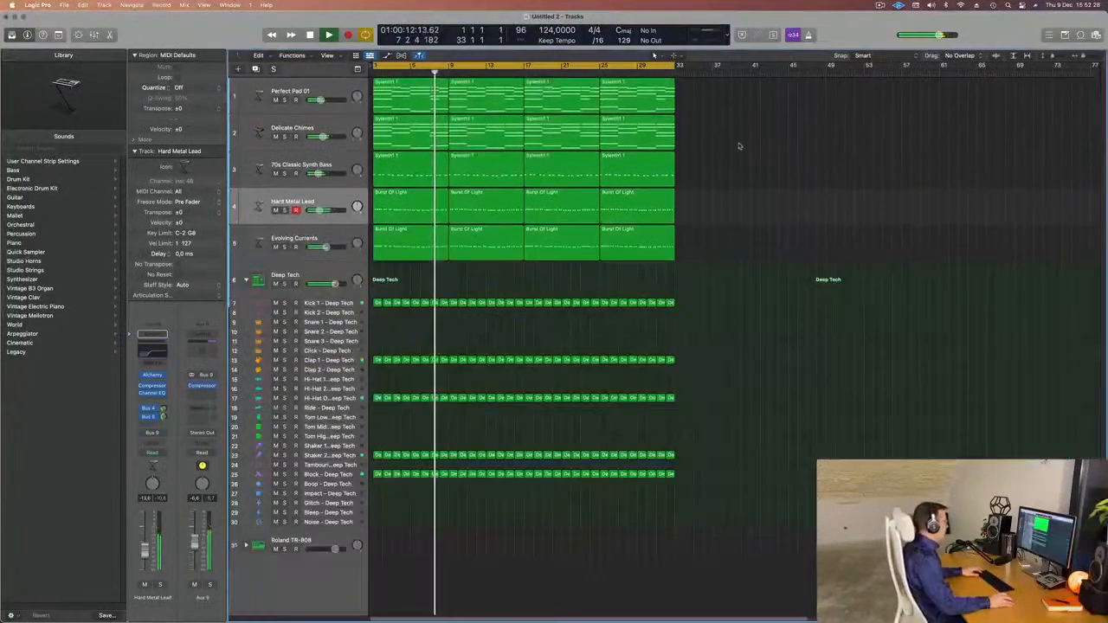
scroll(720, 275, "down", 5)
scroll(744, 319, "right", 4)
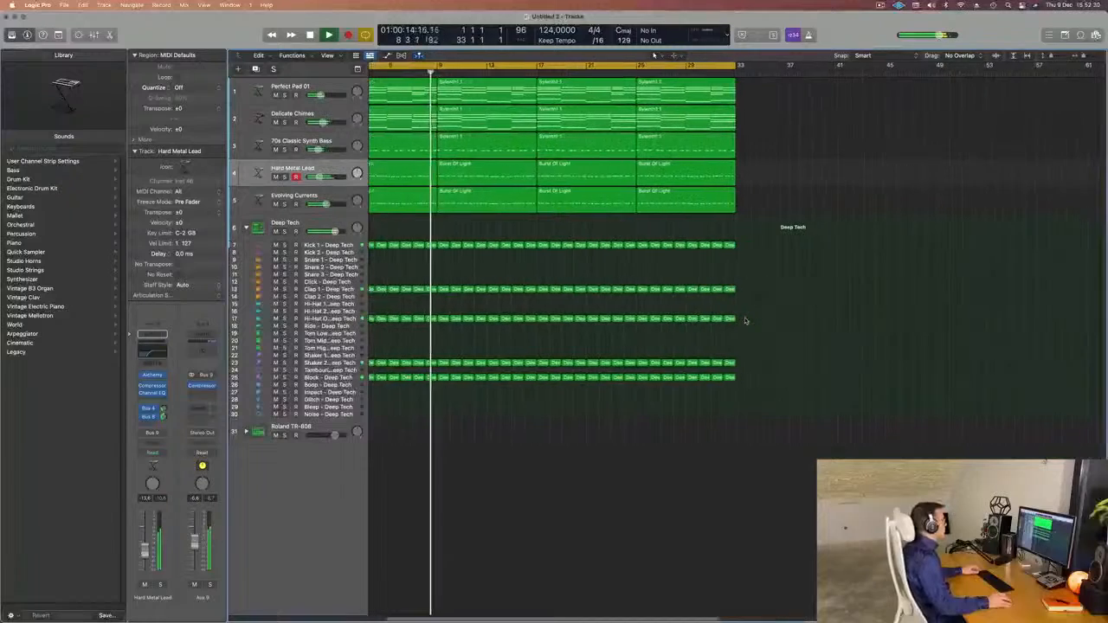
scroll(633, 300, "left", 1)
scroll(407, 253, "left", 3)
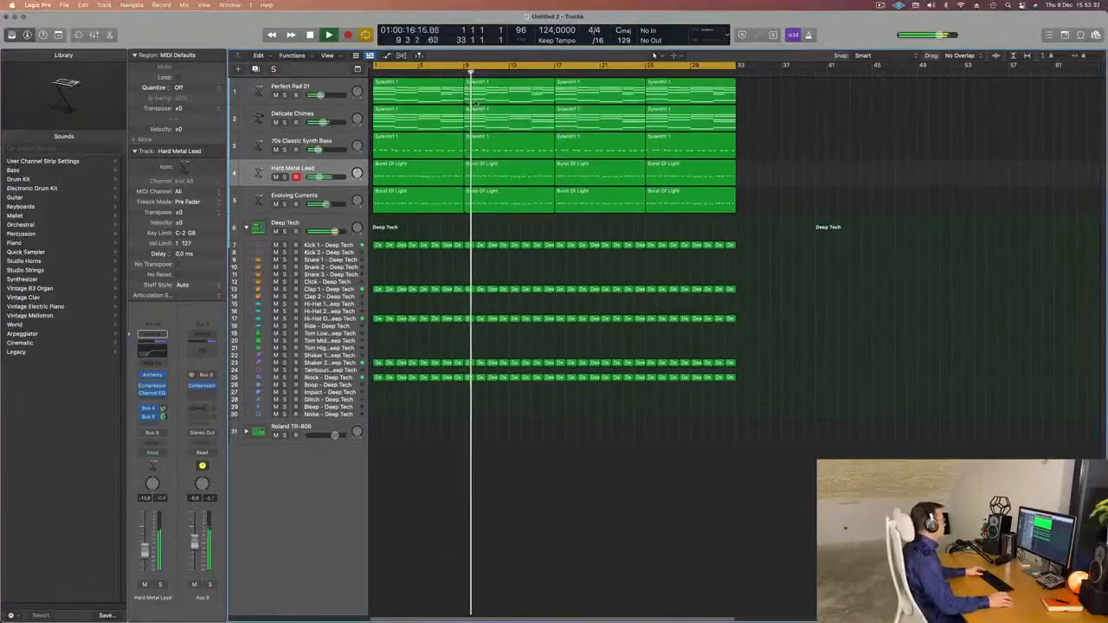
- Audition the 70s Classic Synth Bass track in solo and set its volume to about -11.8 dB
left_click(284, 150)
left_click(284, 150)
left_click(328, 144)
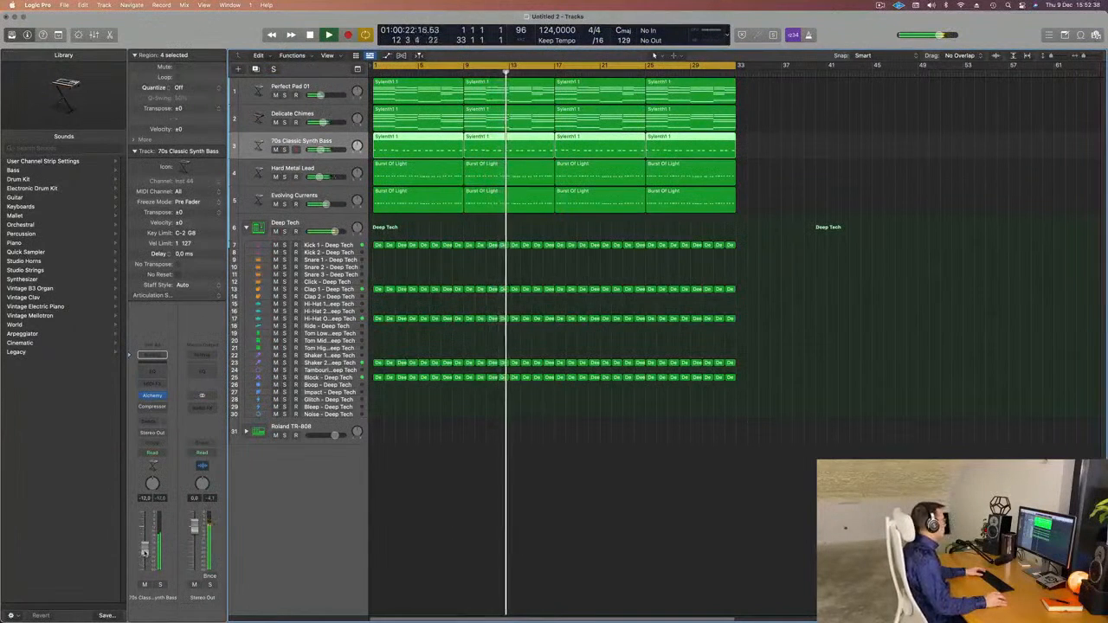
key("Return")
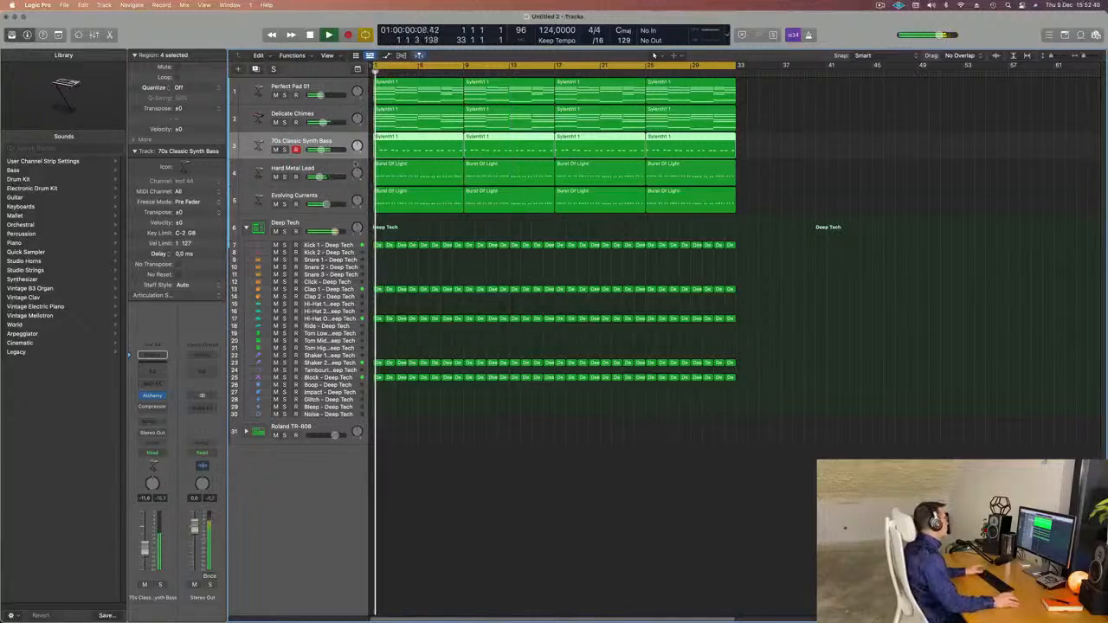
- Select the Evolving Currents track and create an arrangement track for its Aux 9 output channel
left_click(339, 197)
key("space")
key("space")
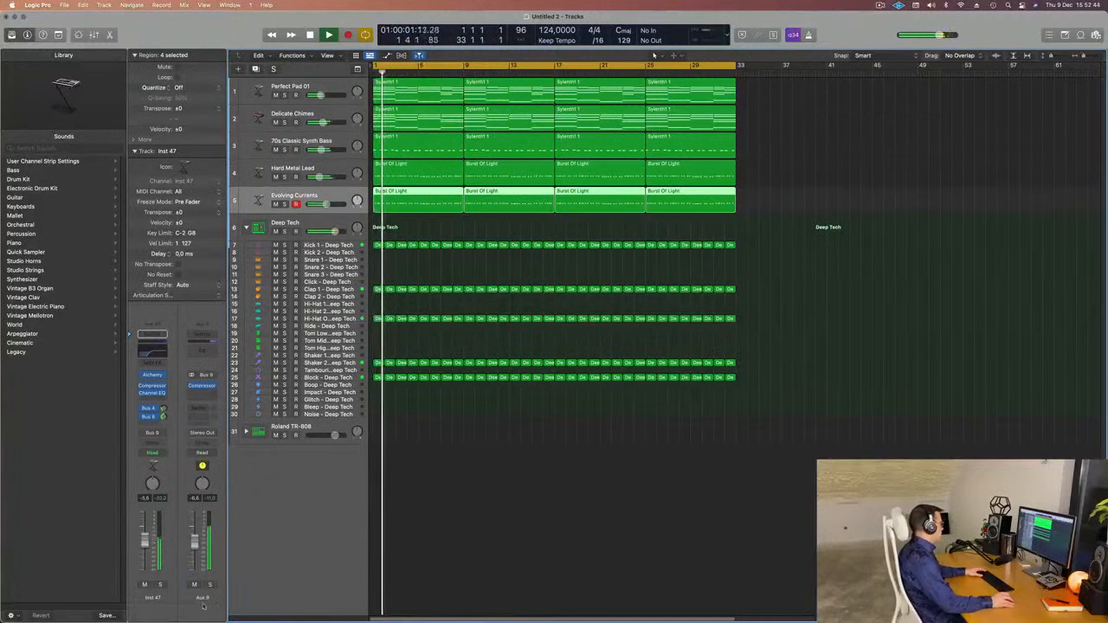
right_click(199, 597)
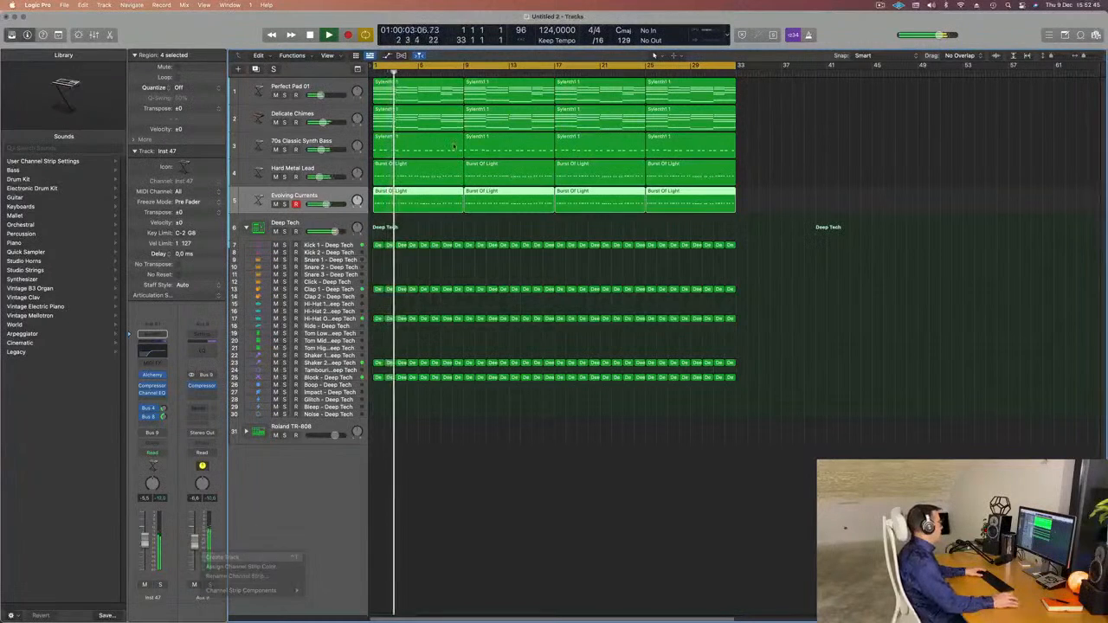
left_click(222, 557)
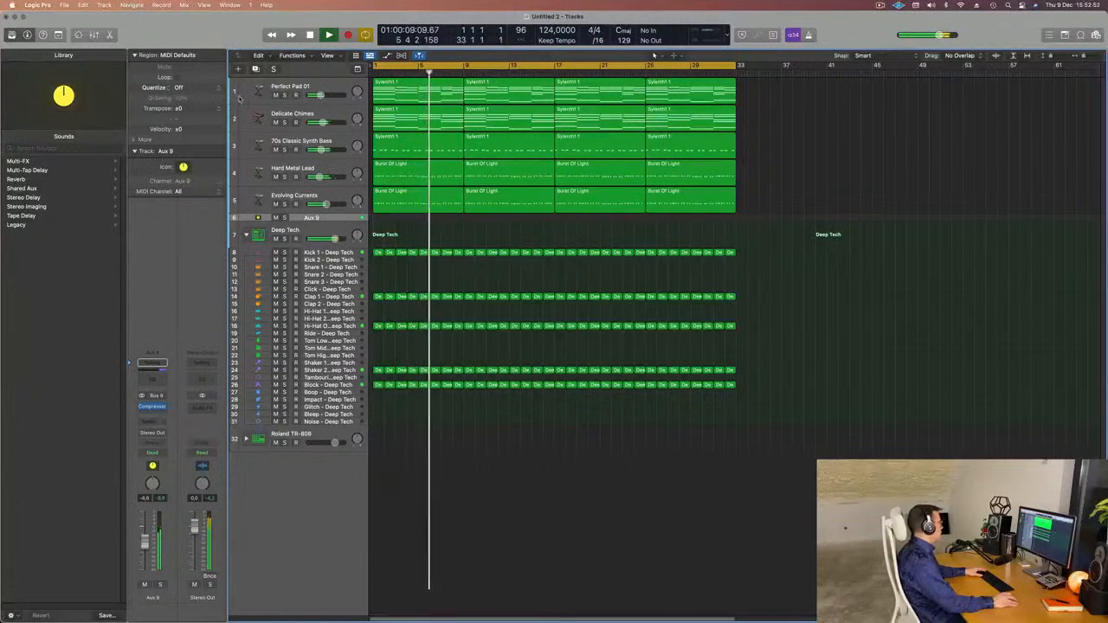
- Show the toolbar above the arrangement and lower the Aux 9 track's volume to about -10.4 dB
key("ctrl+alt+super+t")
left_click_drag(305, 247, 322, 262)
key("Return")
- Mute the Delicate Chimes track and fit more bars of the arrangement into view
left_click(276, 148)
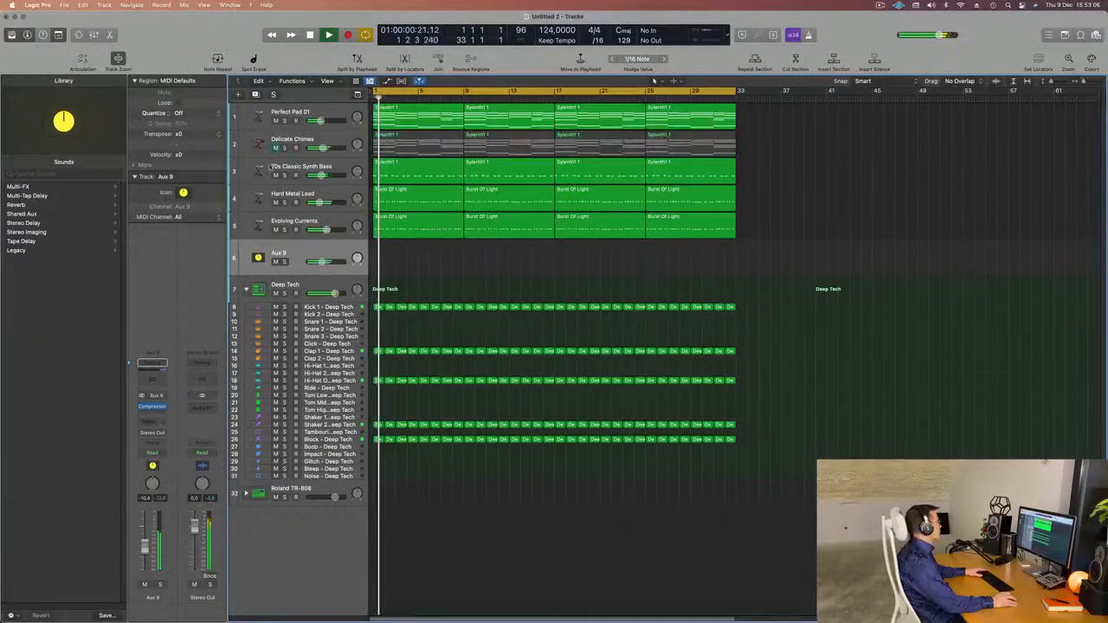
key("super+Left")
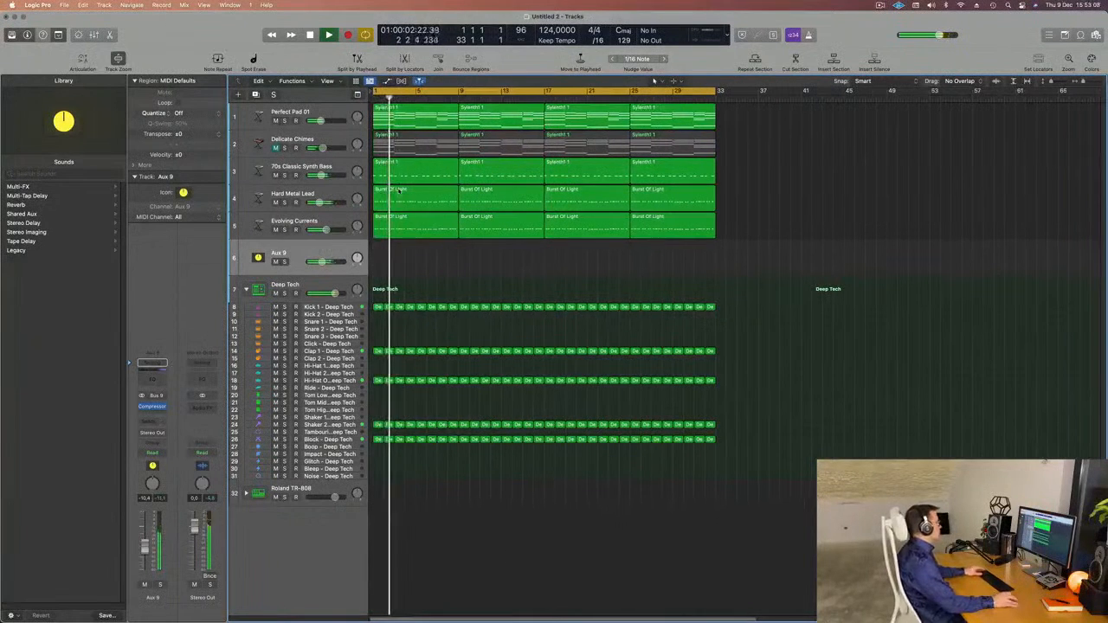
key("super+Left")
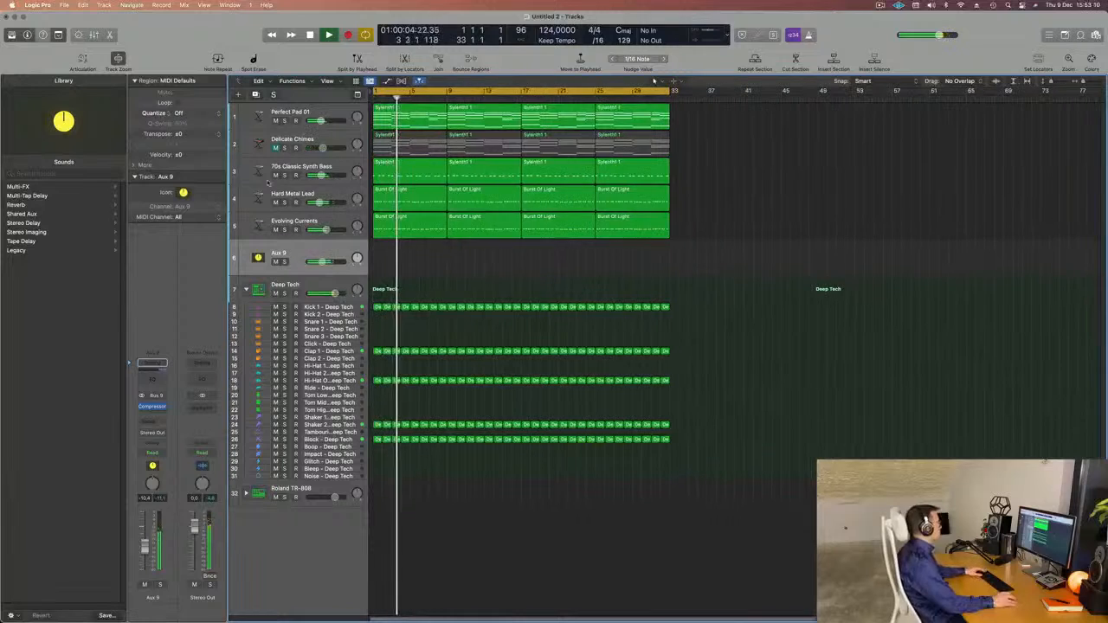
- Open Alchemy on the Perfect Pad 01 track and adjust the pad's Cutoff
left_click(327, 112)
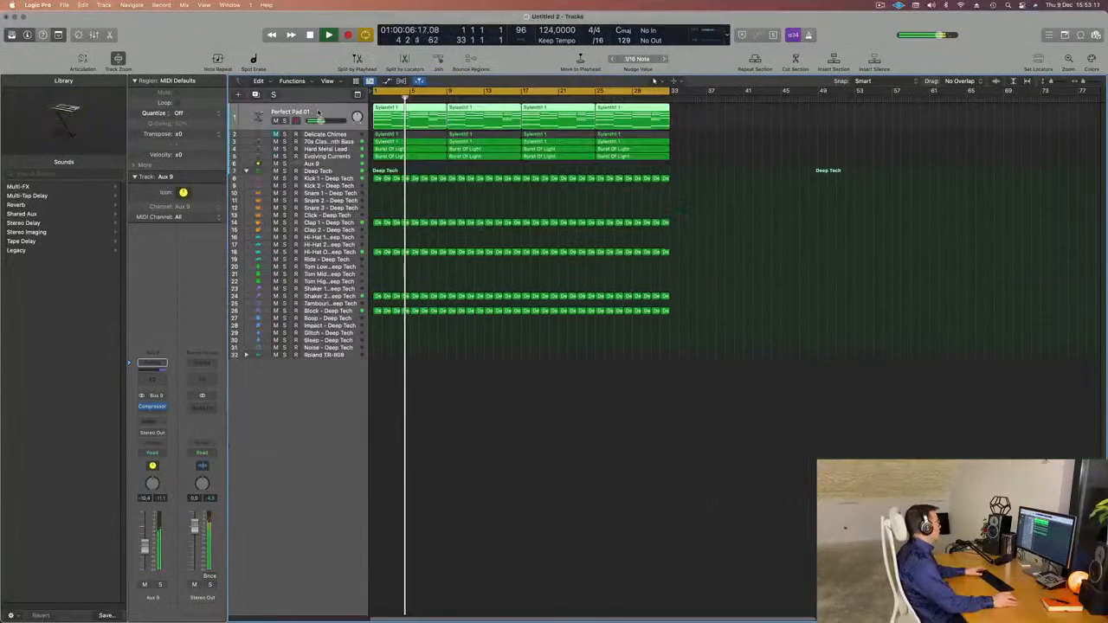
key("Return")
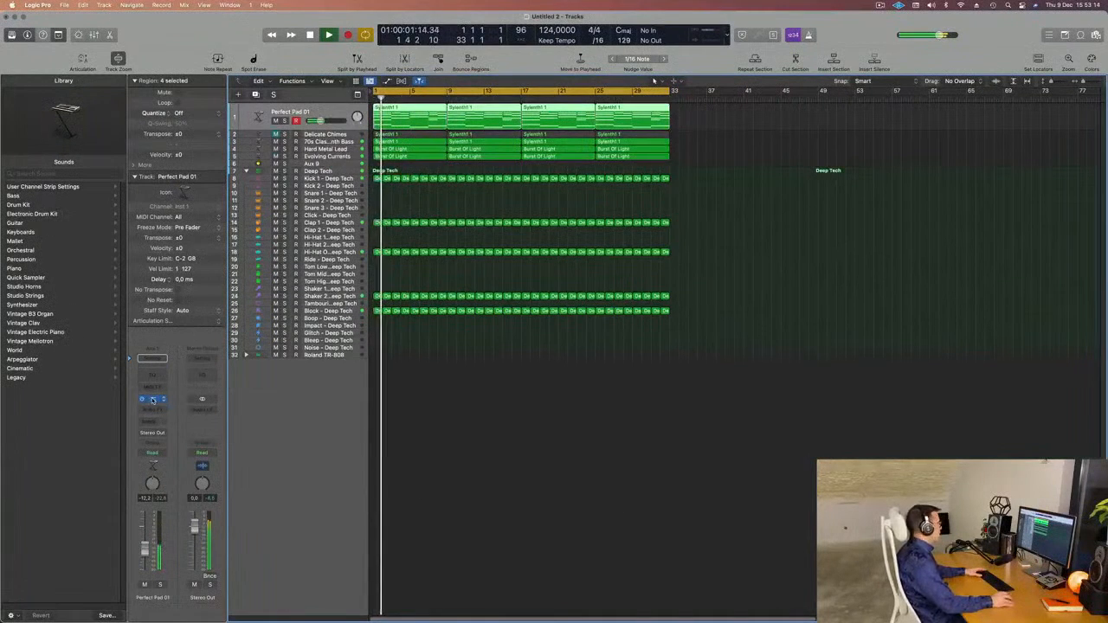
key("v")
left_click_drag(677, 104, 608, 166)
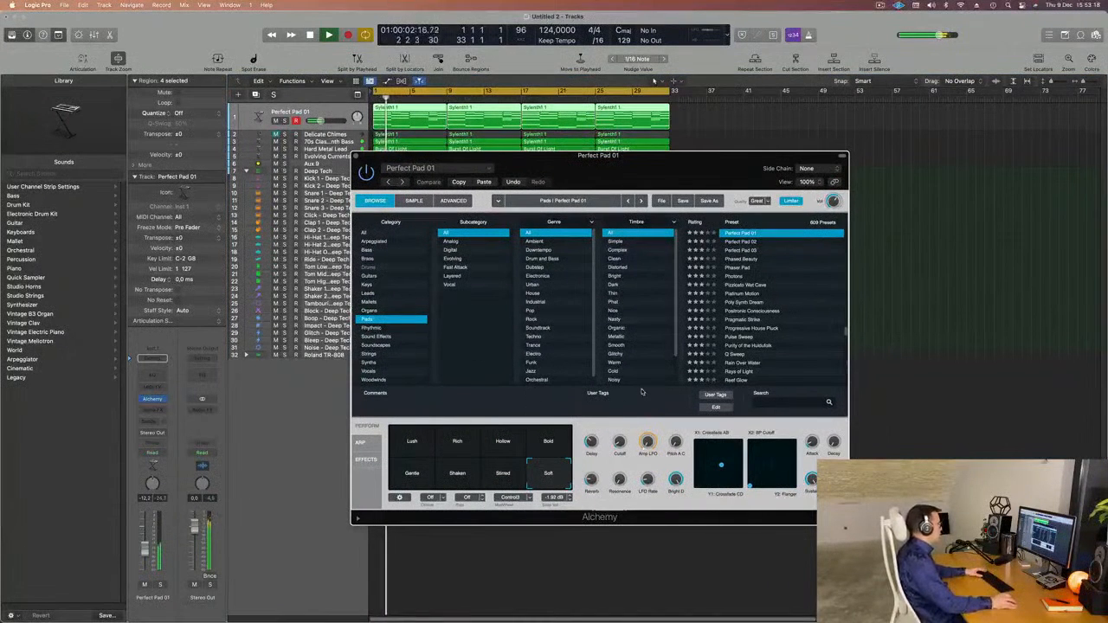
left_click_drag(619, 442, 619, 441)
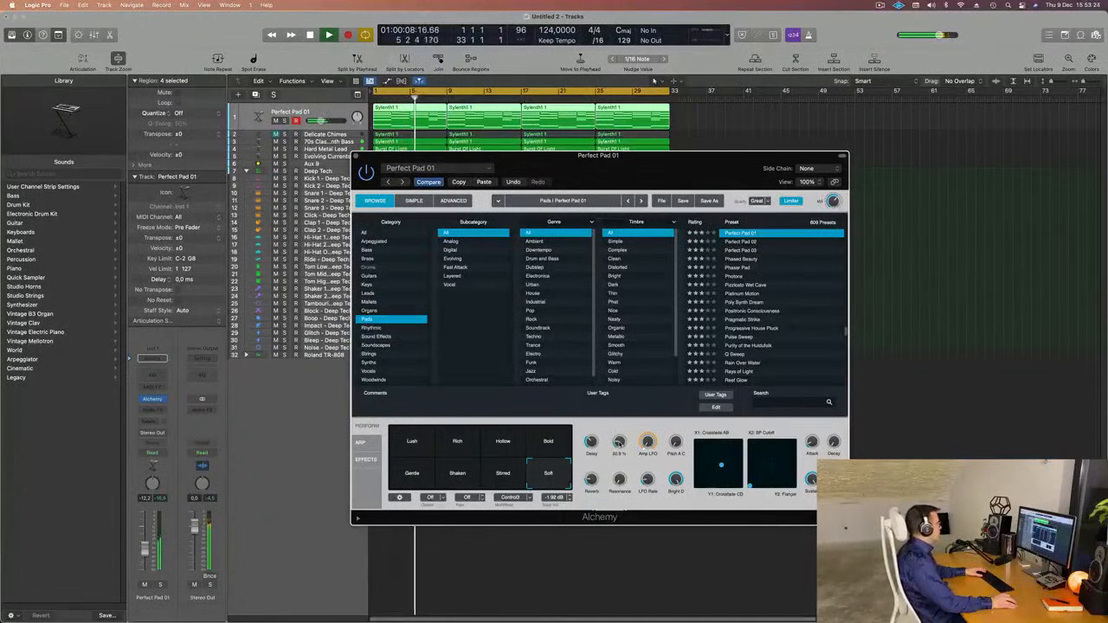
- Show the mixer and copy the Compressor from the 70s Classic Synth Bass channel onto the Perfect Pad 01 channel
left_click_drag(653, 161, 778, 173)
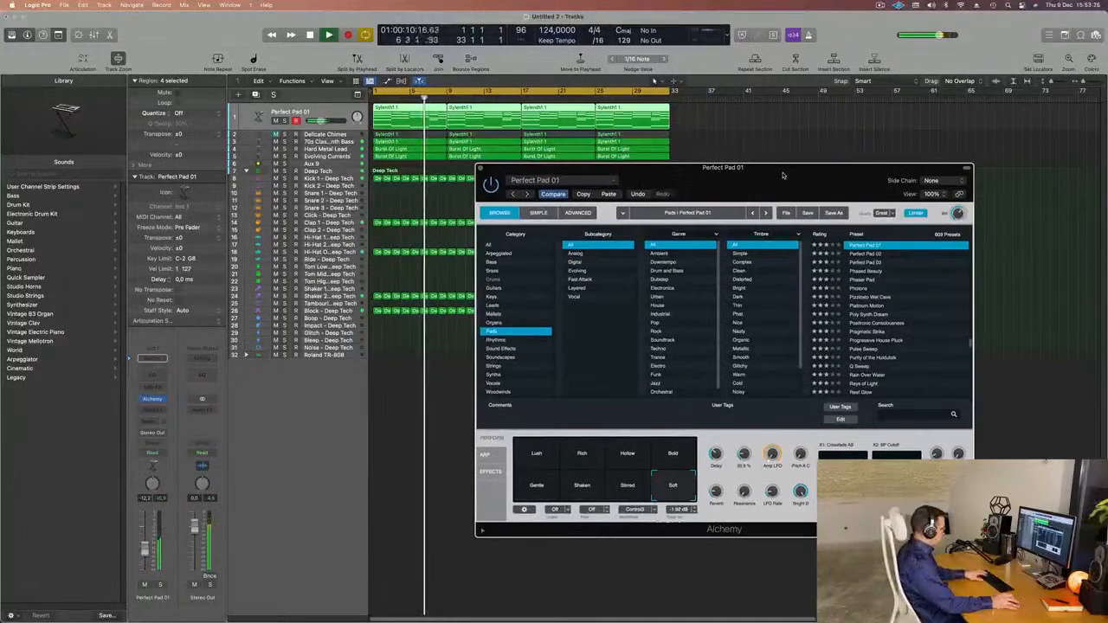
key("super+k")
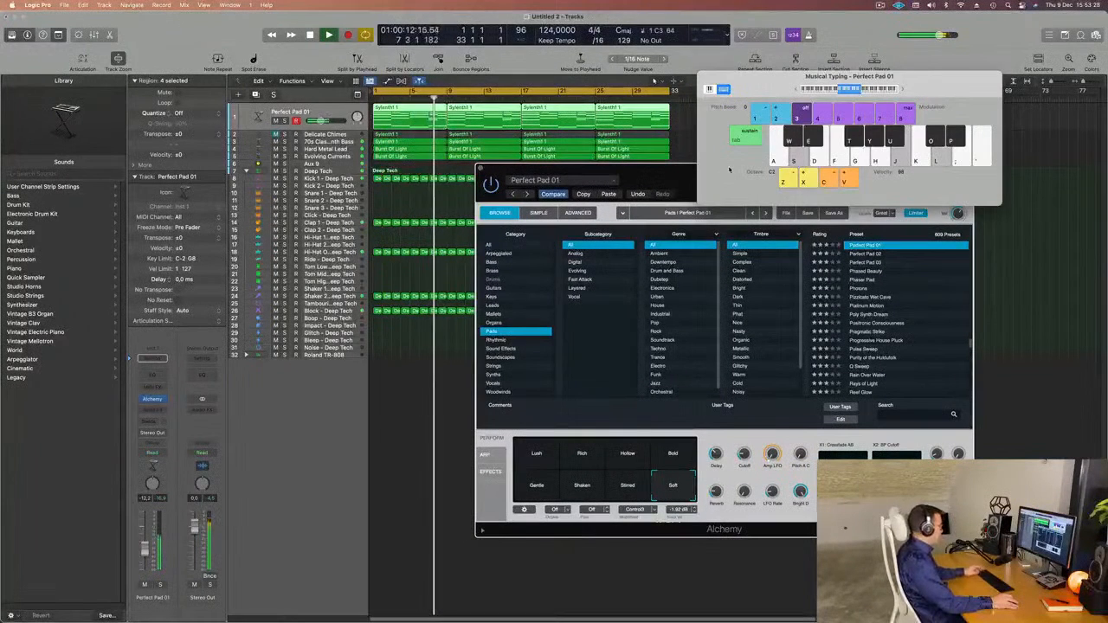
key("super+k")
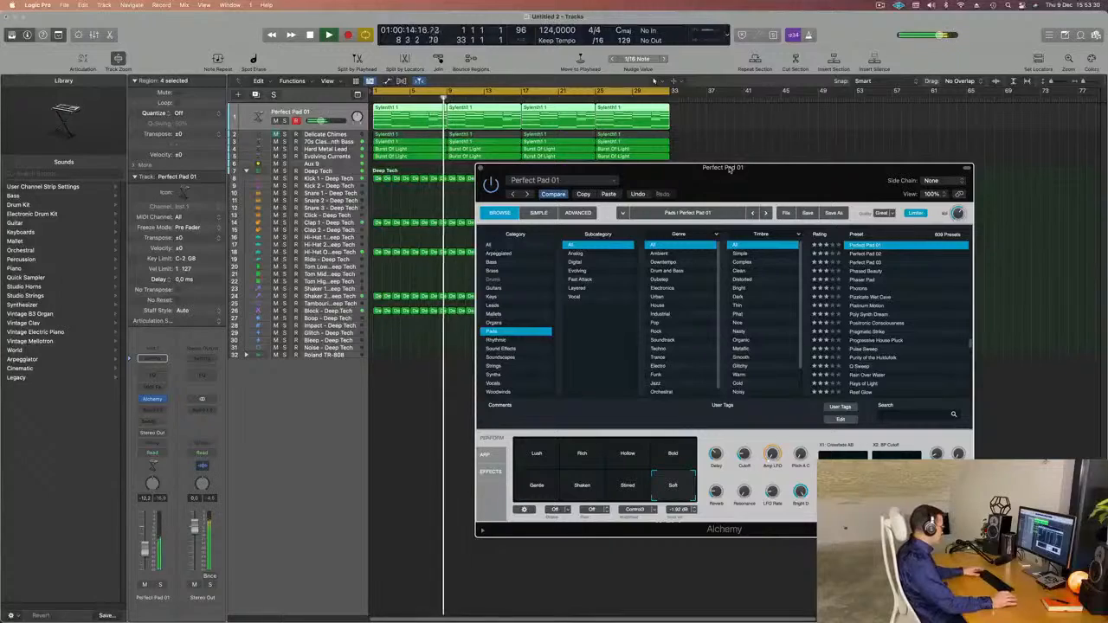
key("x")
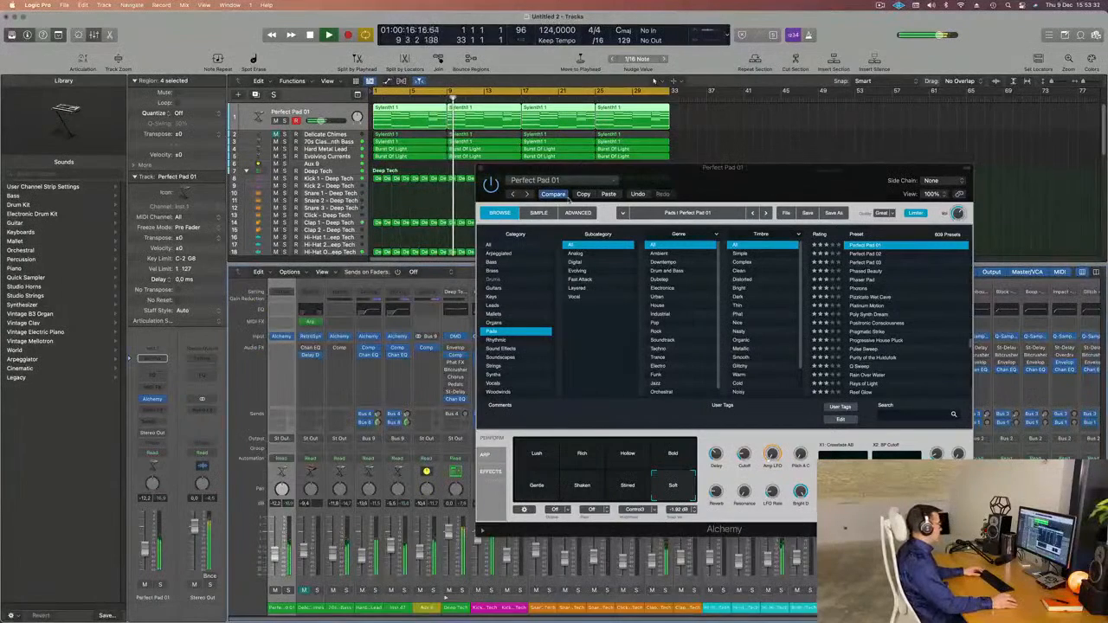
left_click_drag(640, 168, 927, 167)
key("Return")
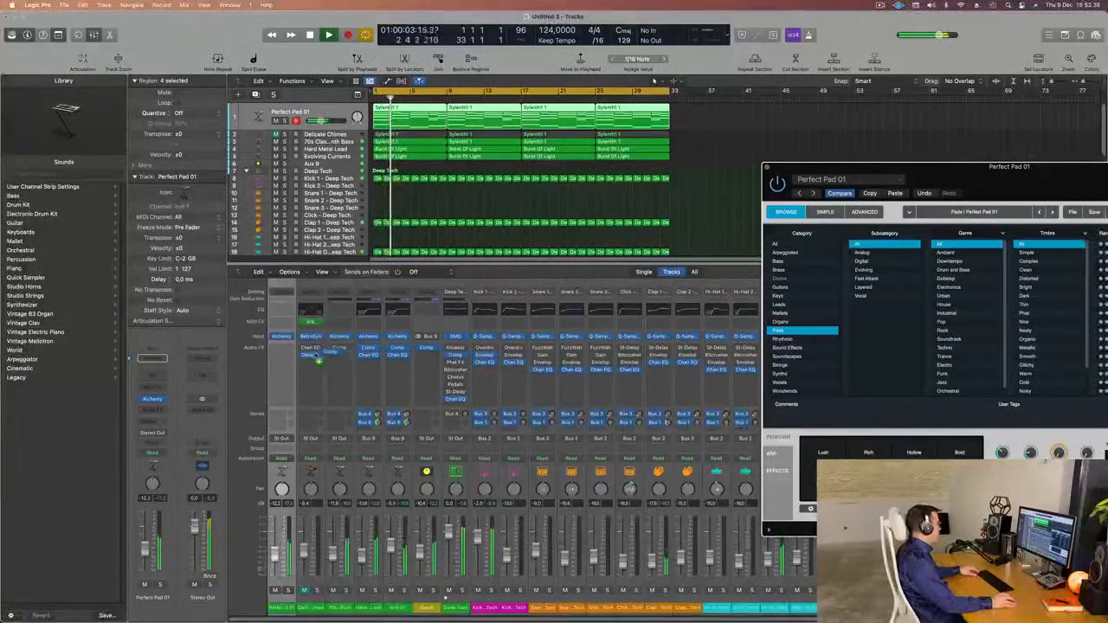
left_click_drag(281, 354, 280, 350)
key("Return")
- Close Alchemy and check the settings of the Compressor copied onto the Perfect Pad 01 channel
left_click(346, 109)
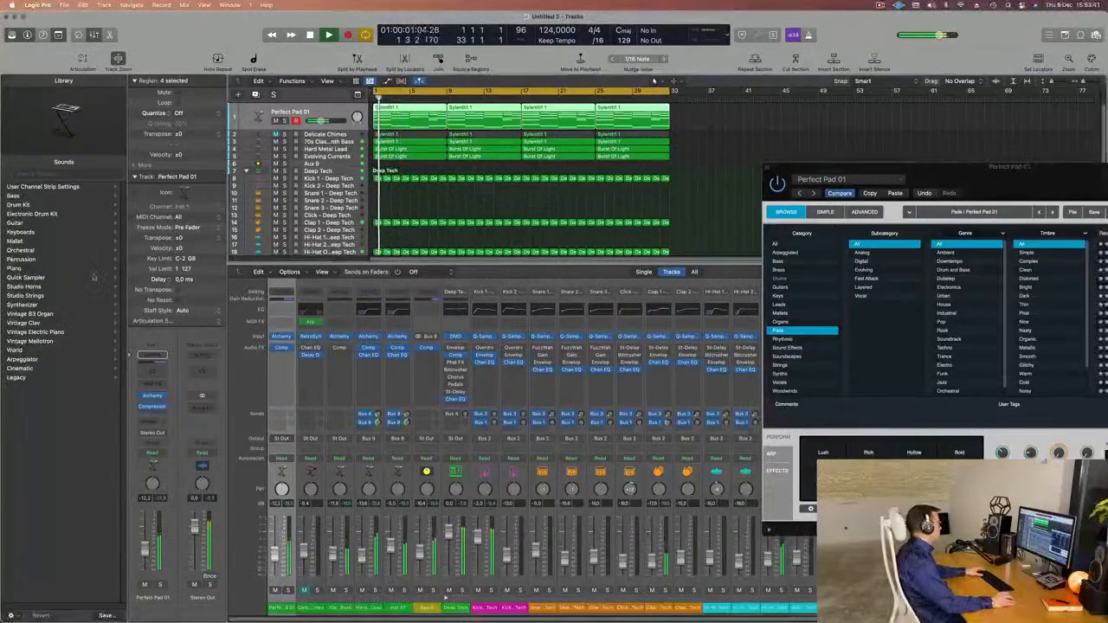
left_click(152, 395)
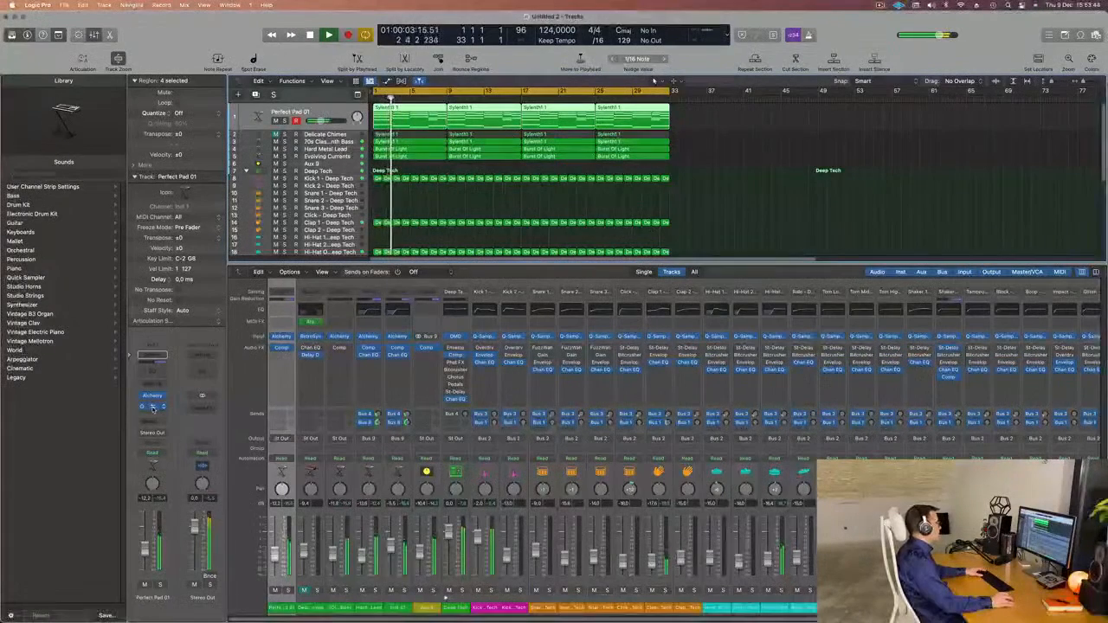
left_click(151, 406)
left_click_drag(662, 118, 810, 129)
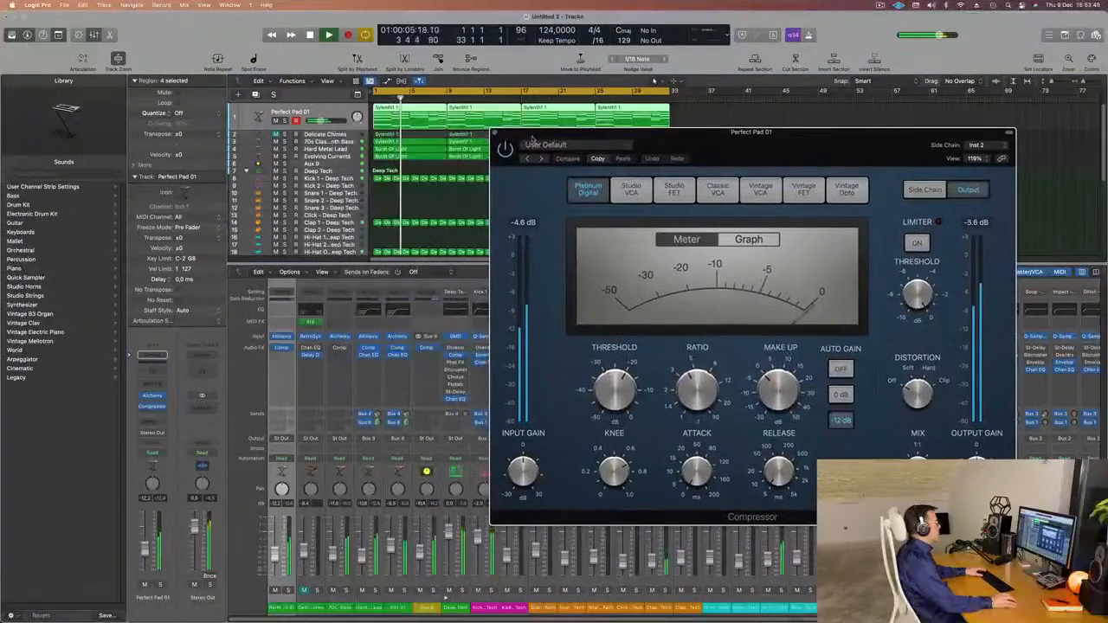
left_click(494, 133)
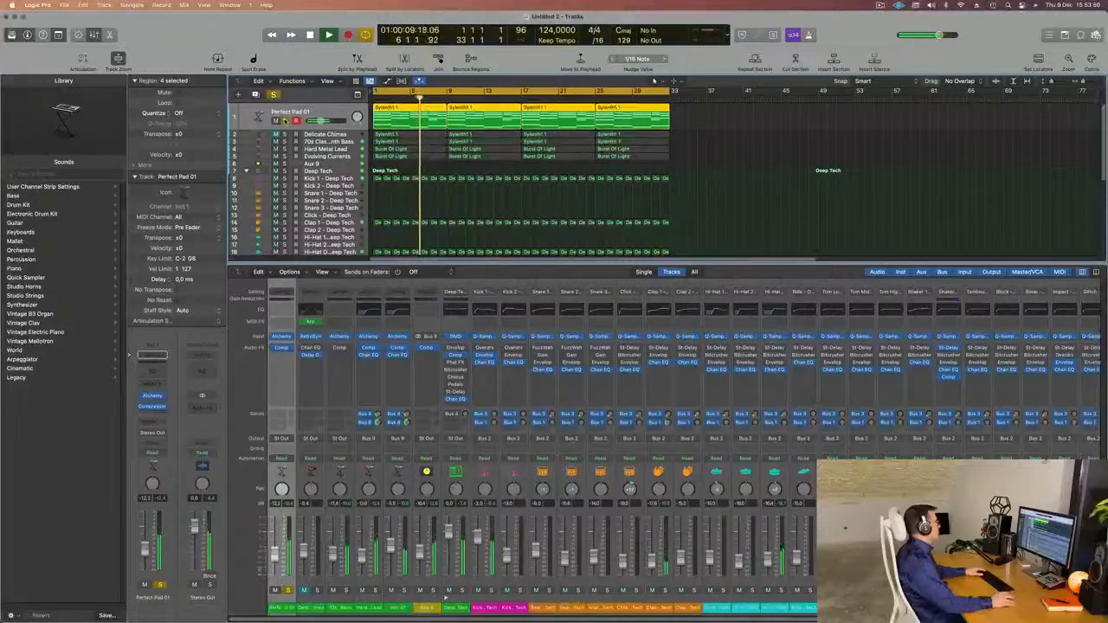
- Reopen Alchemy on Perfect Pad 01 and lower the channel's volume to about -14.4 dB
left_click(152, 396)
left_click_drag(144, 550, 145, 554)
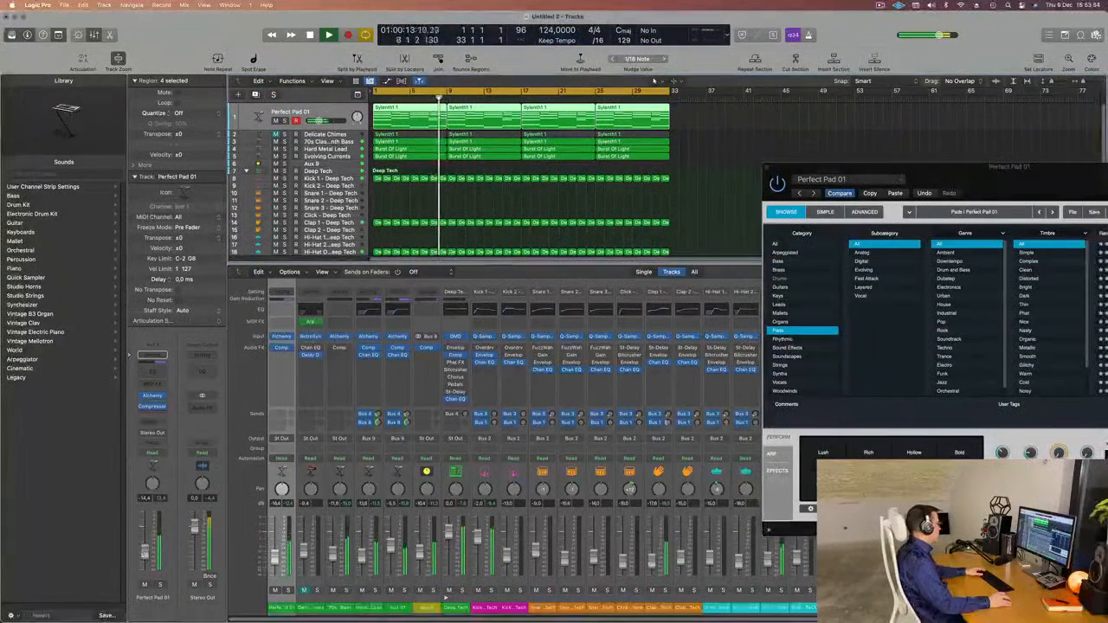
- Add a Channel EQ to Perfect Pad 01 with a low cut at about 145 Hz and 12 dB/Oct
left_click(149, 373)
key("space")
key("space")
left_click(396, 177)
left_click_drag(405, 217, 598, 200)
key("space")
key("space")
- Raise the Perfect Pad 01 channel's volume to about -12.2 dB and close the Channel EQ
left_click_drag(144, 552, 144, 549)
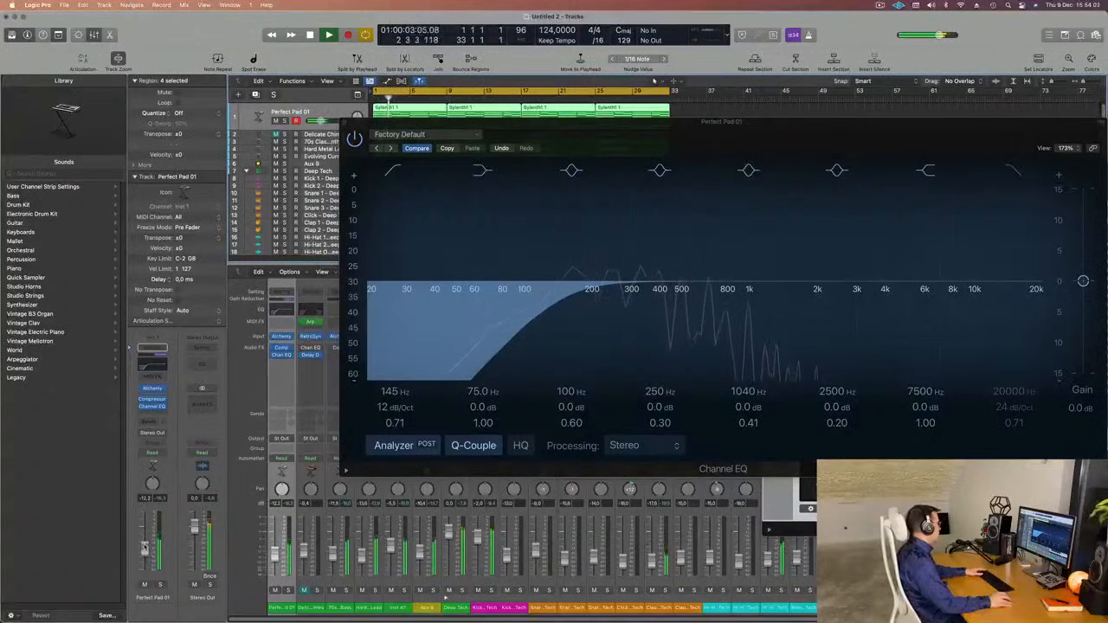
left_click_drag(345, 117, 108, 257)
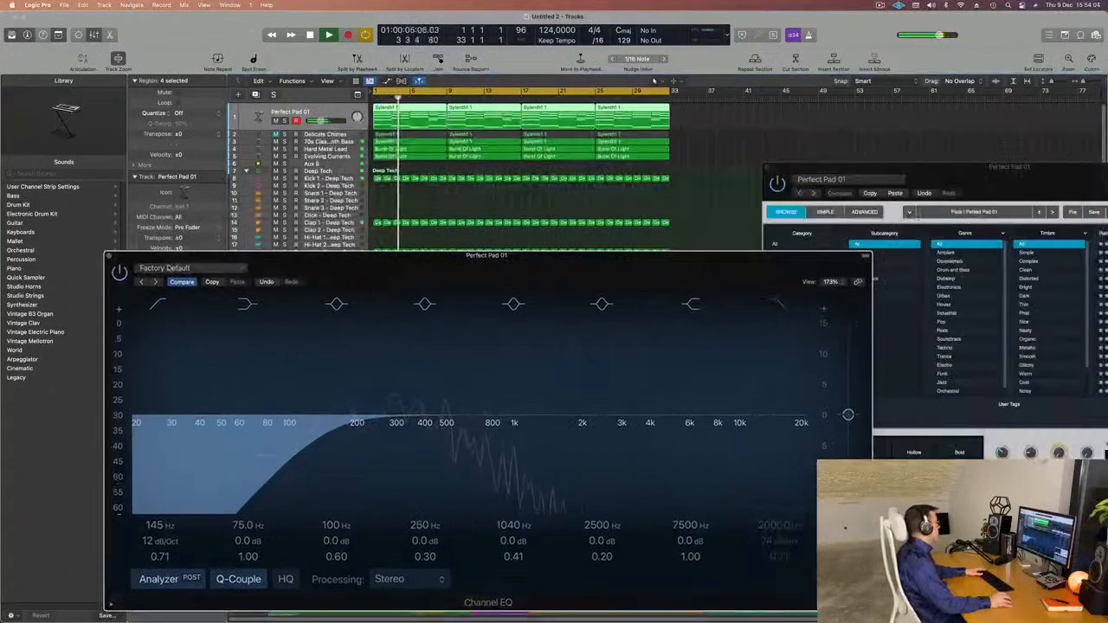
left_click(109, 257)
- Raise the Cutoff in Perfect Pad 01's Alchemy, lower the track's volume, and close the instrument window
left_click_drag(1030, 168, 674, 106)
key("space")
key("space")
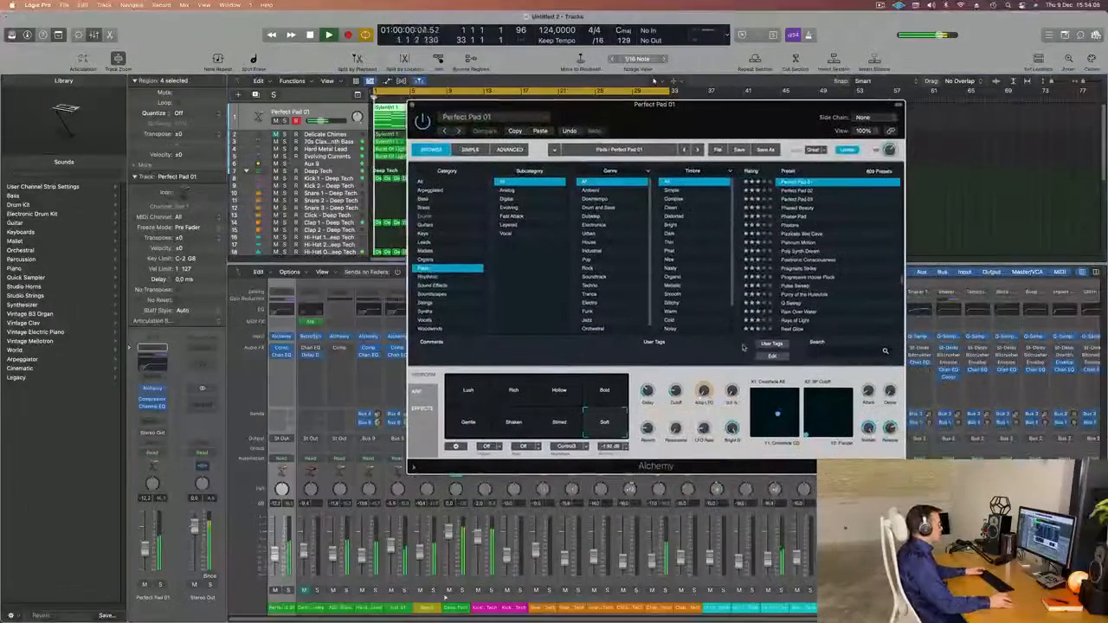
left_click_drag(674, 391, 678, 370)
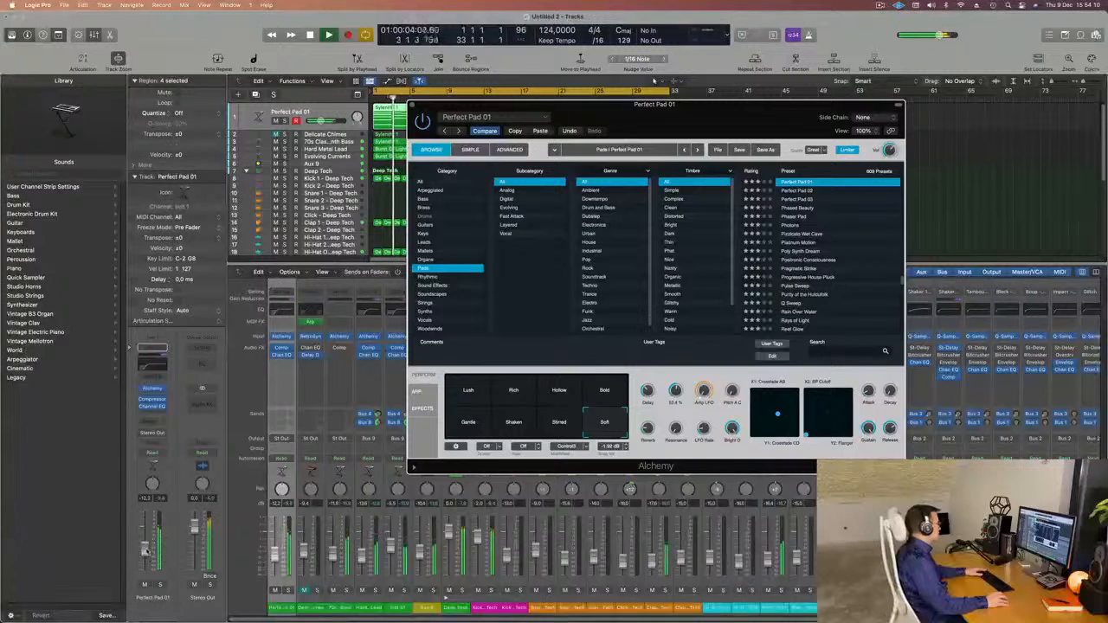
left_click(318, 121)
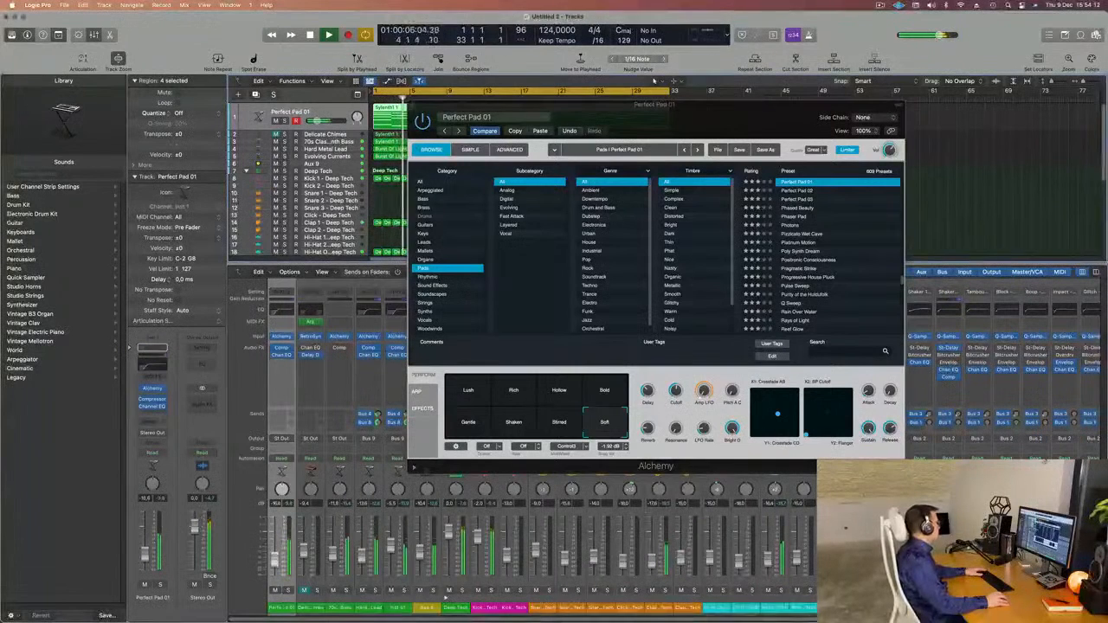
left_click_drag(677, 391, 680, 356)
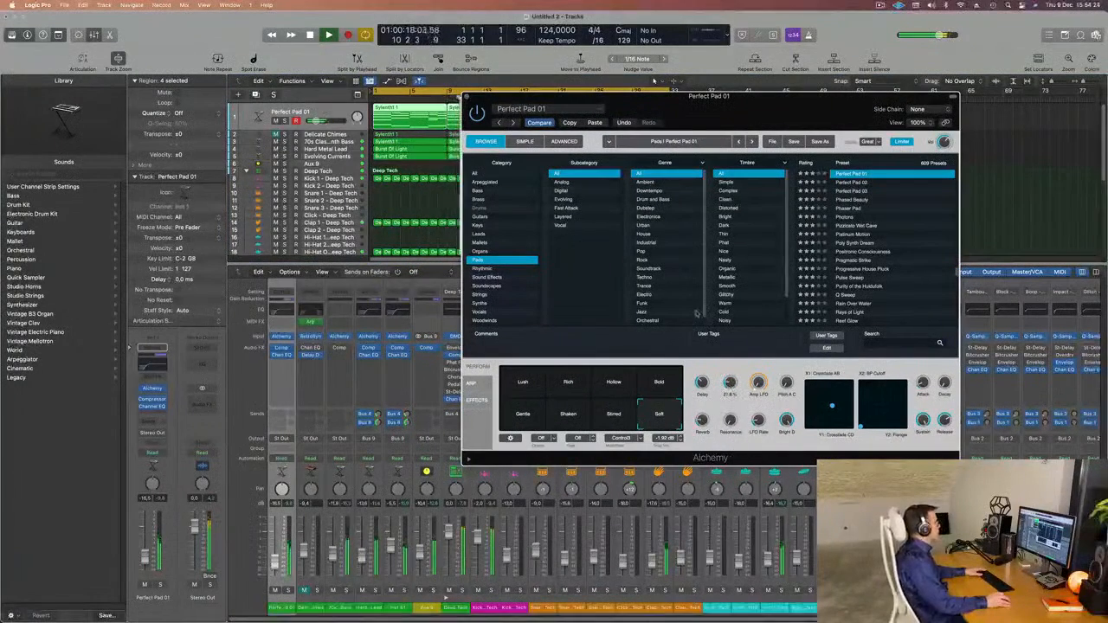
key("super+w")
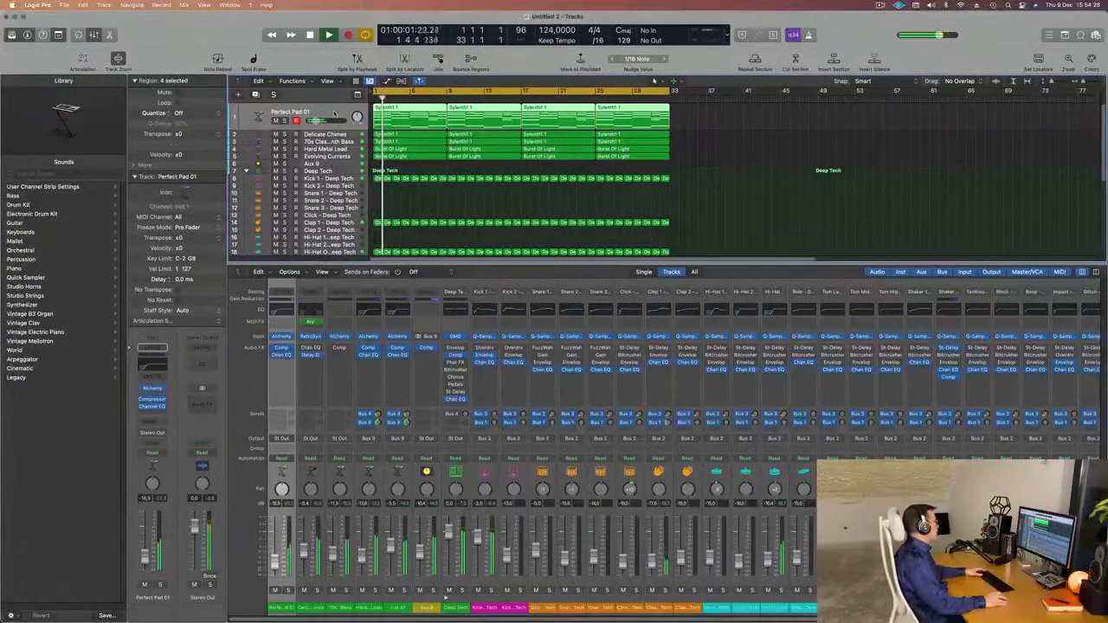
- Select the Delicate Chimes track and audition it in solo, then return to the full mix
key("Return")
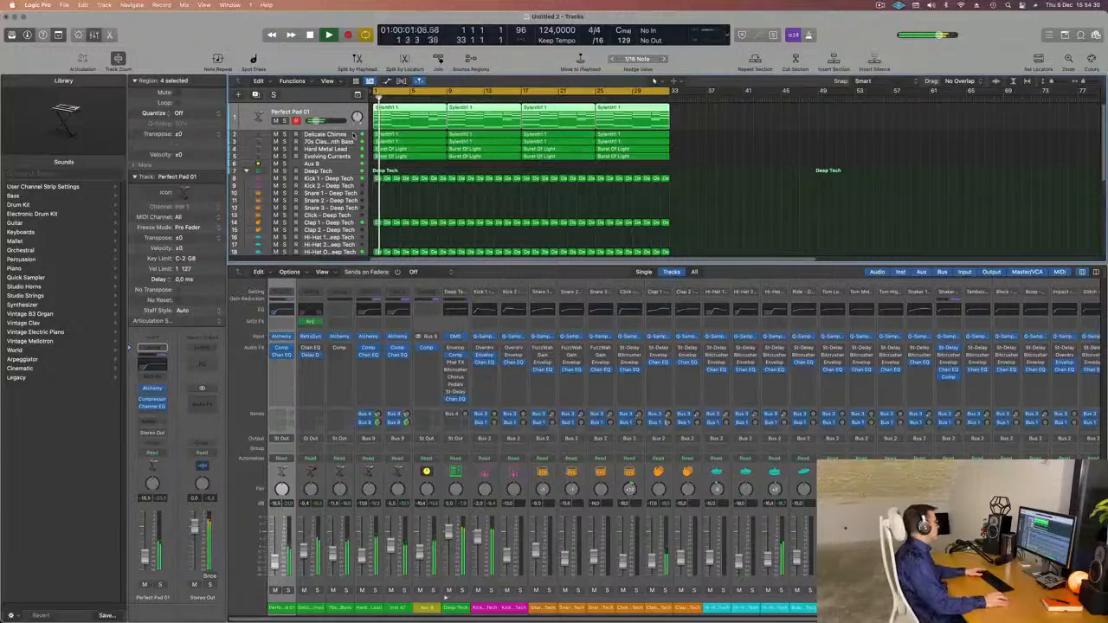
left_click(299, 132)
left_click(283, 128)
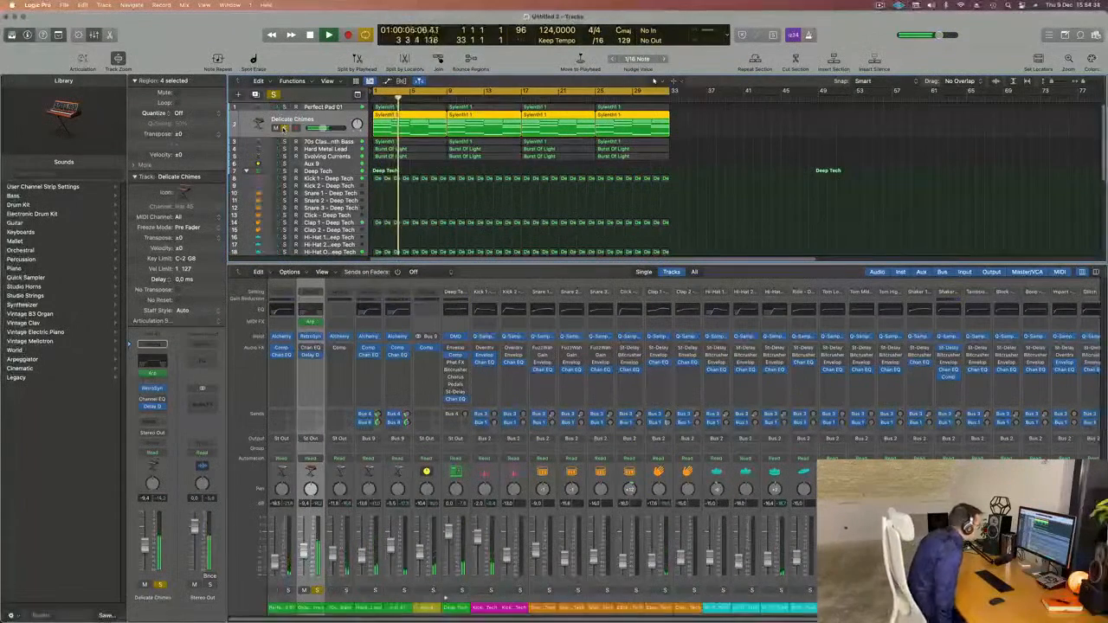
key("s")
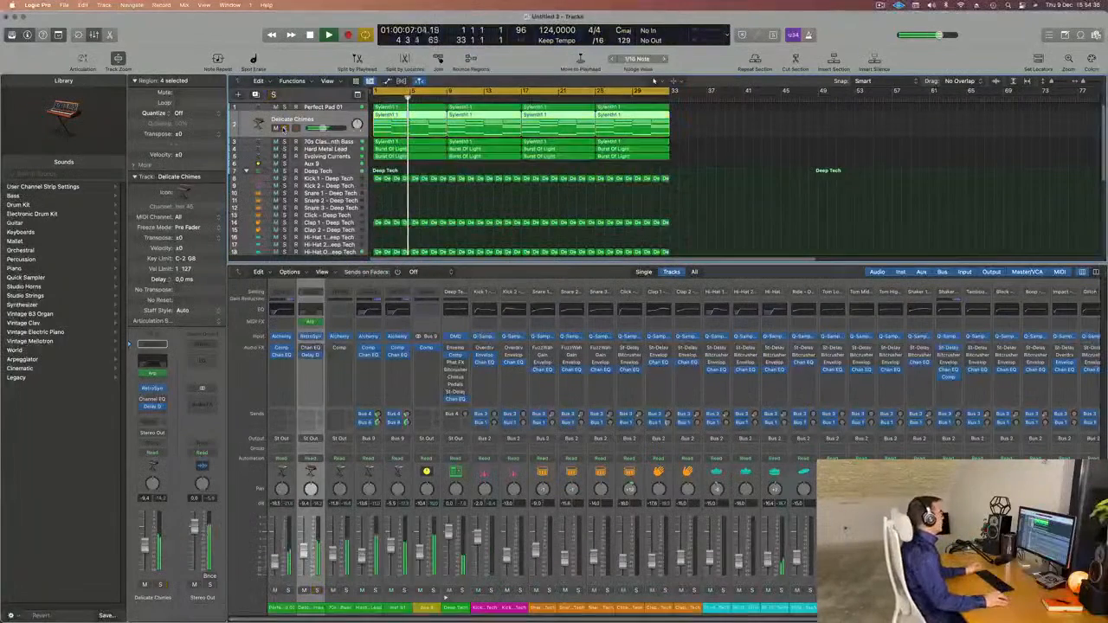
- Enable the bypassed Channel EQ on the Delicate Chimes track and close its window
key("space")
key("space")
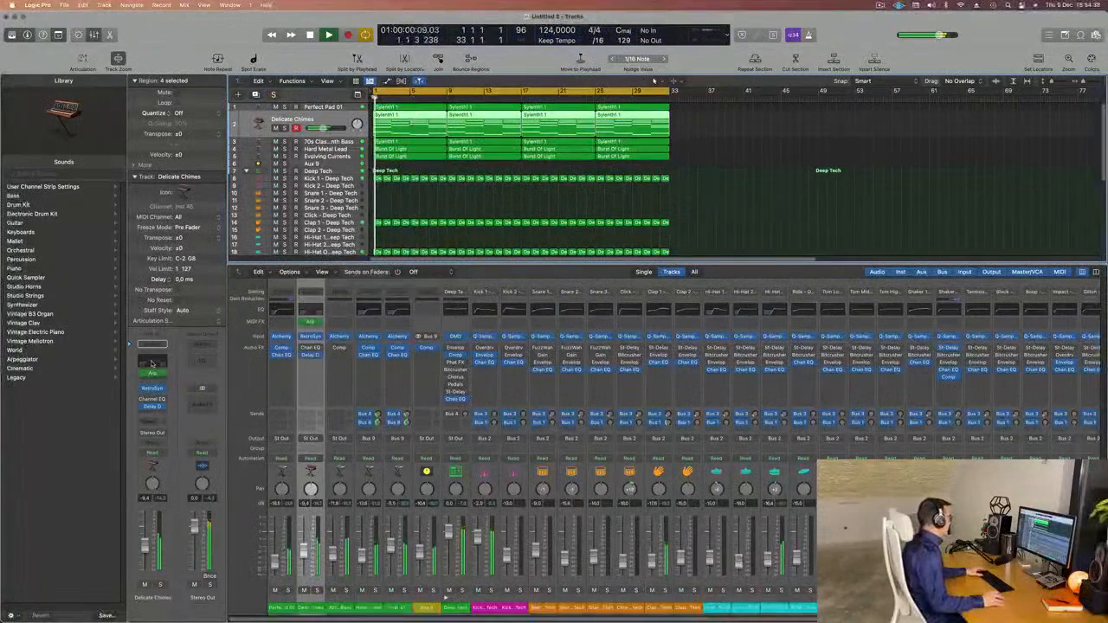
left_click(153, 363)
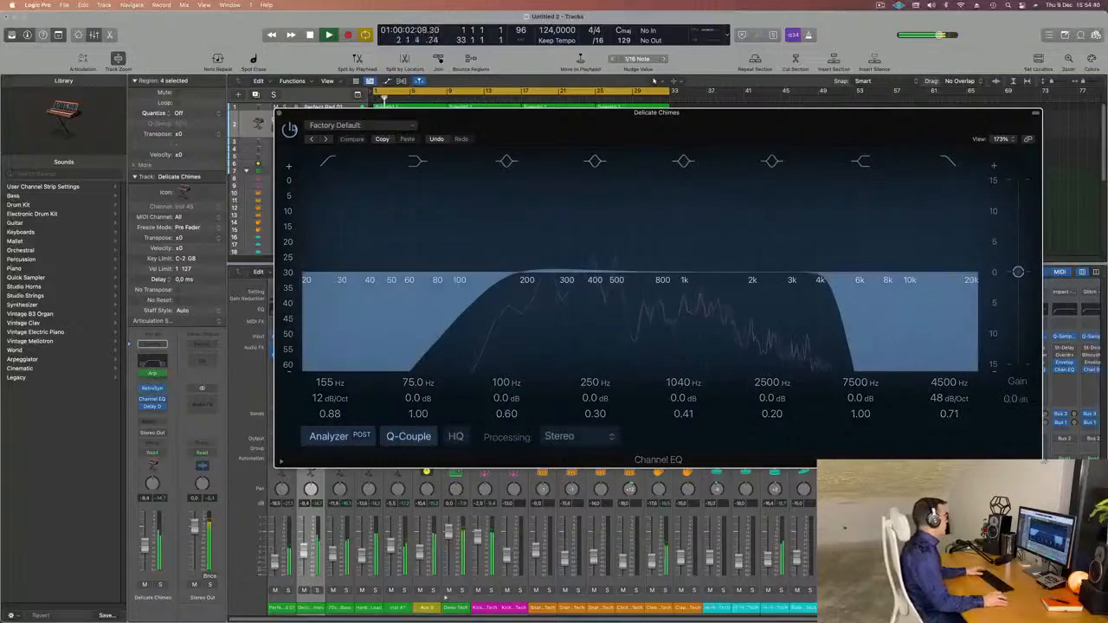
key("super+w")
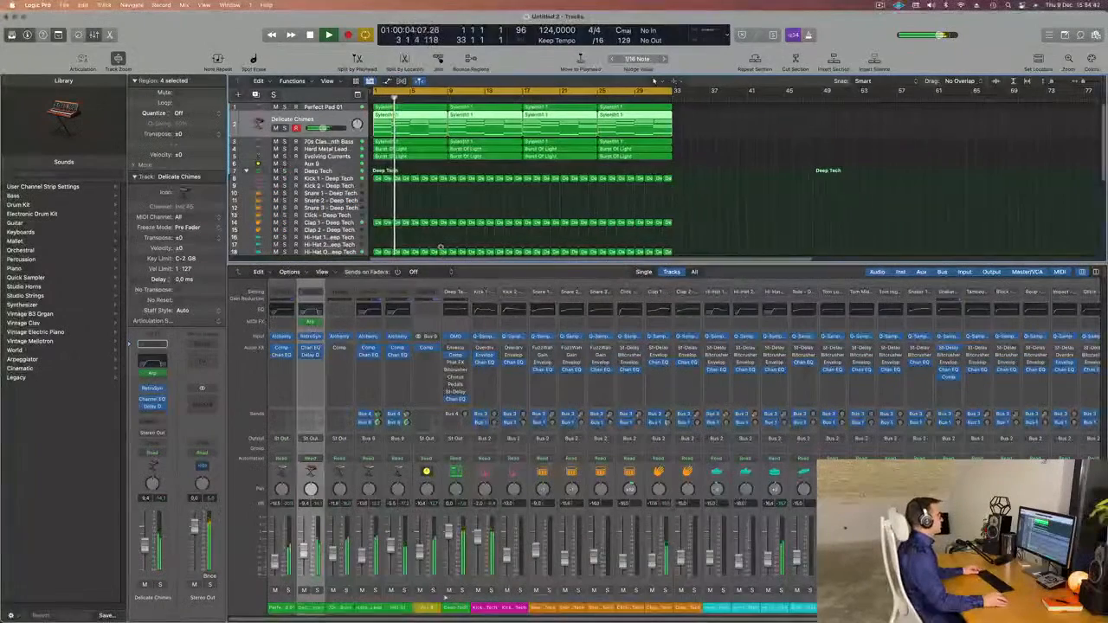
- Hide the mixer, restart playback and mute the five synth tracks from Perfect Pad 01 through Evolving Currents
key("x")
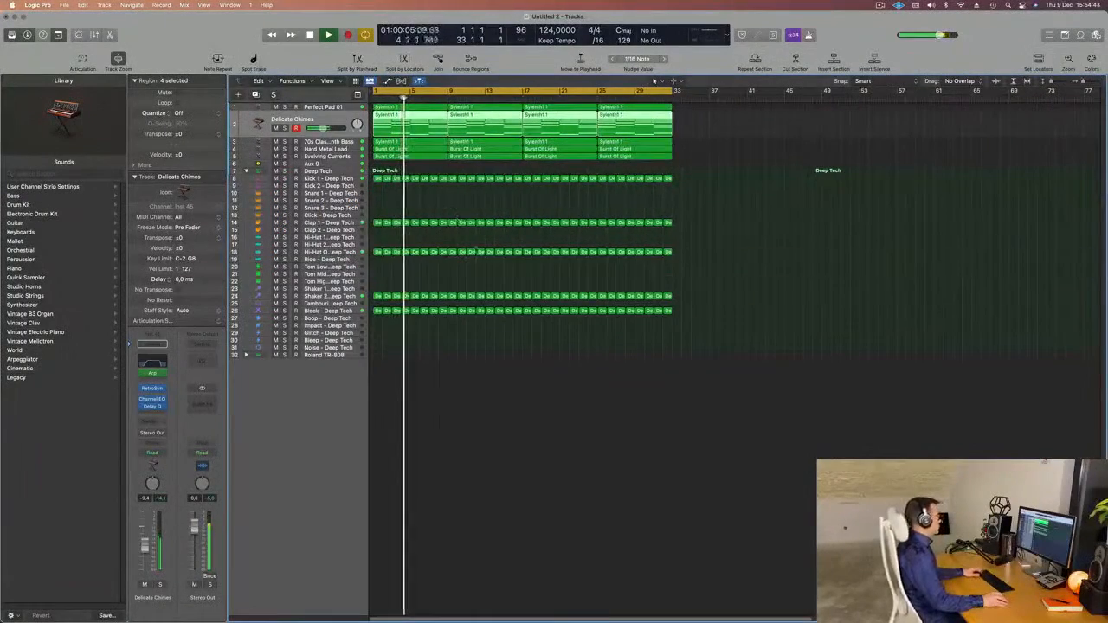
key("x")
key("x")
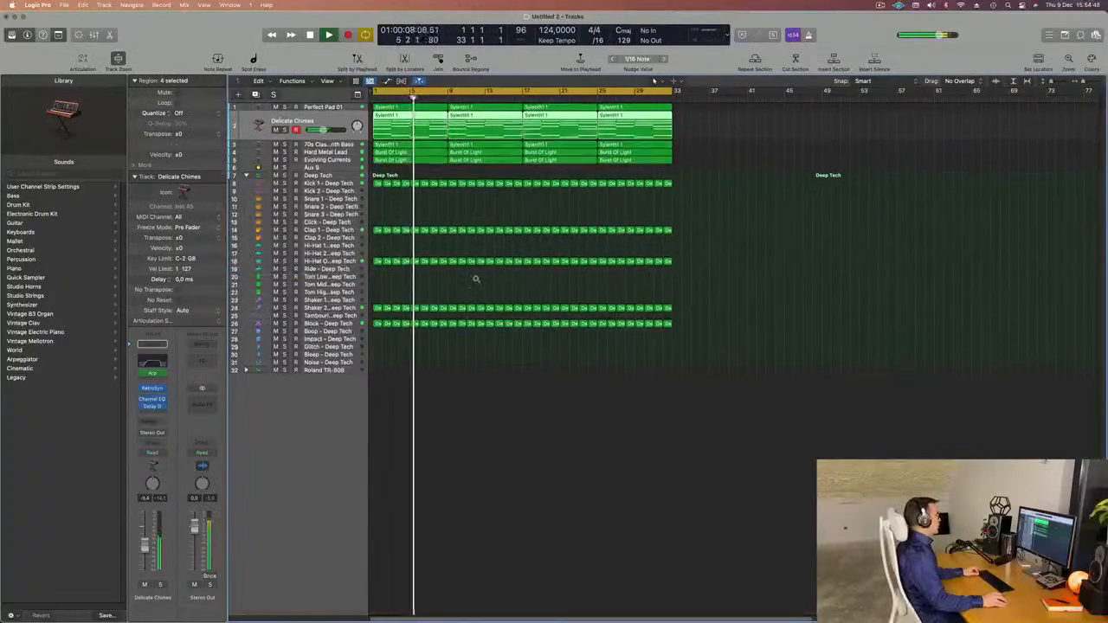
scroll(474, 277, "up", 4)
key("Return")
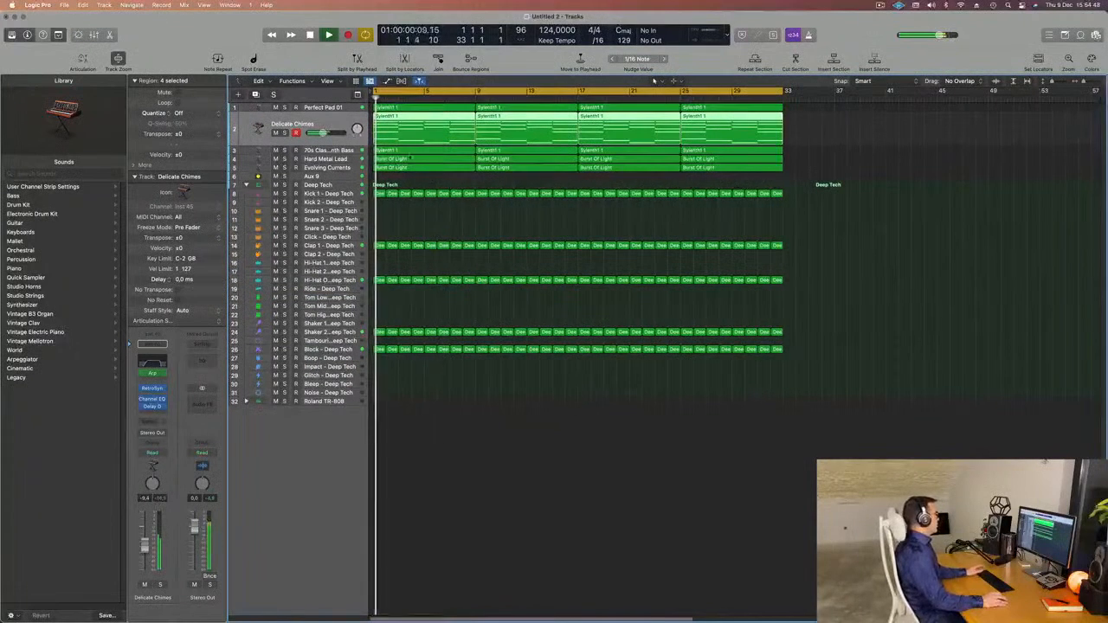
left_click_drag(275, 107, 276, 170)
- Audition the drums alone and set the Block - Deep Tech track's volume to about -20 dB
left_click(313, 197)
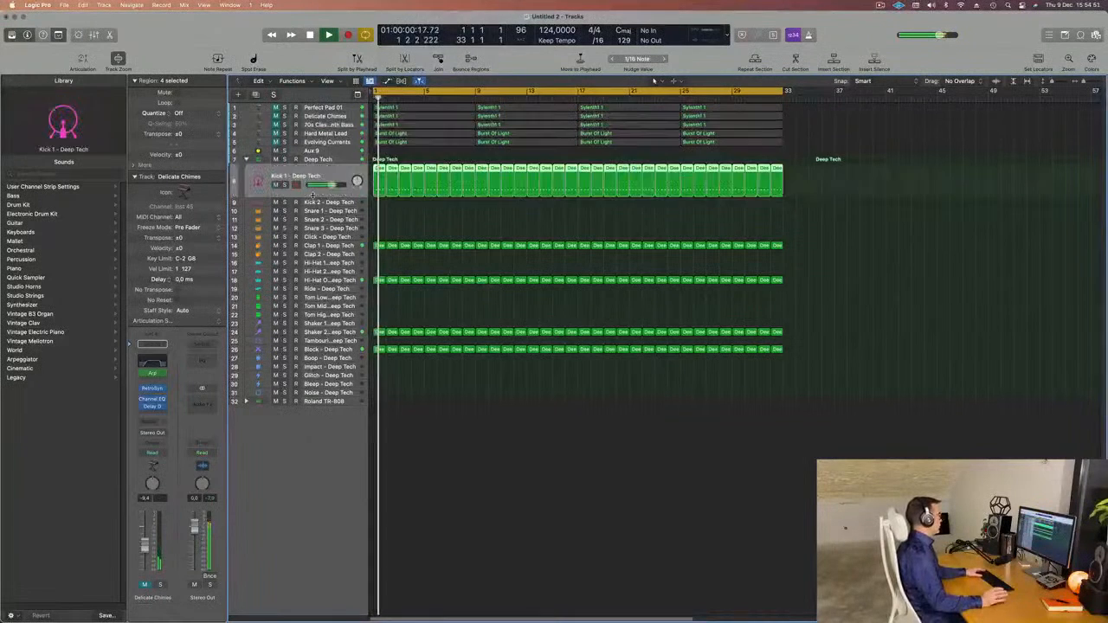
left_click(333, 349)
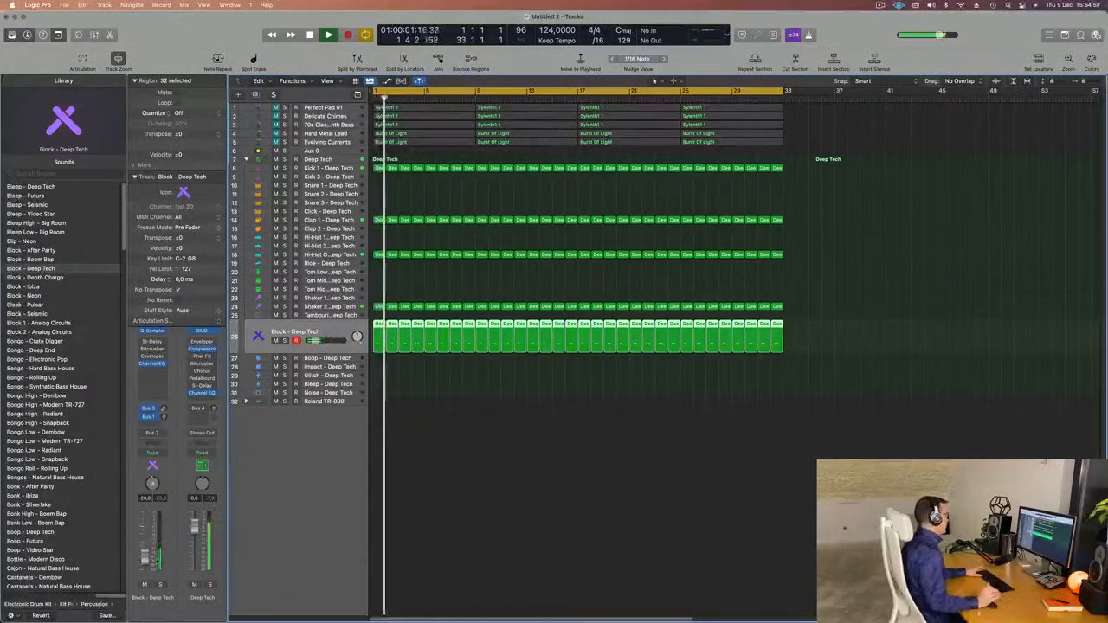
right_click(538, 614)
left_click(551, 470)
key("space")
- Balance the Hi-Hat Open and Shaker 2 tracks against the drums, with Shaker 2 at about -32 dB
left_click(346, 253)
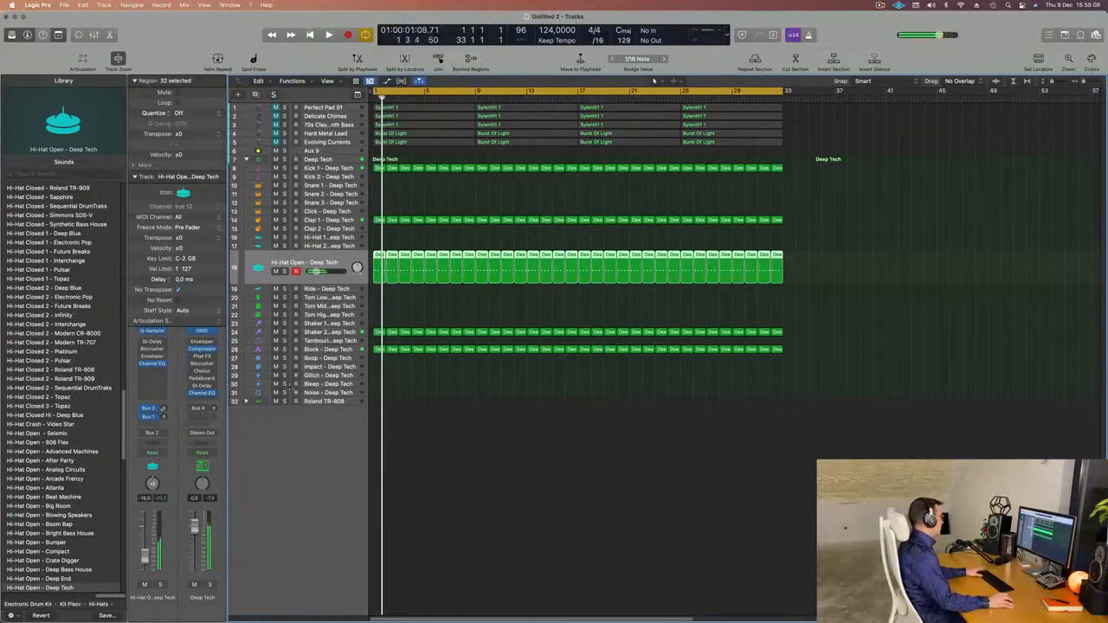
left_click(347, 333)
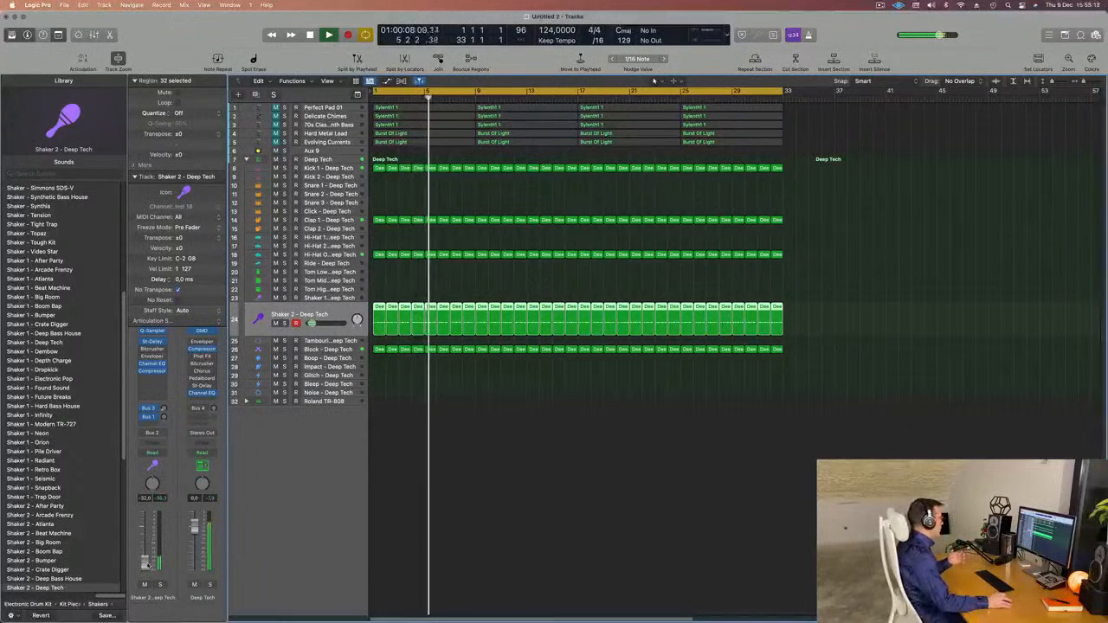
key("Return")
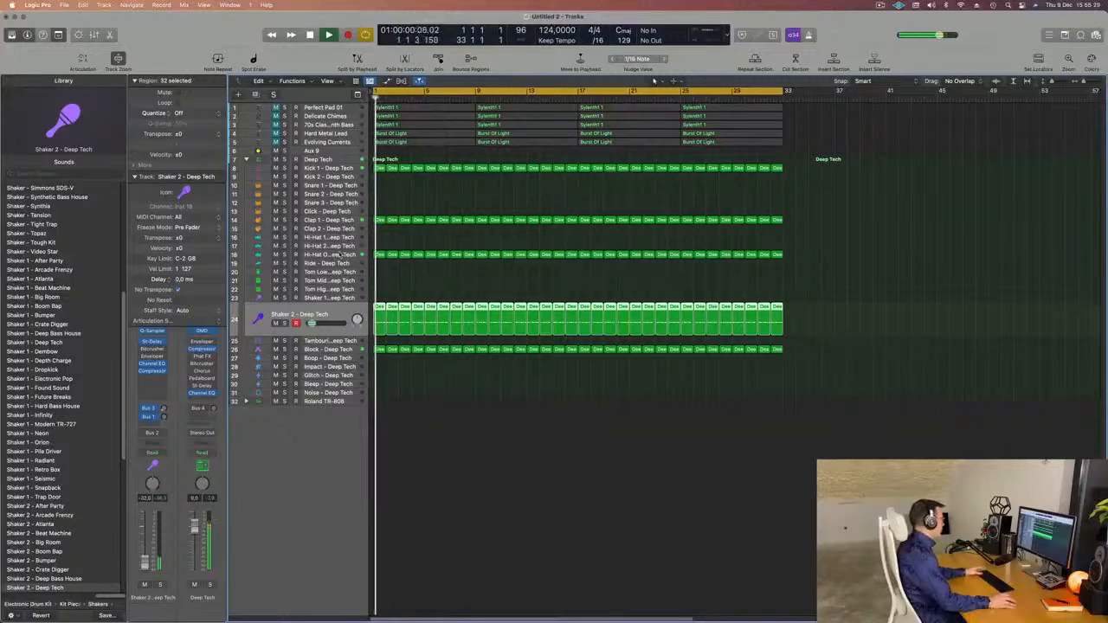
left_click(342, 254)
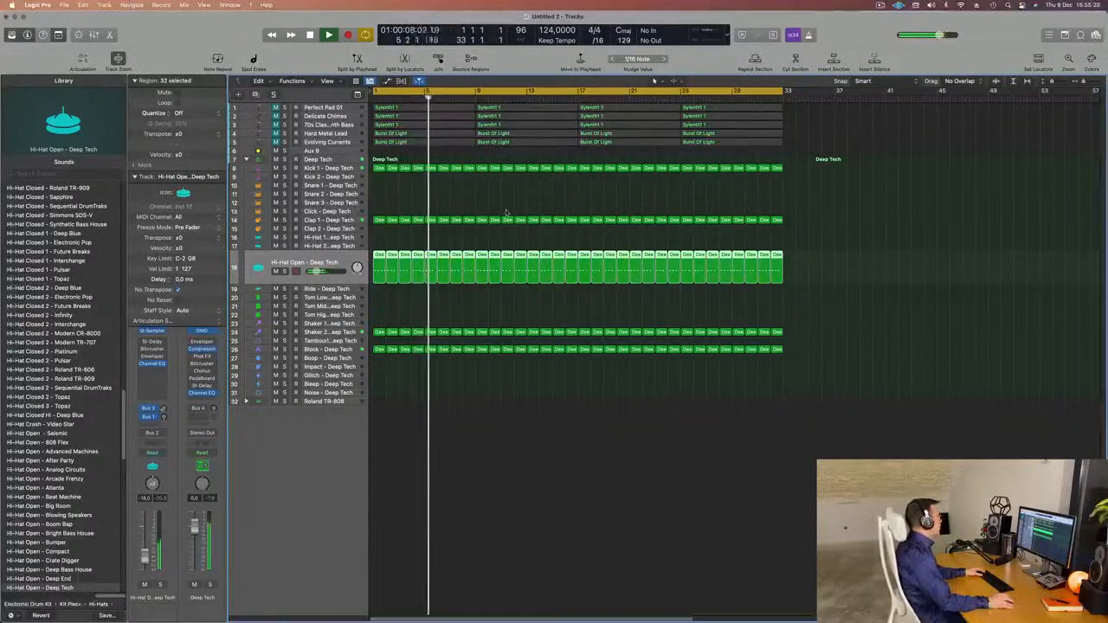
key("Return")
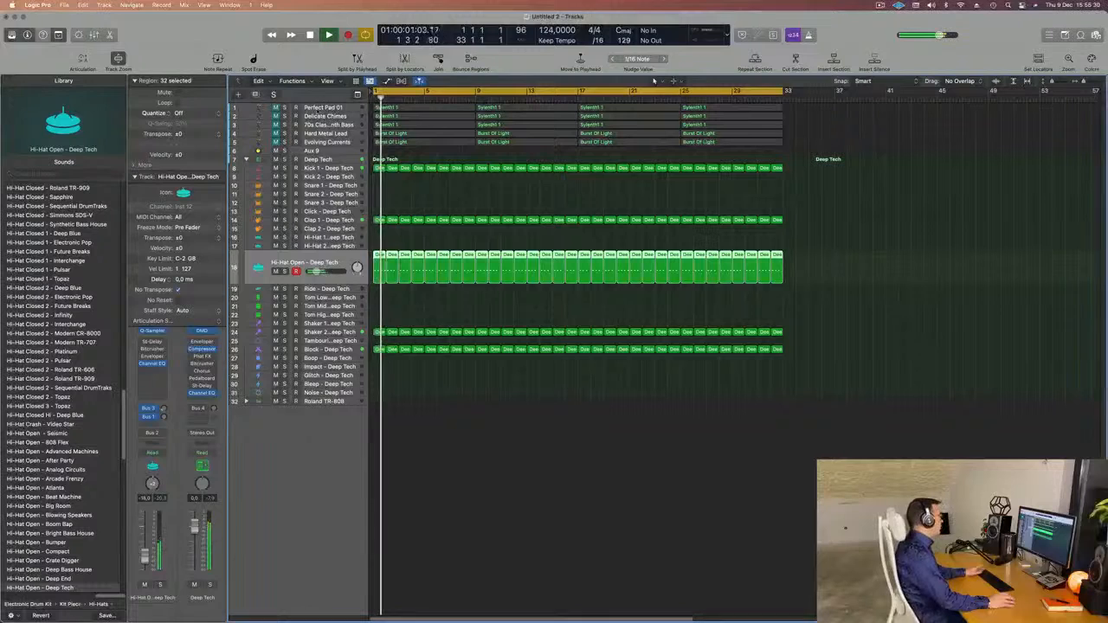
- Move the 70s Classic Synth Bass track to the top of the track list and unmute it
mouse_move(341, 125)
left_mouse_down()
mouse_move(343, 100)
mouse_move(333, 107)
left_mouse_up()
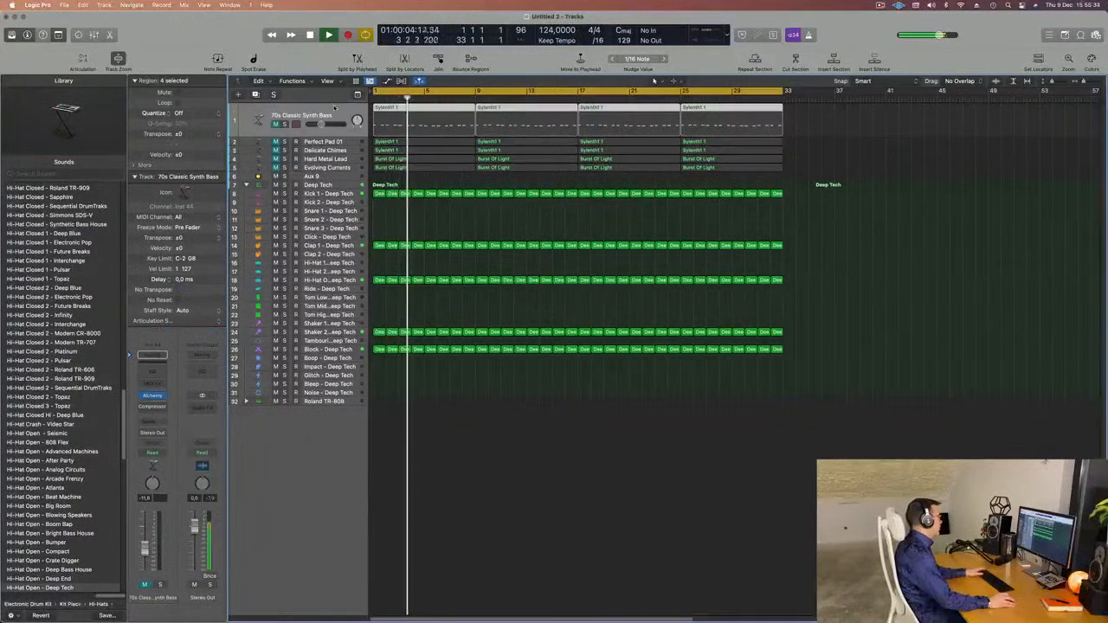
key("space")
key("space")
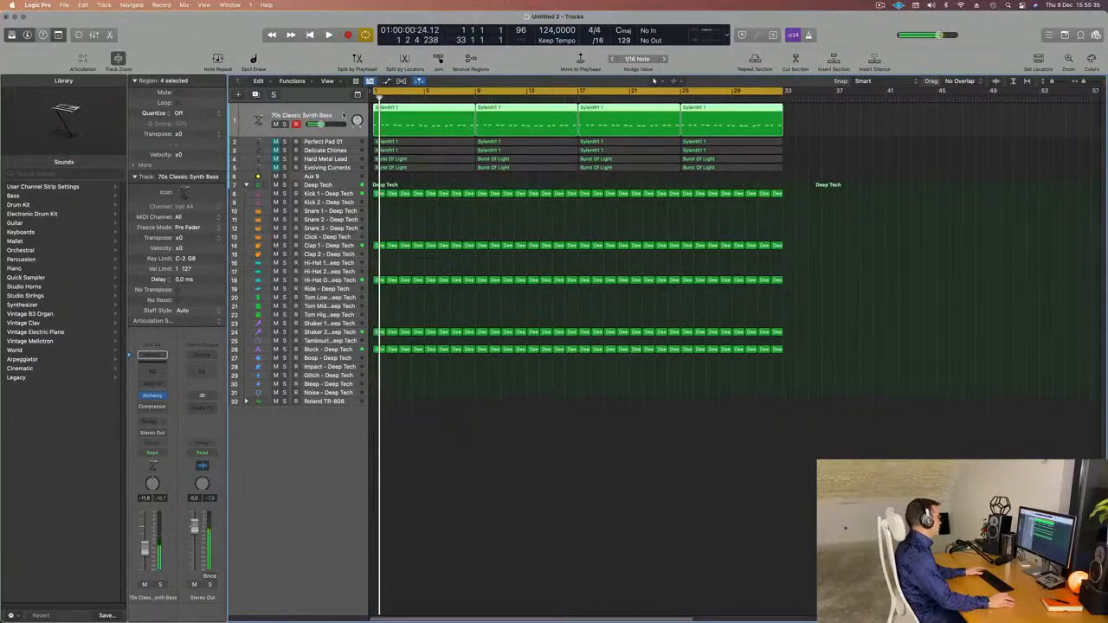
- Lower the 70s Classic Synth Bass track's volume to about -17 dB while playing it with the drums
key("space")
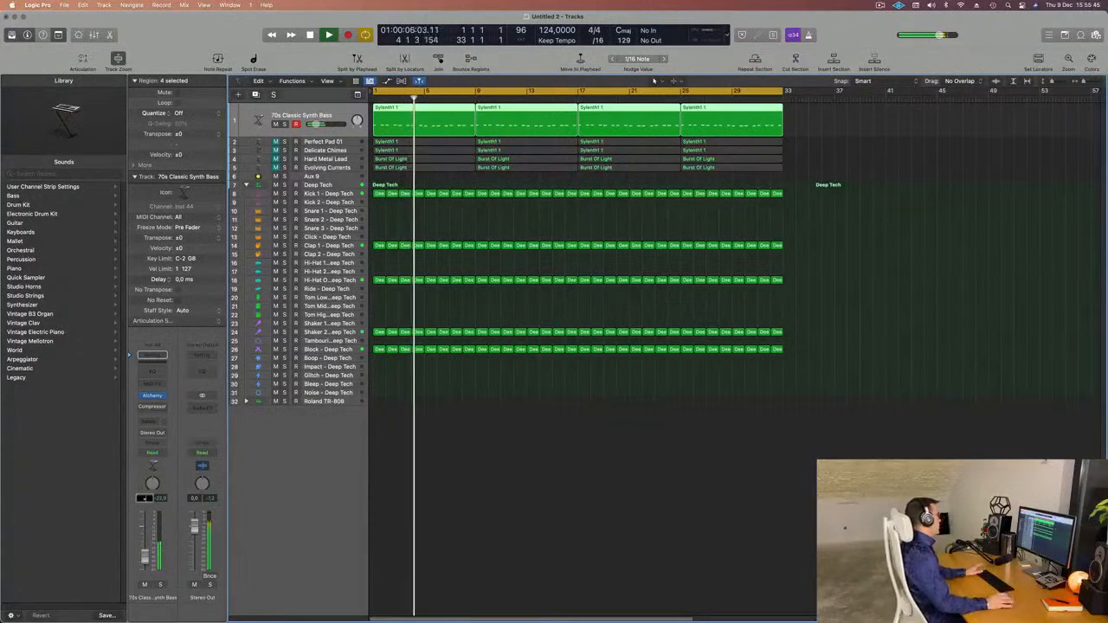
key("space")
key("Return")
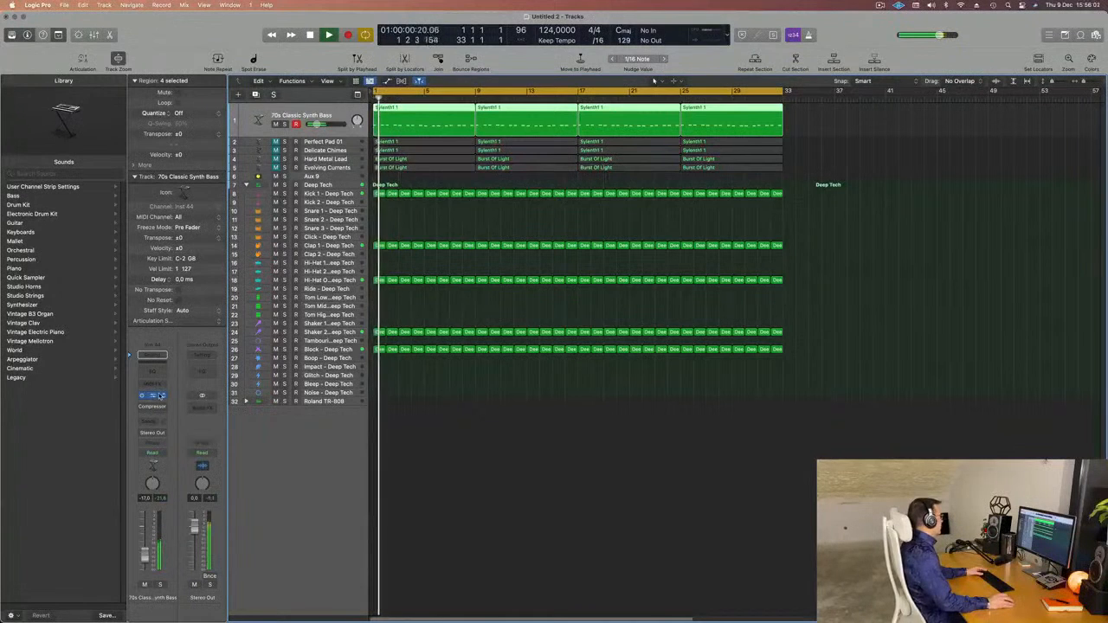
- Adjust the Cutoff in the bass track's Alchemy, set the track's volume to about -17.6 dB, and close the instrument window
left_click(152, 395)
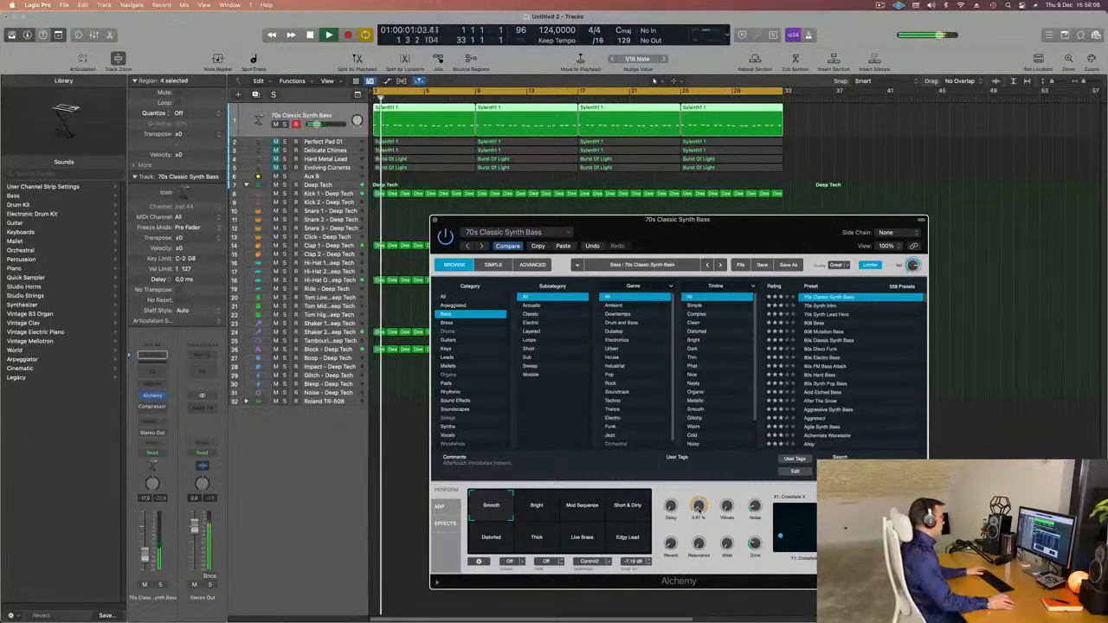
key("space")
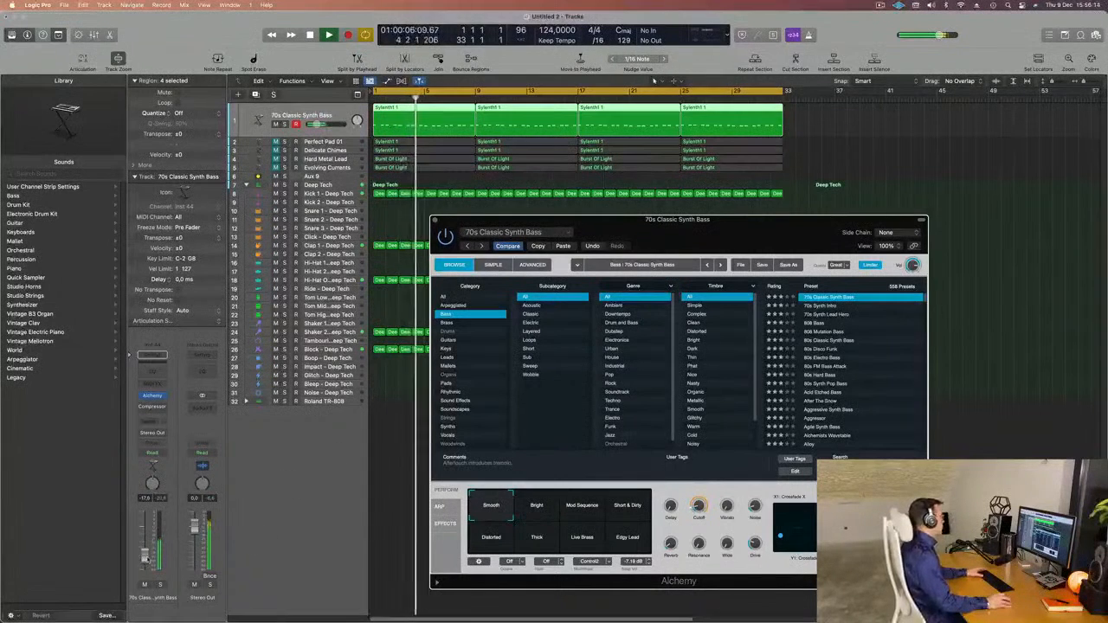
left_click(519, 197)
key("Return")
left_click(436, 221)
key("Return")
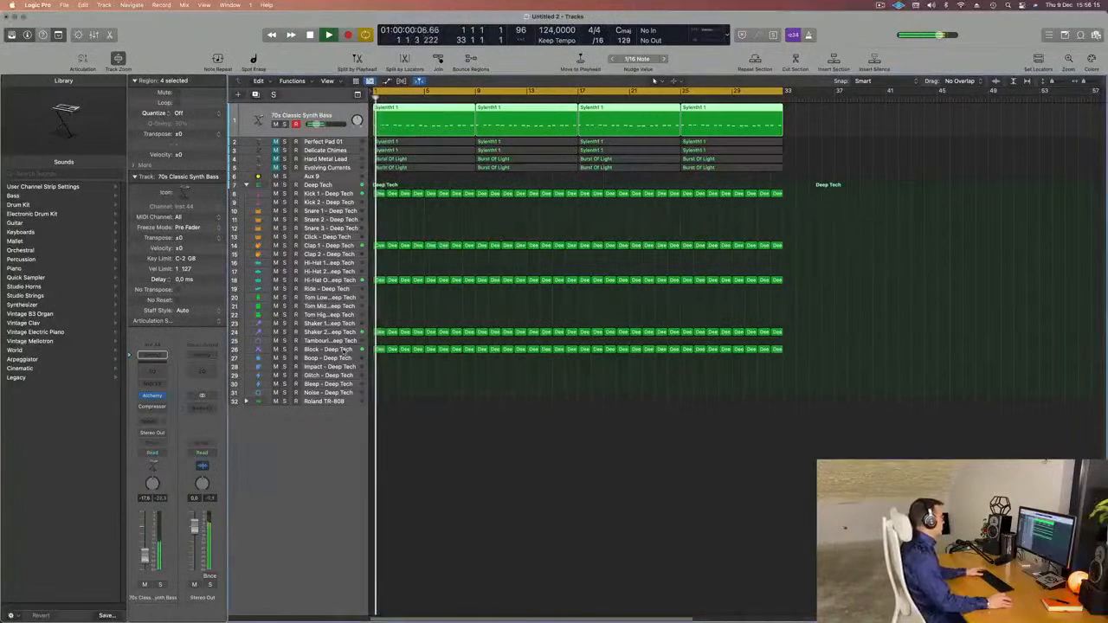
- Lower the Block - Deep Tech track's volume to about -22.5 dB
left_click(327, 349)
key("space")
key("space")
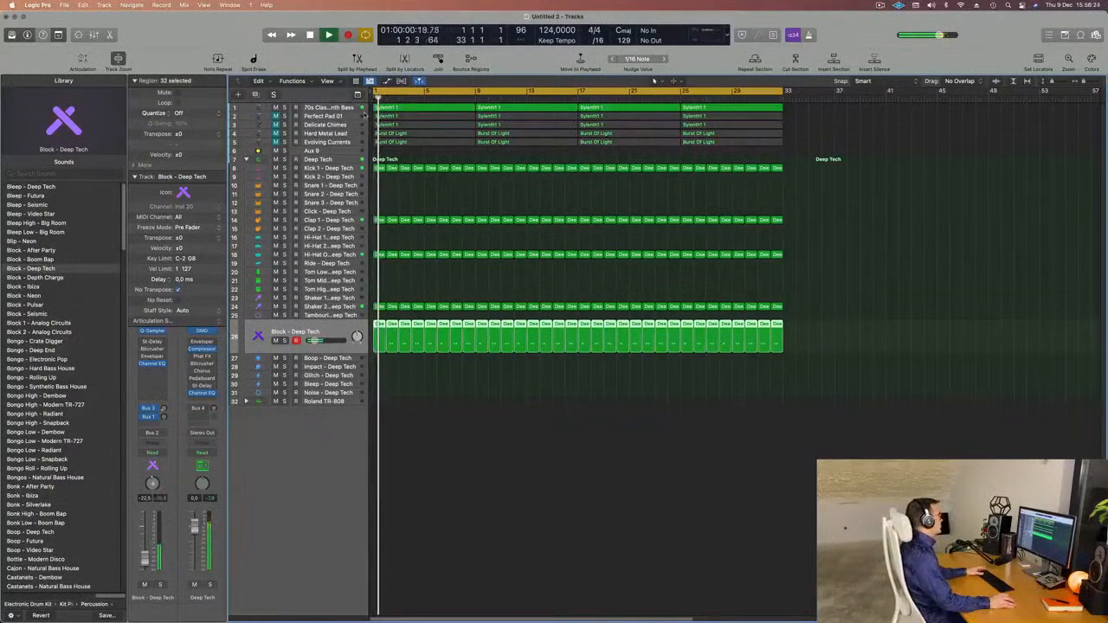
- Unmute the Perfect Pad 01 track and lower its volume to about -27 dB
left_click(344, 116)
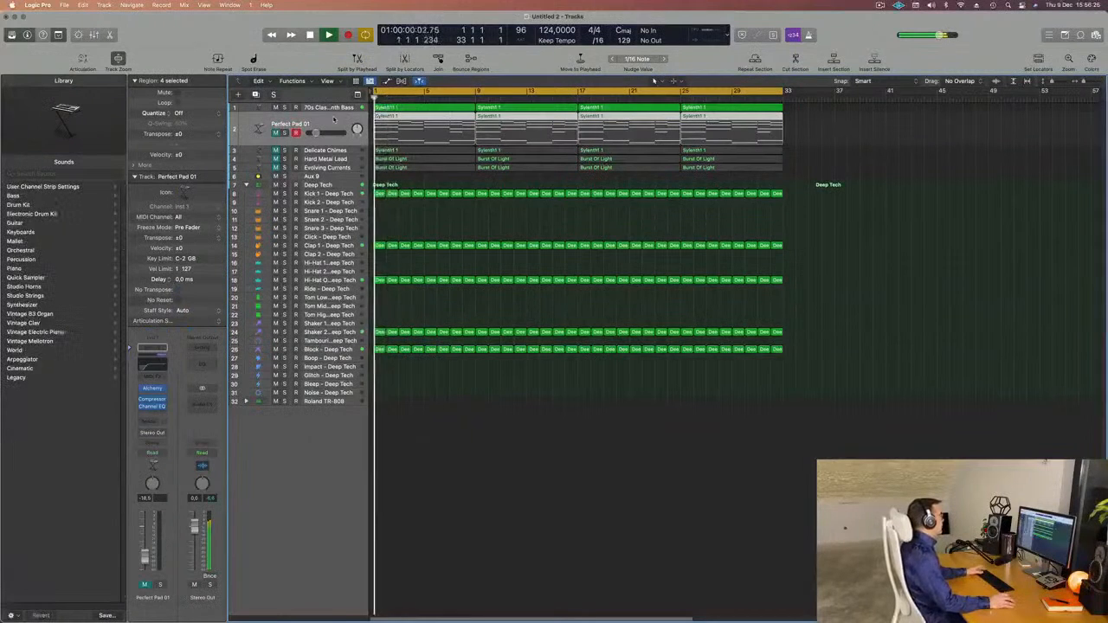
left_click(277, 133)
key("space")
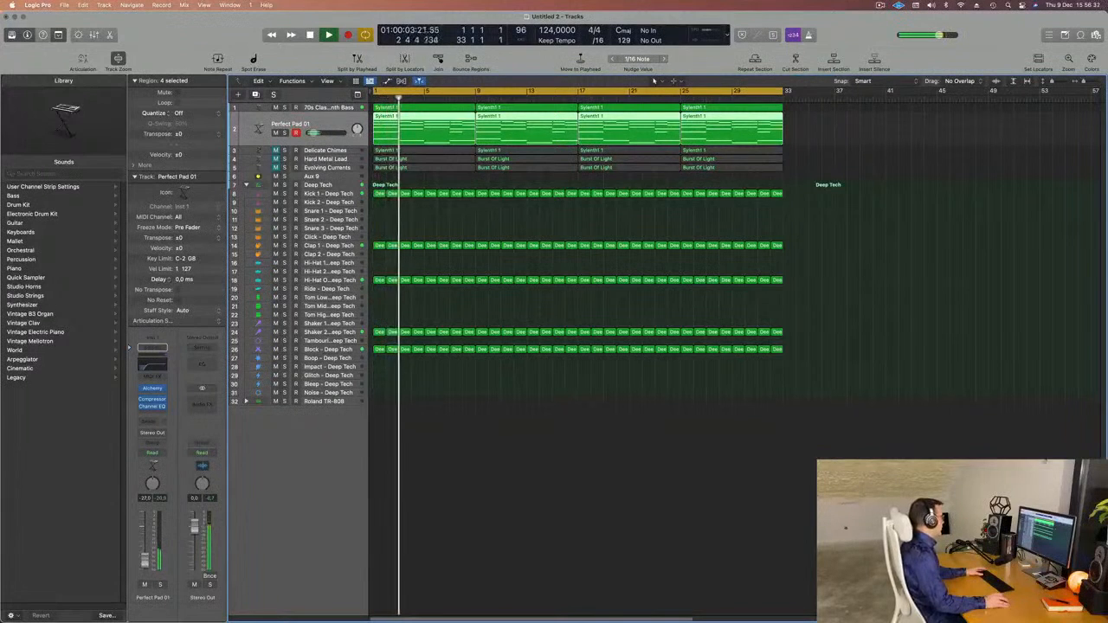
- Set the low cut in Perfect Pad 01's Channel EQ to 158 Hz, close it, and raise the track's volume to about -25 dB
left_click(159, 357)
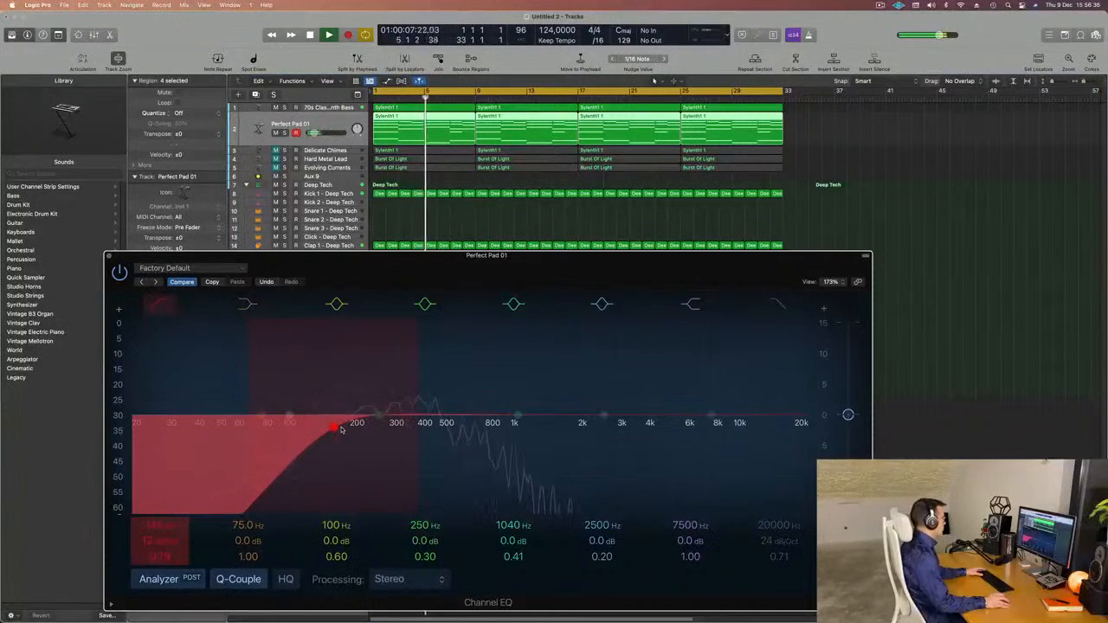
key("Return")
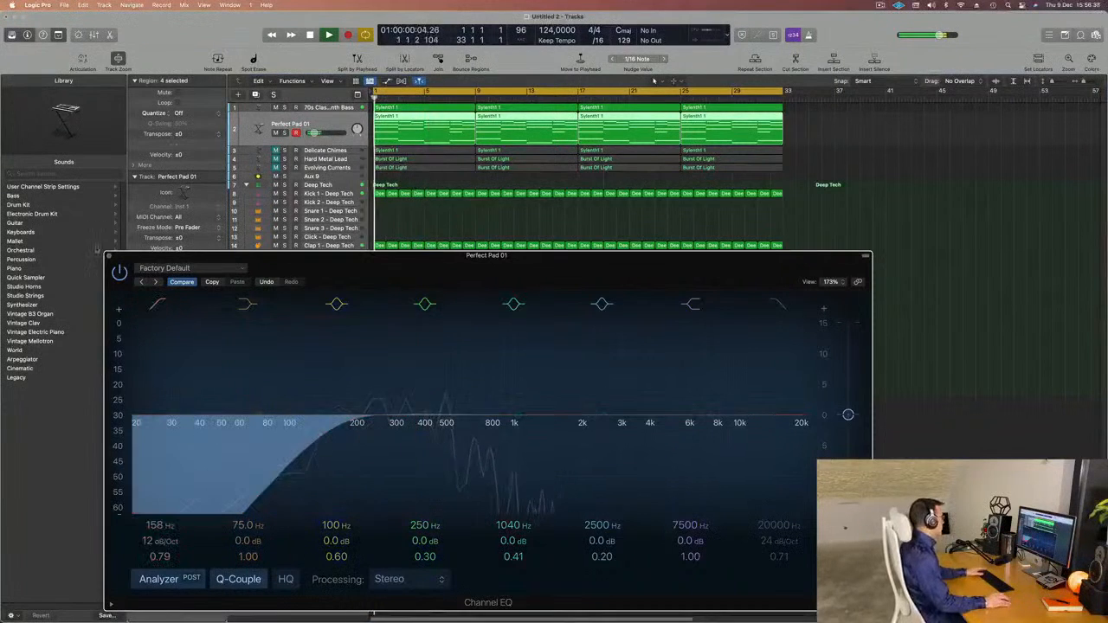
left_click(109, 256)
key("Return")
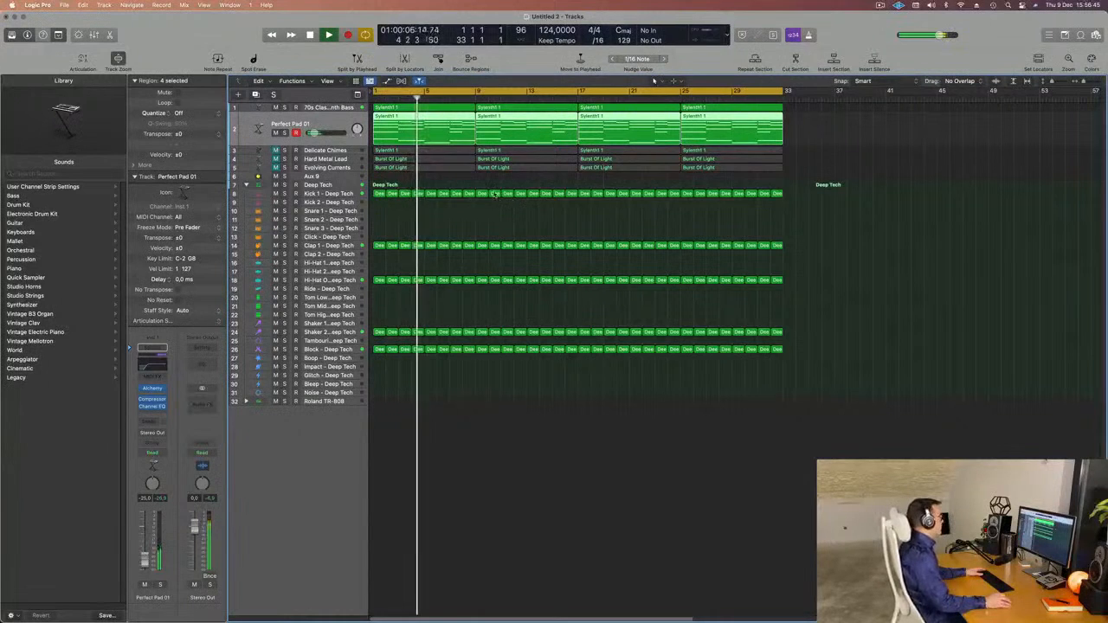
- Unmute the Delicate Chimes track and bring its volume to about -19.5 dB in the mix
left_click(338, 151)
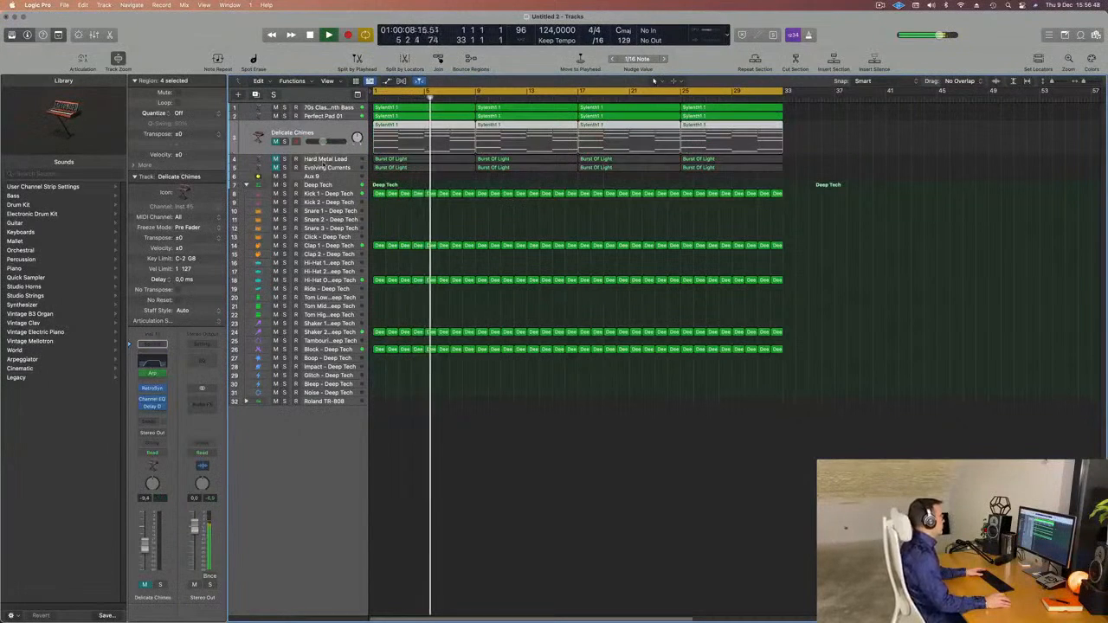
key("Return")
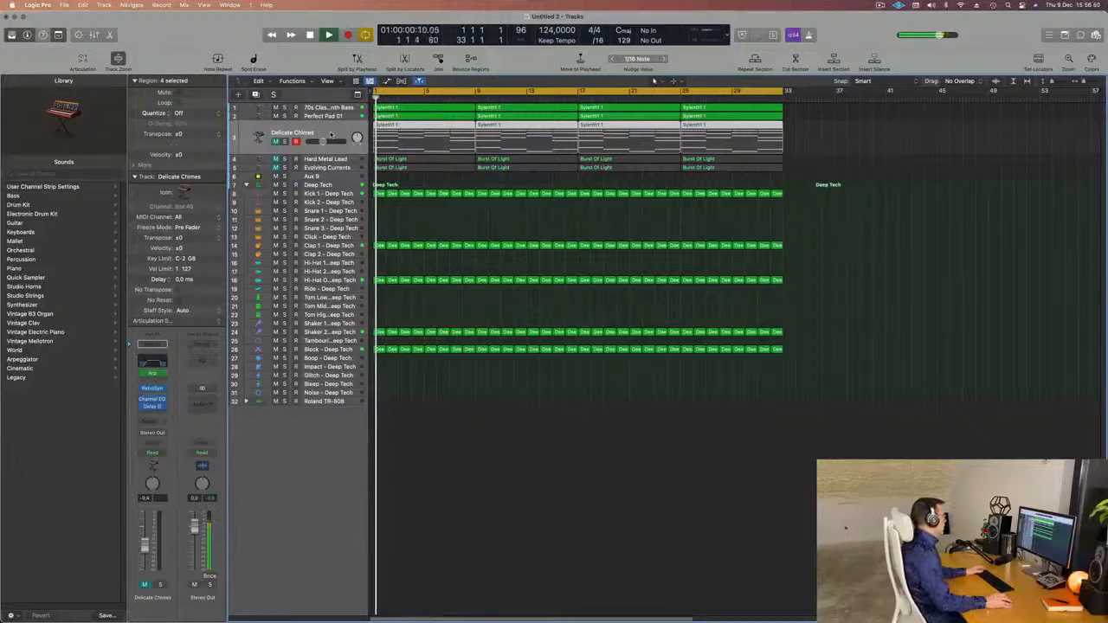
key("Return")
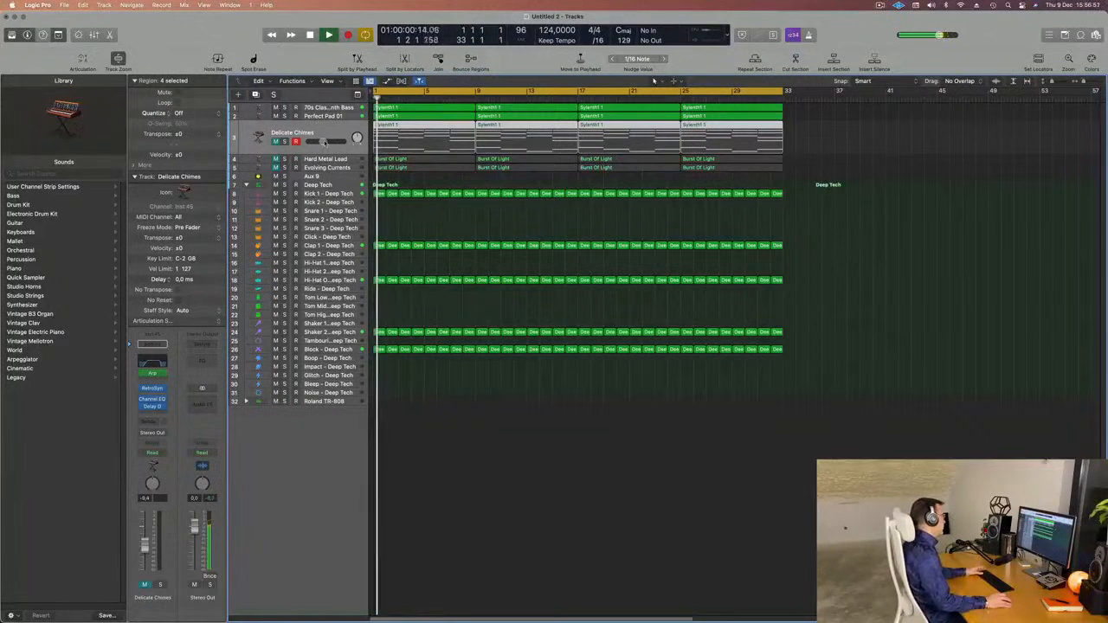
left_click(275, 141)
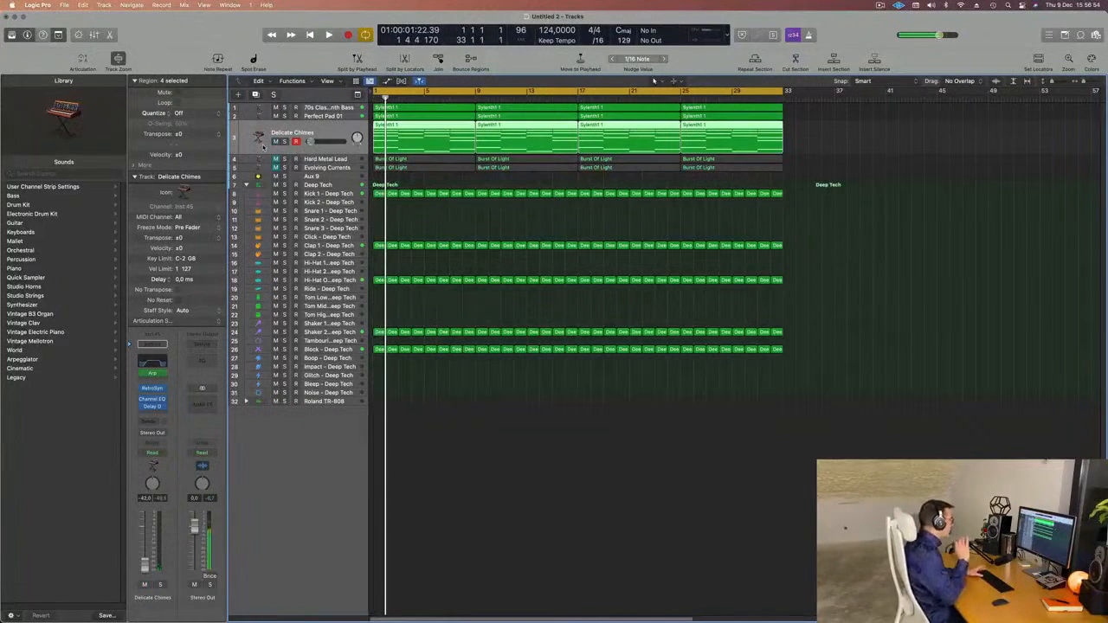
key("Return")
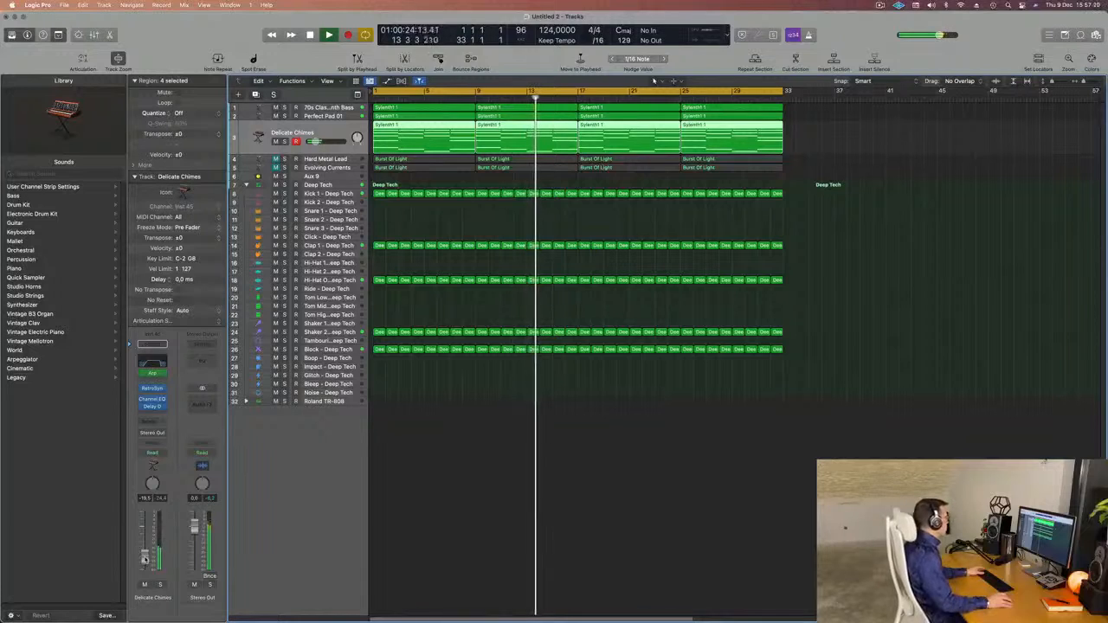
- Lower the Block - Deep Tech track's volume to about -26 dB
left_click(329, 357)
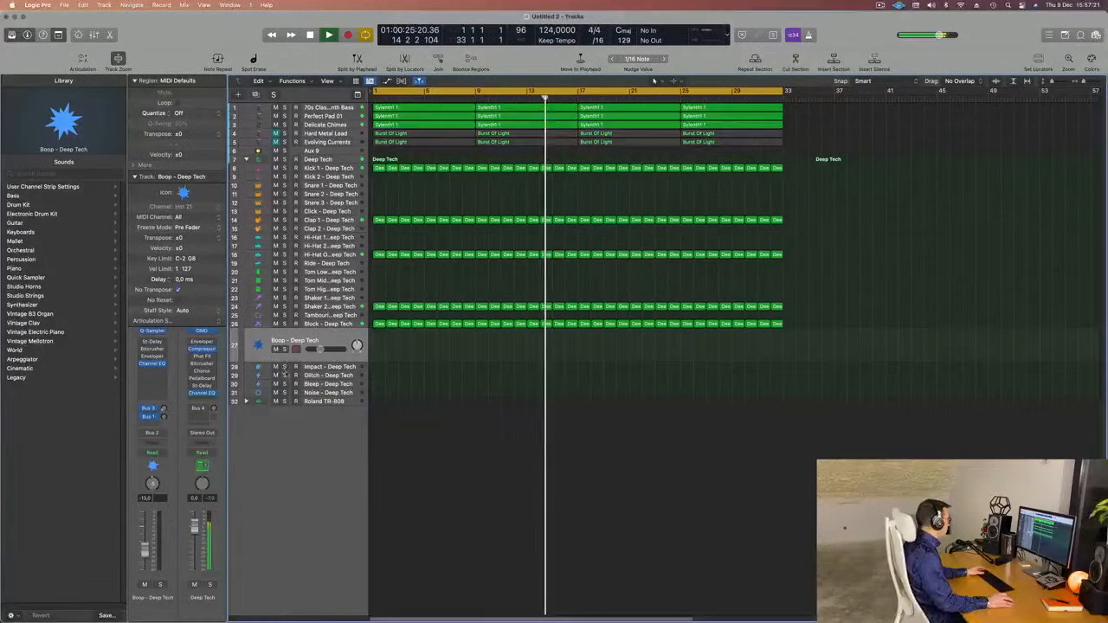
left_click(345, 324)
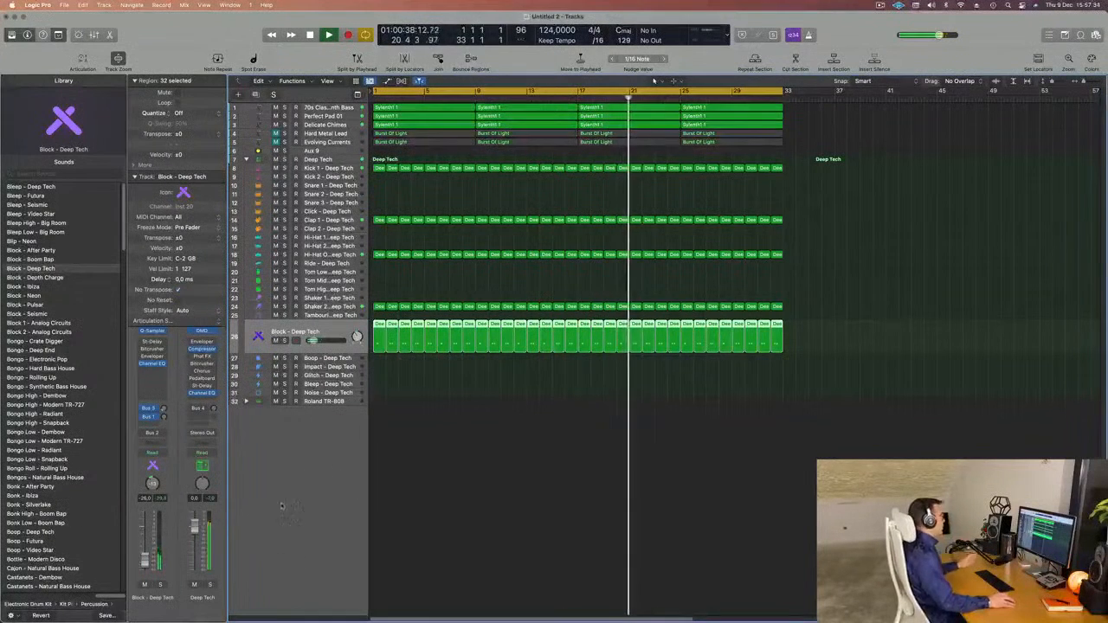
- Set the high cut in the Delicate Chimes track's Channel EQ to 3780 Hz with a Q of 0.60, and close the EQ
left_click(322, 126)
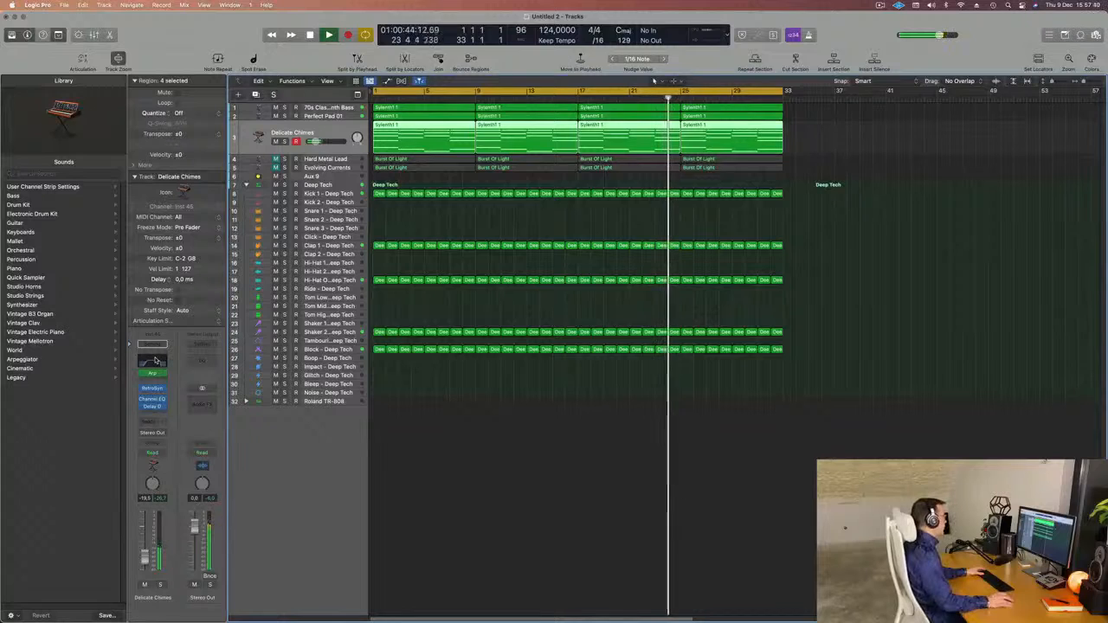
left_click(154, 361)
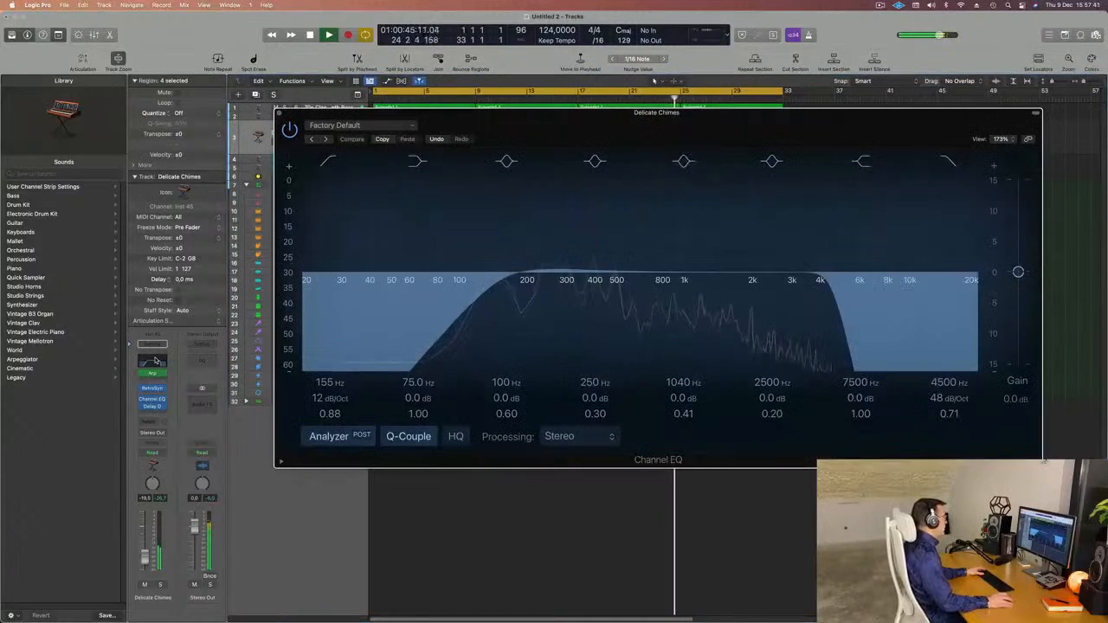
left_click(940, 164)
left_click(940, 164)
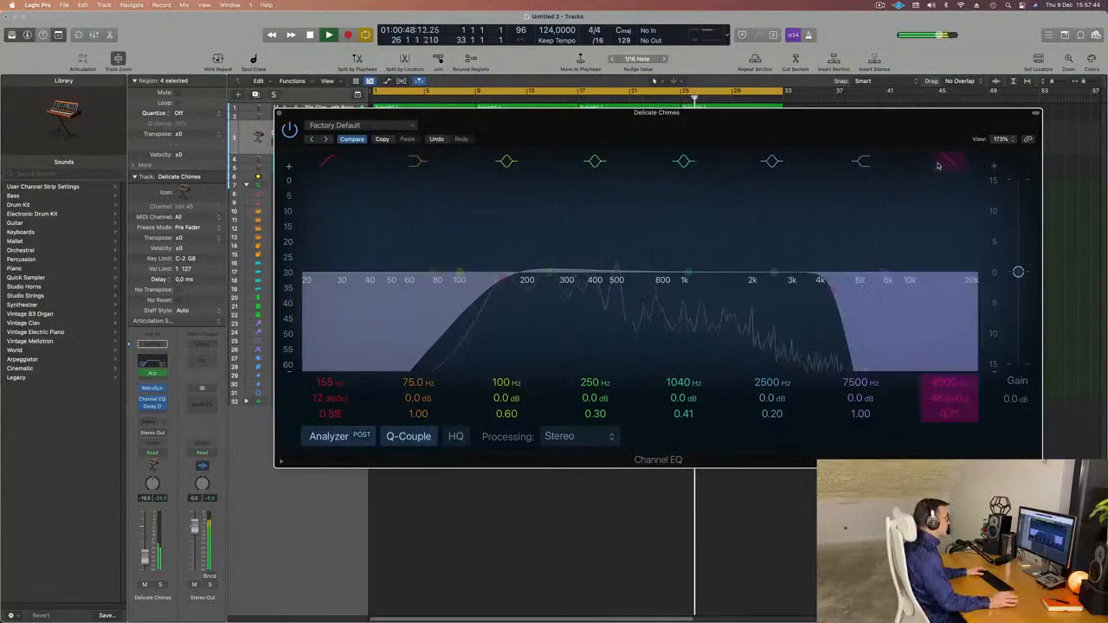
left_click_drag(830, 290, 811, 292)
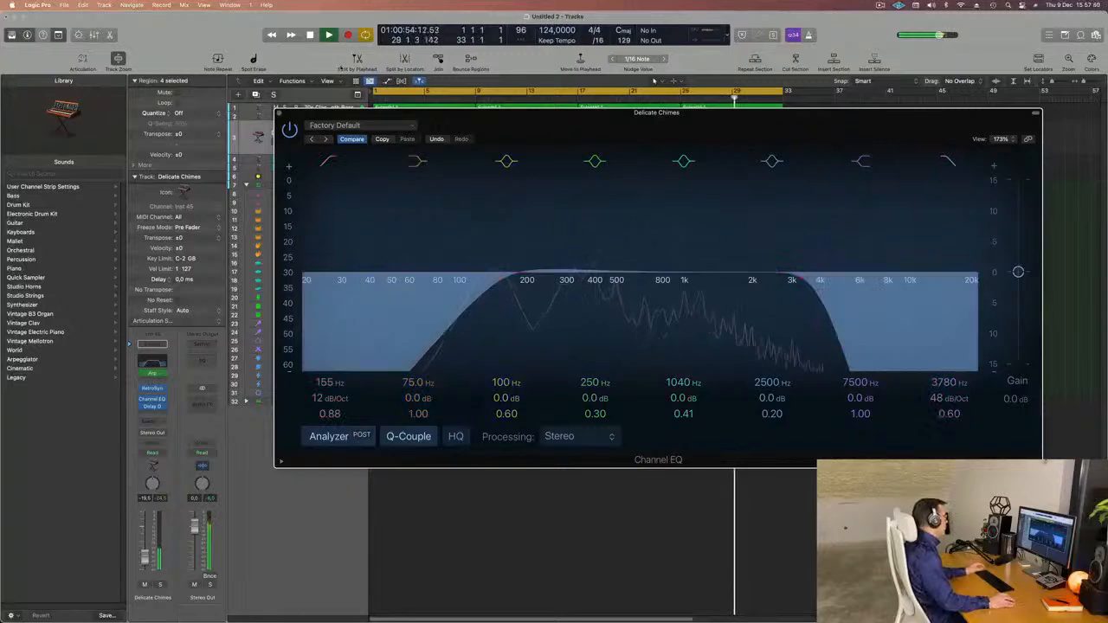
left_click(279, 113)
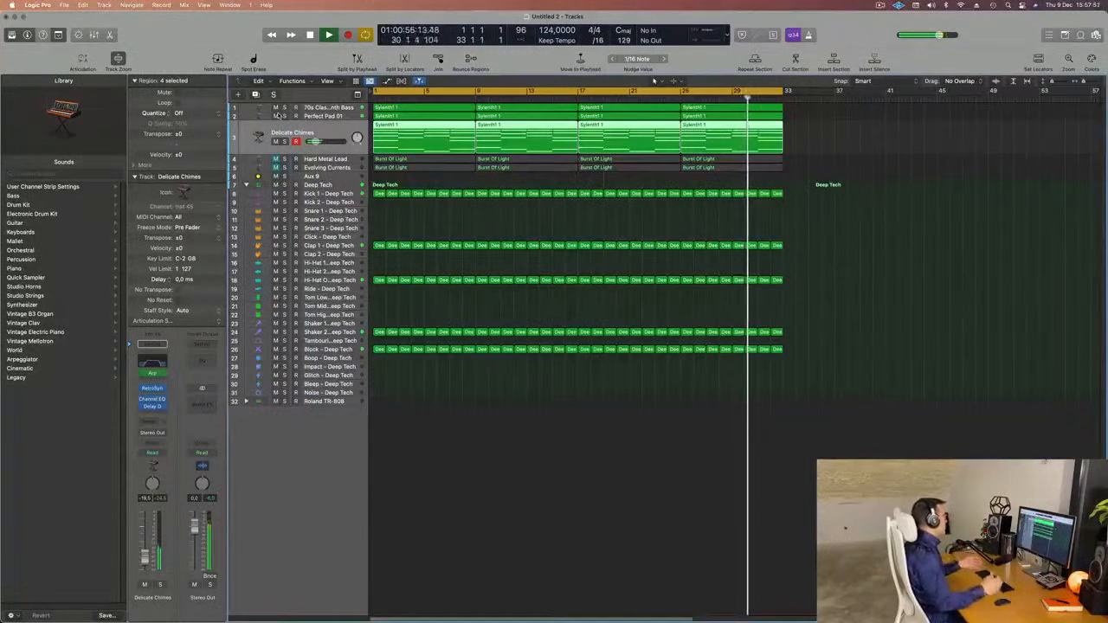
- Unmute the Hard Metal Lead, Evolving Currents and Aux 9 tracks, and lower Aux 9's volume to about -42 dB
key("Return")
left_click(279, 174)
left_click(276, 167)
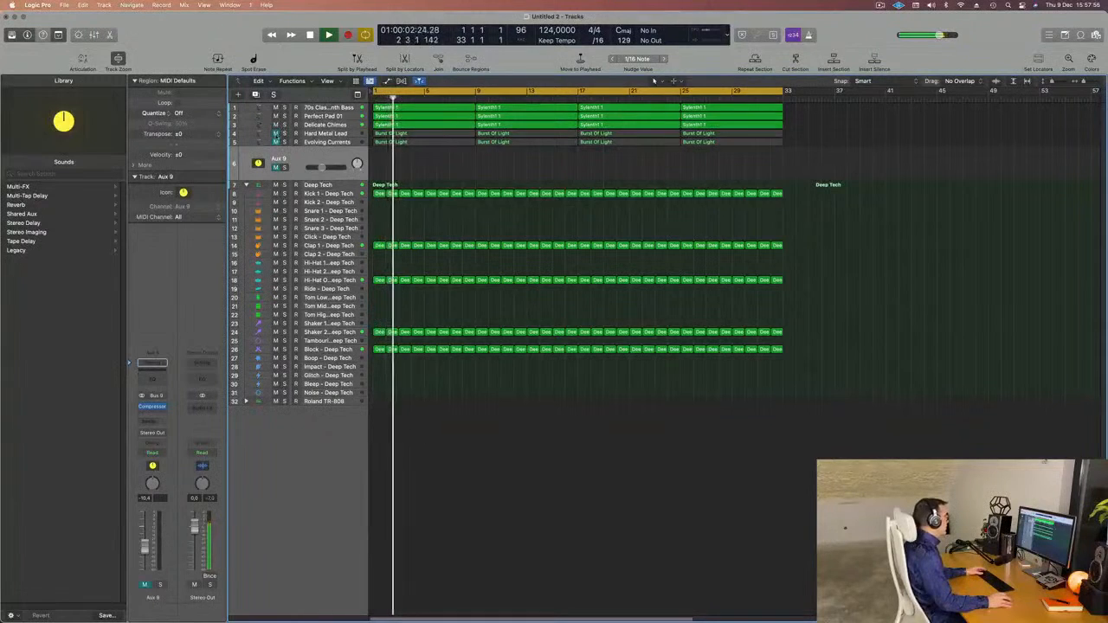
left_click_drag(323, 167, 310, 167)
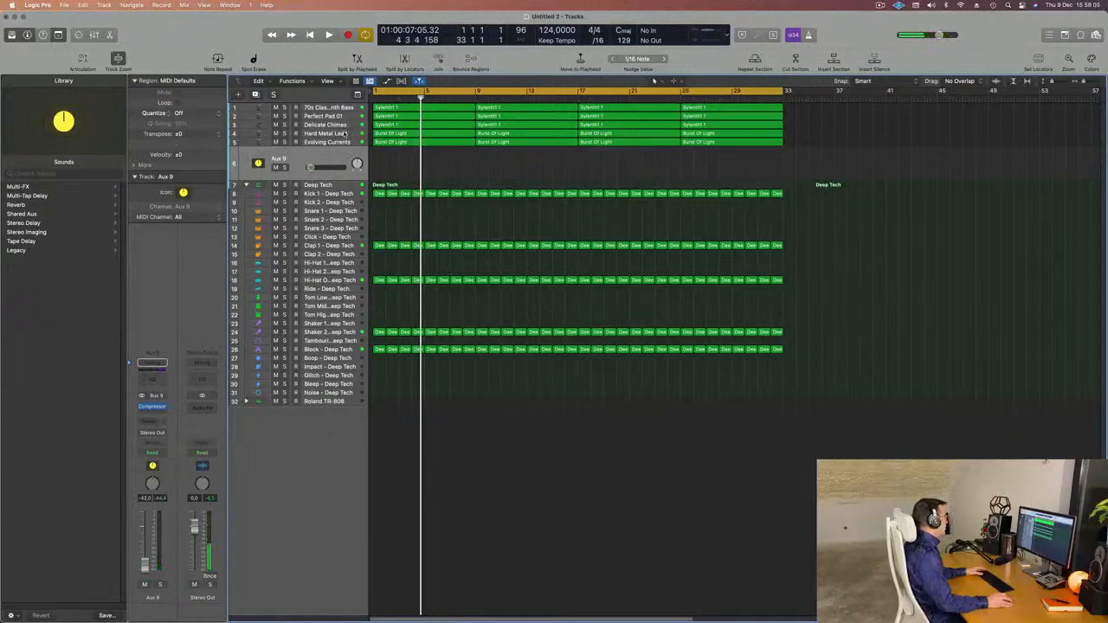
- Turn the Bus 8 sends of Hard Metal Lead and Evolving Currents down to -∞, and lower Aux 9's volume to its minimum
left_click(337, 134)
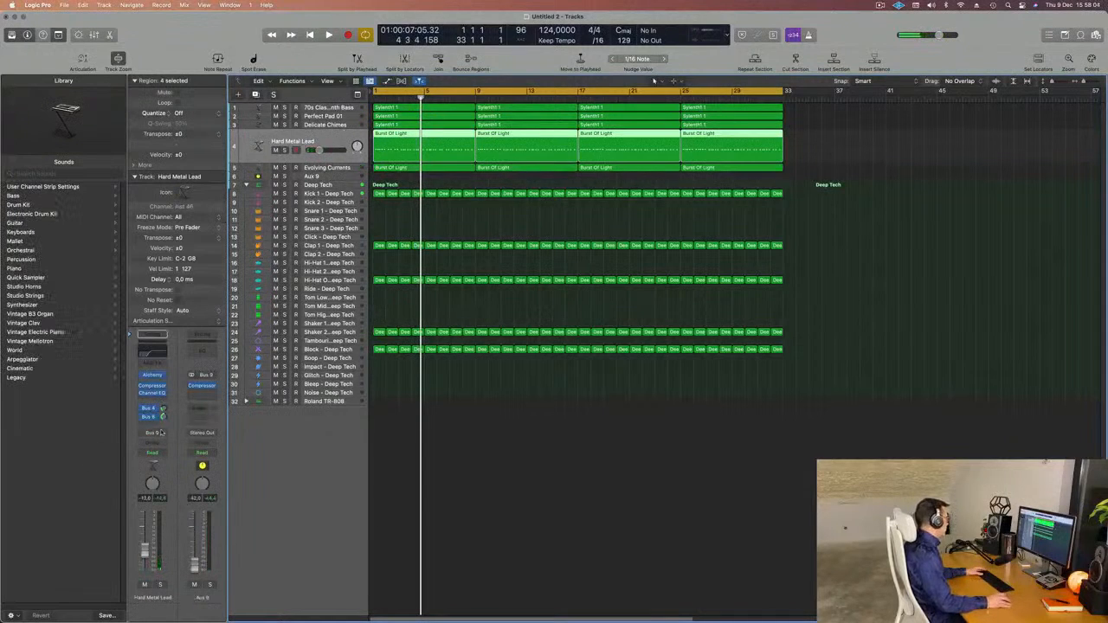
left_click(342, 167)
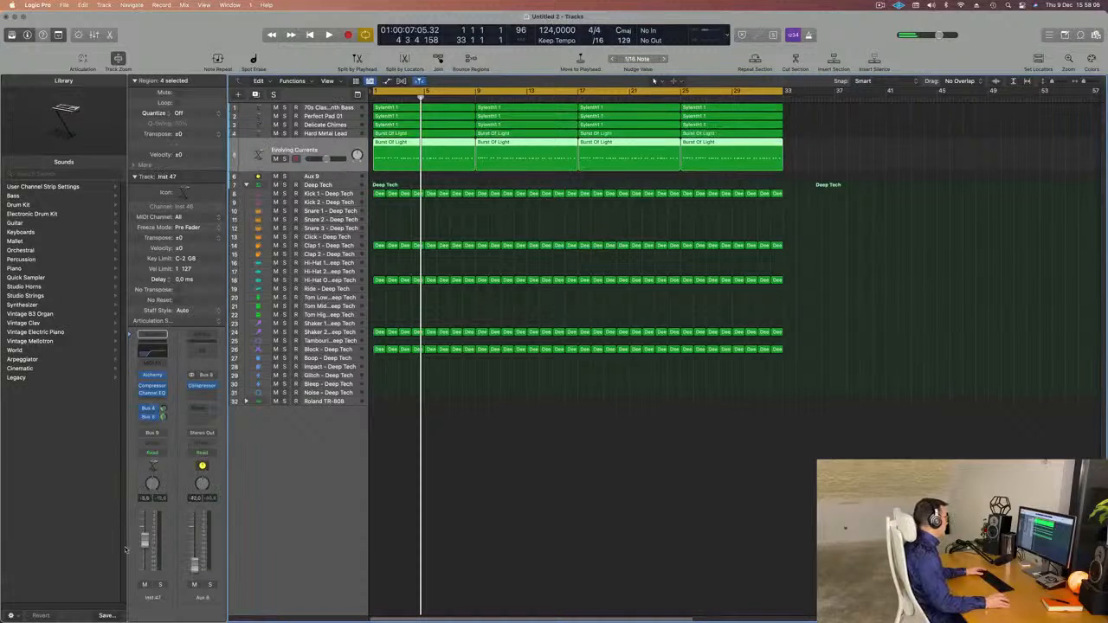
key("space")
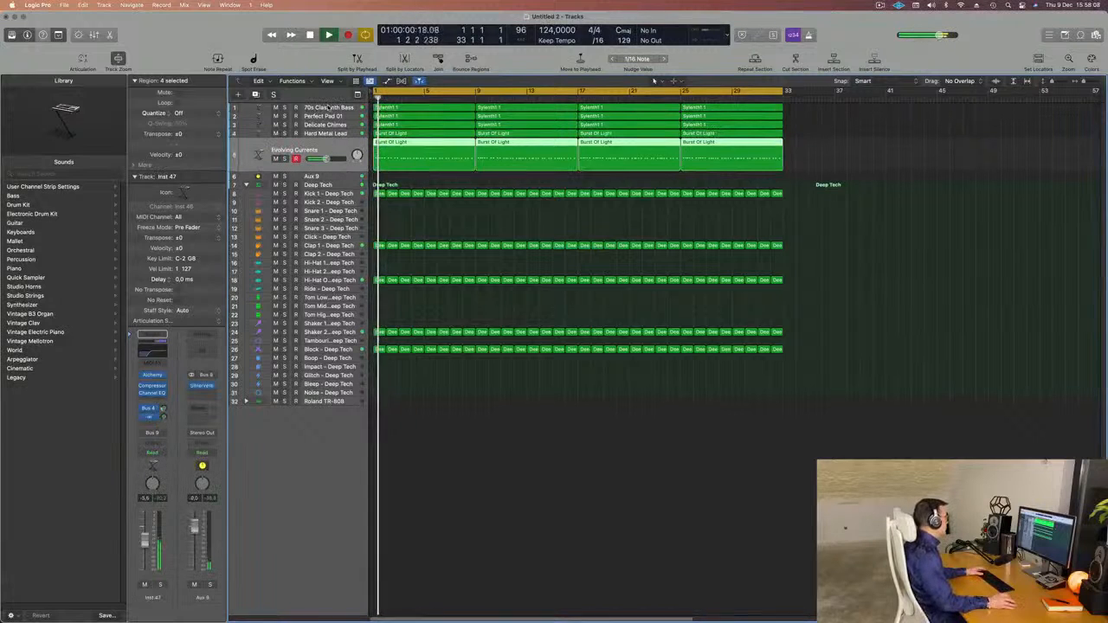
key("Up")
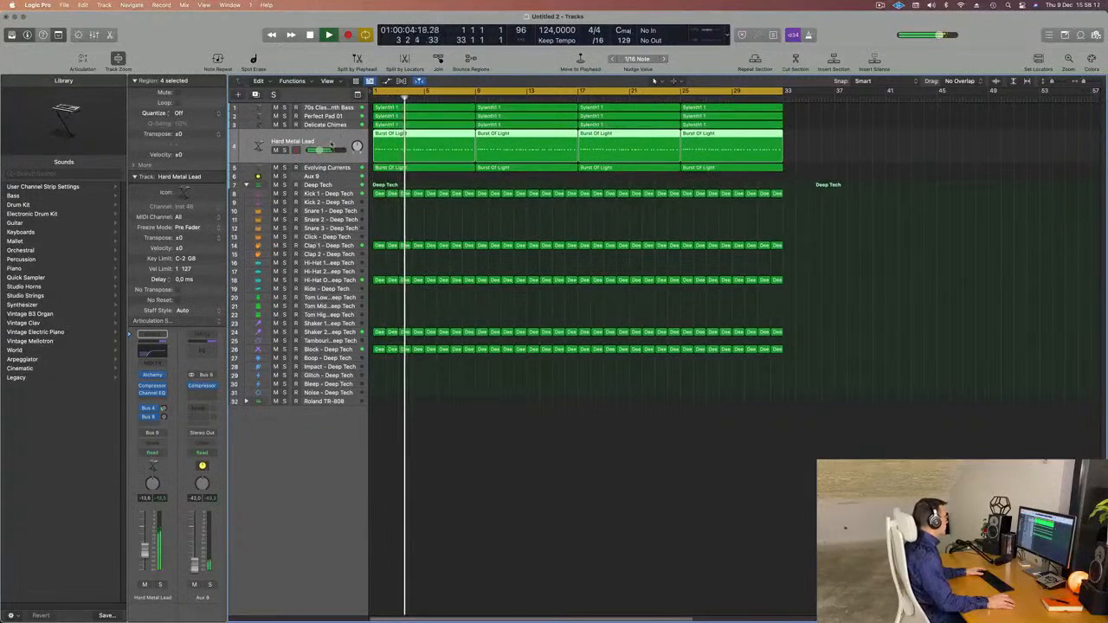
left_click(345, 176)
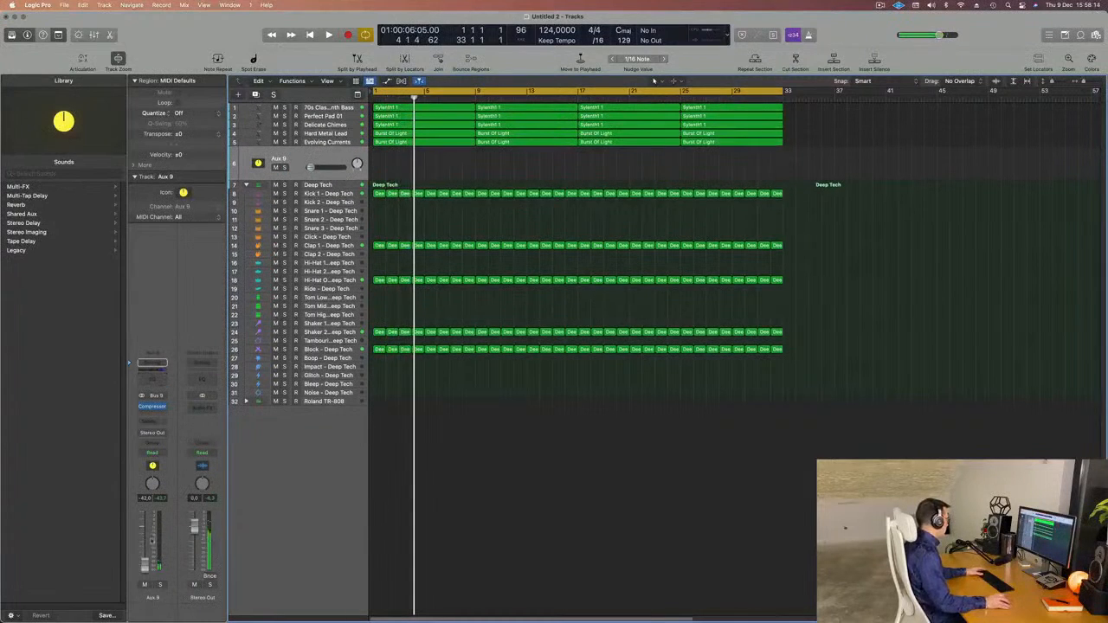
key("space")
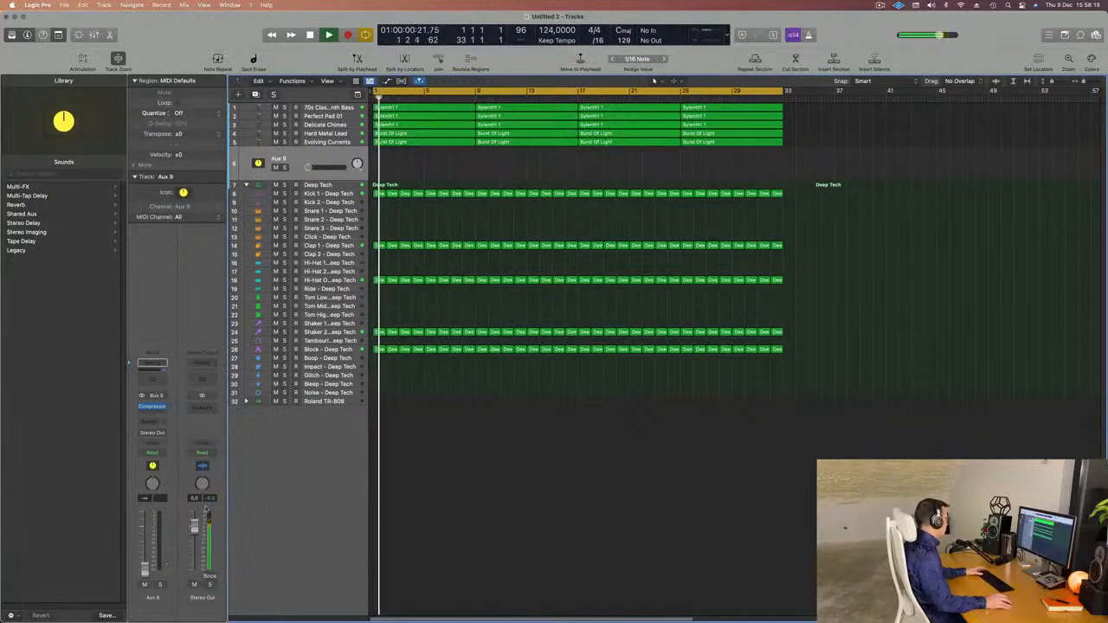
- Turn down the Bus 4 sends of both lead tracks to -∞, and raise Aux 9's volume to about -14.6 dB
left_click(347, 132)
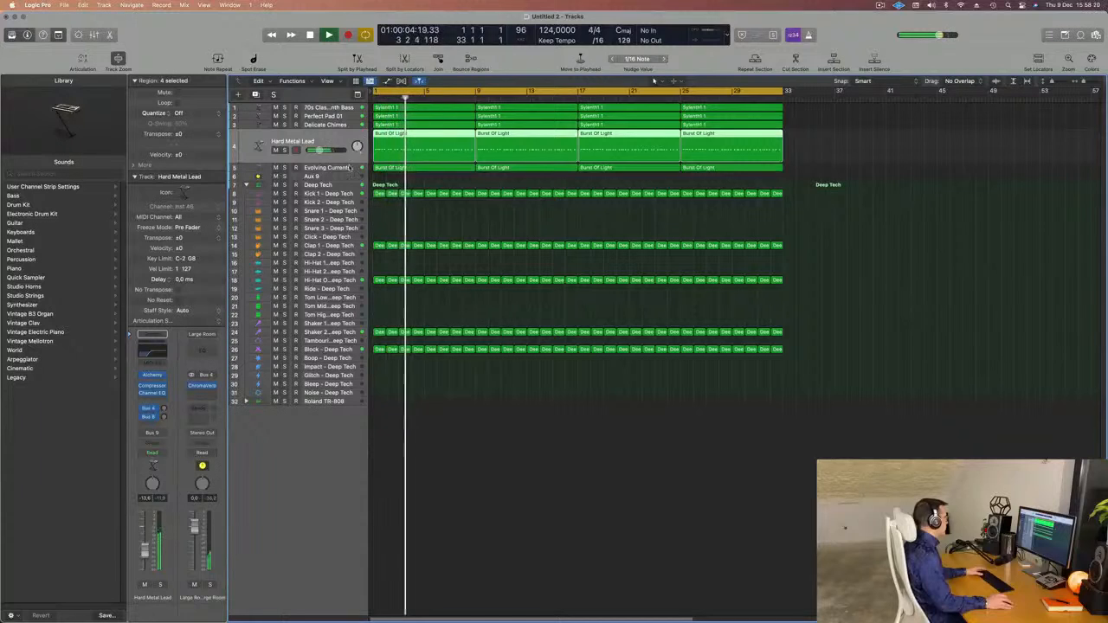
key("Down")
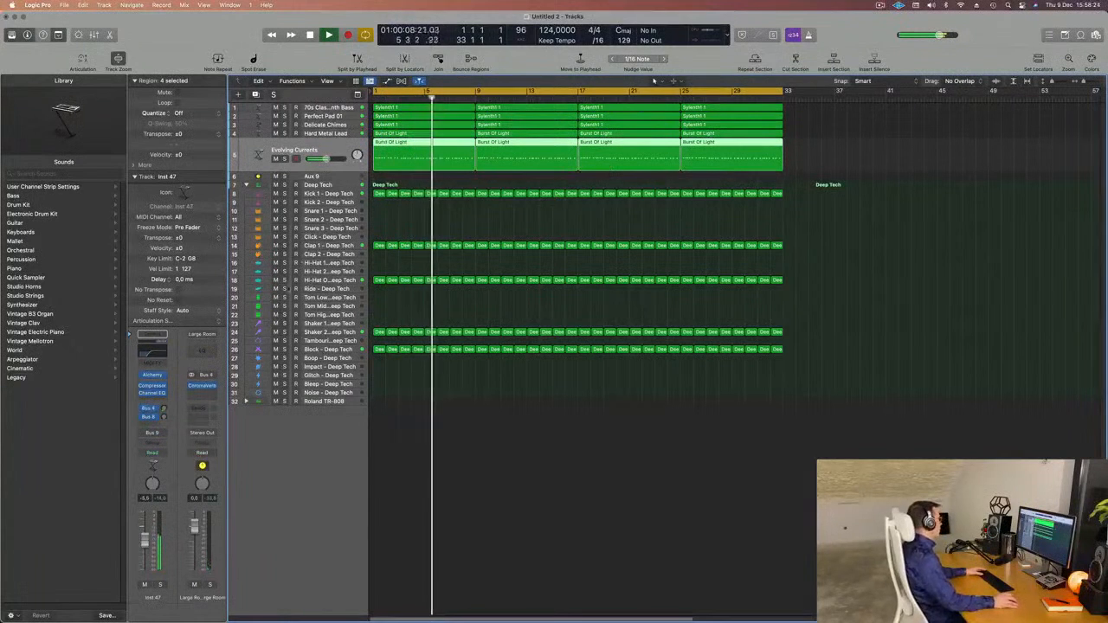
key("Return")
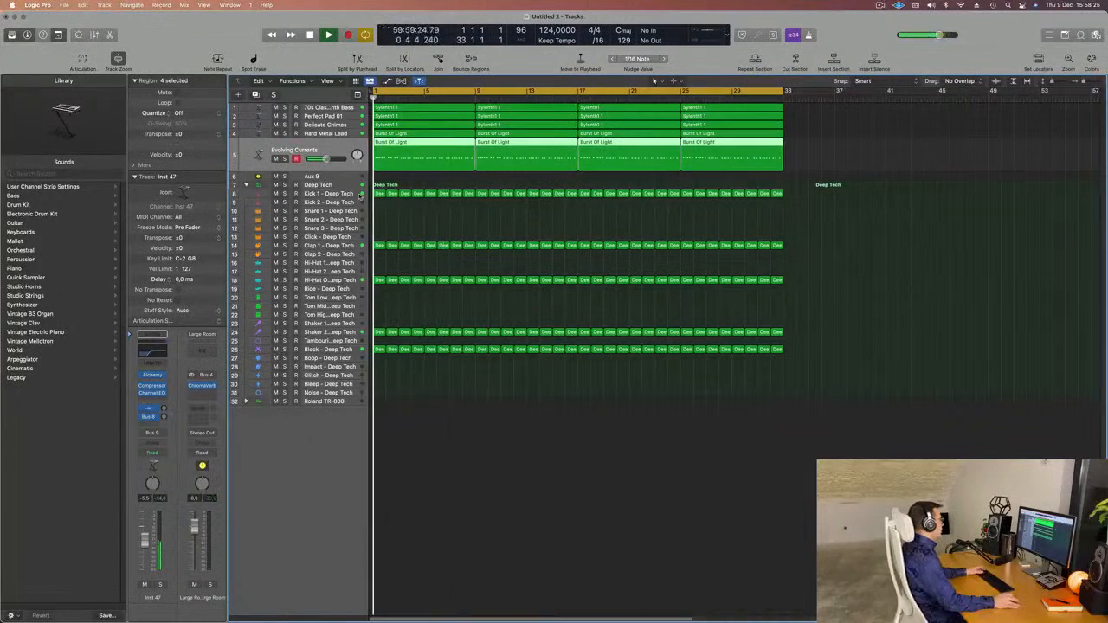
left_click(349, 177)
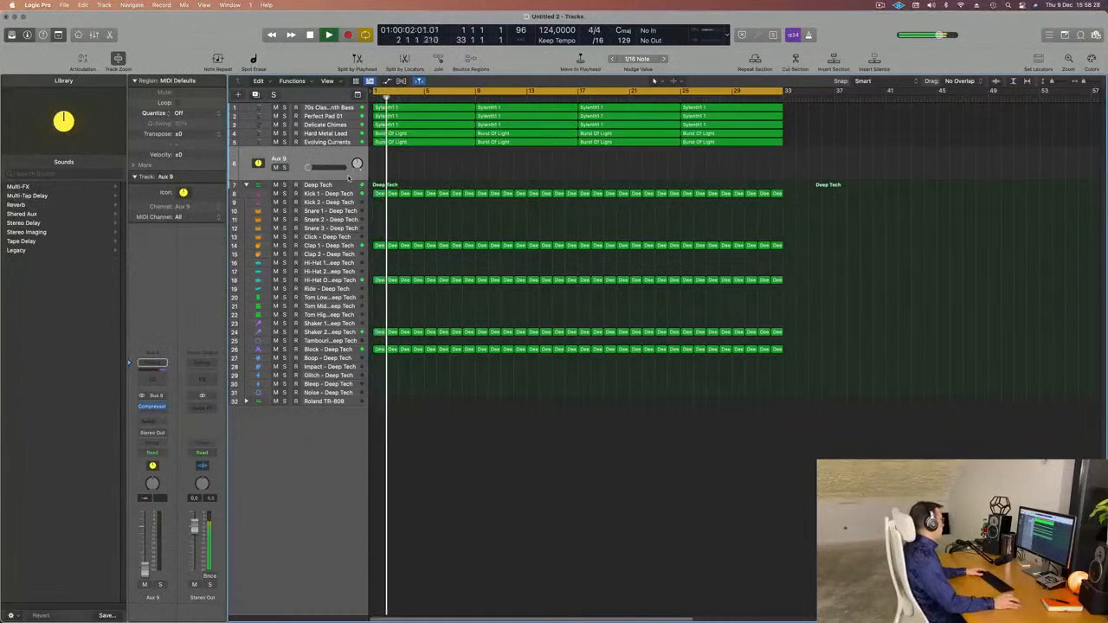
key("Return")
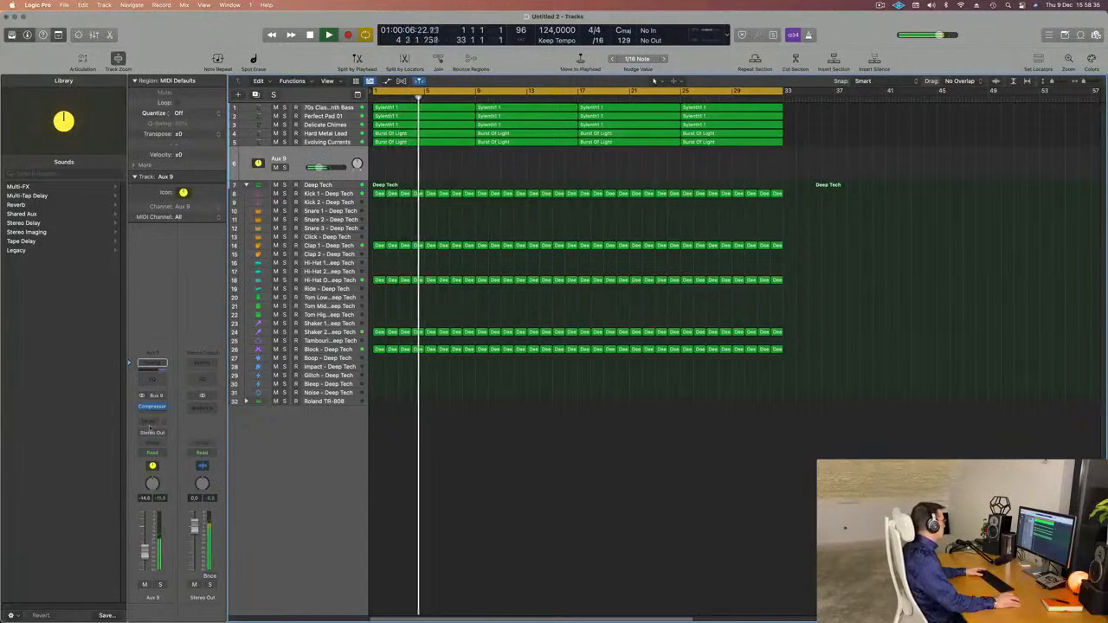
- Add a send on the Aux 9 channel strip and route it to Bus 8
left_click(152, 421)
mouse_move(152, 436)
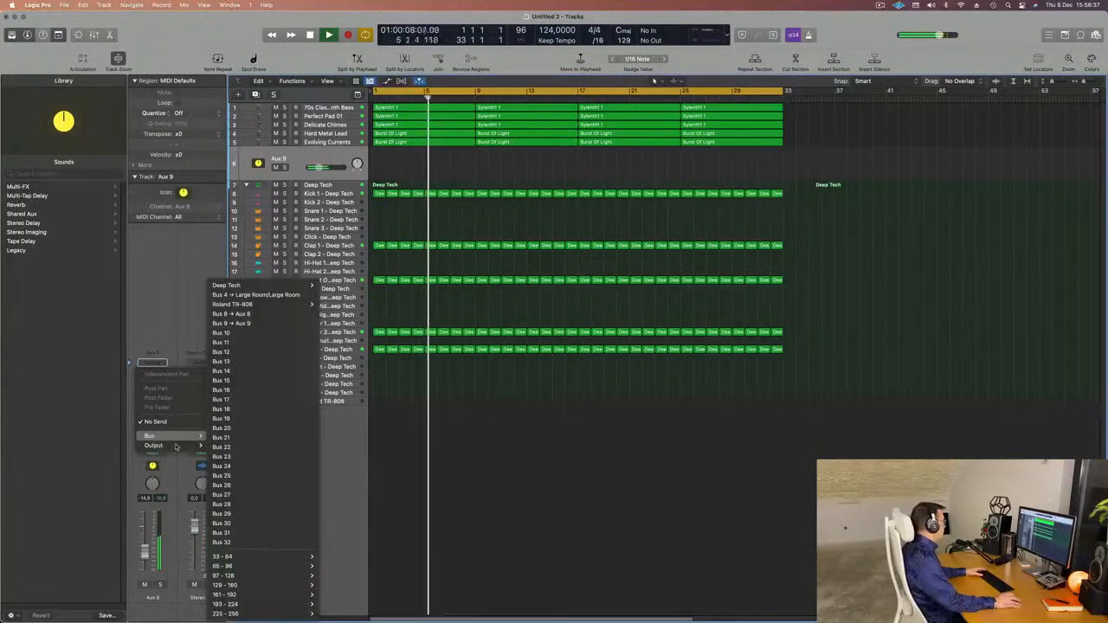
left_click(261, 324)
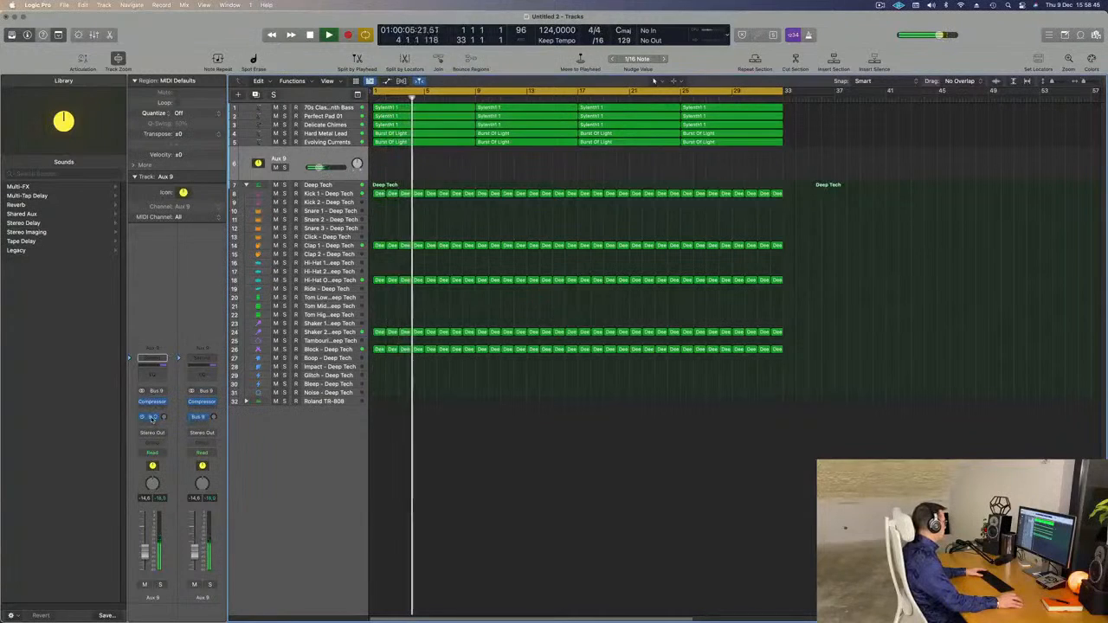
left_click(154, 417)
mouse_move(153, 493)
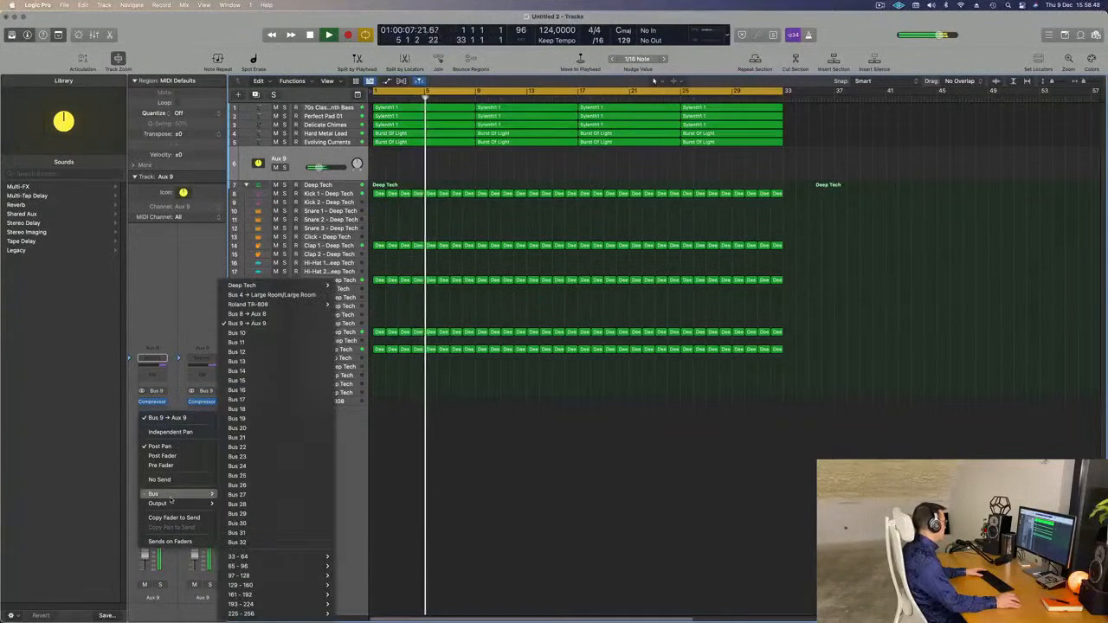
left_click(257, 314)
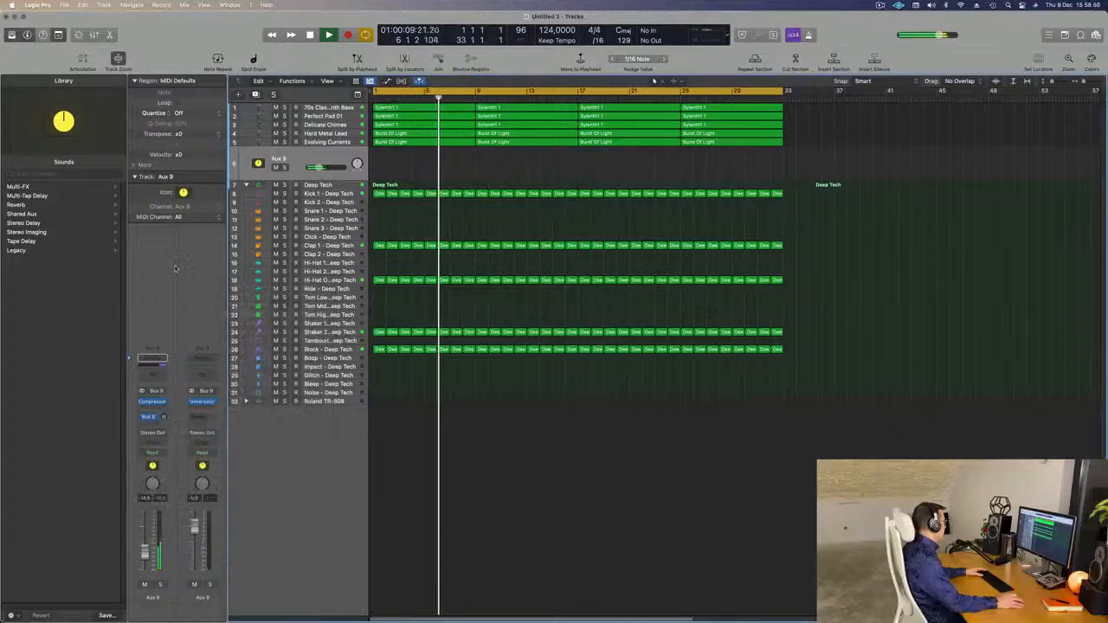
- Raise Aux 9's Bus 8 send level during playback and bring the channel's volume to about -12.6 dB
key("Return")
left_click_drag(162, 417, 165, 416)
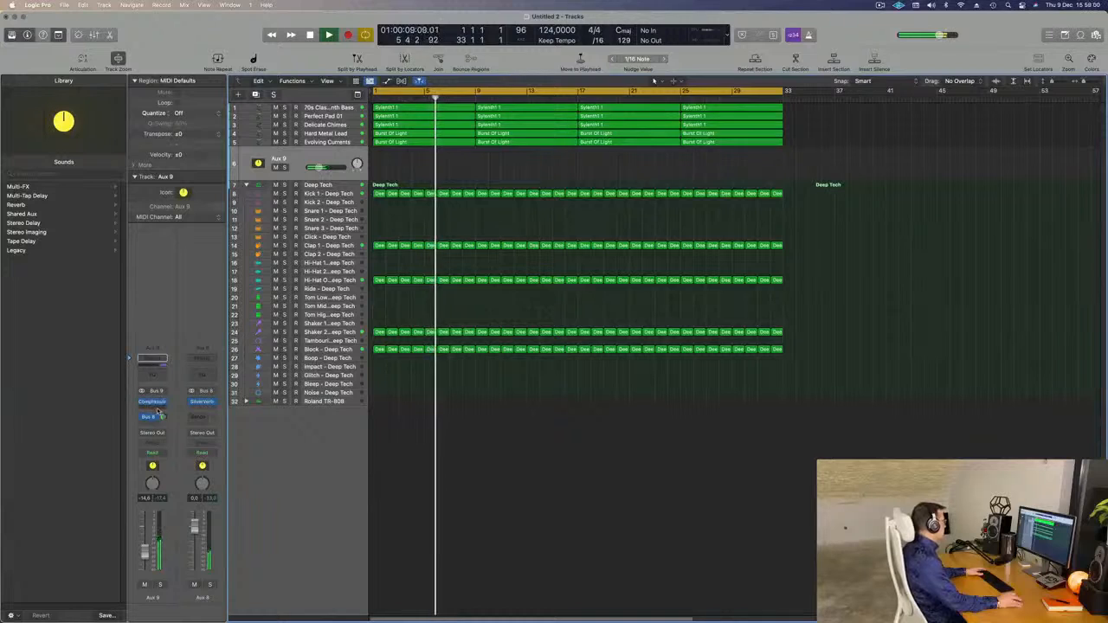
left_click_drag(164, 418, 164, 417)
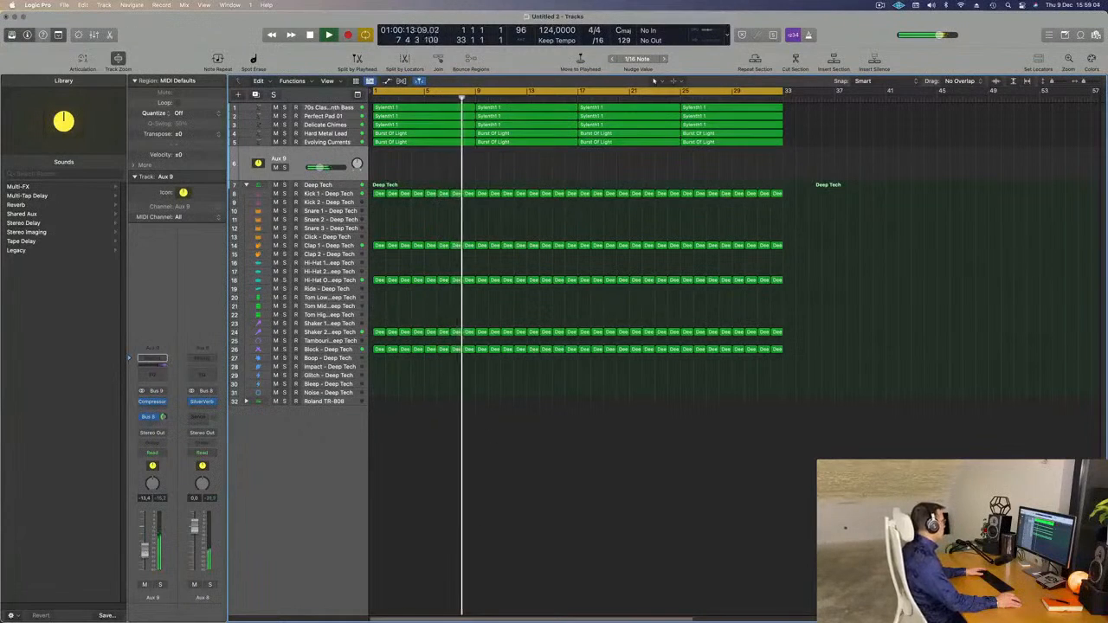
- Mute Evolving Currents and raise the Hard Metal Lead track's volume to about -11 dB
left_click(277, 143)
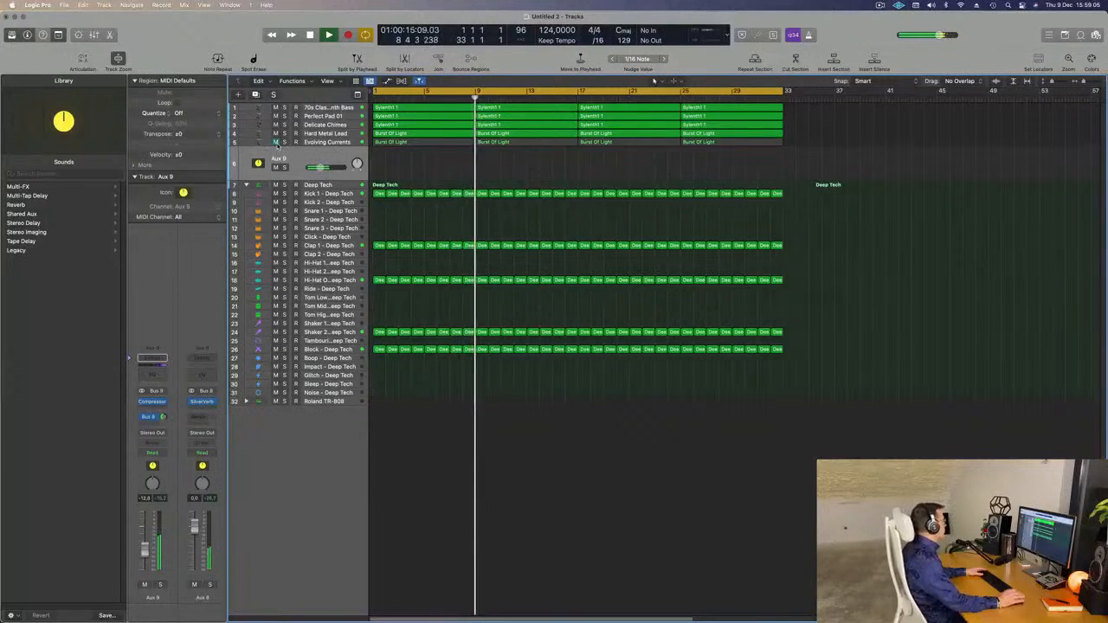
left_click(289, 135)
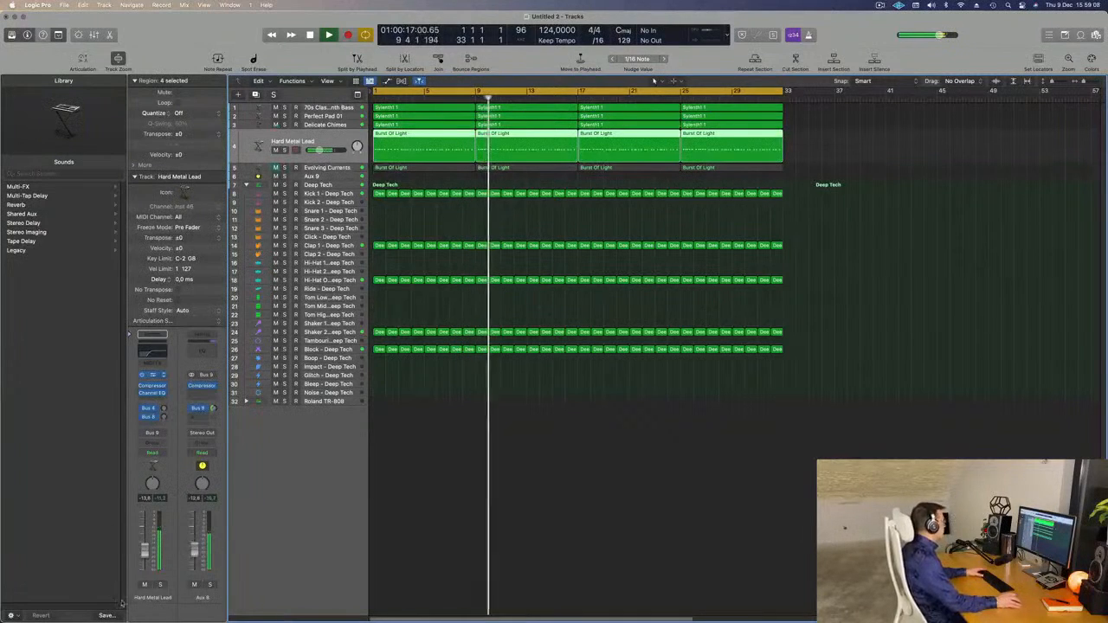
key("Return")
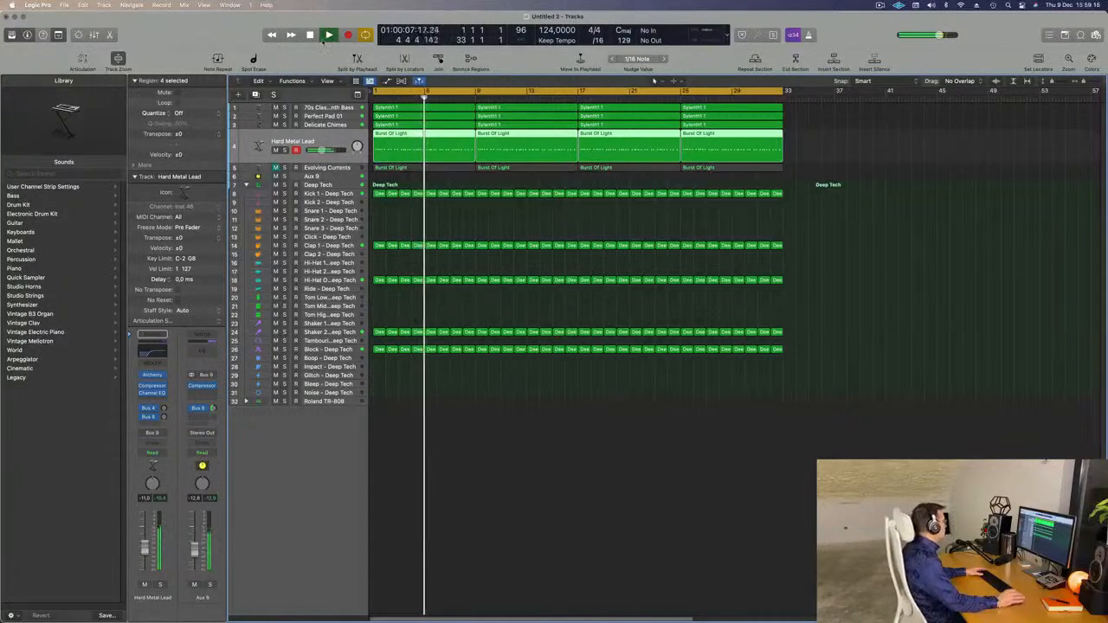
- Unmute the Evolving Currents track and raise its volume to about -2.5 dB
left_click(332, 170)
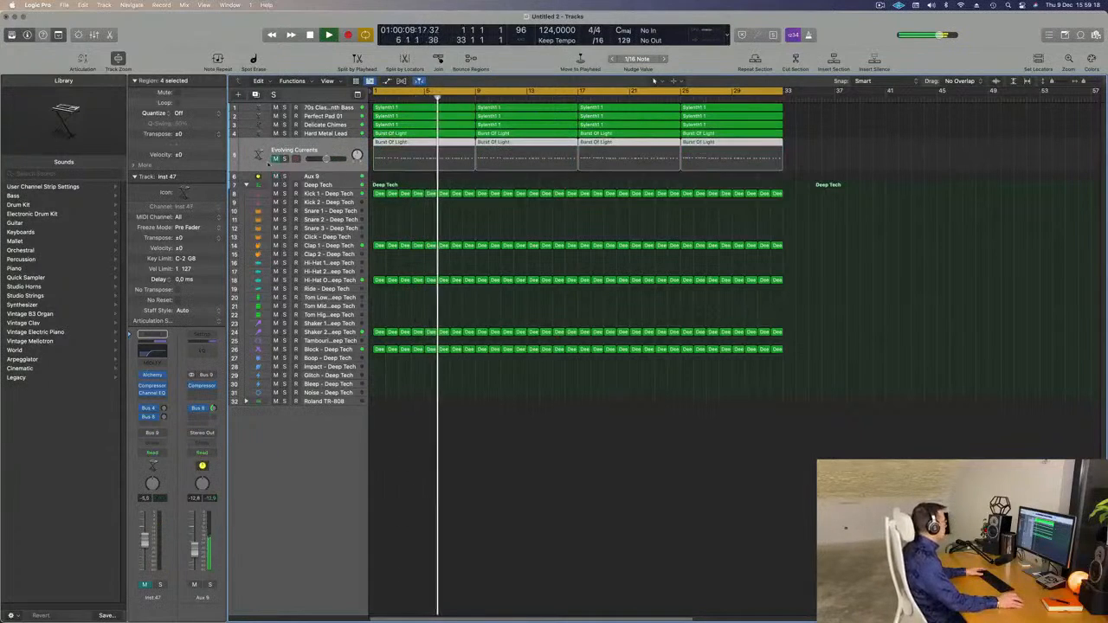
left_click(275, 158)
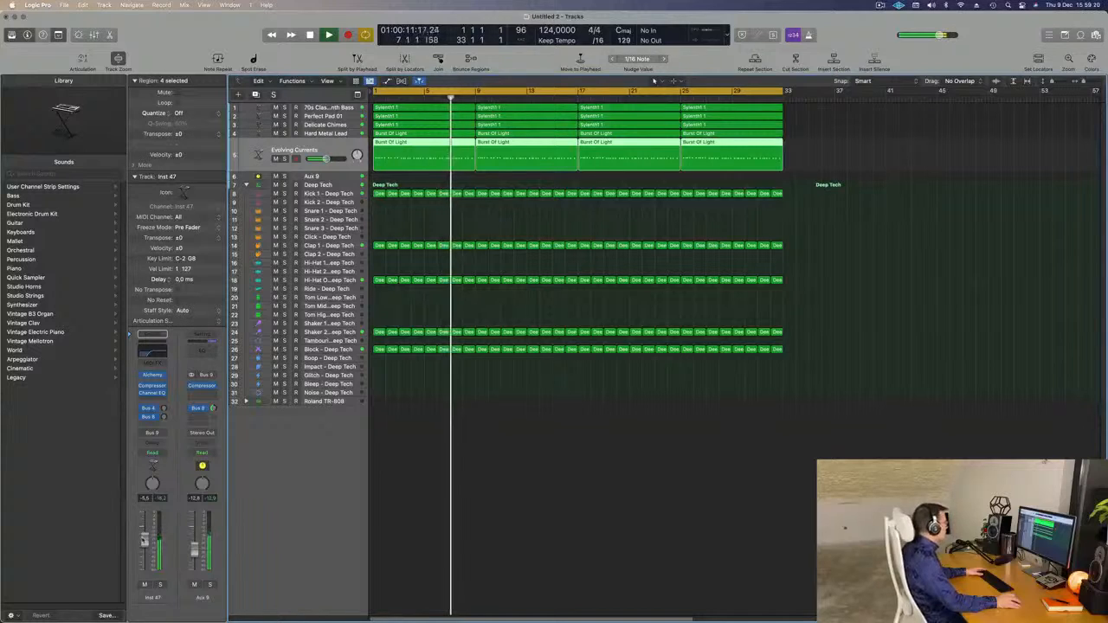
- Audition Alchemy's performance variations for Evolving Currents, choose Unison Pluck, and raise the track's volume to about -0.7 dB
left_click(152, 376)
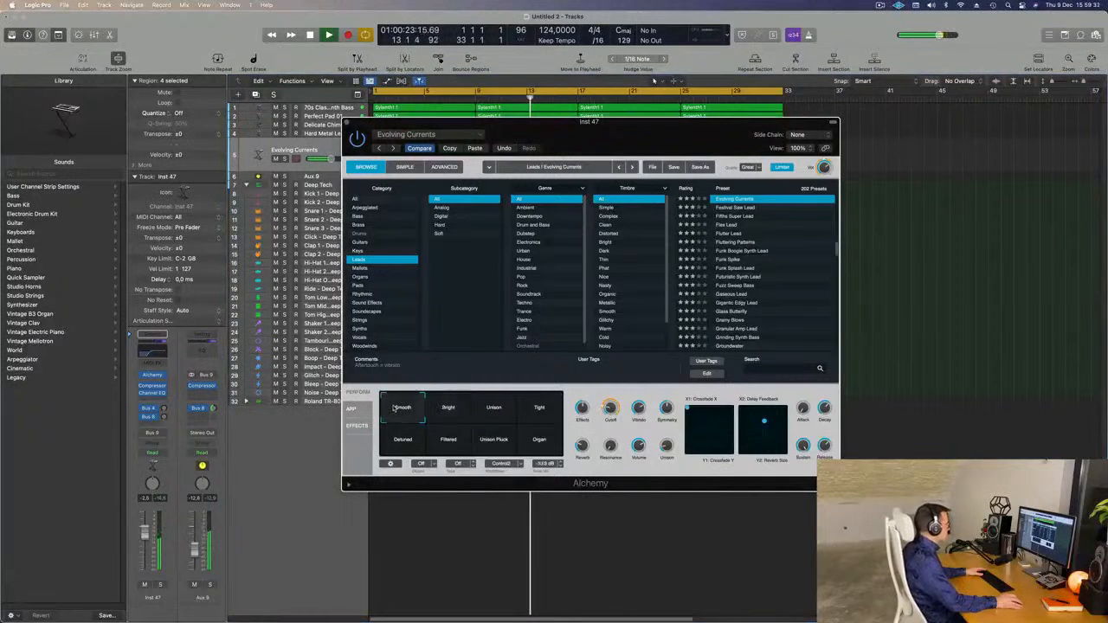
left_click(495, 410)
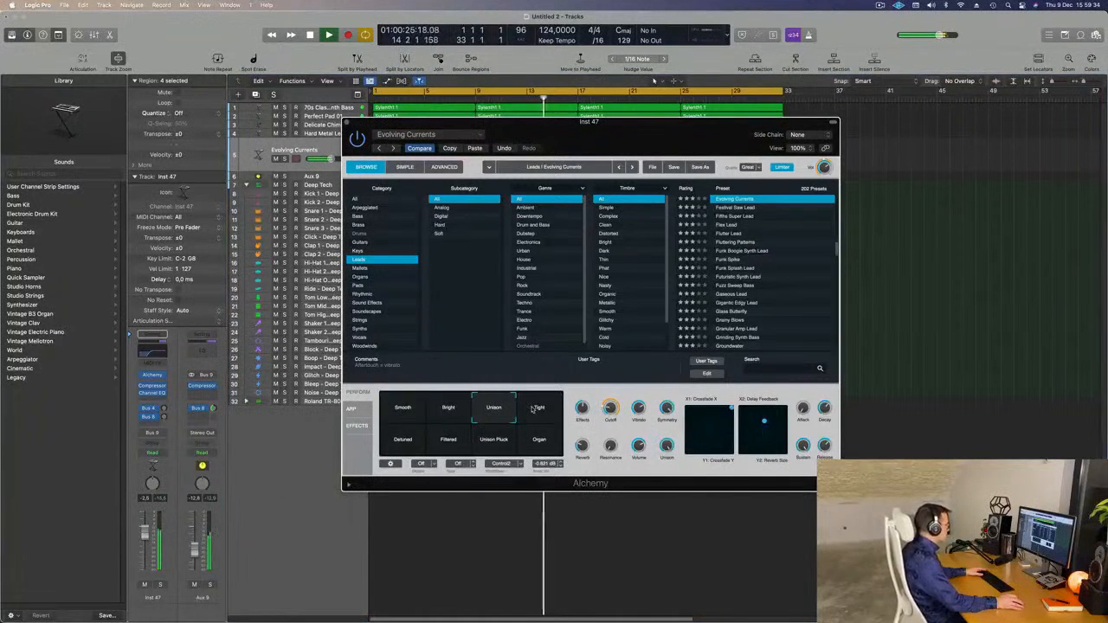
left_click(537, 411)
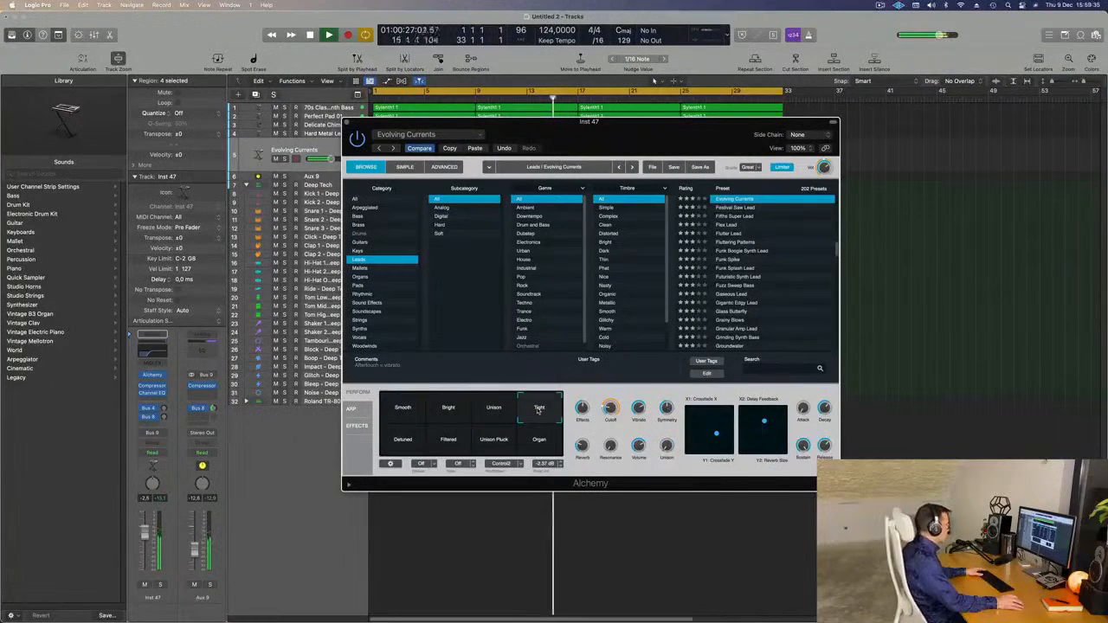
left_click(449, 441)
left_click(505, 443)
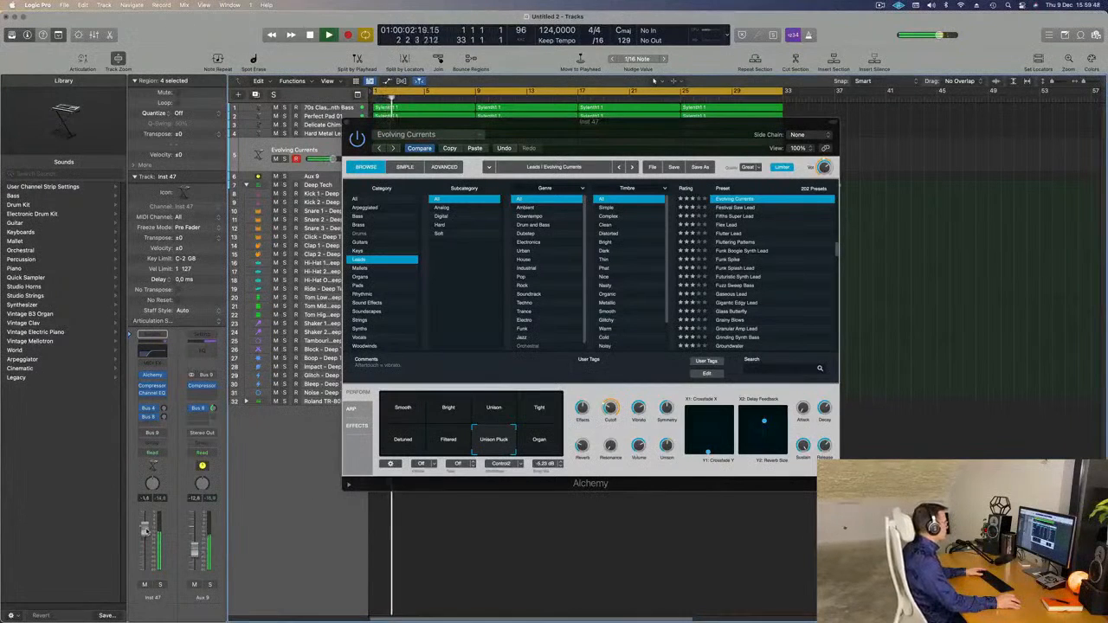
left_click_drag(576, 145, 546, 175)
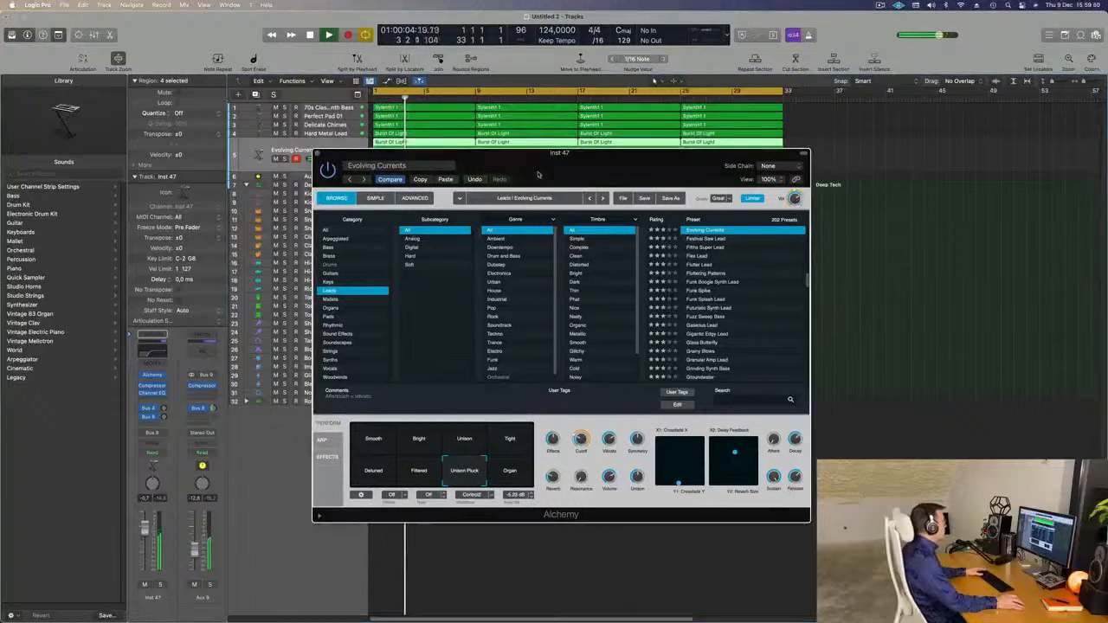
left_click(895, 302)
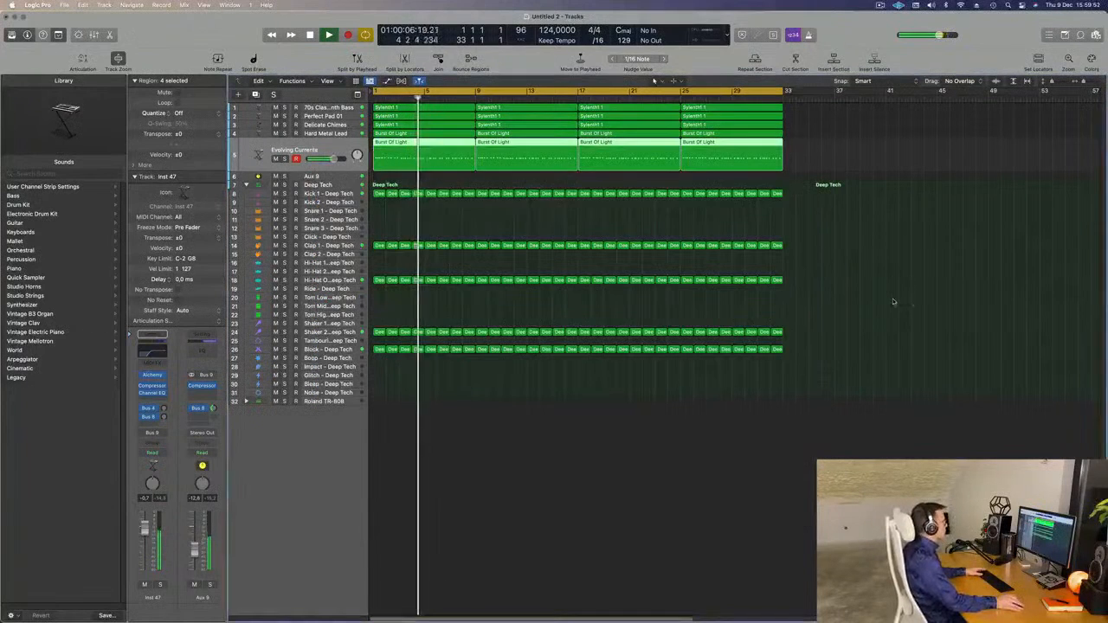
- Select the Aux 9 track and increase its track height in the arrangement
scroll(606, 281, "down", 5)
scroll(437, 295, "up", 5)
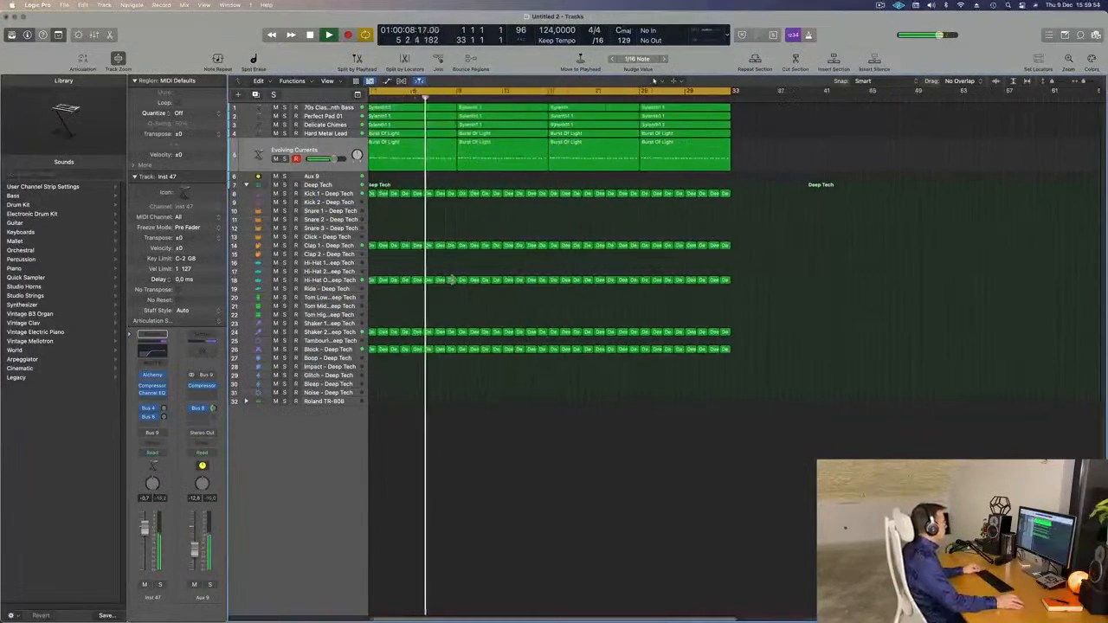
scroll(498, 299, "up", 3)
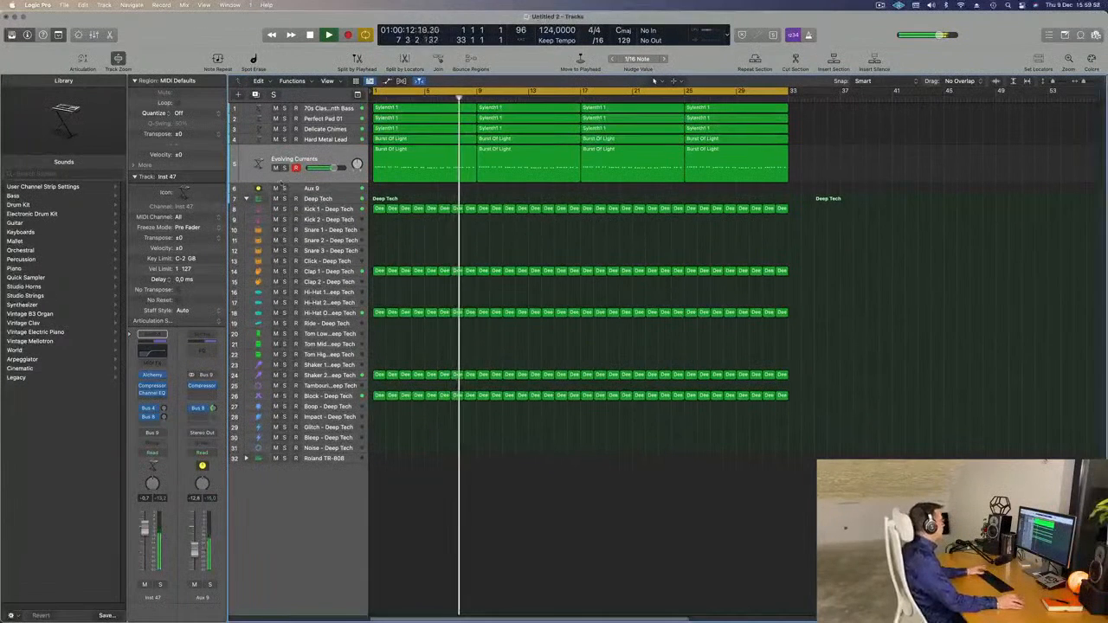
left_click(321, 188)
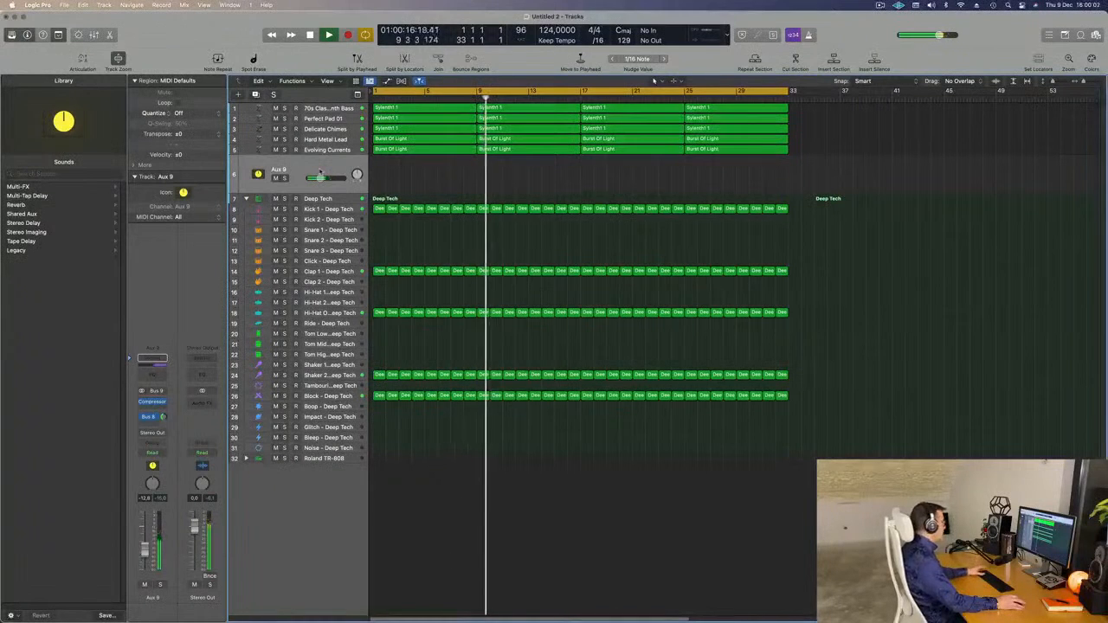
left_click_drag(346, 192, 346, 215)
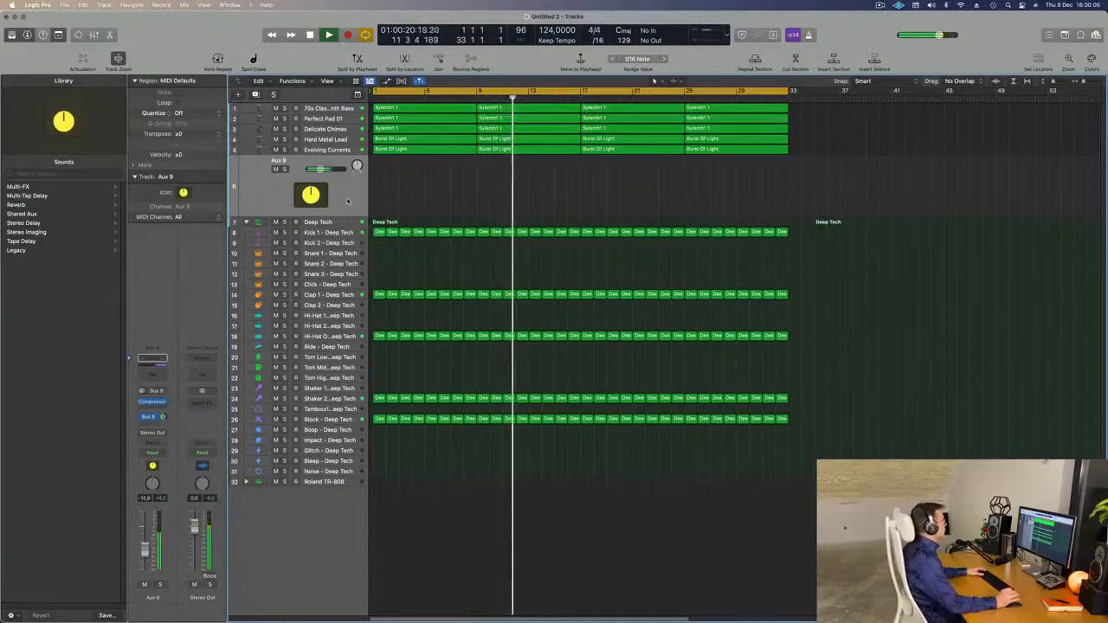